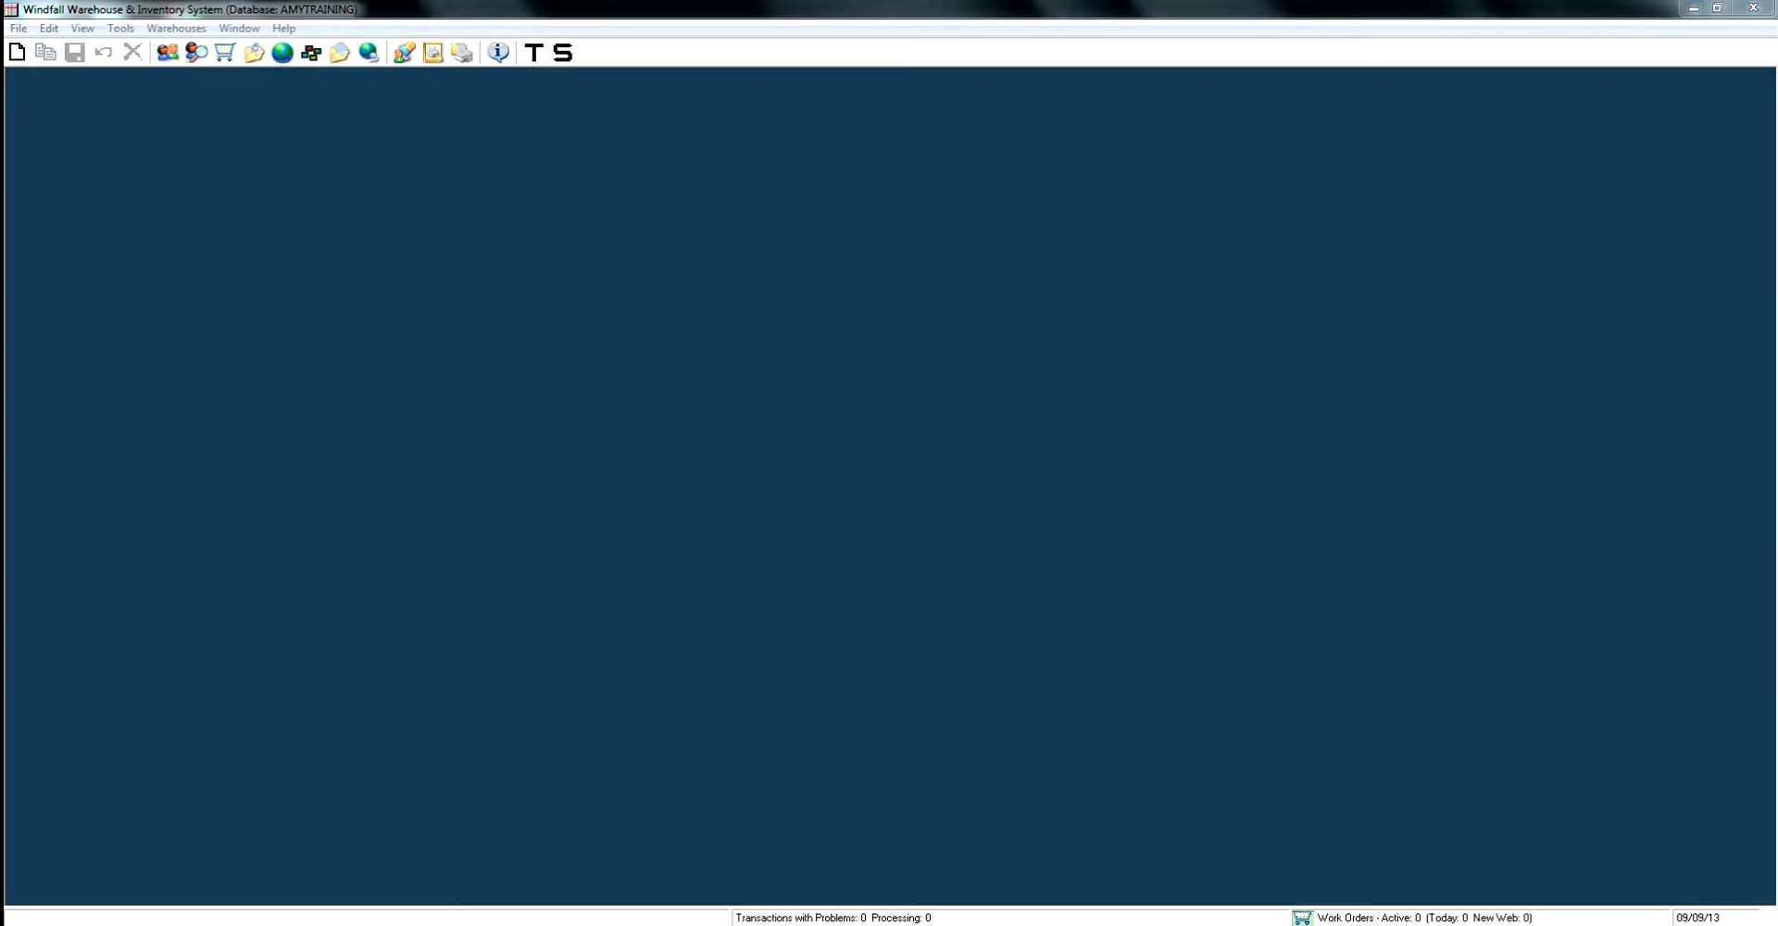
Open the HOTEL customer's record from the customer list.
left_click(166, 52)
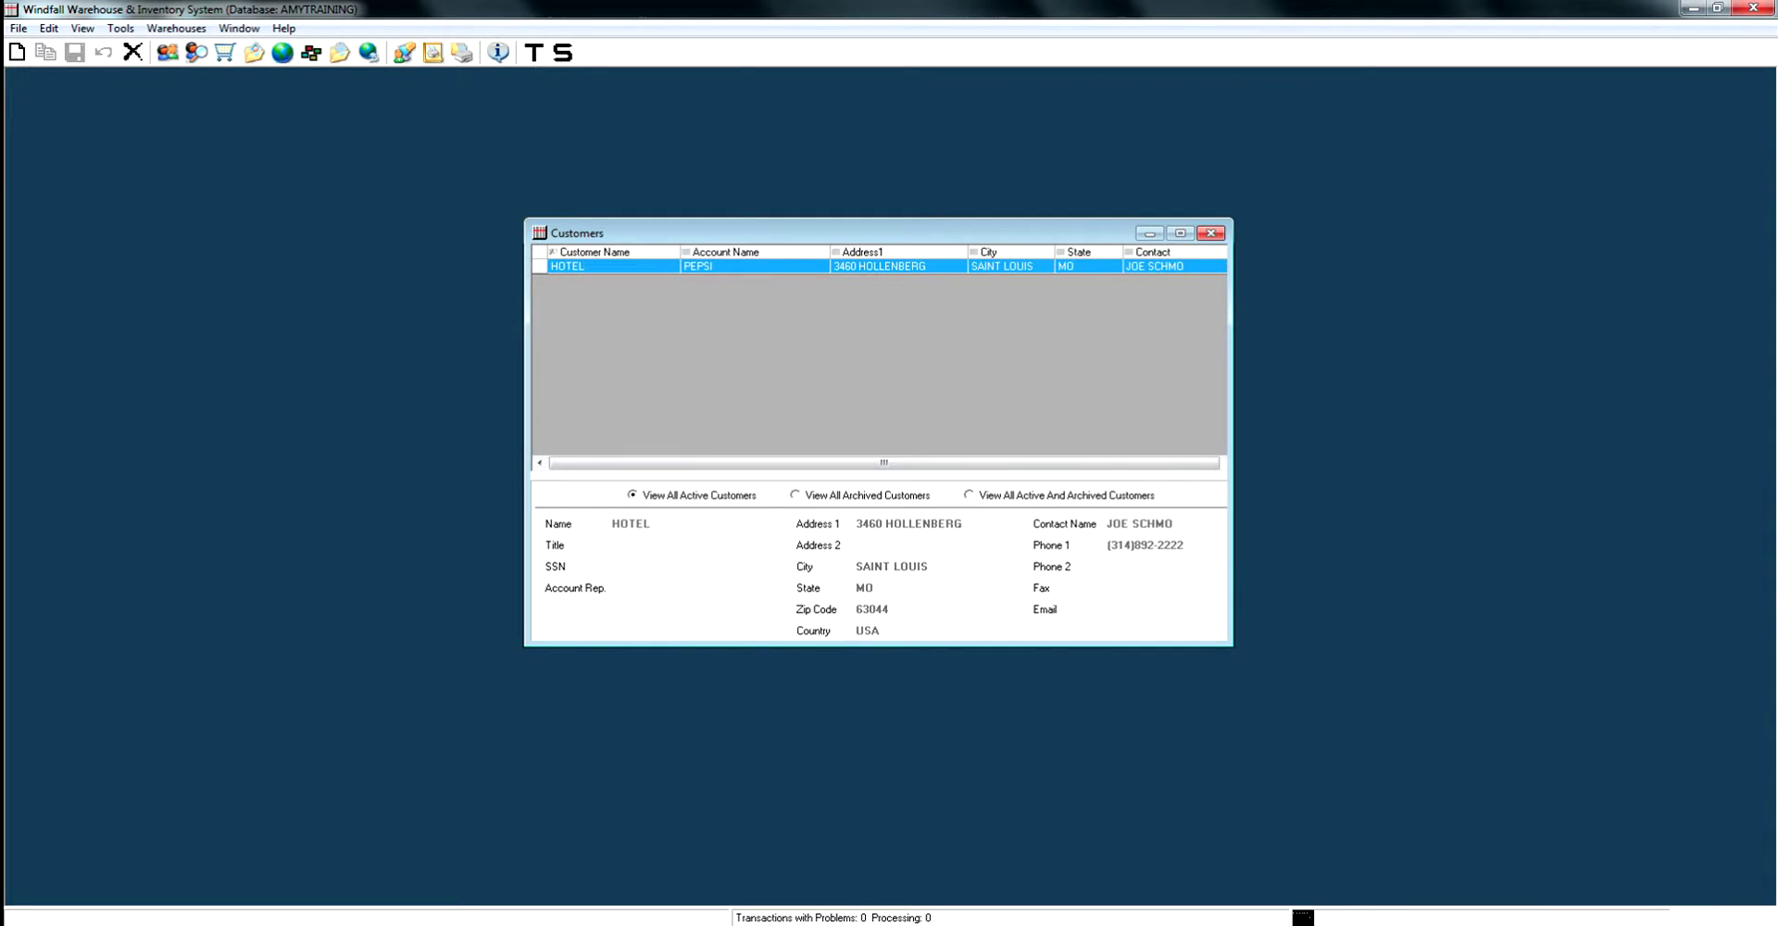
key("Return")
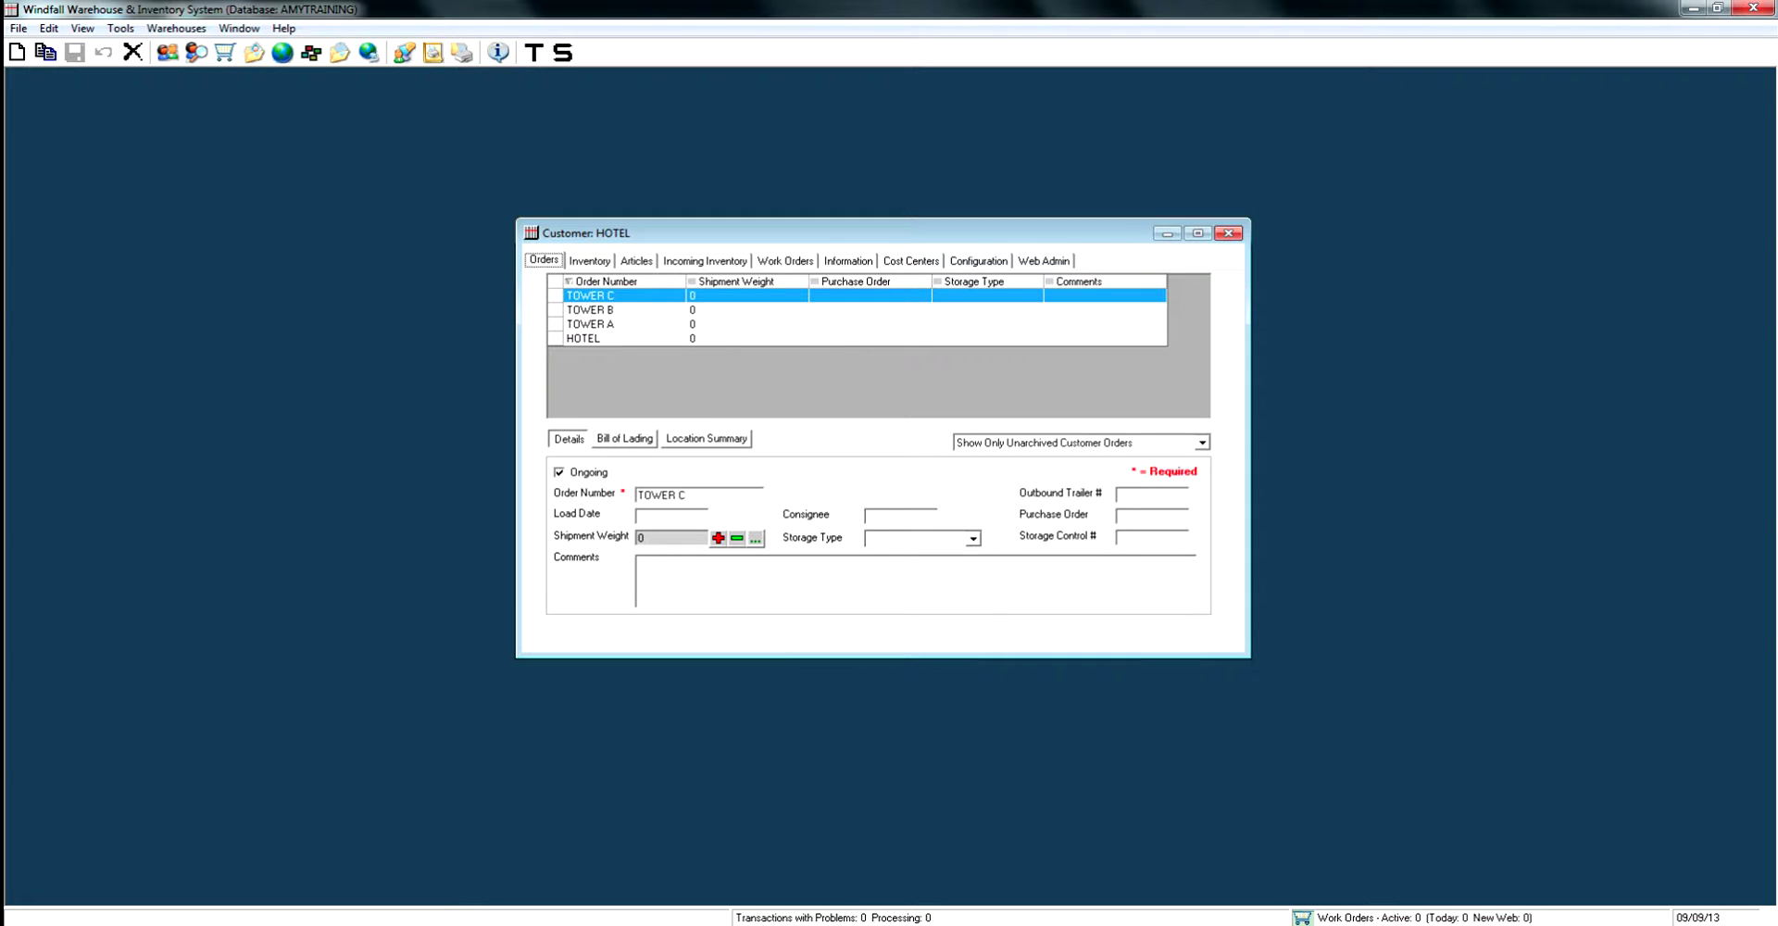
Show HOTEL's inventory for all orders and select the 3-SEAT, STANDING LAMP and second 4 SHELF BOOKCASE.
left_click(589, 260)
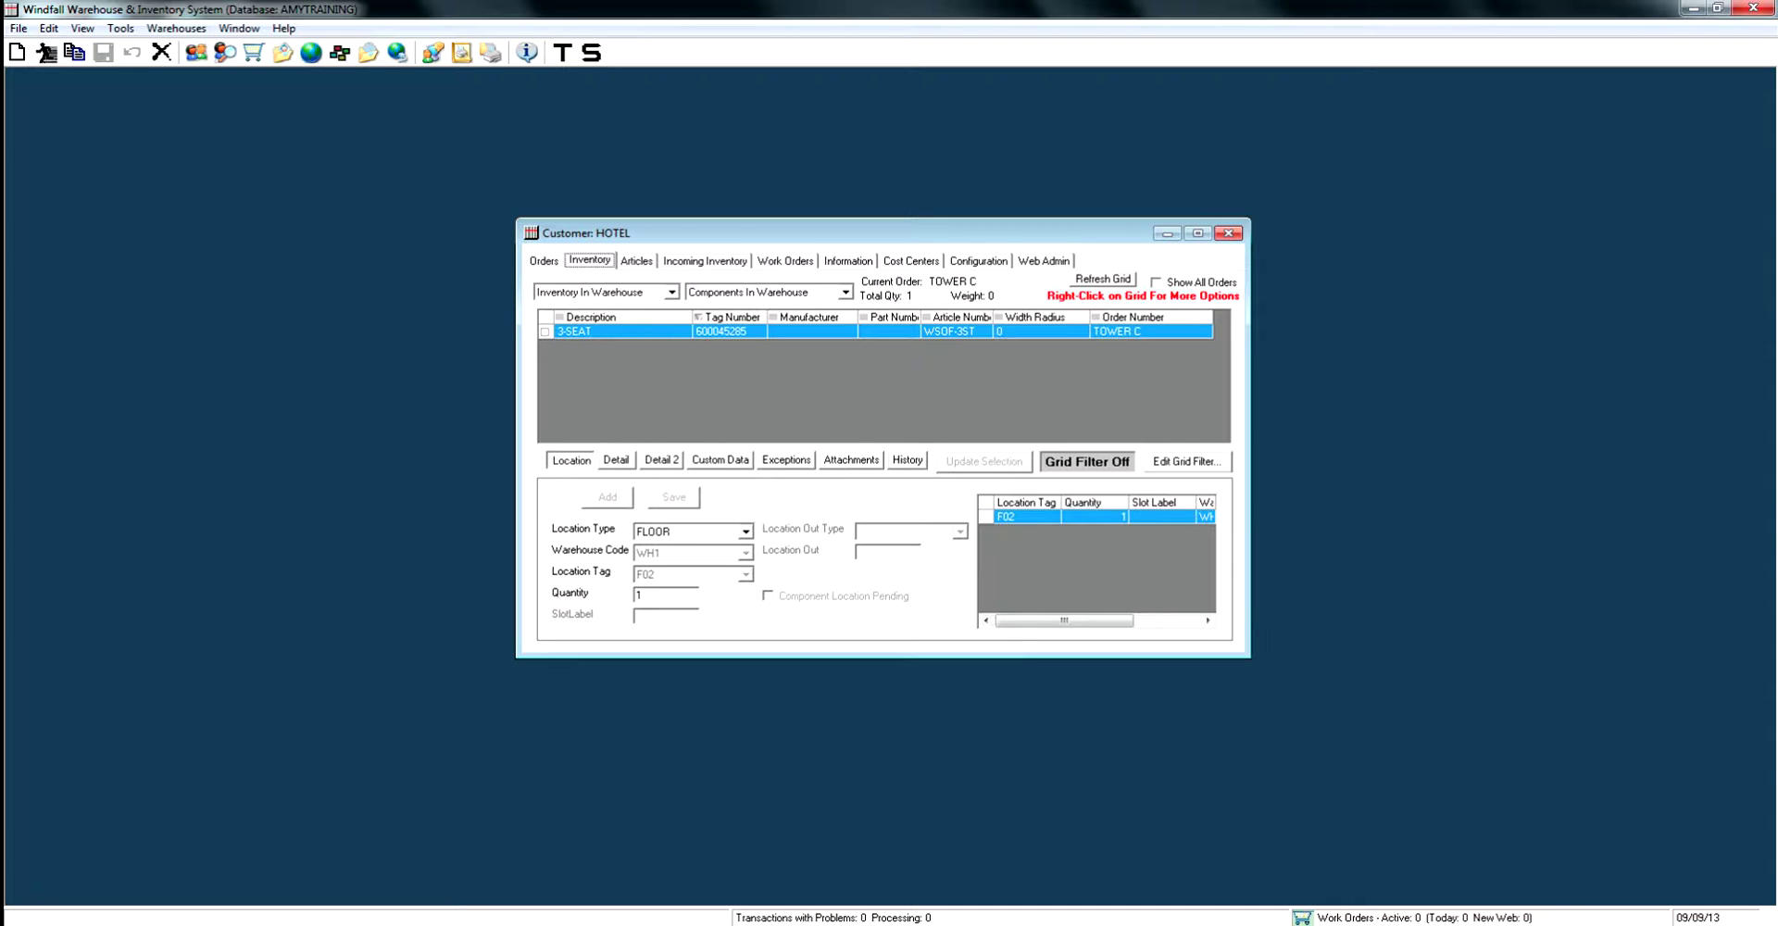
left_click(1155, 281)
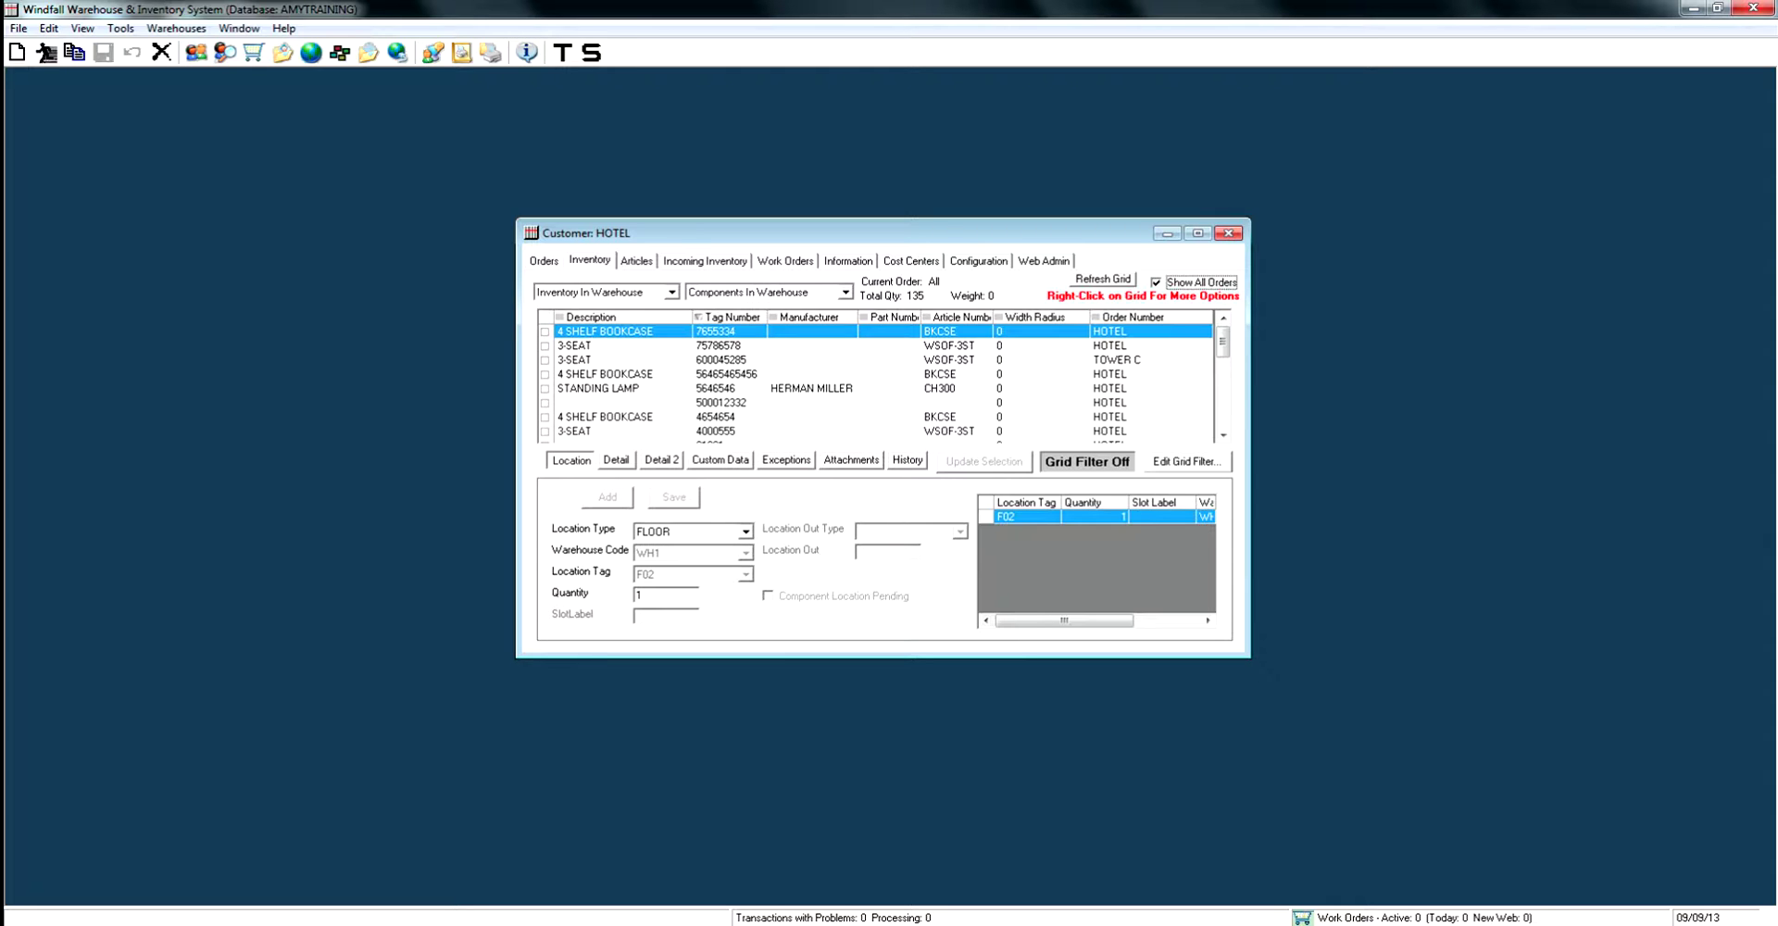
left_click(606, 373)
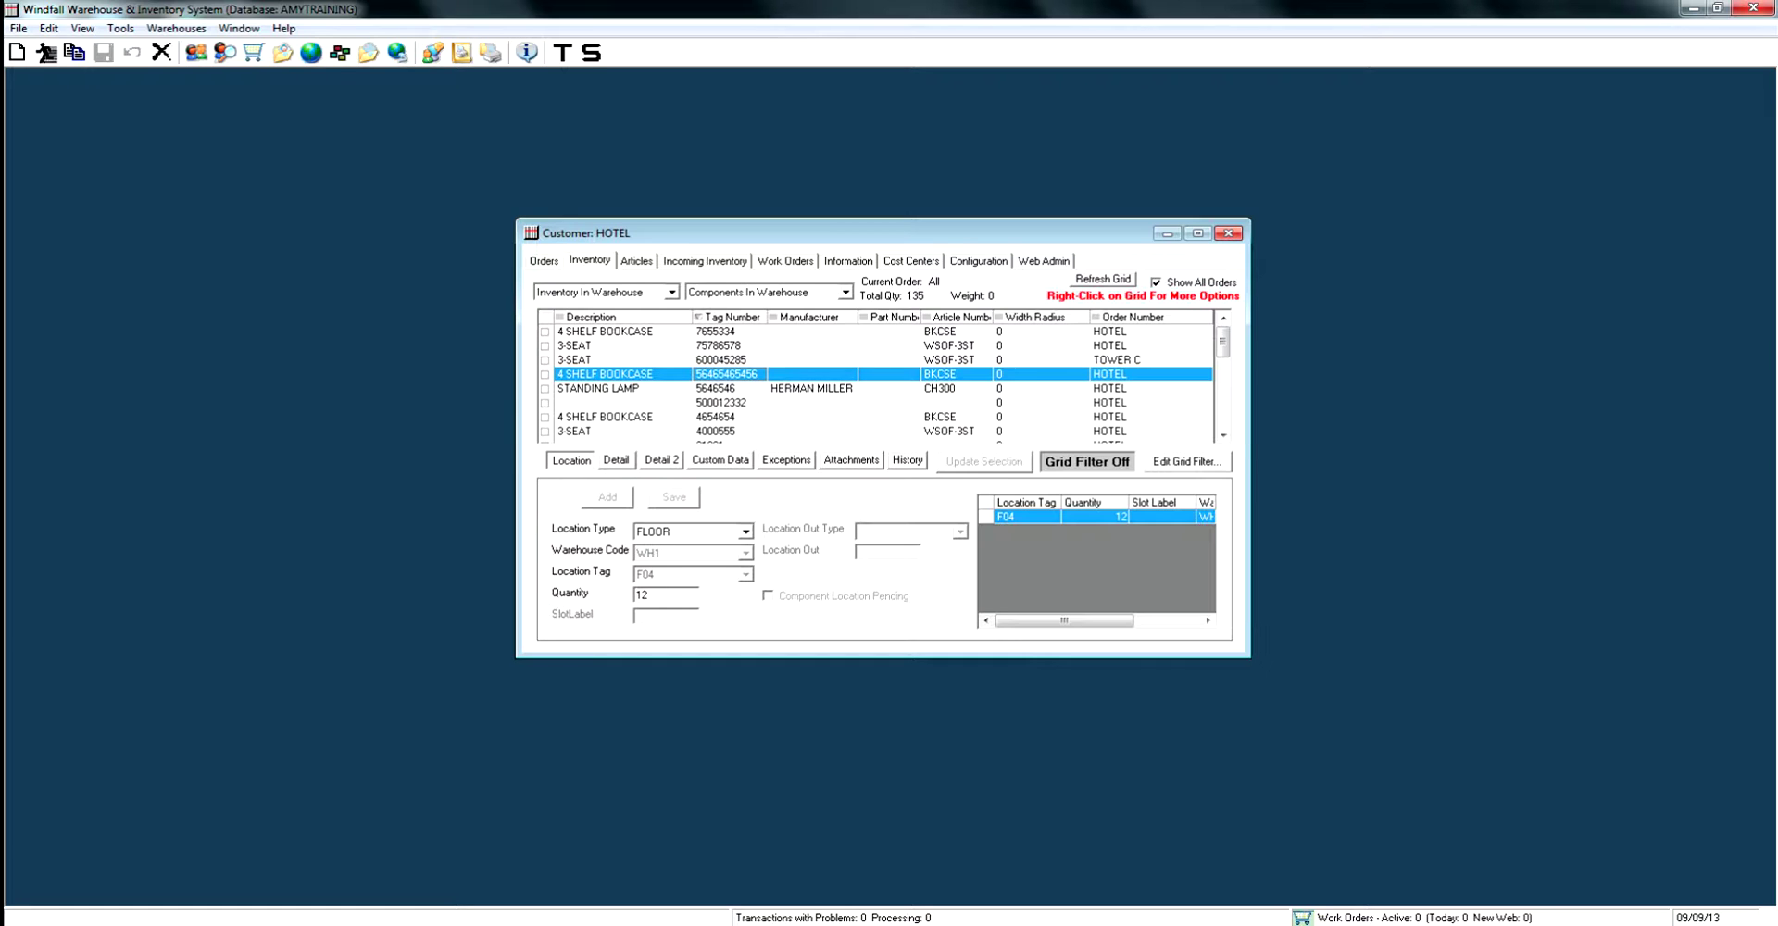
key("shift+Down")
key("shift+Down")
key("shift+Down")
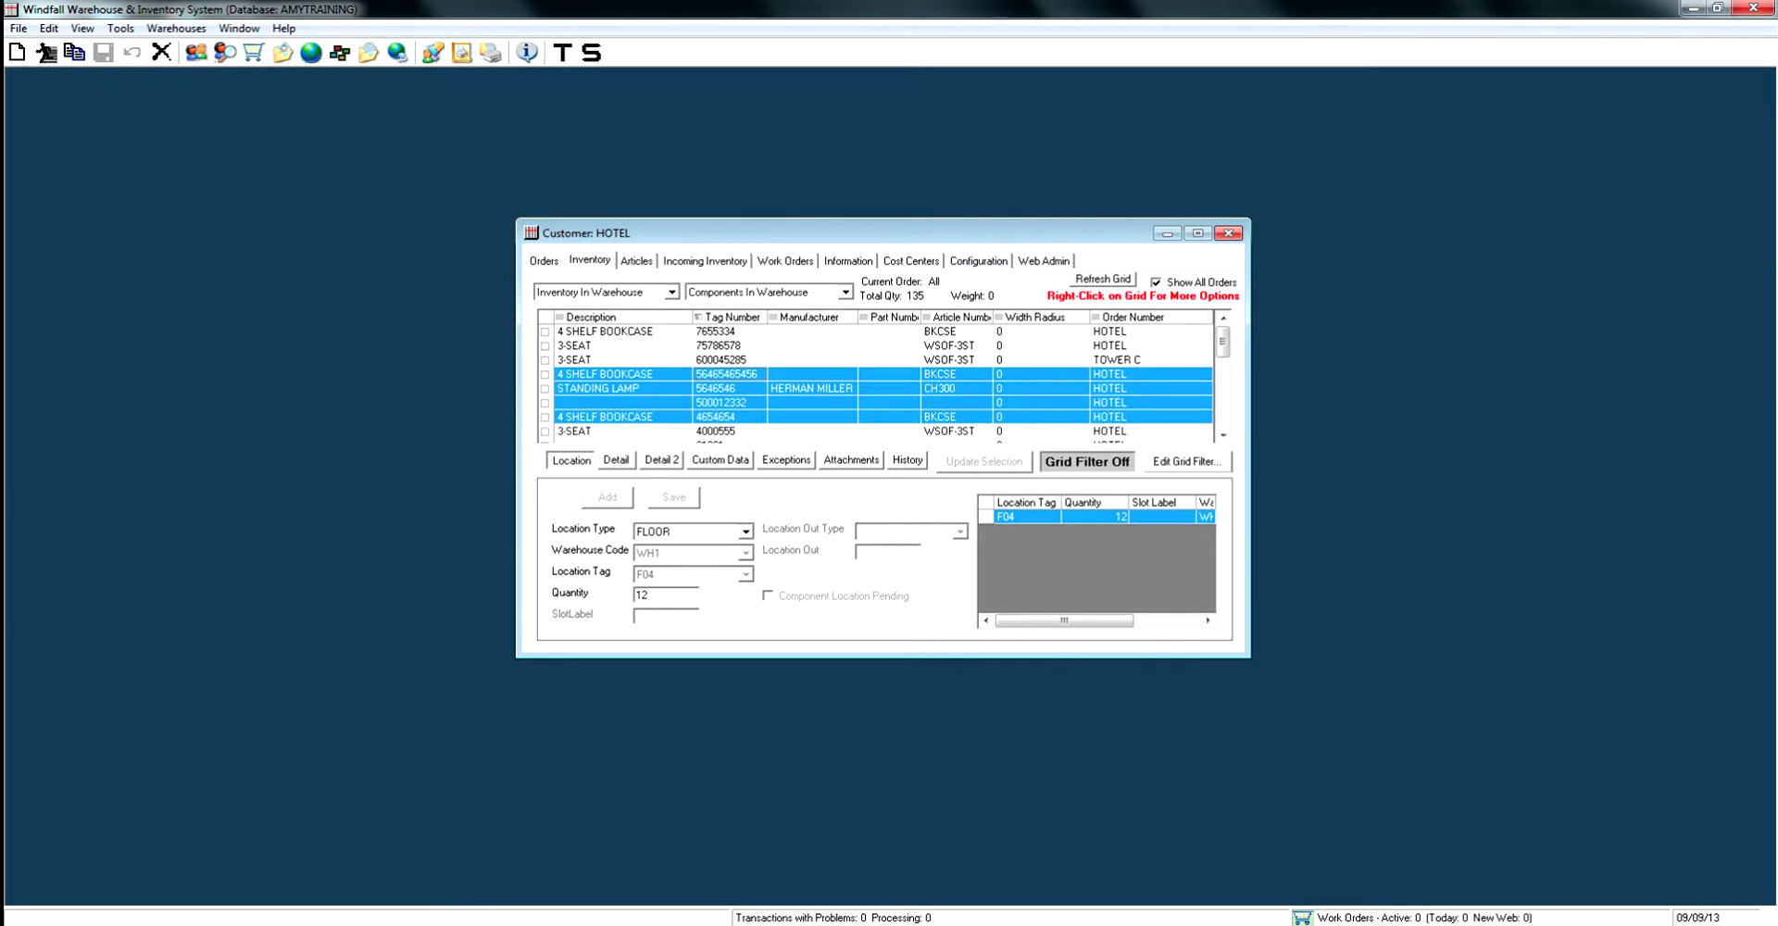
left_click(612, 346)
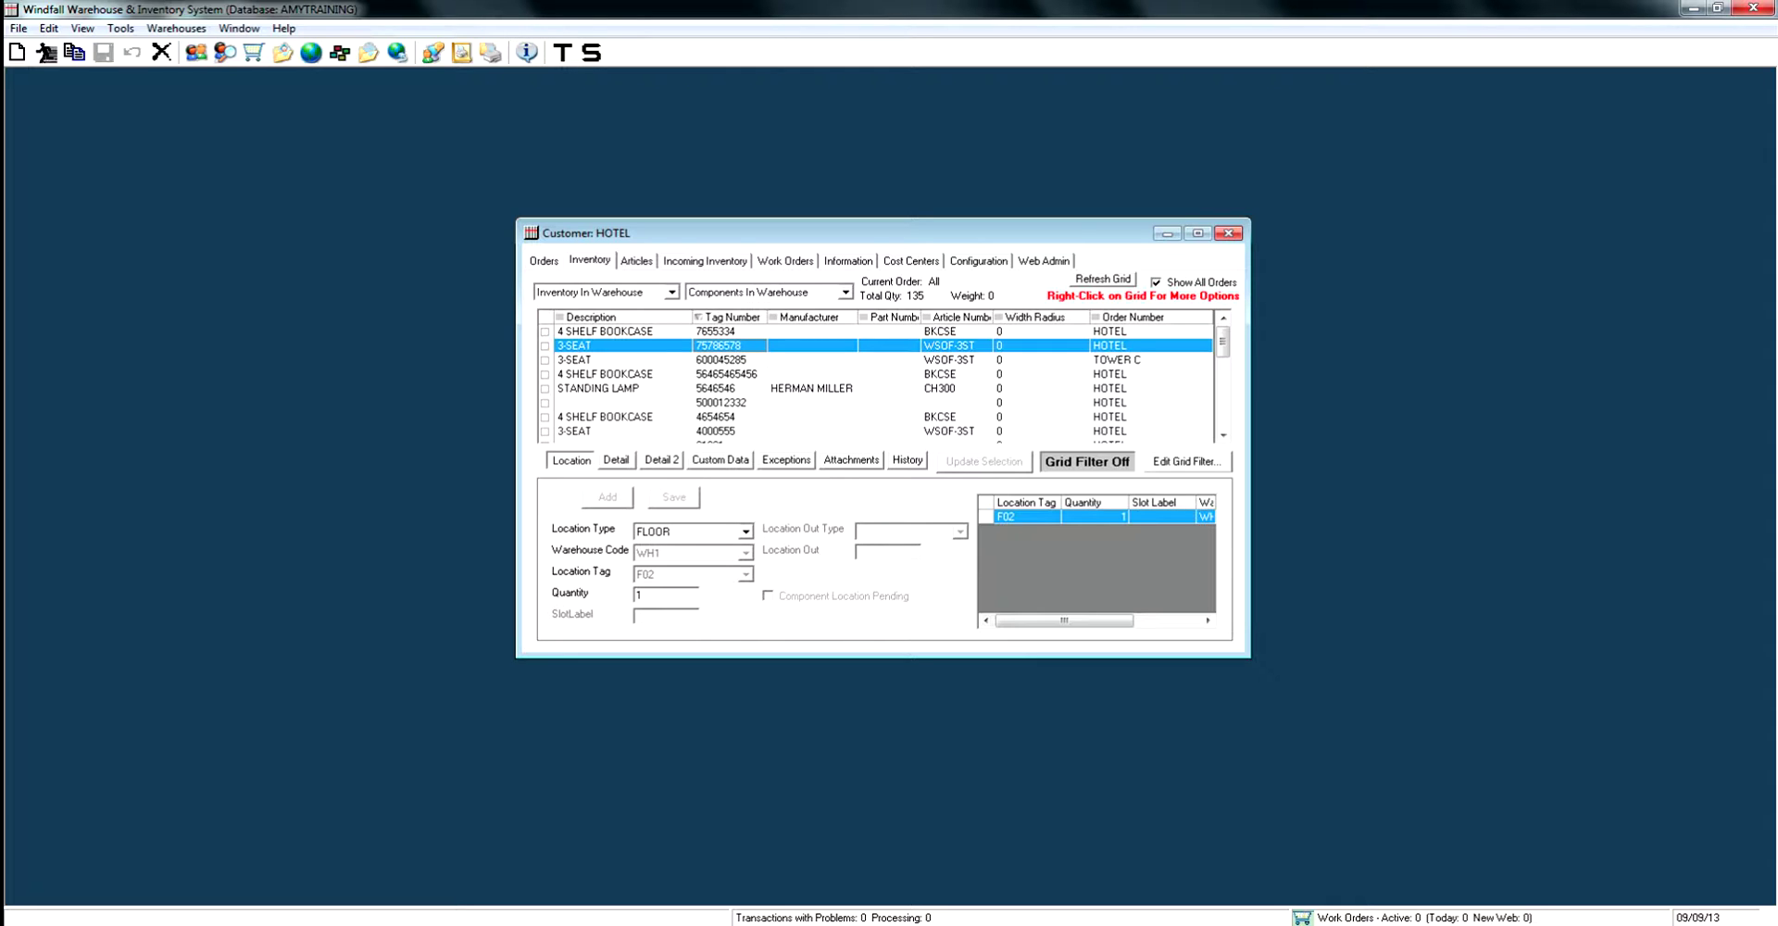
left_click(597, 388, "ctrl")
left_click(602, 416, "ctrl")
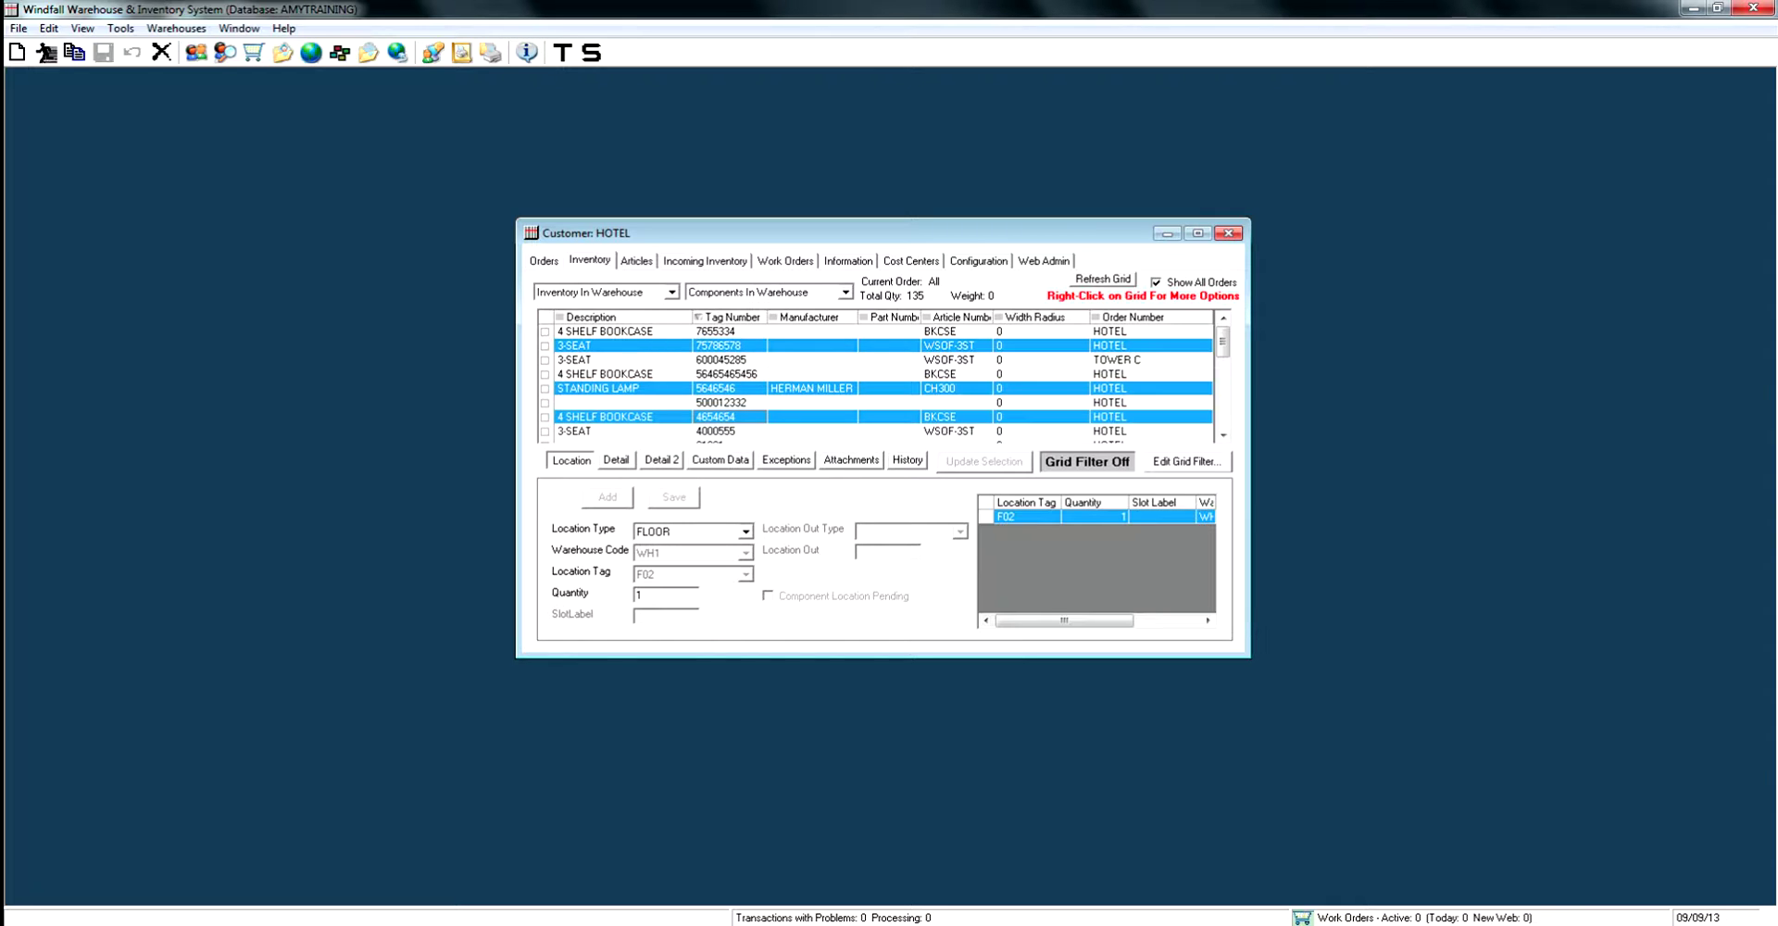
Add the three selected items to a new work order, 13WO1, and acknowledge the confirmation.
right_click(775, 416)
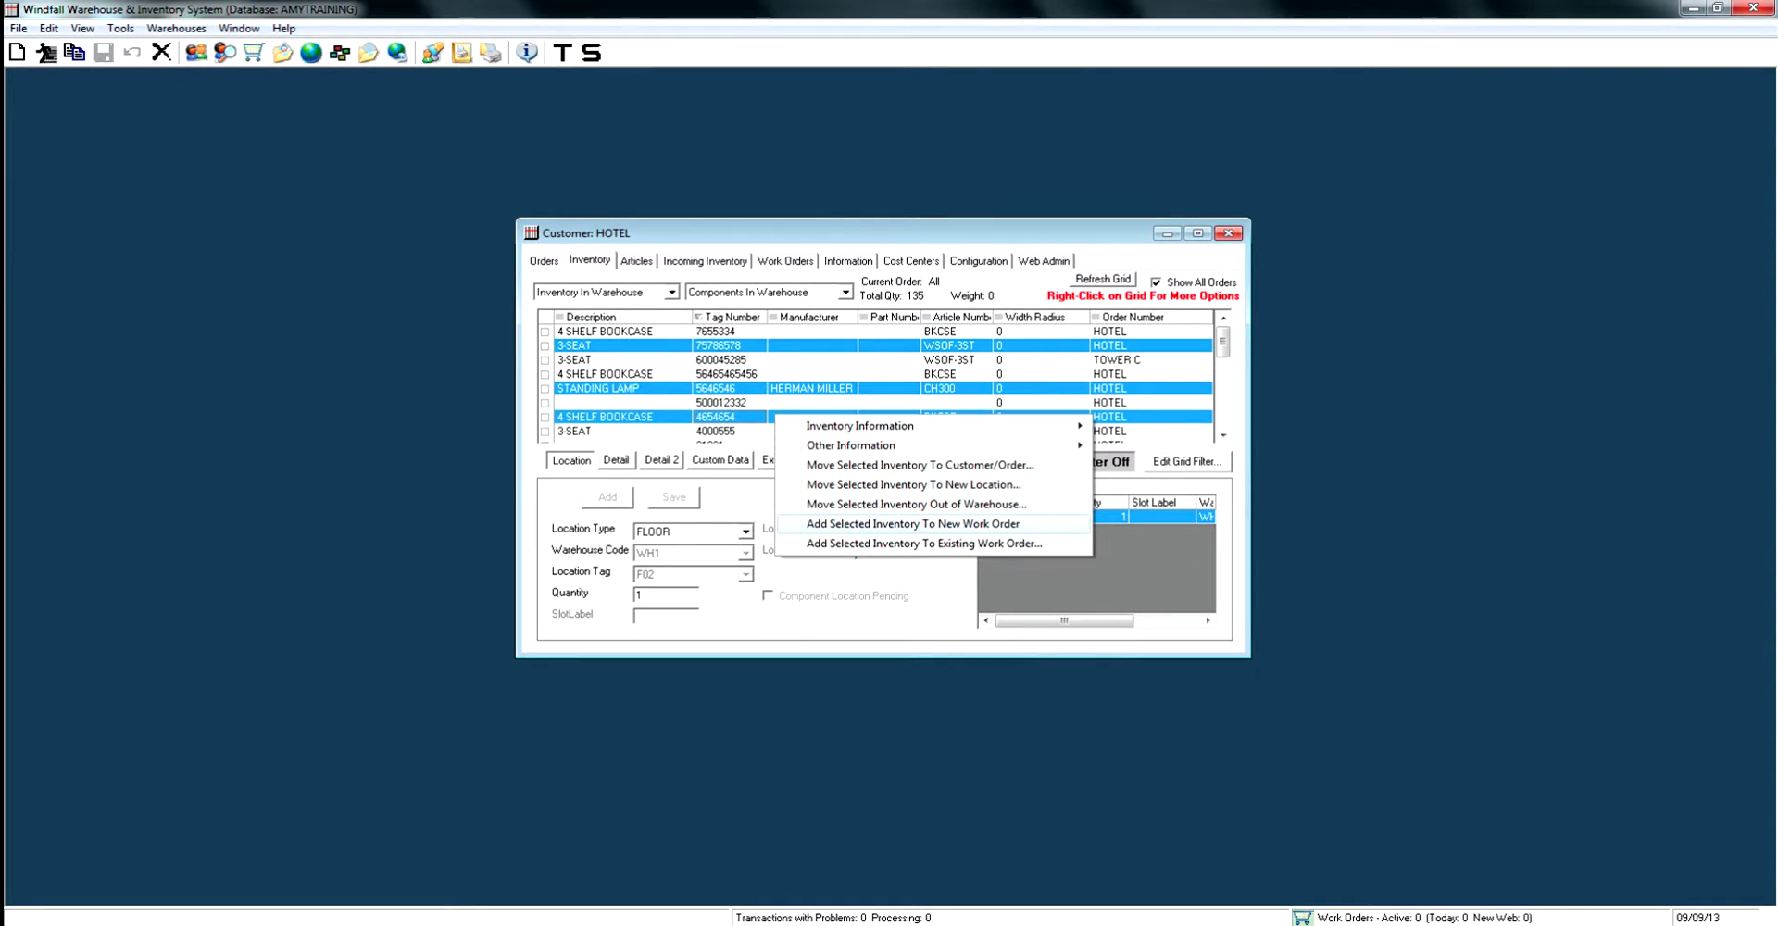
left_click(912, 524)
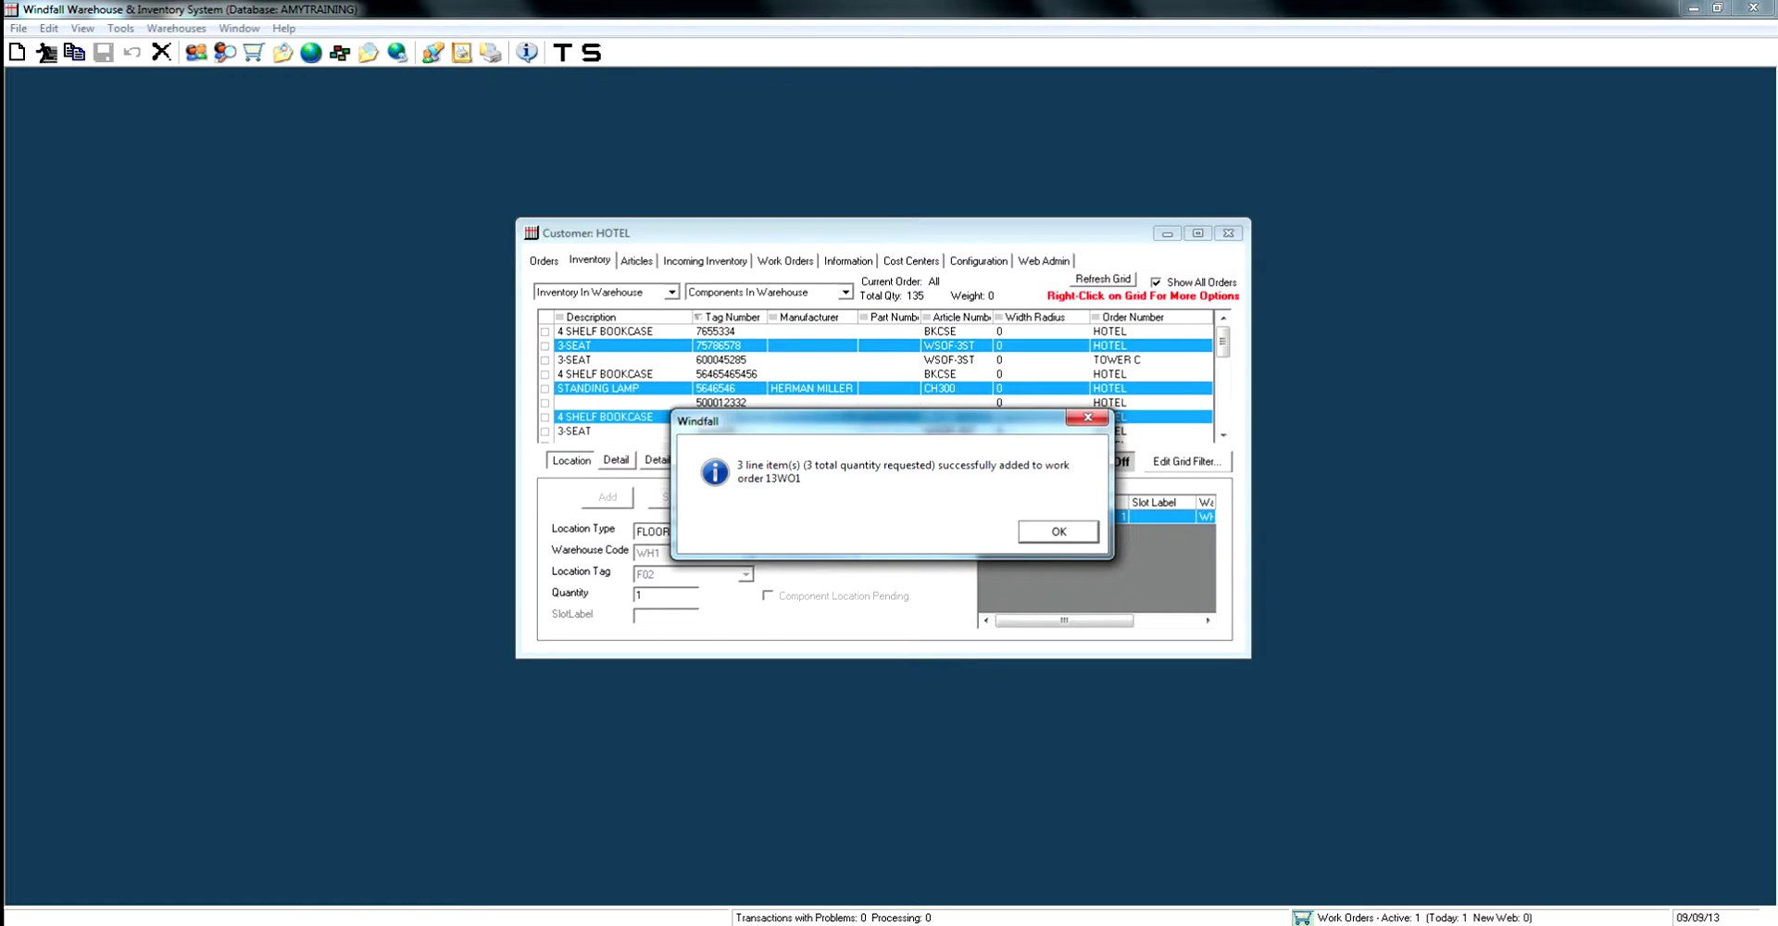
key("Return")
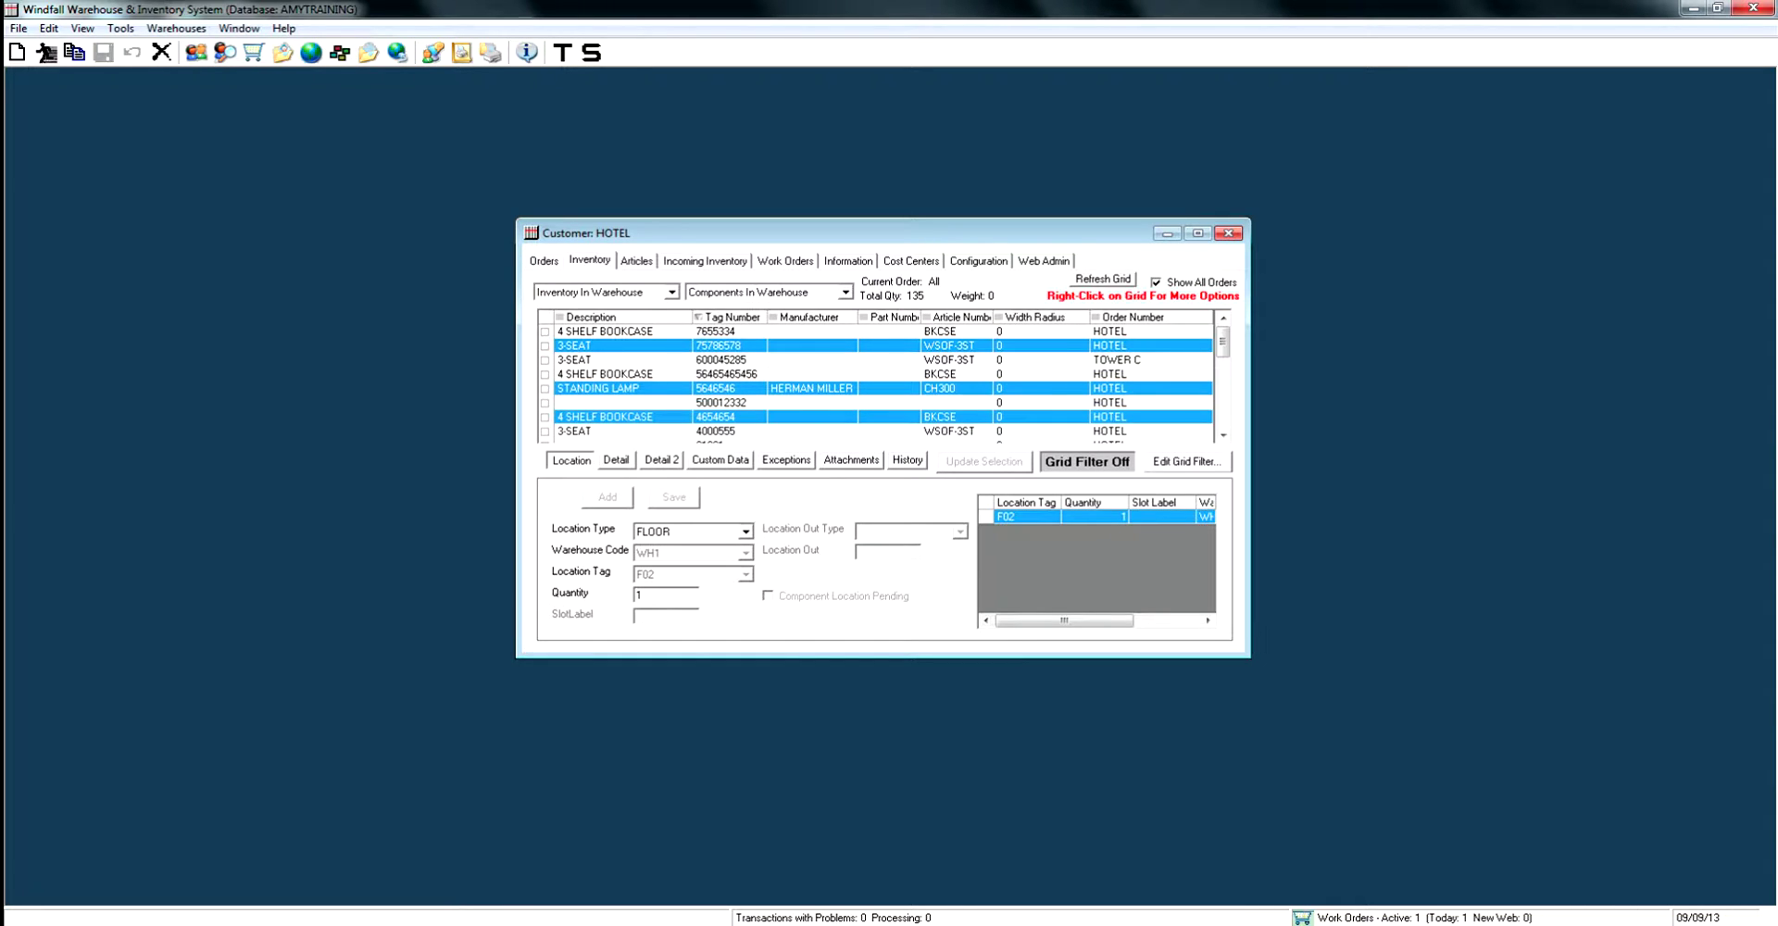
Add the TOWER C 3-SEAT to existing work order 13W01 with quantity 1 instead of all.
left_click(597, 388)
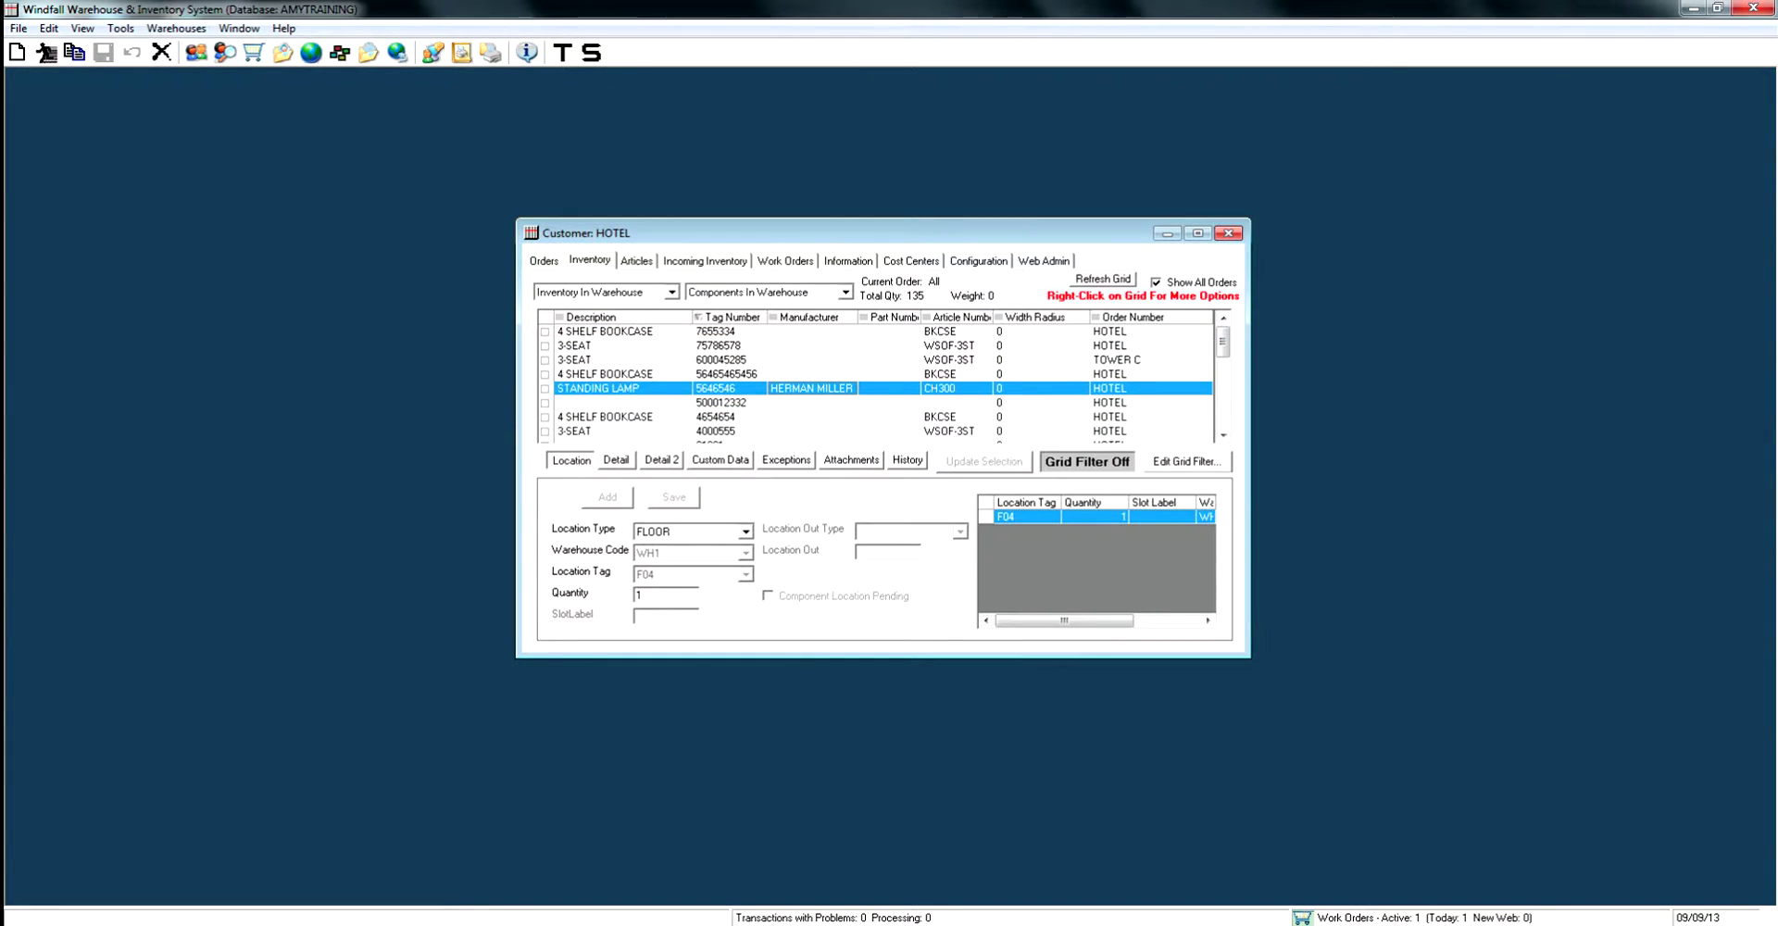
left_click(598, 359)
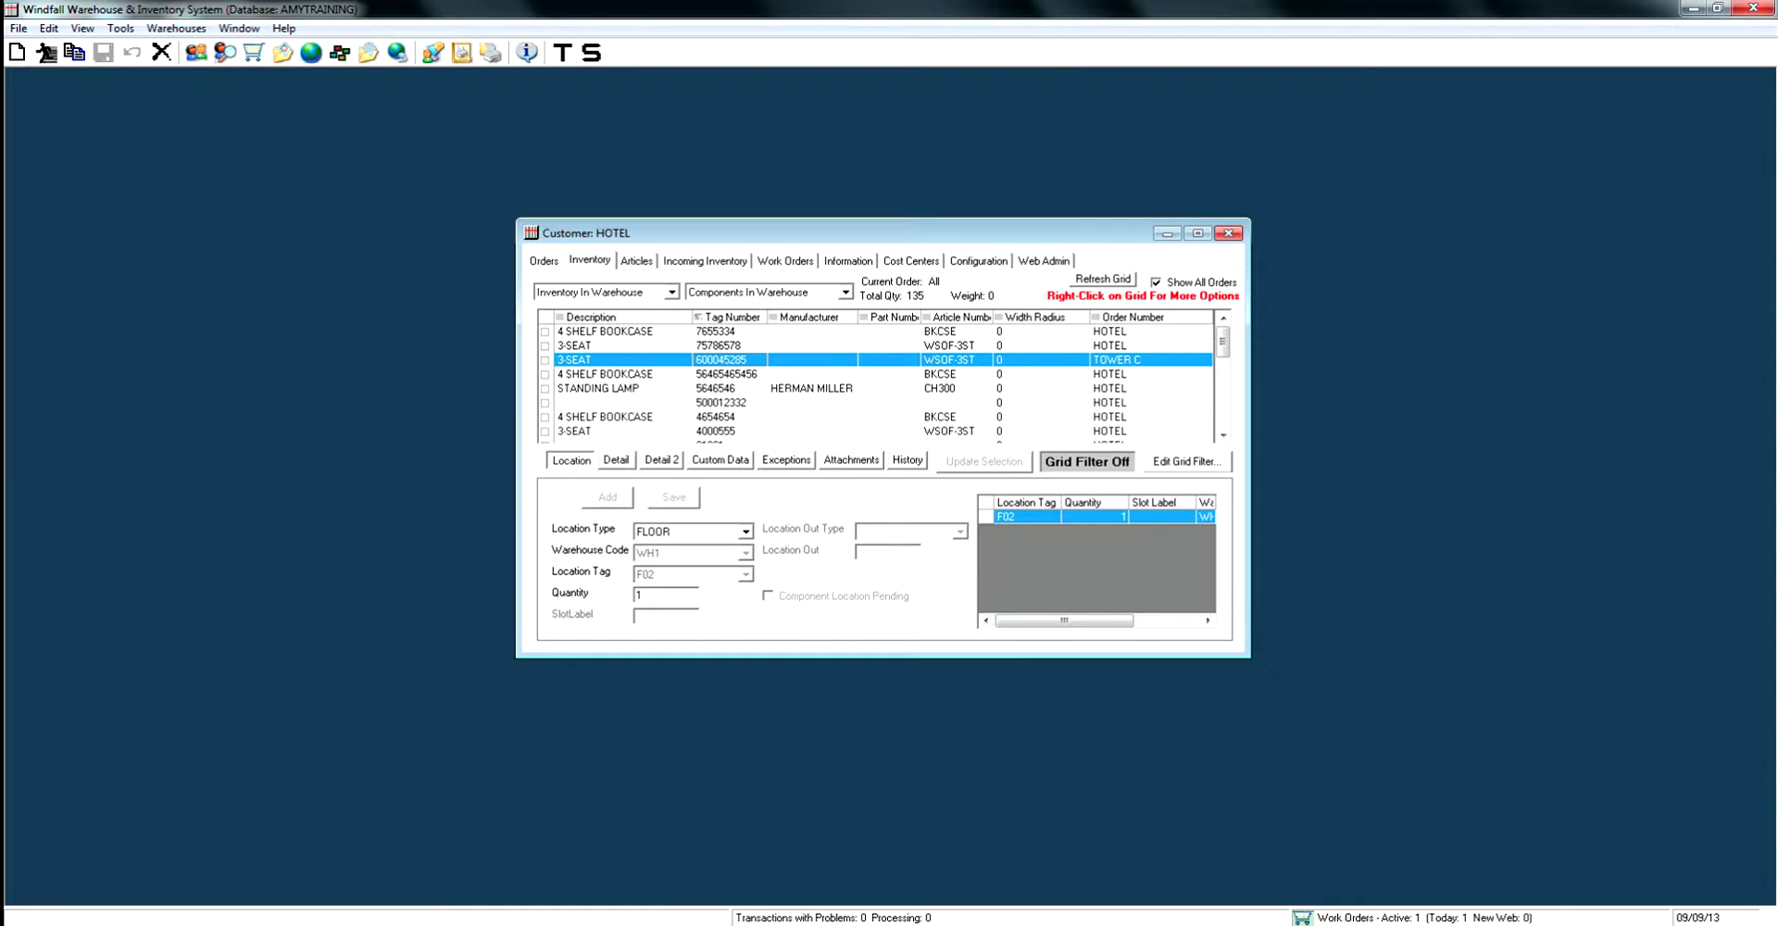
right_click(755, 358)
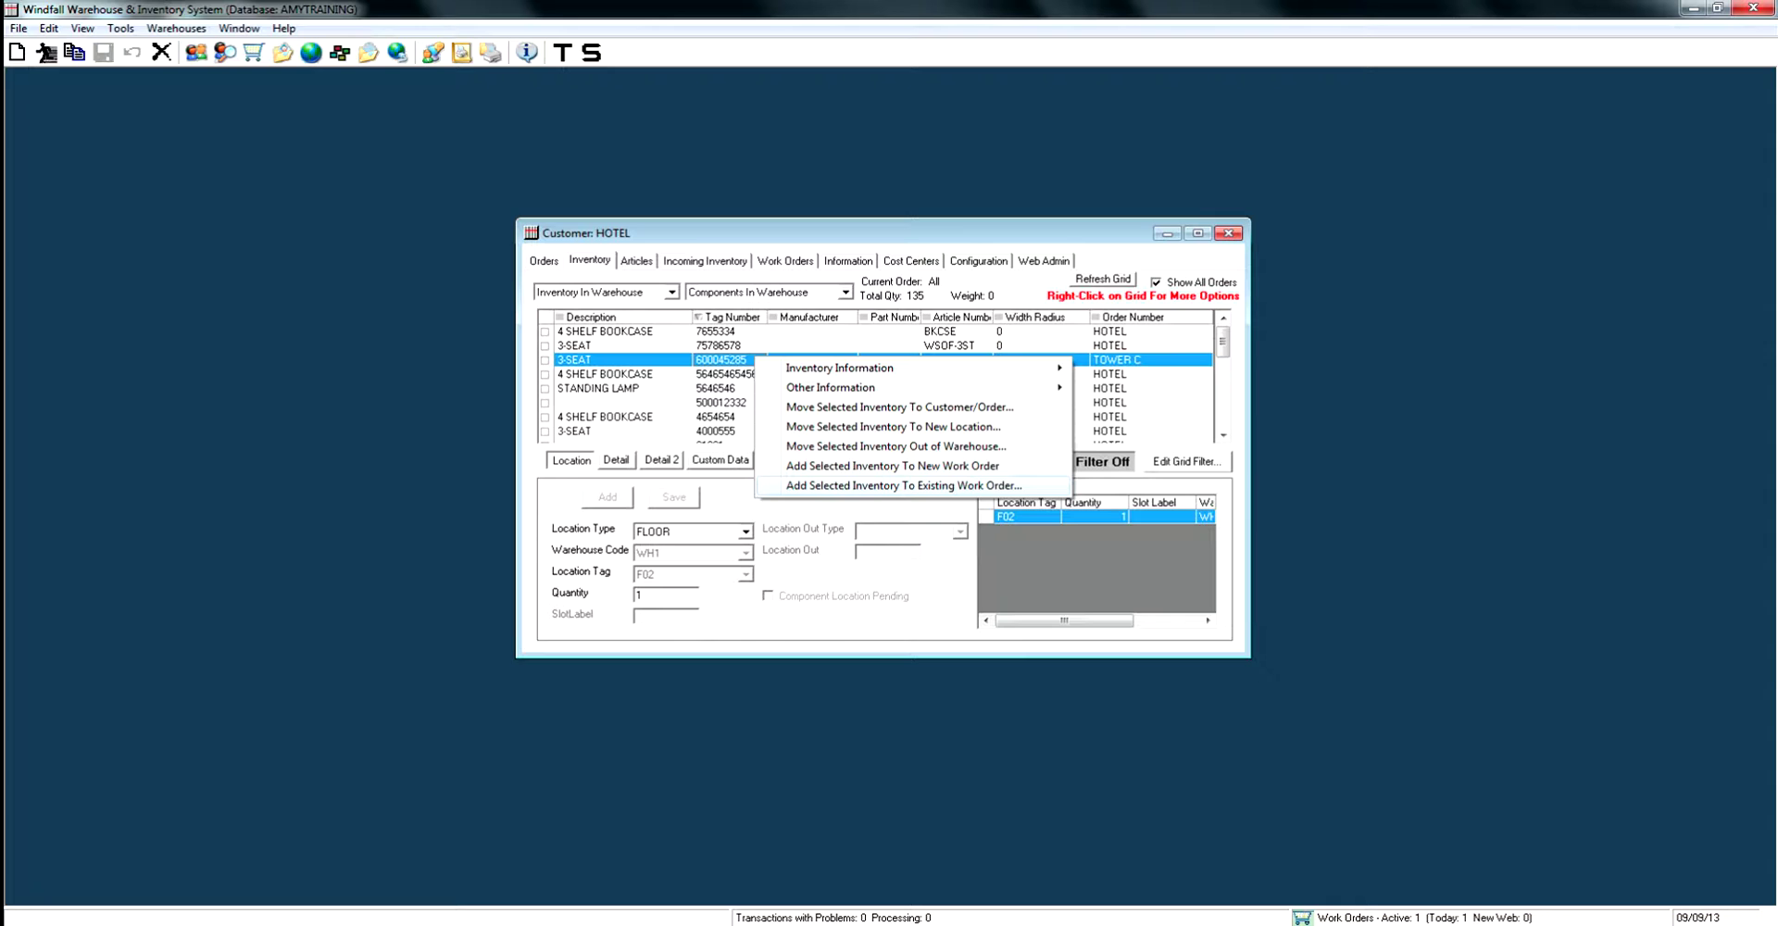
key("Return")
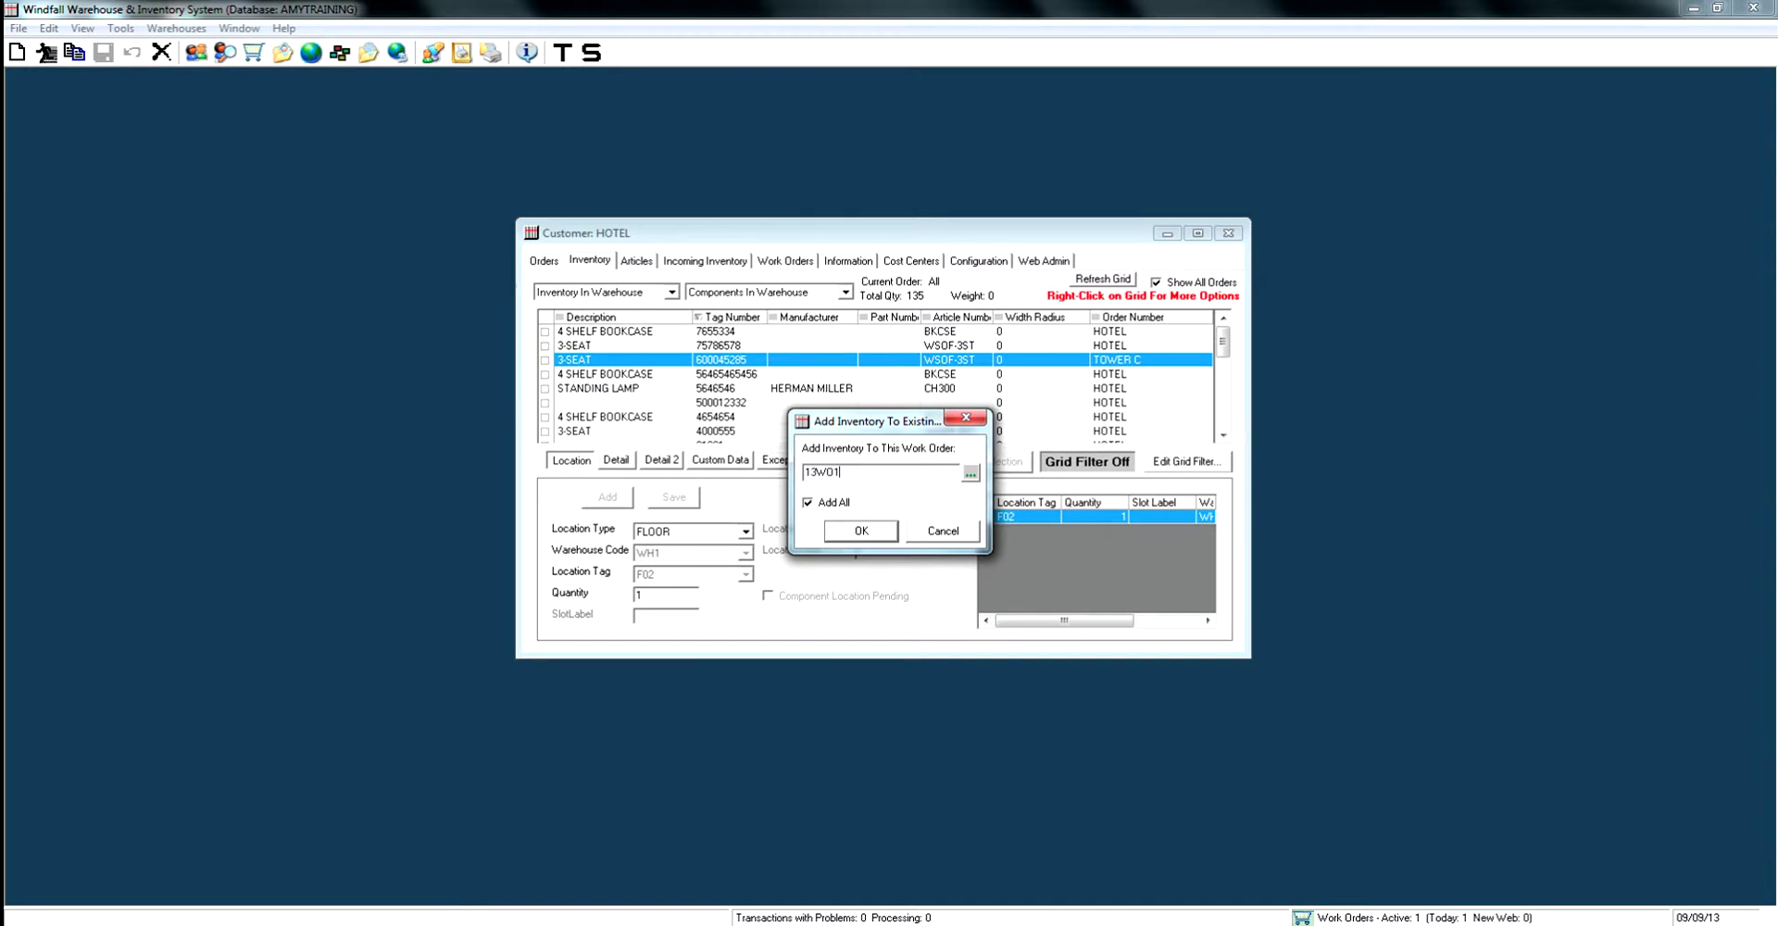
key("F4")
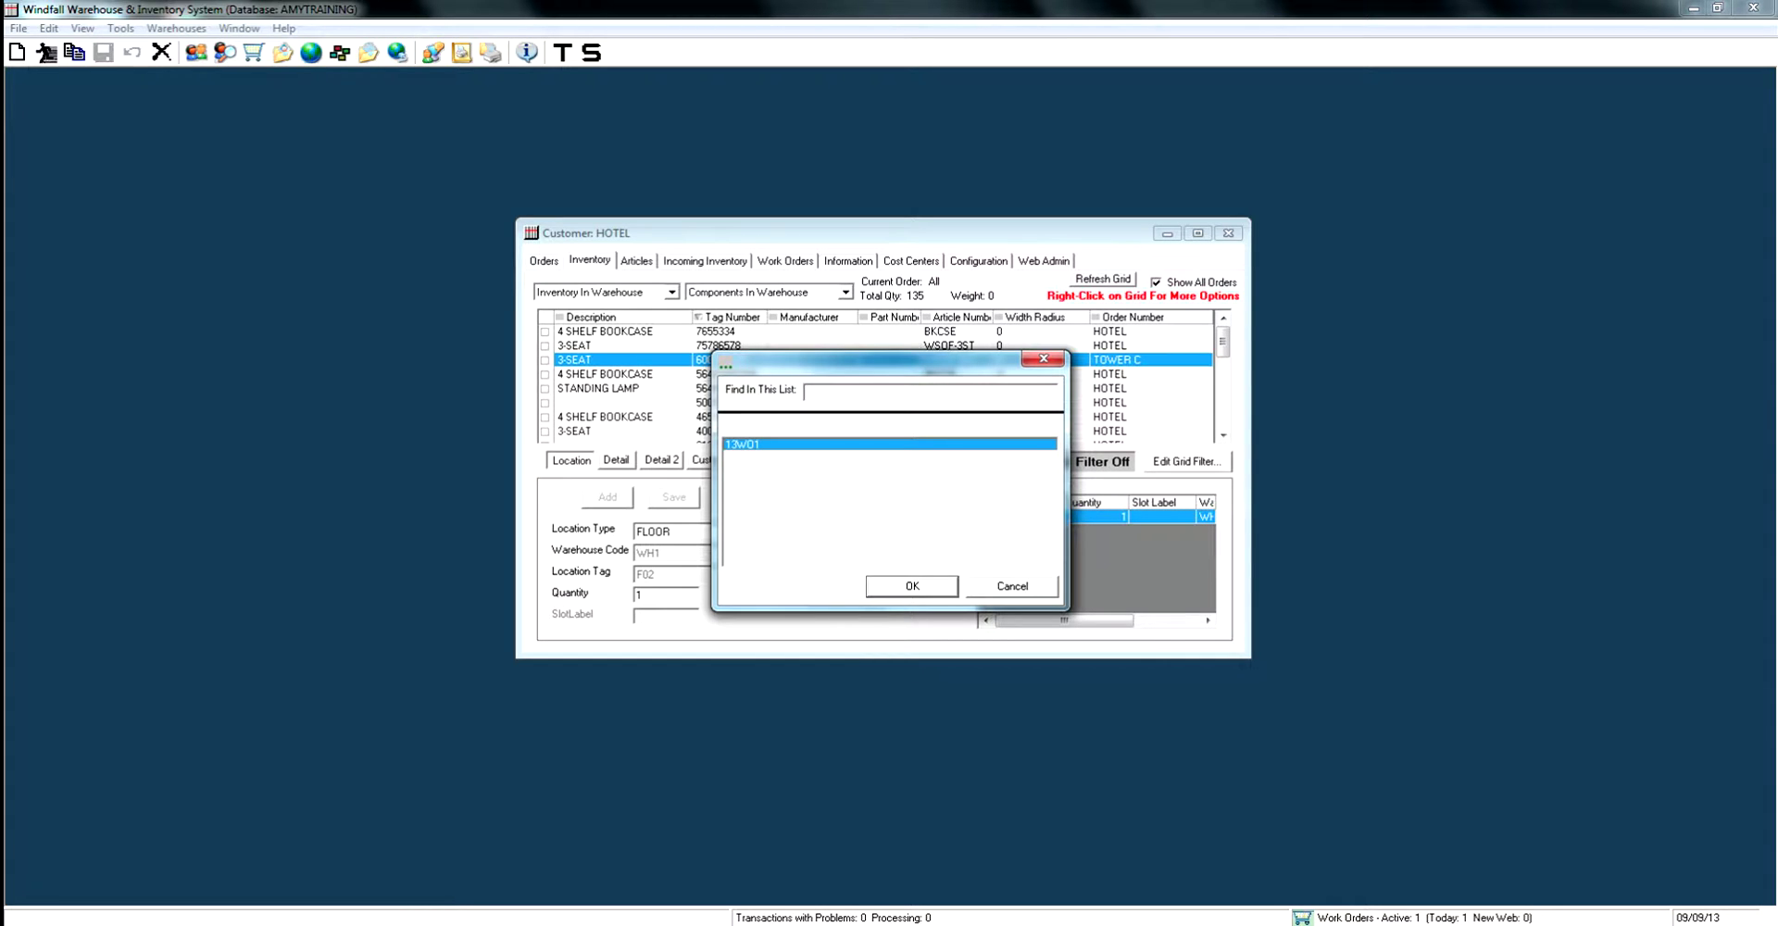
key("Return")
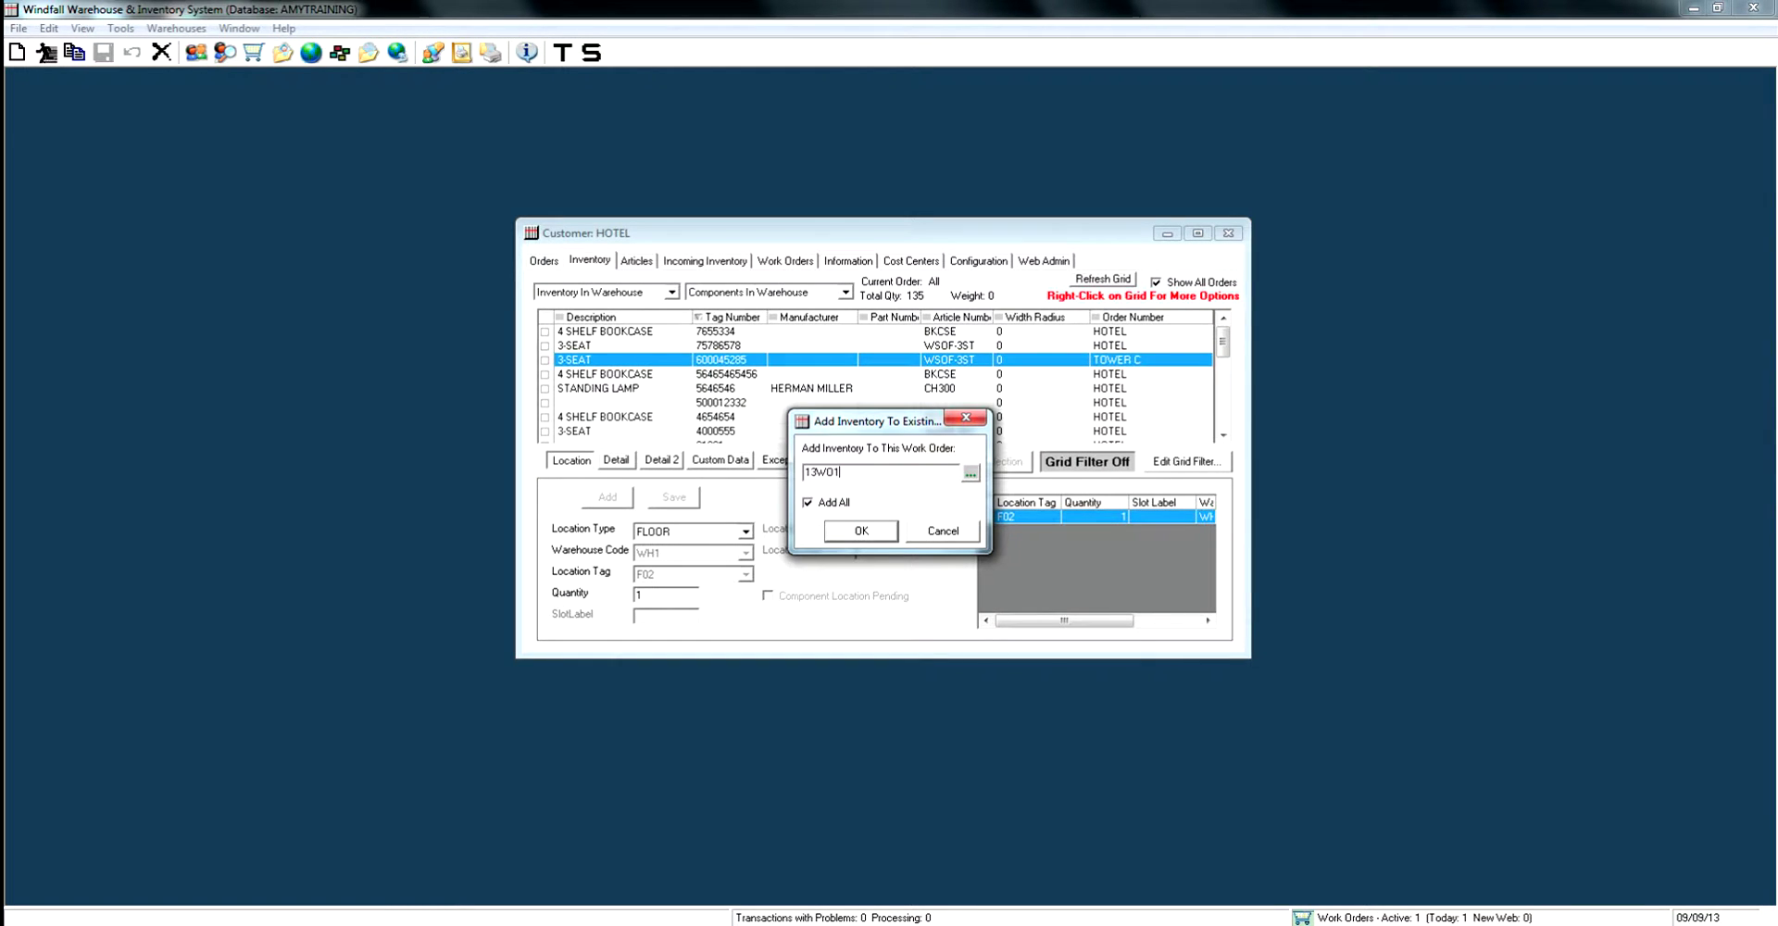
key("Tab")
key("space")
key("Return")
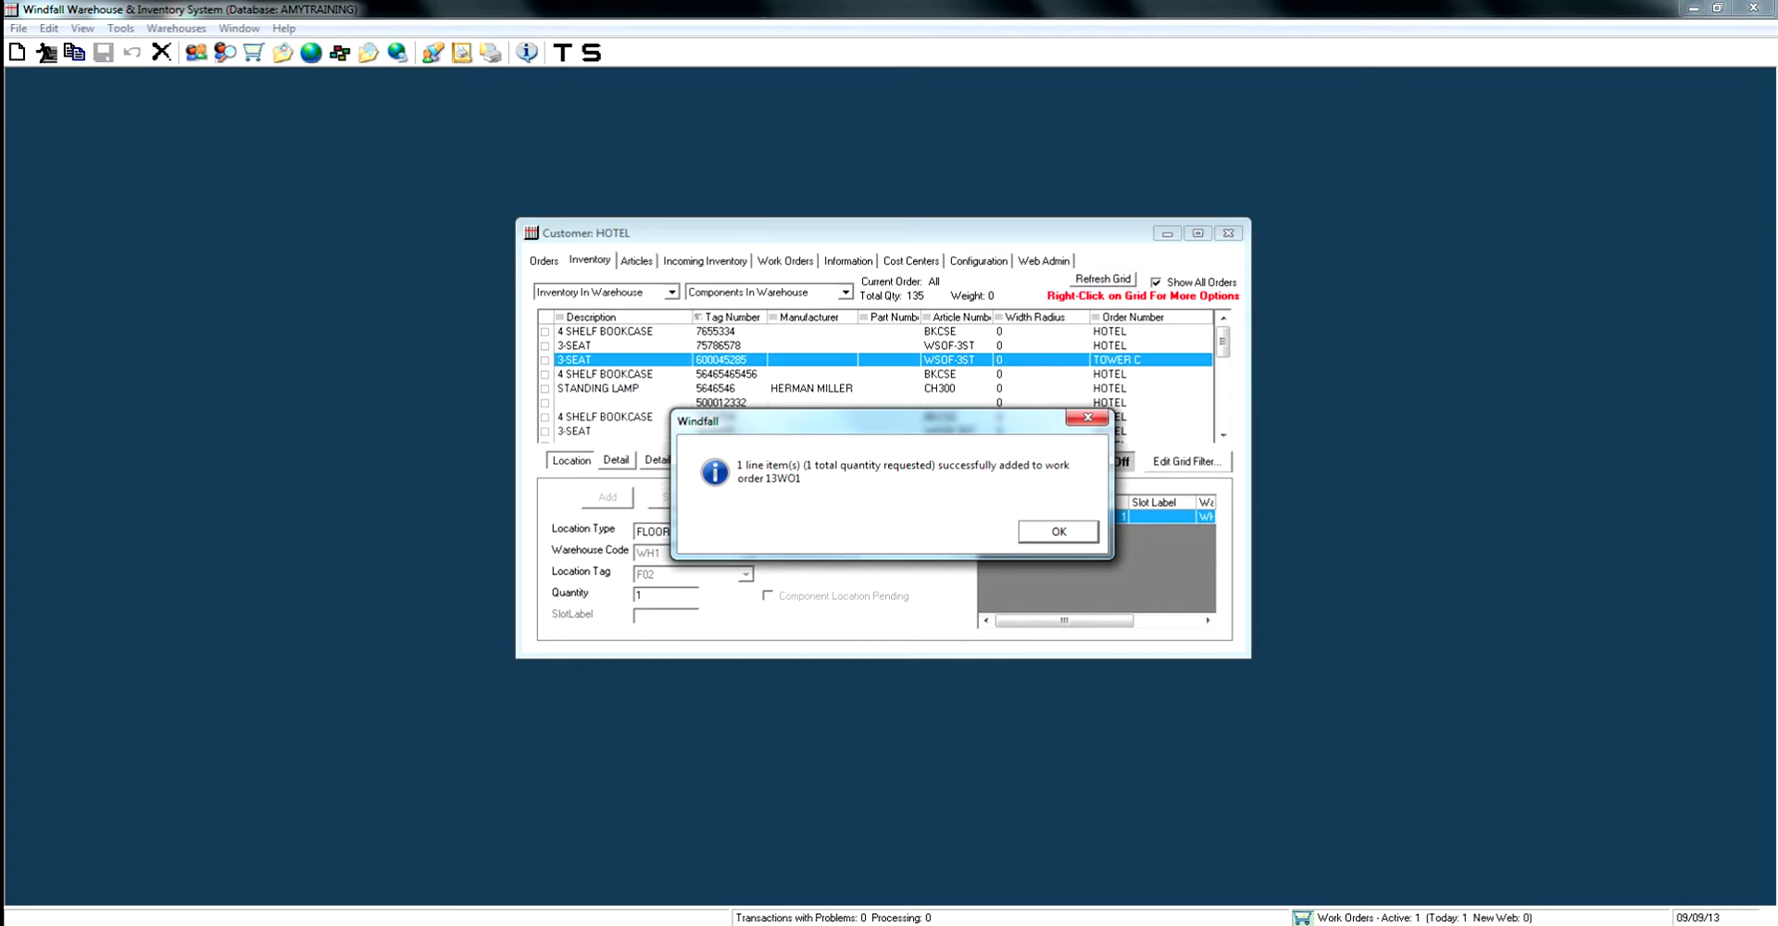
key("Return")
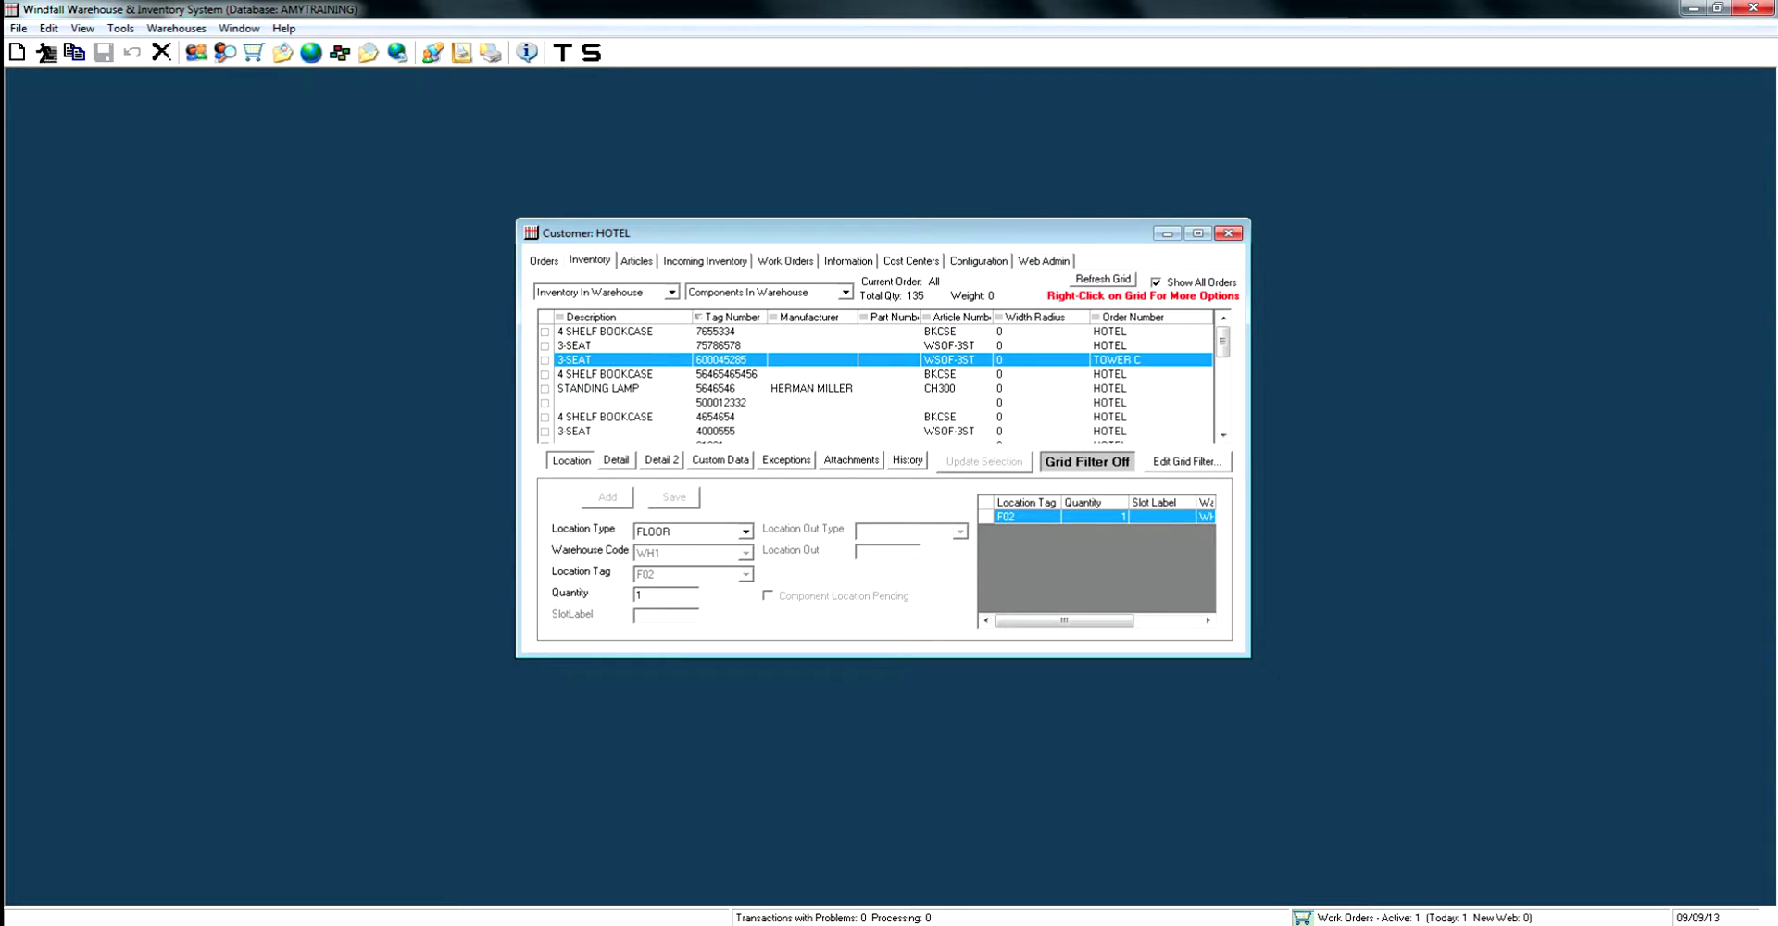
left_click(786, 260)
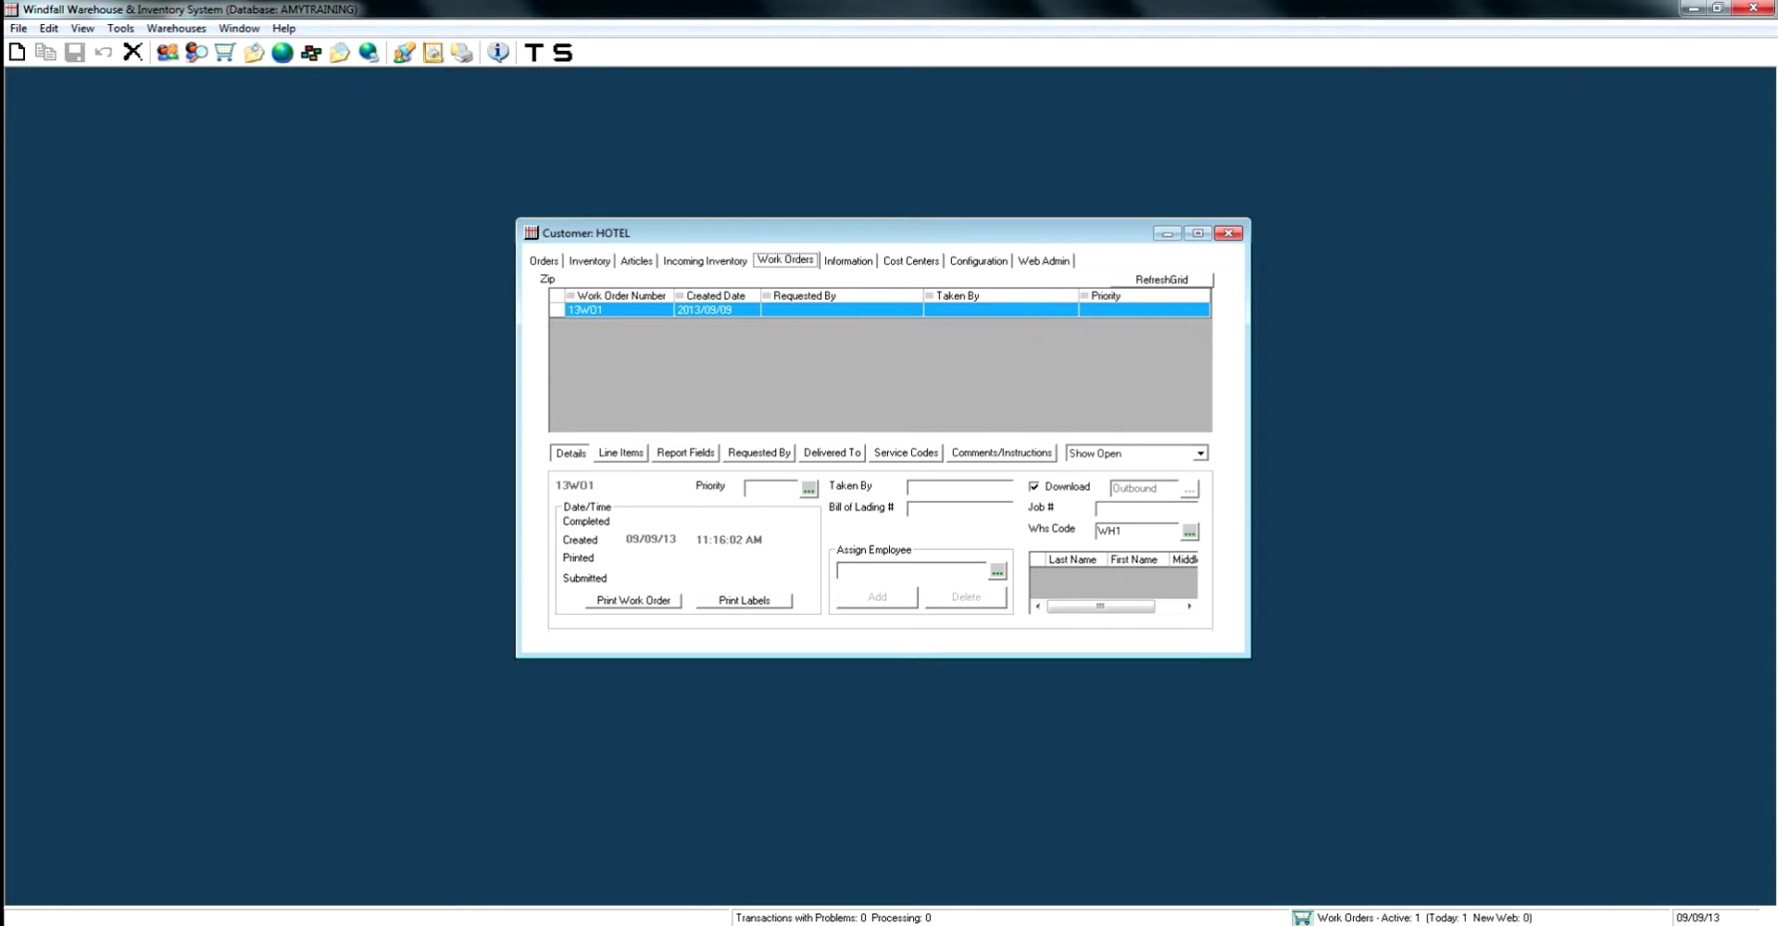
Set 13WO1's priority to URGENT - SAME DAY, fill in Taken By, and enter bill of lading 5656556.
left_click(809, 488)
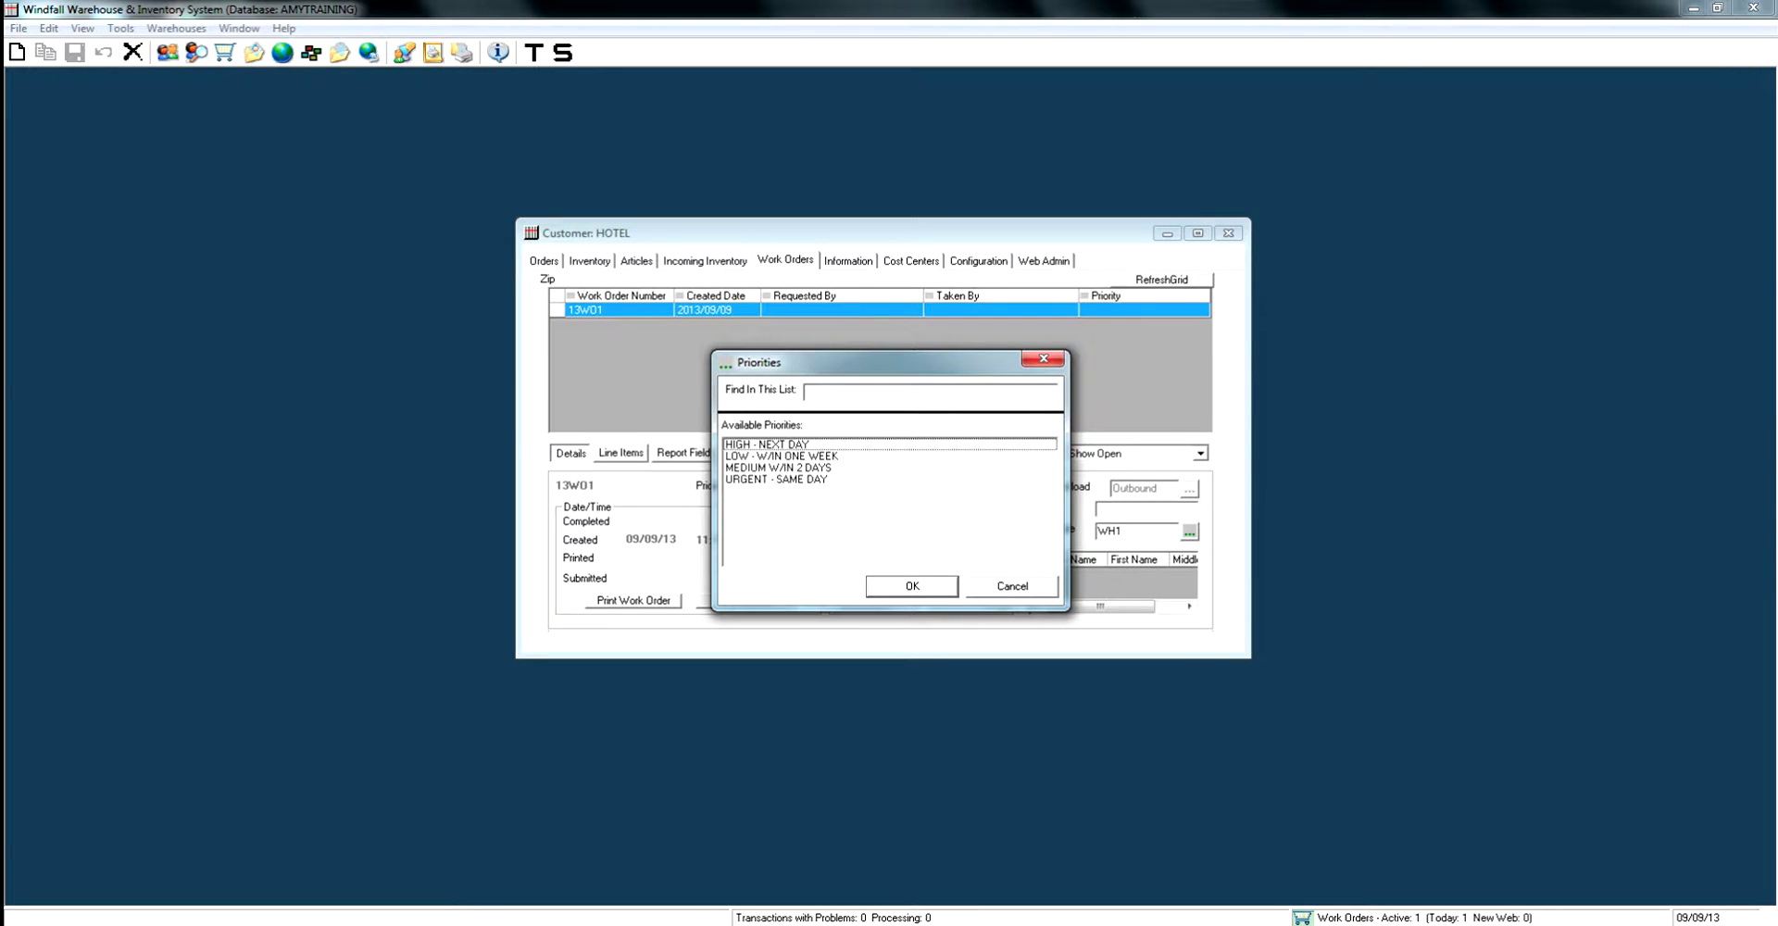
left_click(776, 479)
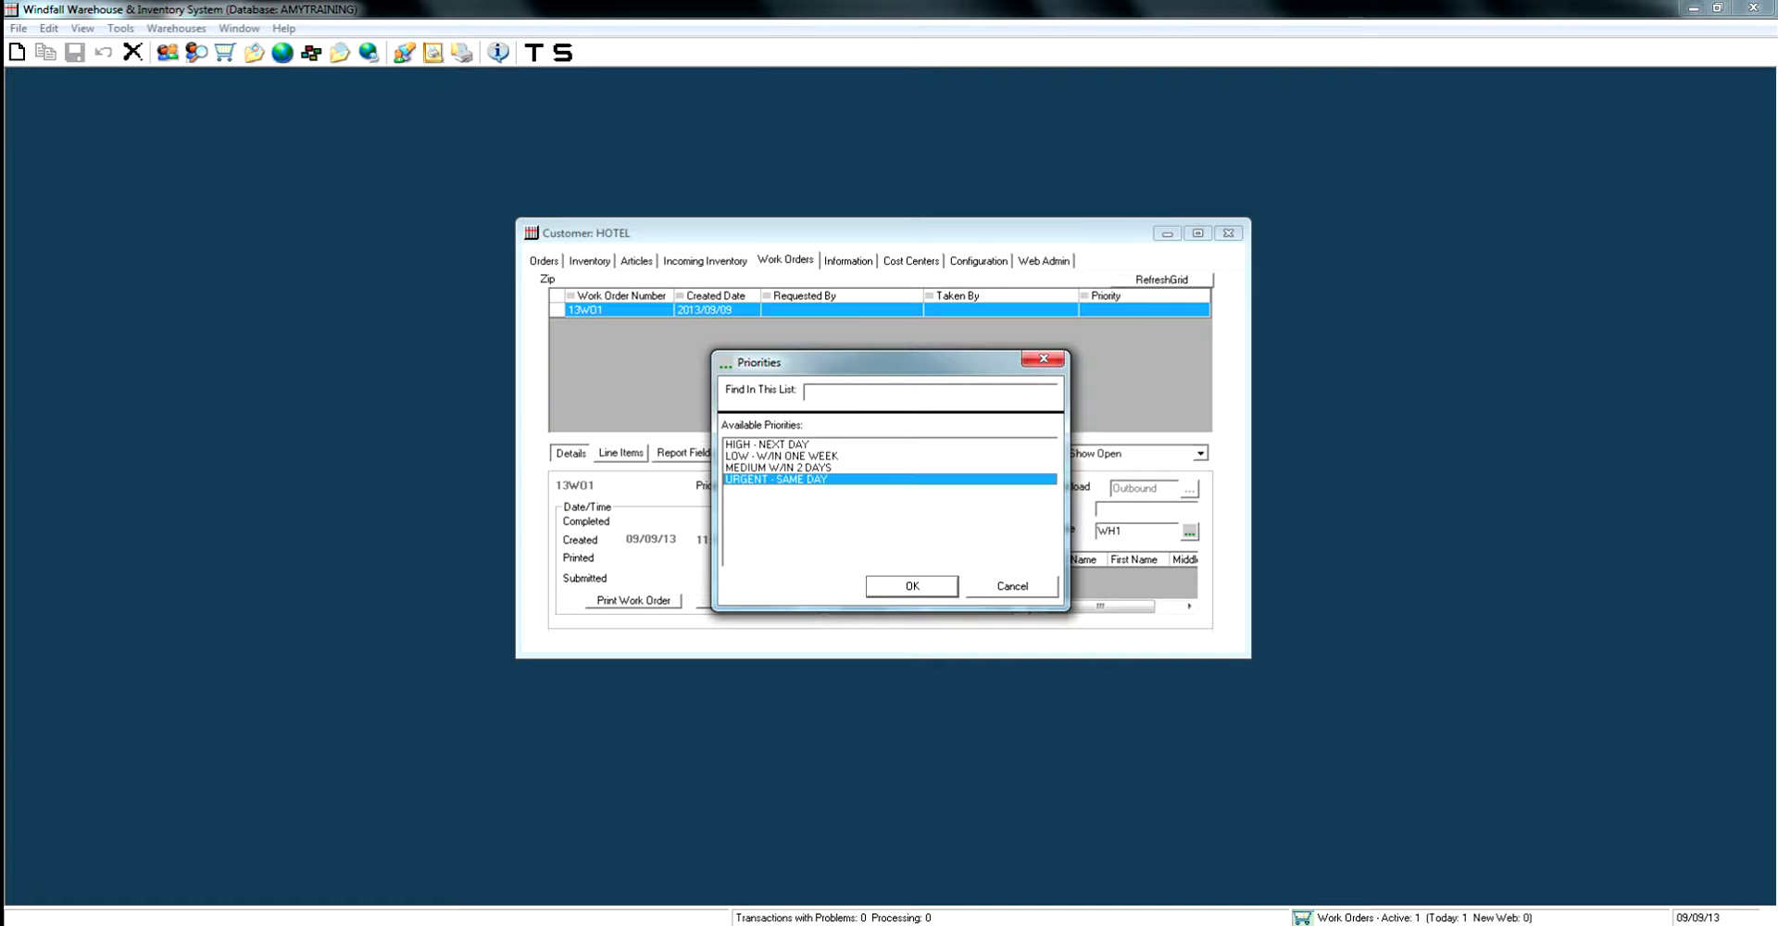
key("Return")
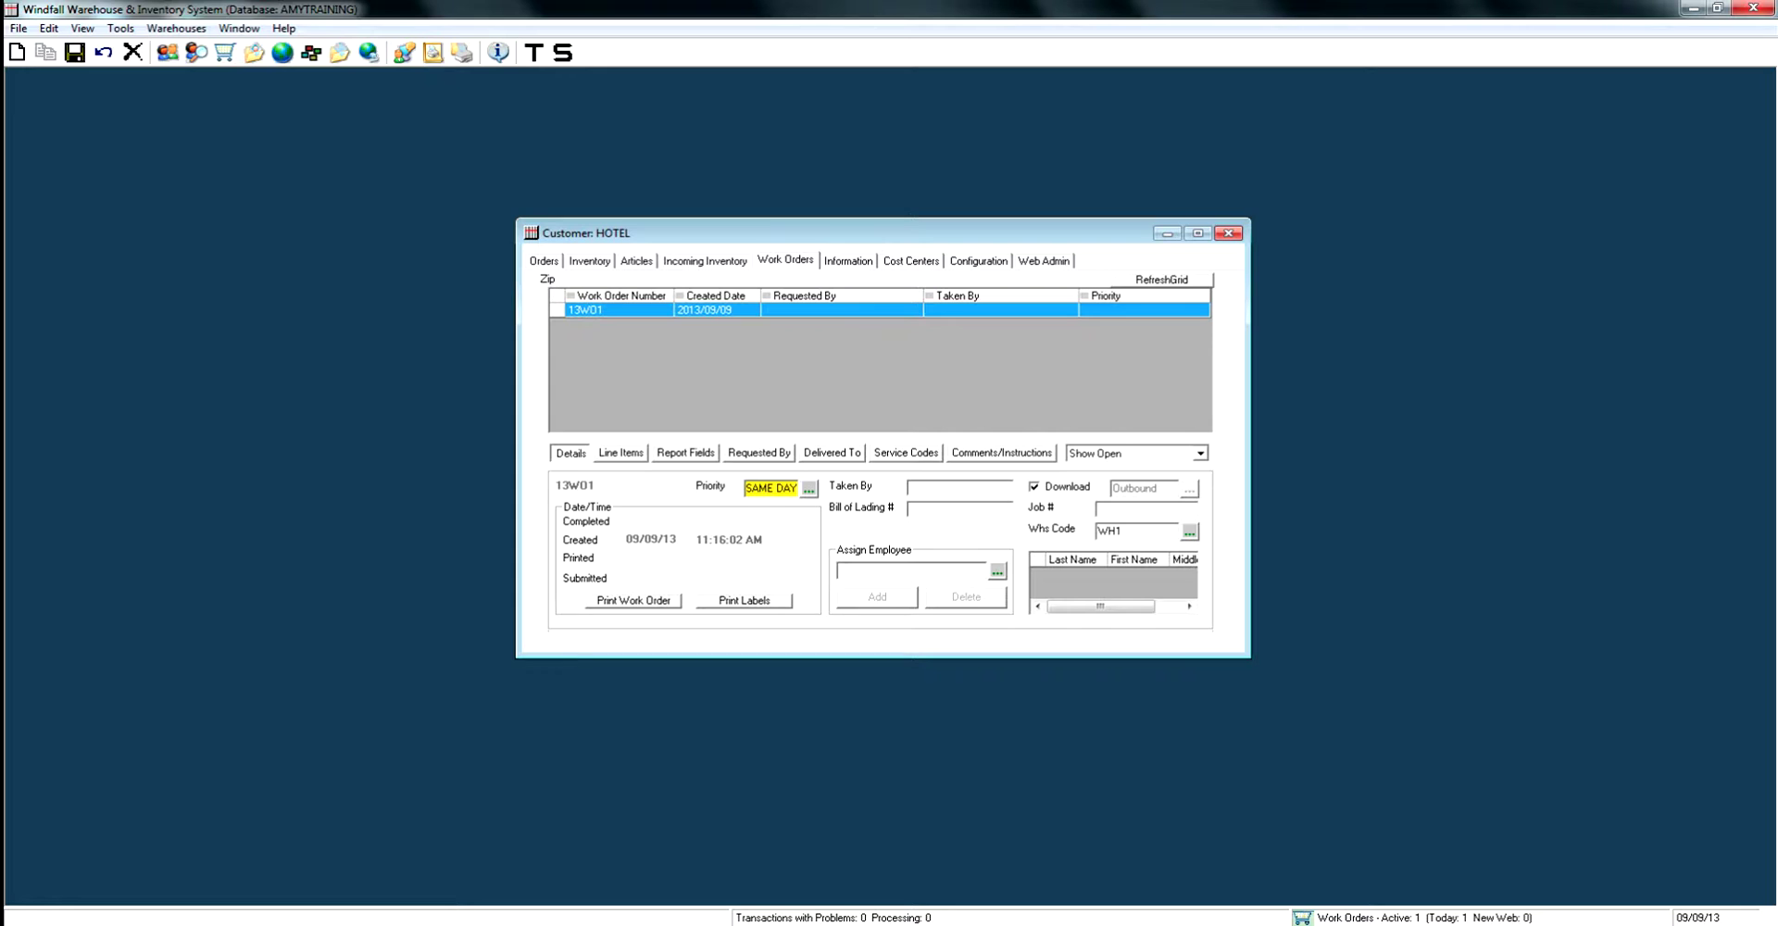
type("AMY")
type("5656556")
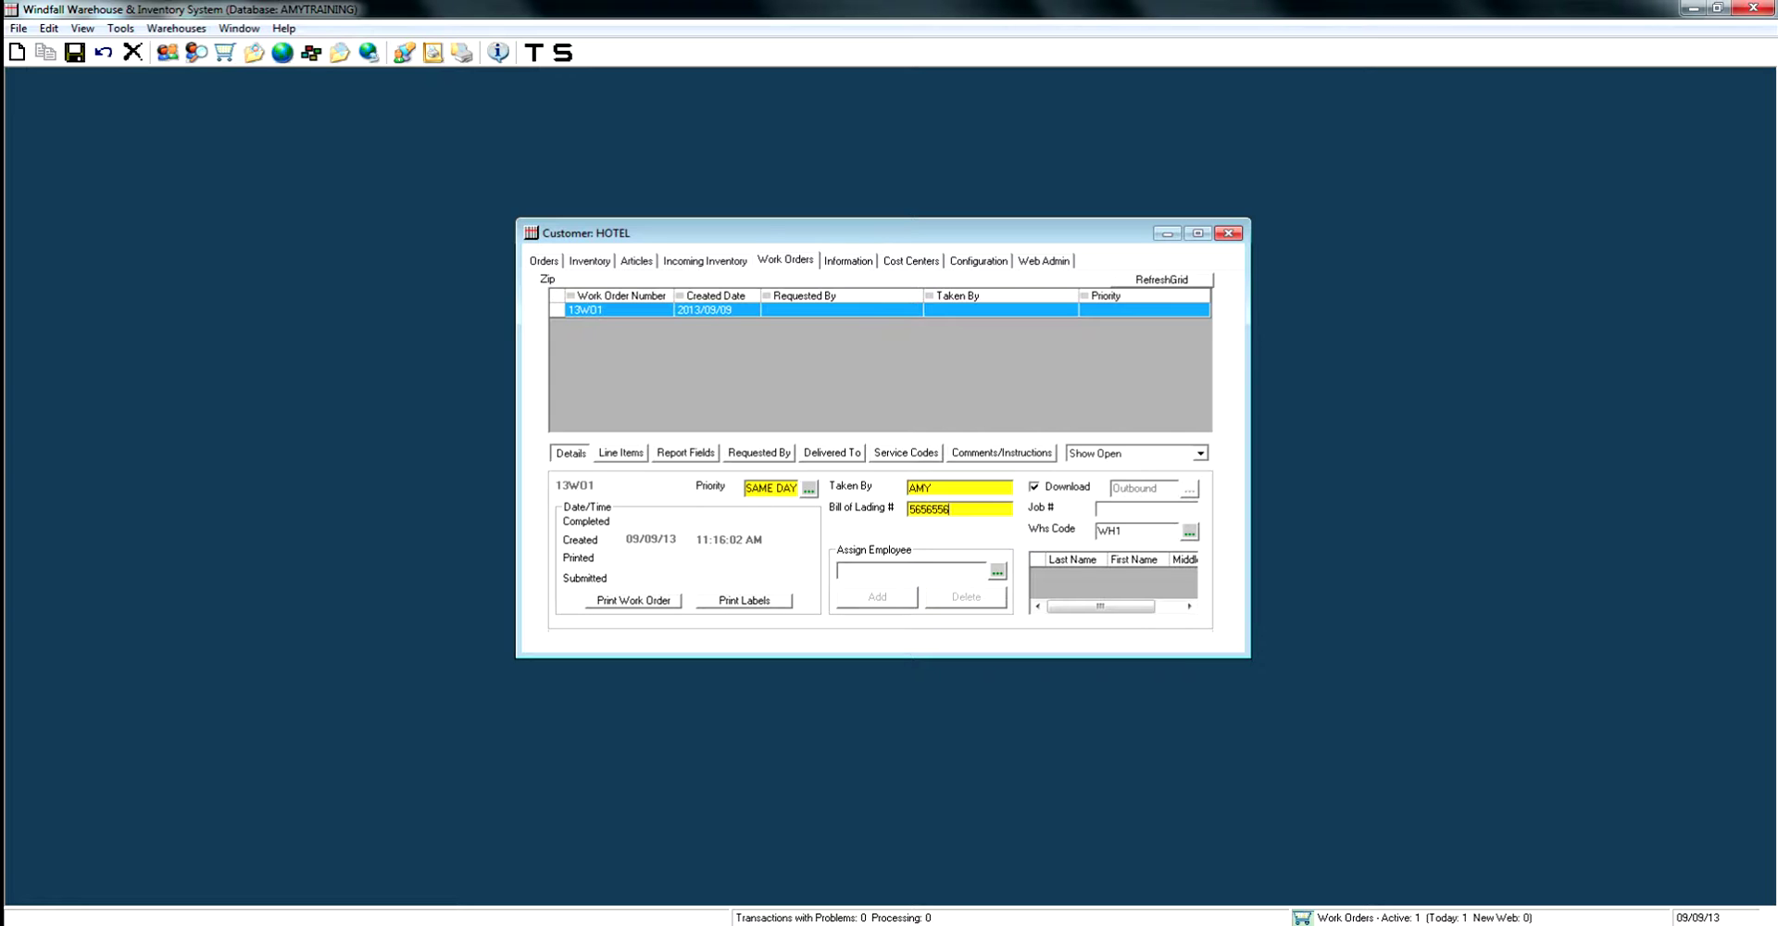
Assign the only available employee to work order 13WO1.
left_click(998, 571)
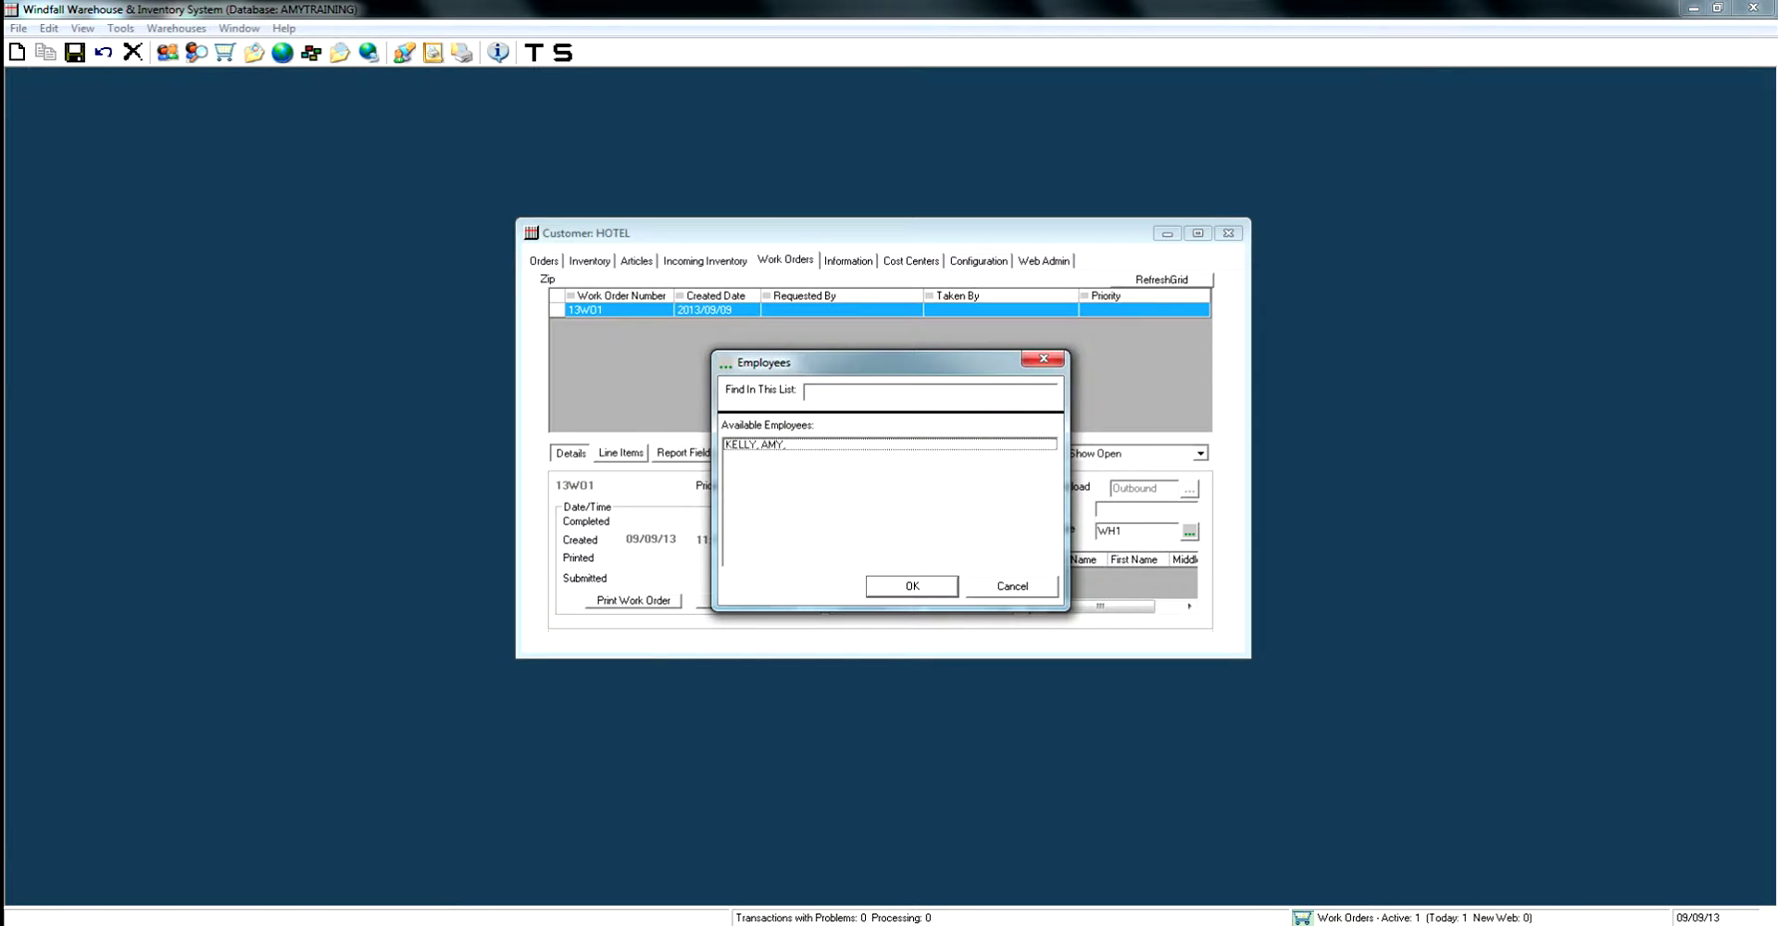
left_click(889, 444)
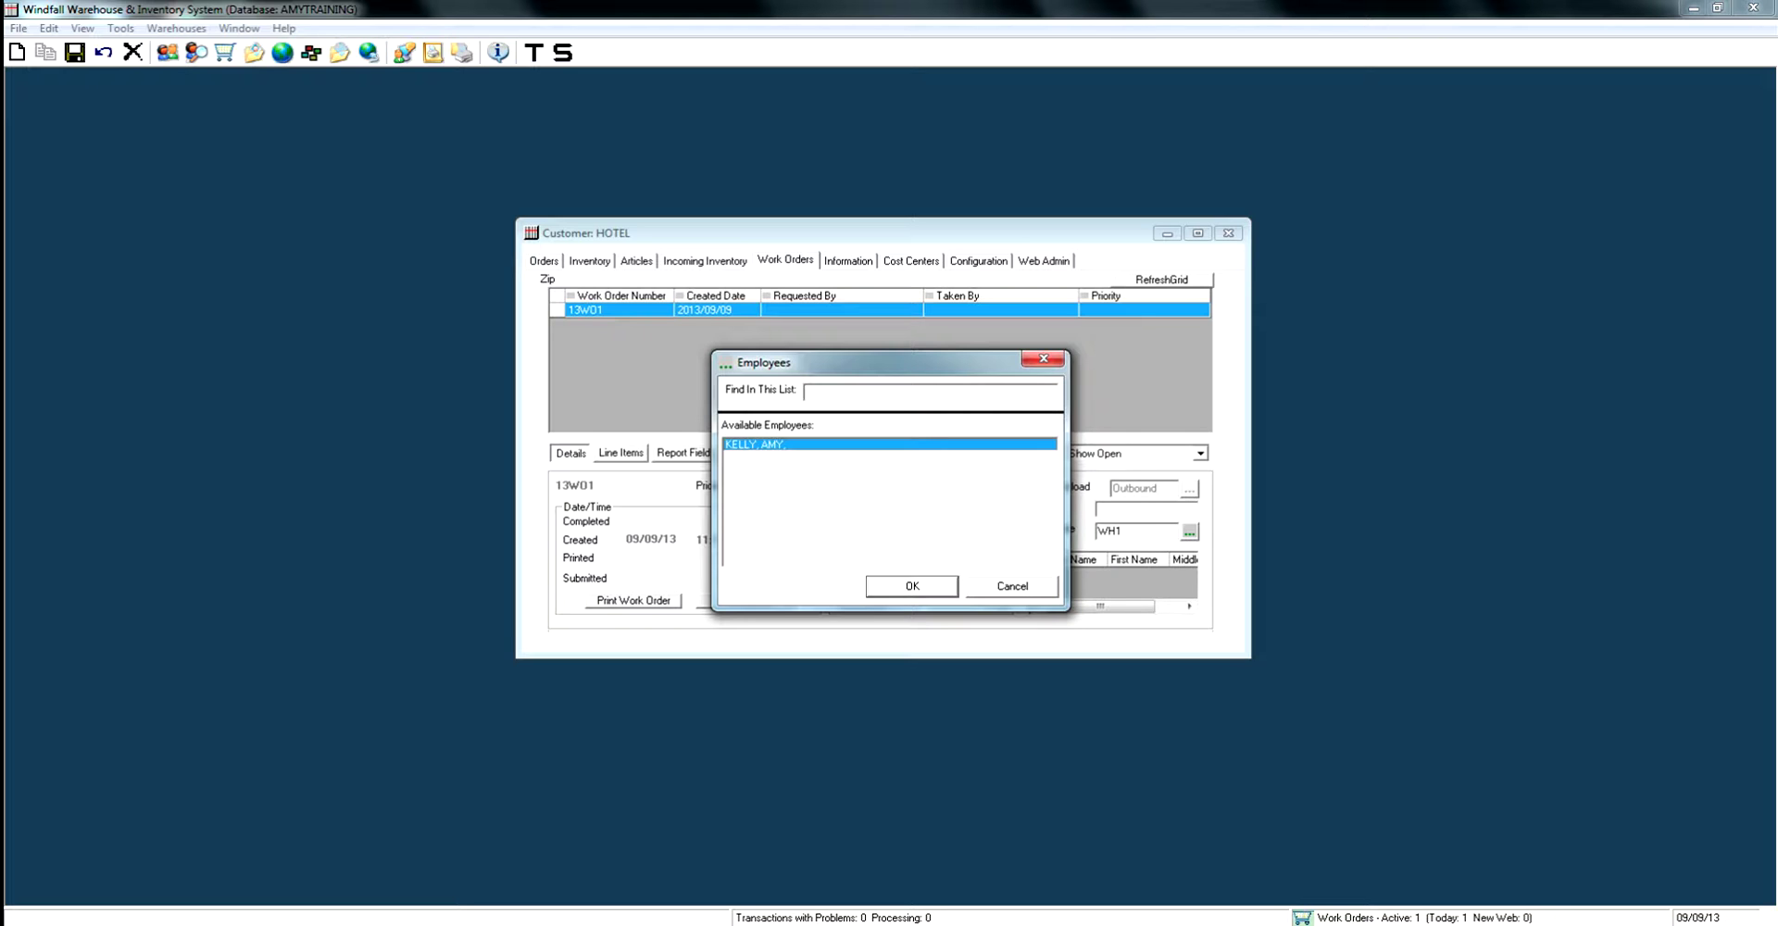
key("Return")
key("Tab")
key("space")
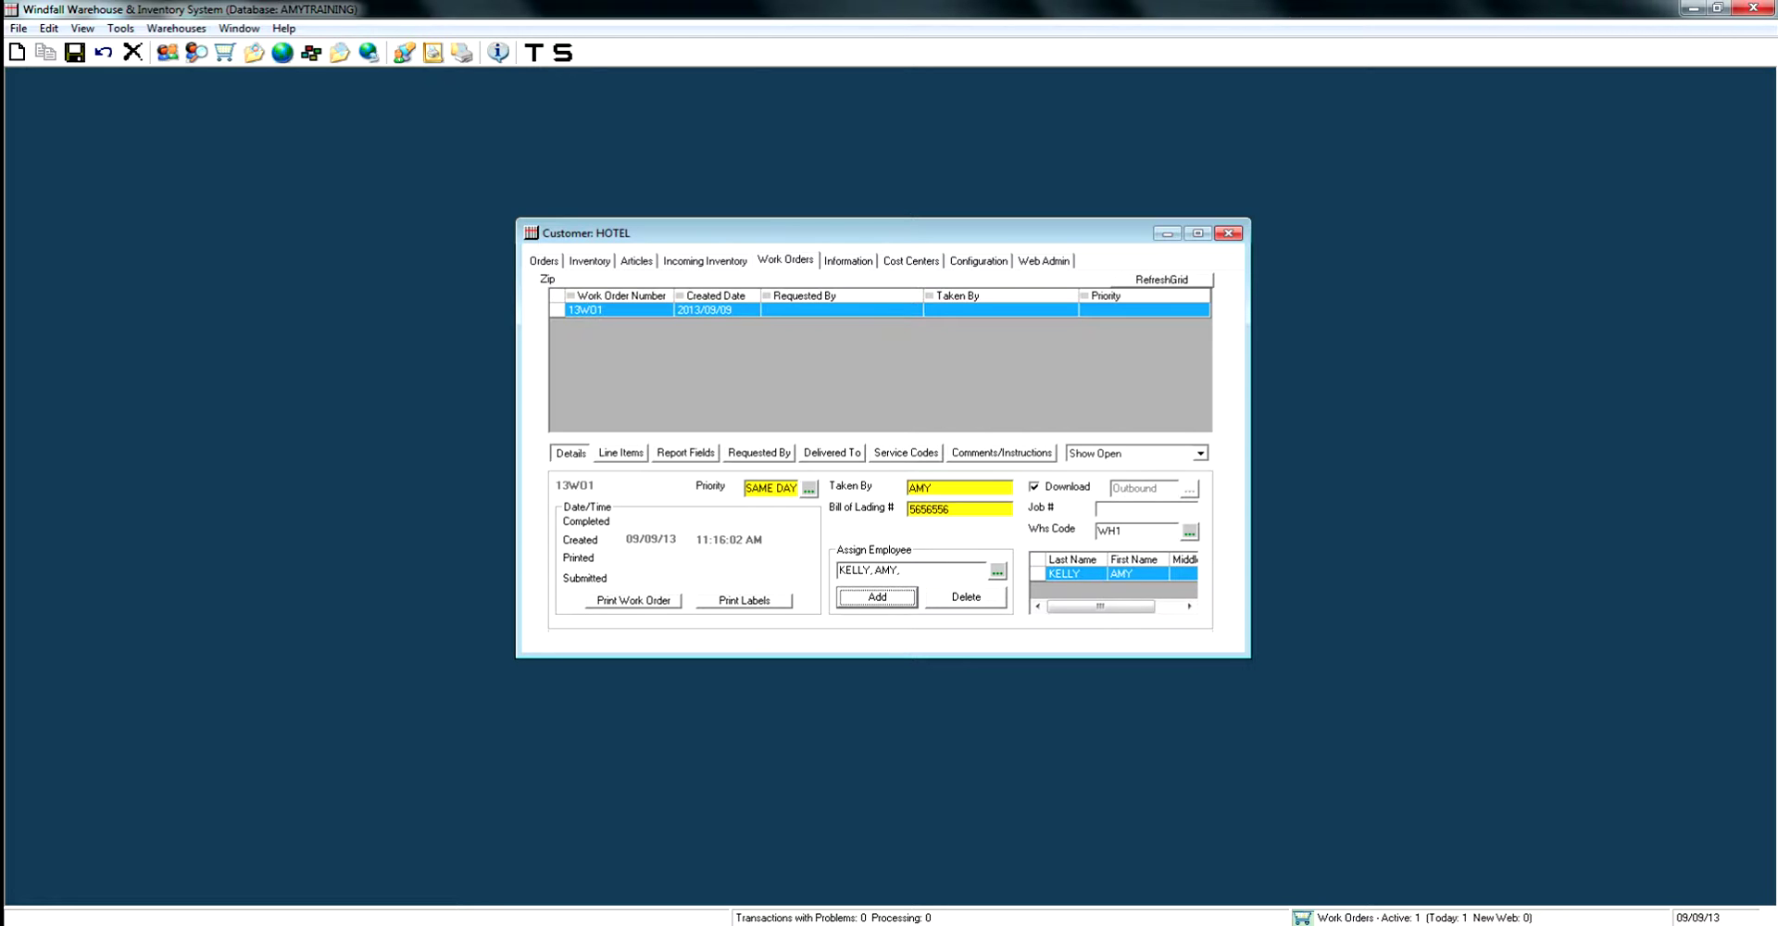
Enter job number 565895 and save the work order.
left_click(1129, 508)
type("565895")
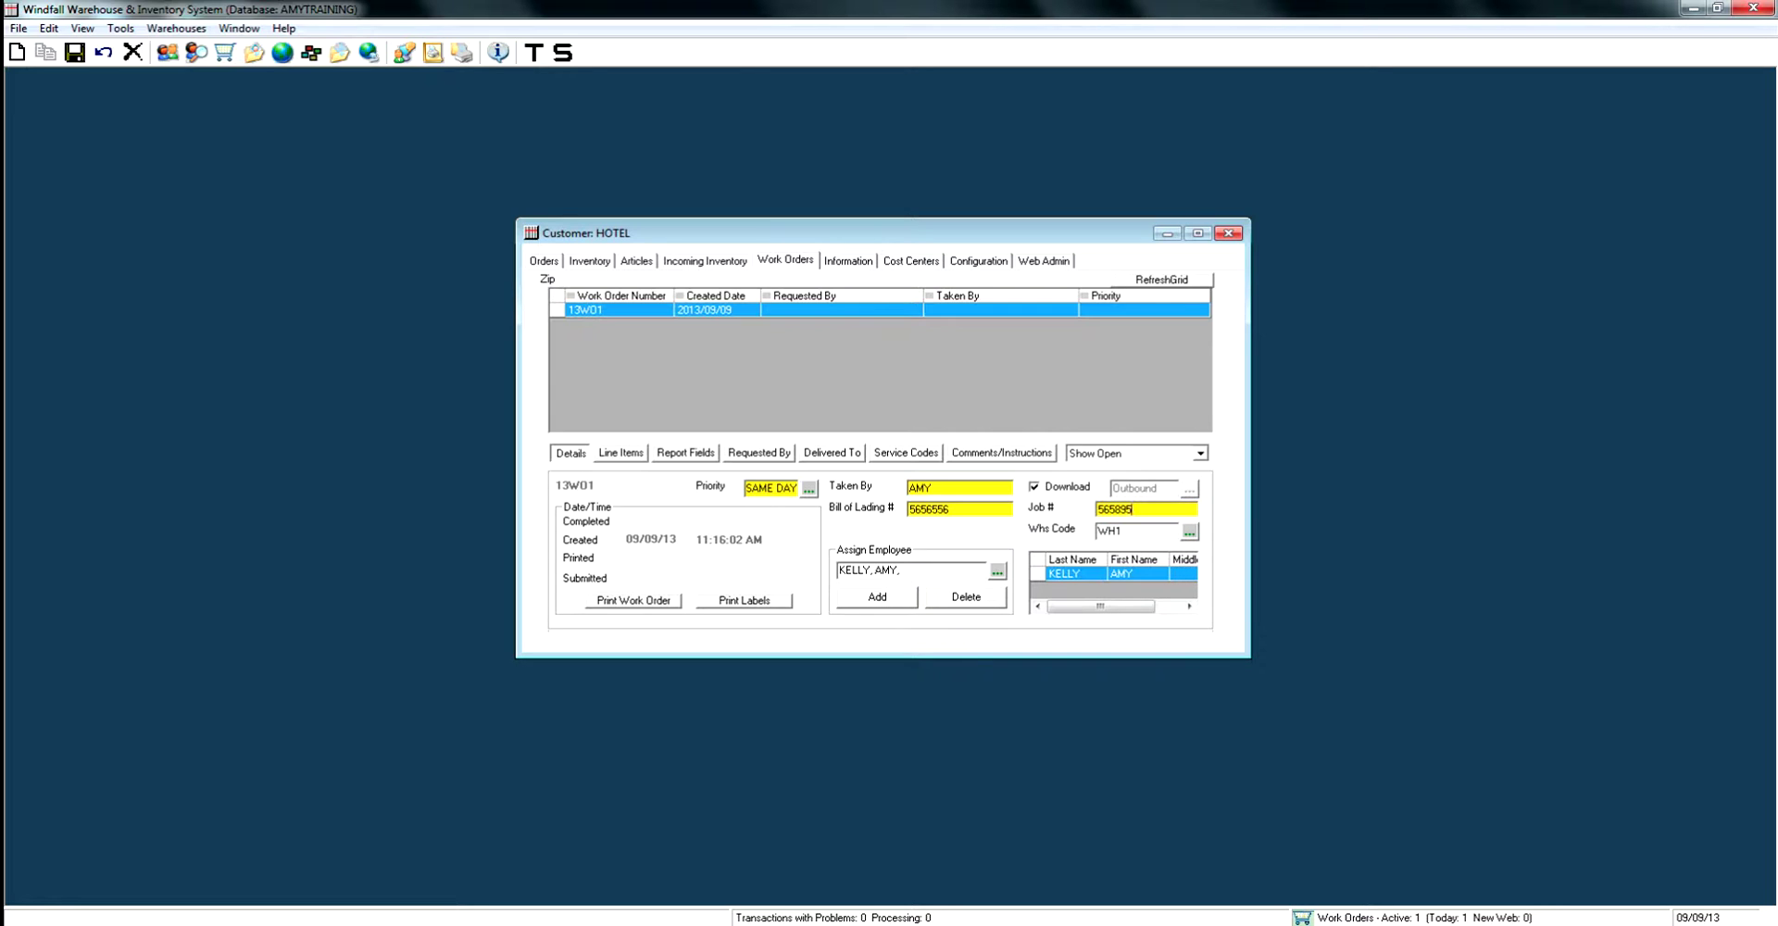
left_click(74, 53)
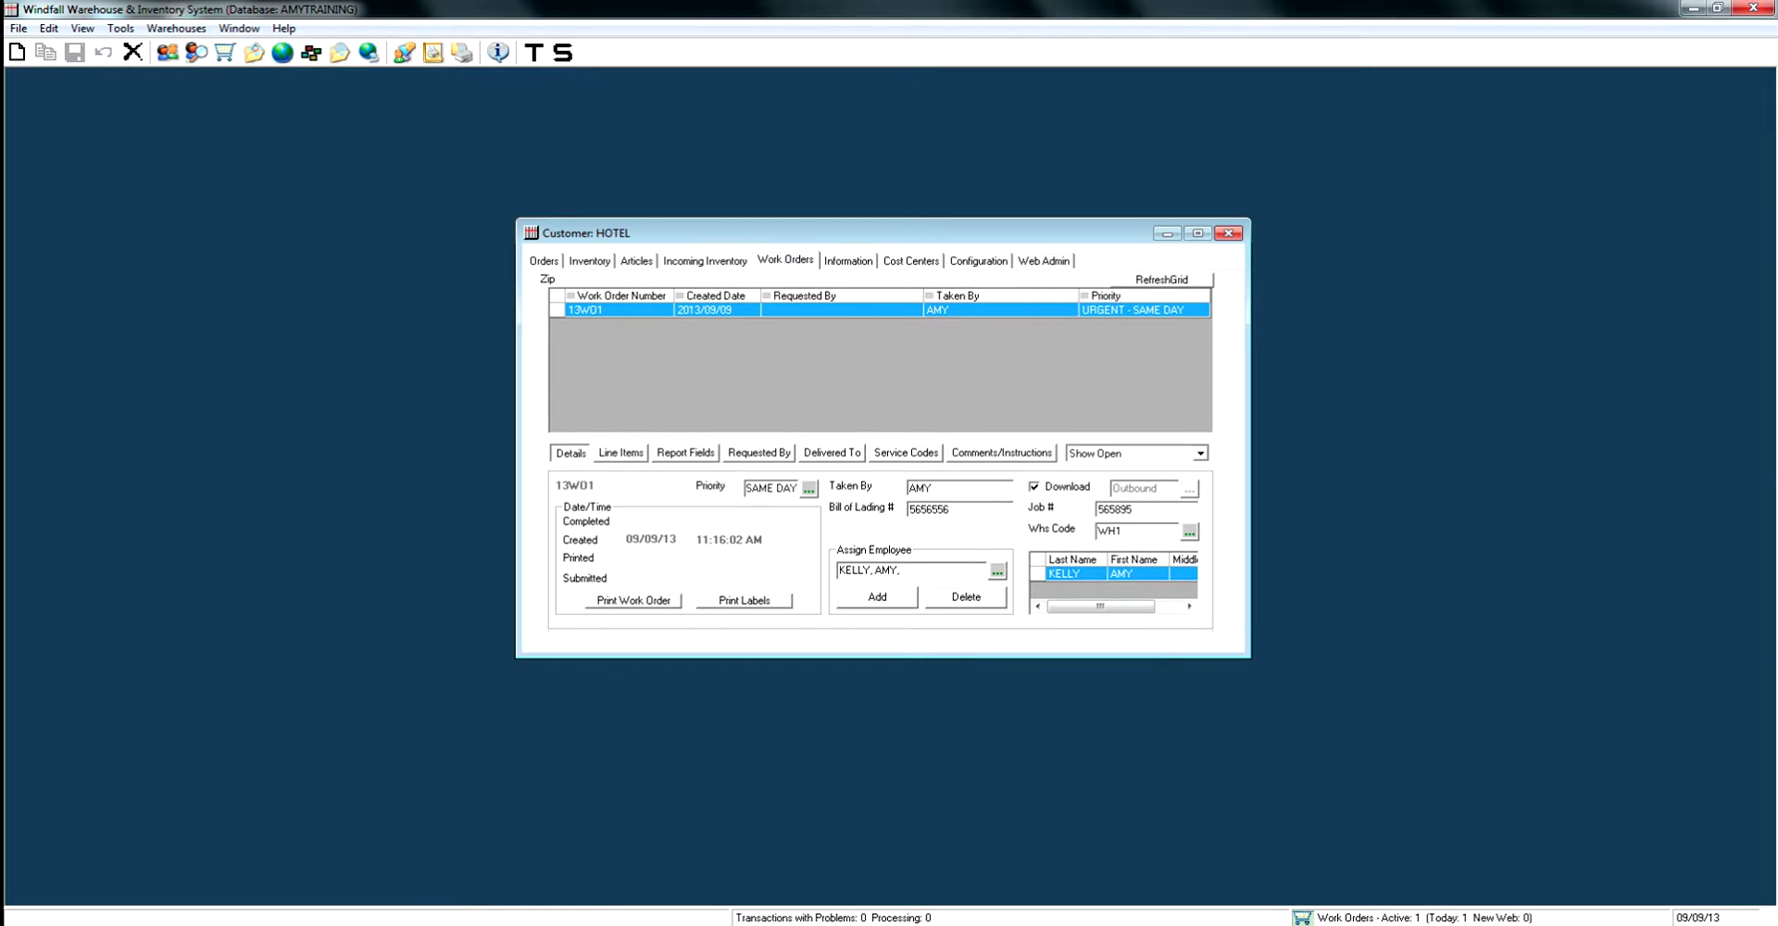
left_click(621, 452)
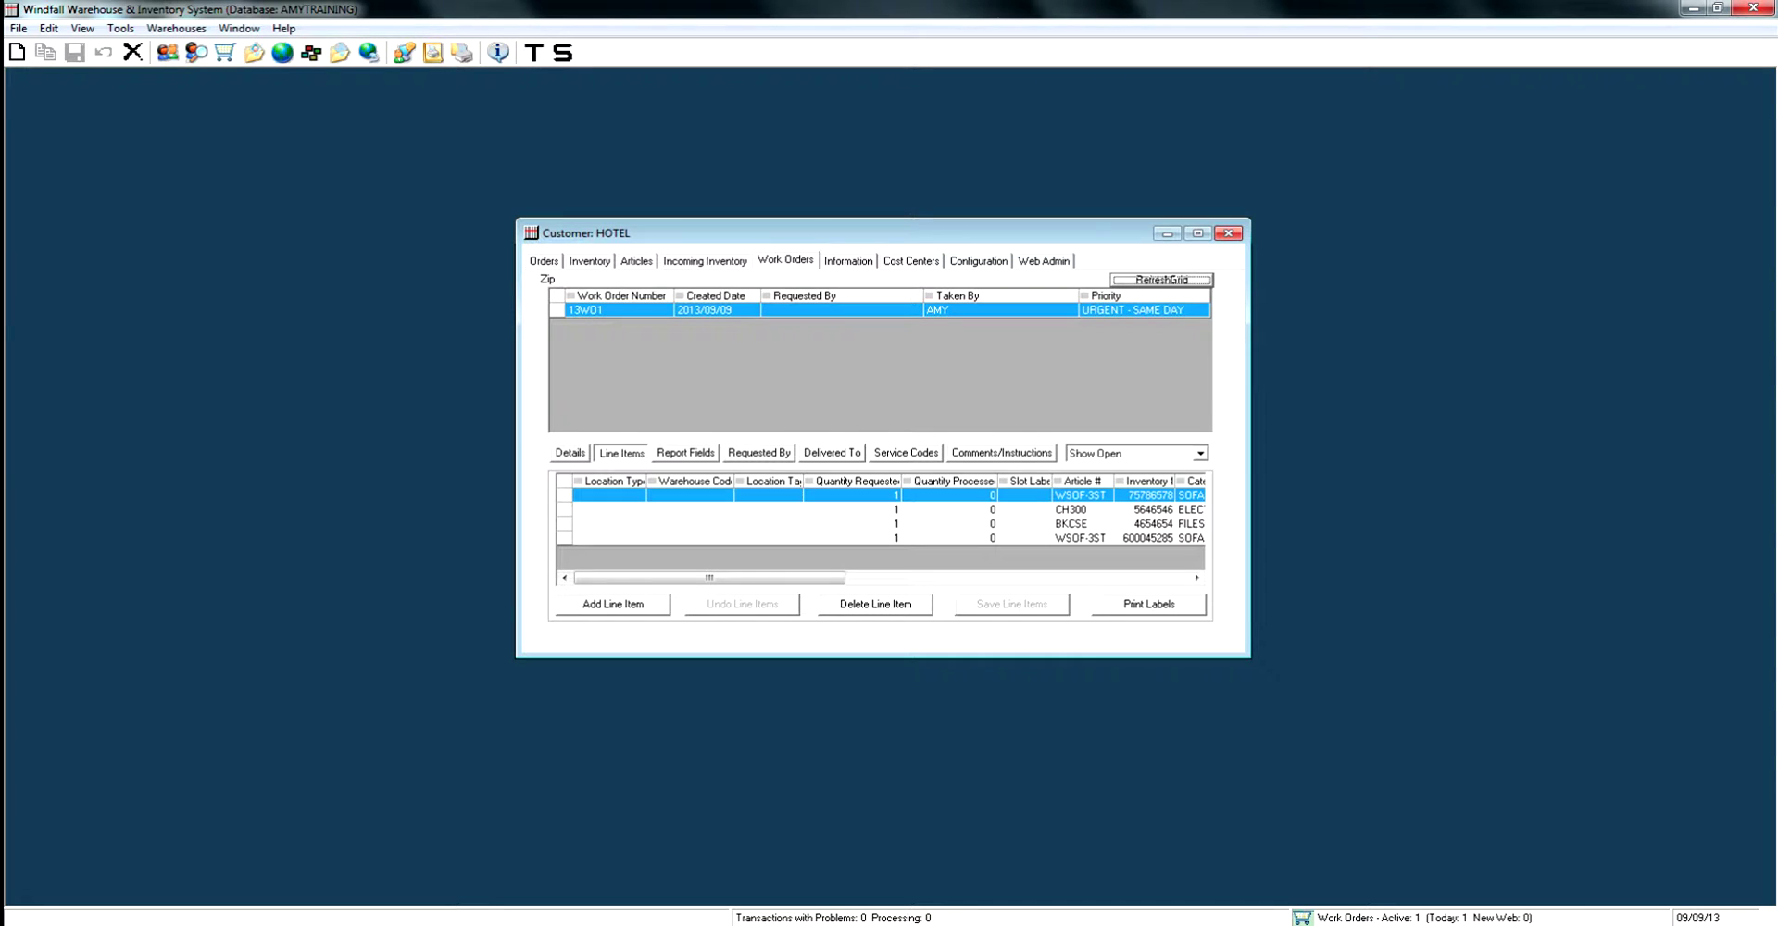
Move from 13WO1's four line items to its Report Fields choices.
left_click(685, 452)
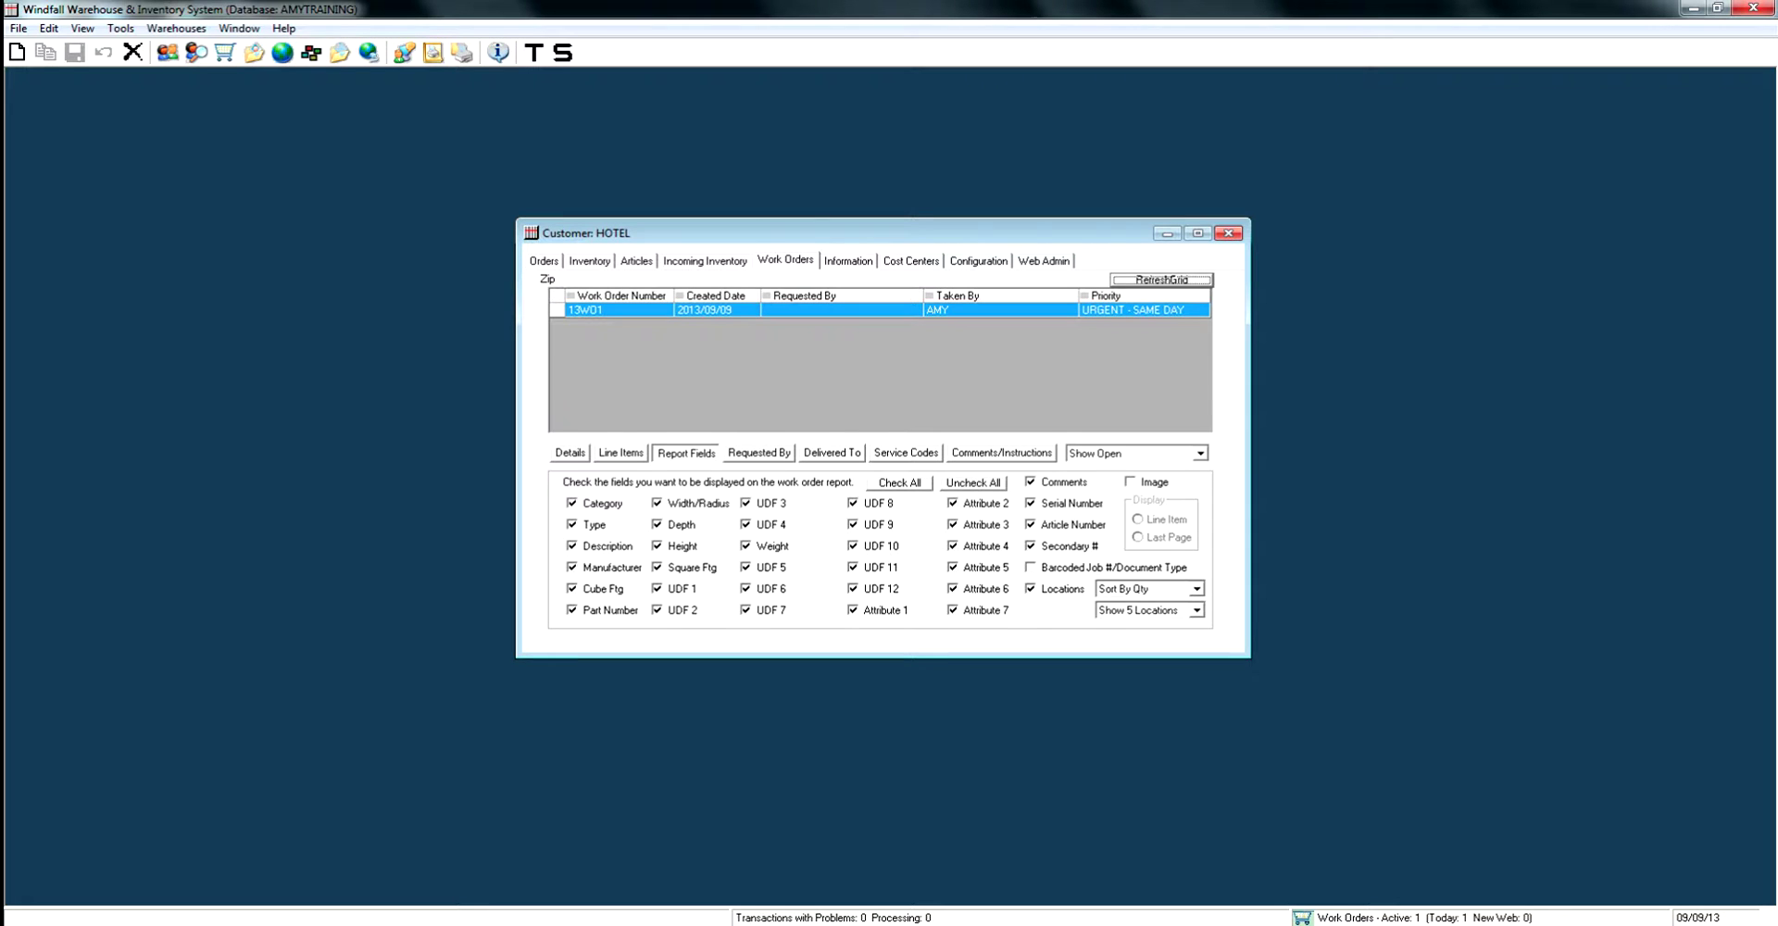
Check Category, Type, Description, Manufacturer and Part Number as report fields.
left_click(973, 483)
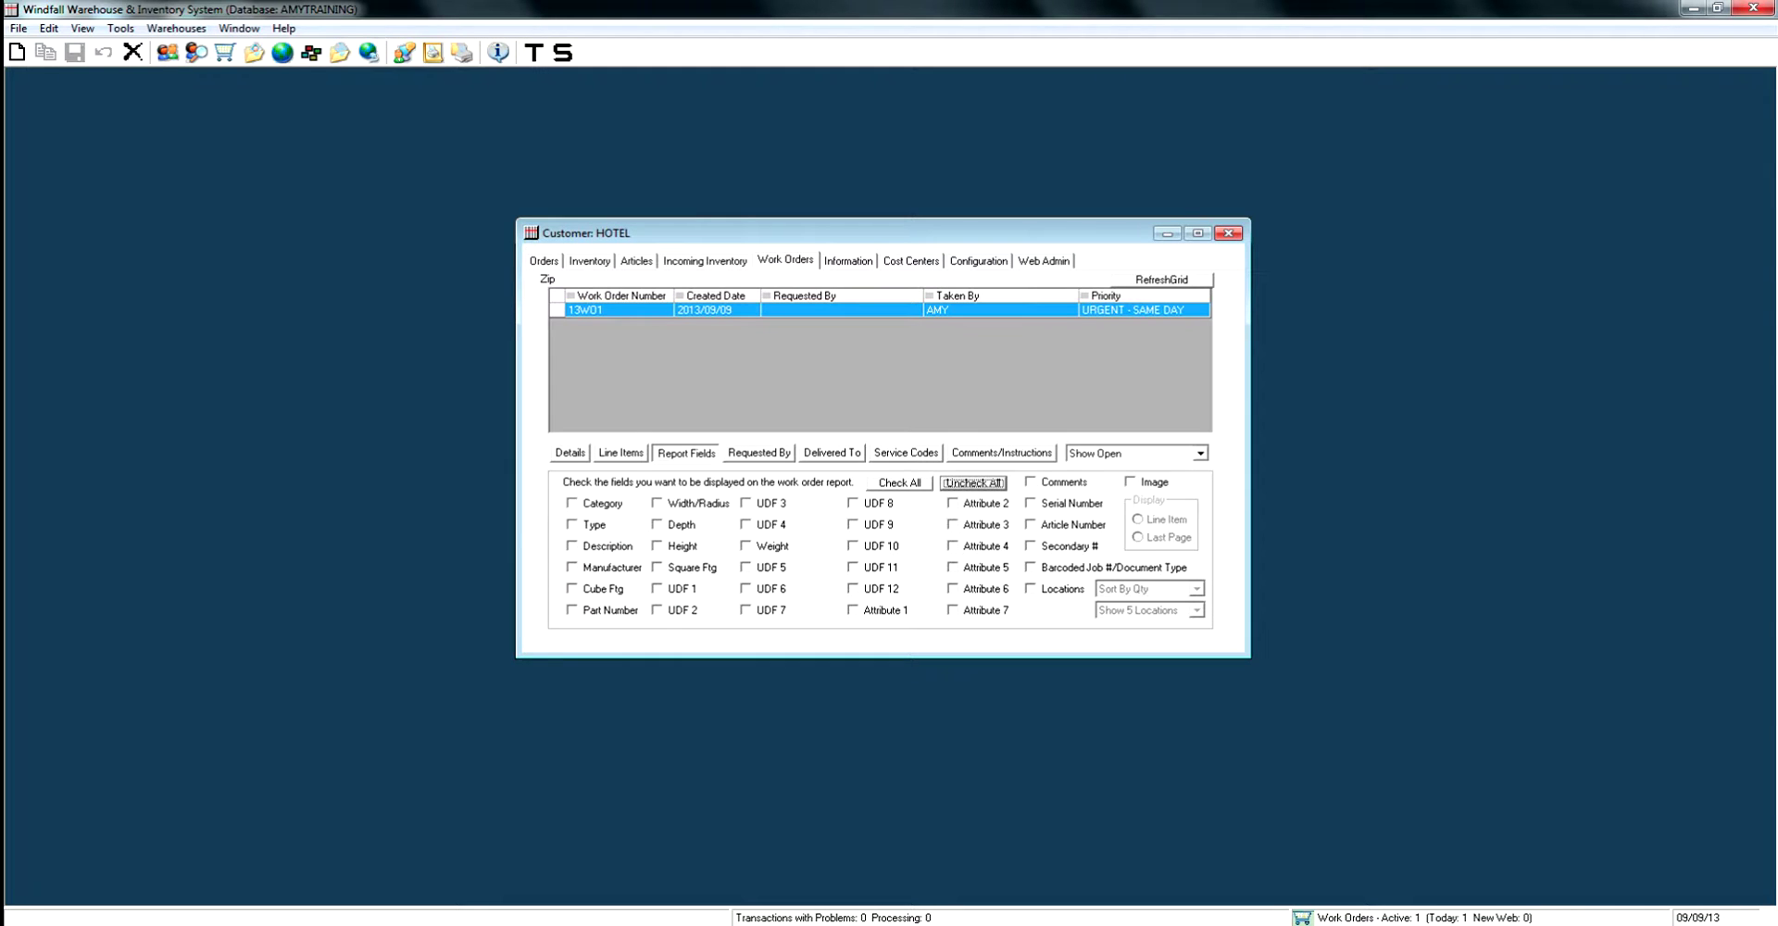
left_click(572, 503)
key("Tab")
key("space")
key("Tab")
key("Tab")
key("space")
key("Tab")
key("Tab")
key("space")
Check UDF 1–3 and Attribute 1–2, leaving item images out of the report.
key("Tab")
key("space")
key("Tab")
key("space")
key("Tab")
key("space")
key("Tab")
key("space")
key("Tab")
key("space")
key("Tab")
key("space")
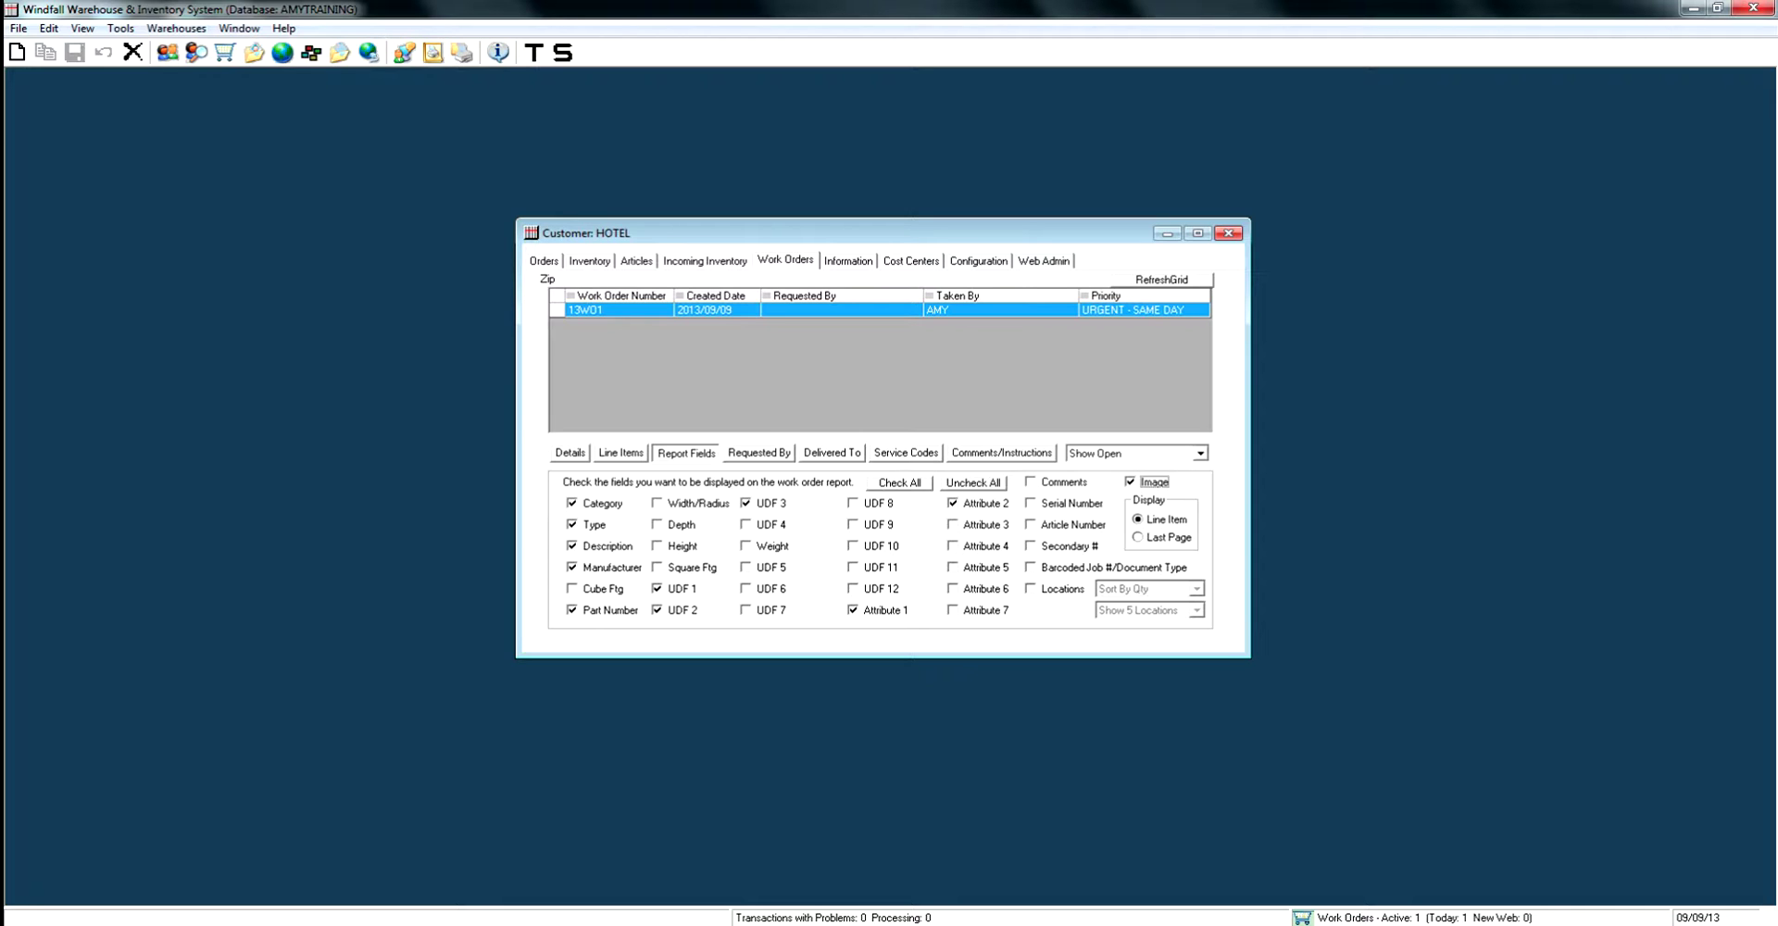
key("space")
Include stock locations in the report, sorted by quantity and showing 5 locations.
left_click(1030, 588)
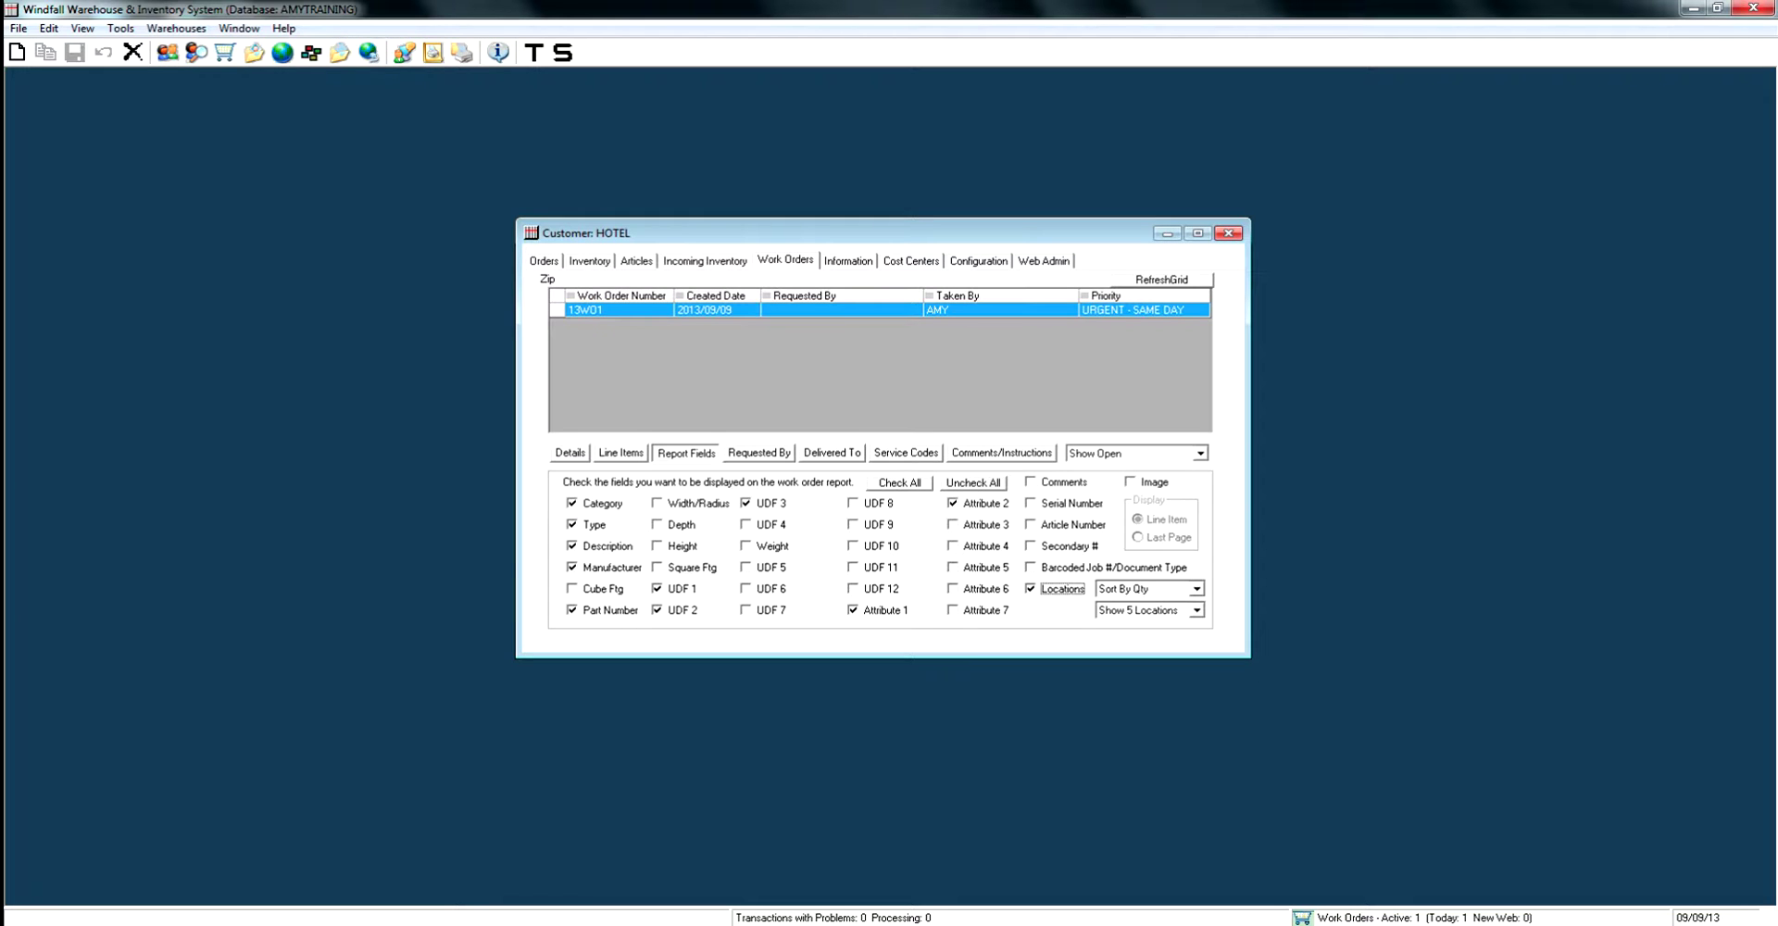
key("Tab")
key("alt+Down")
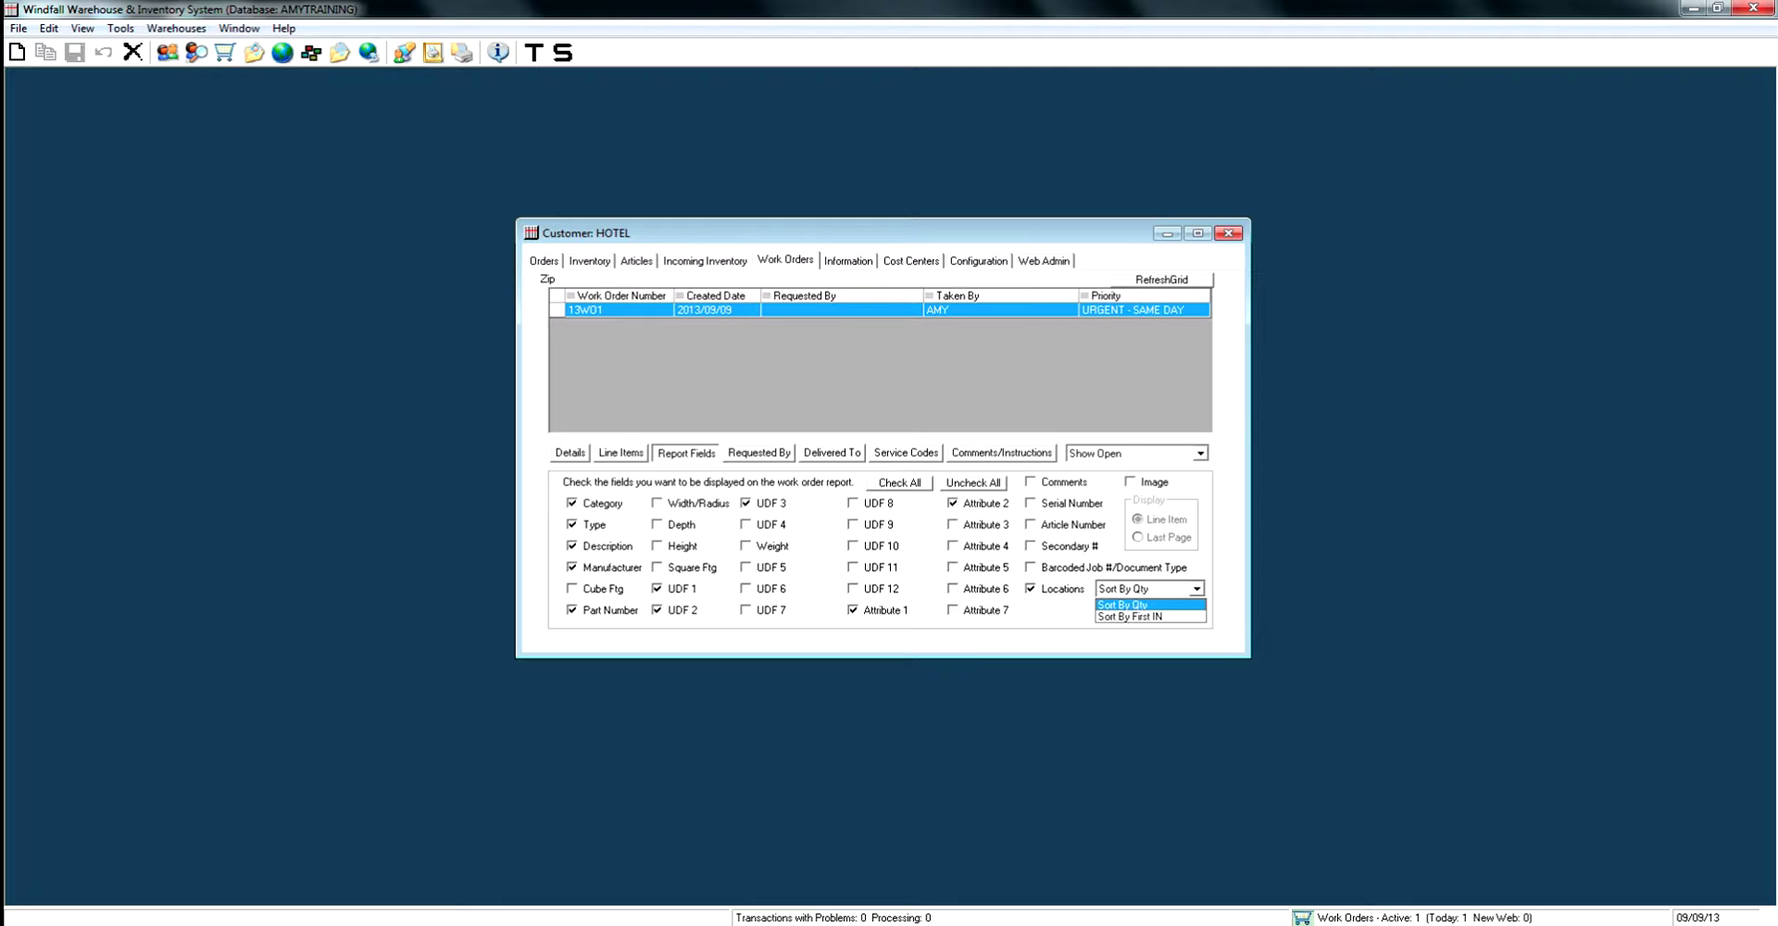
key("Return")
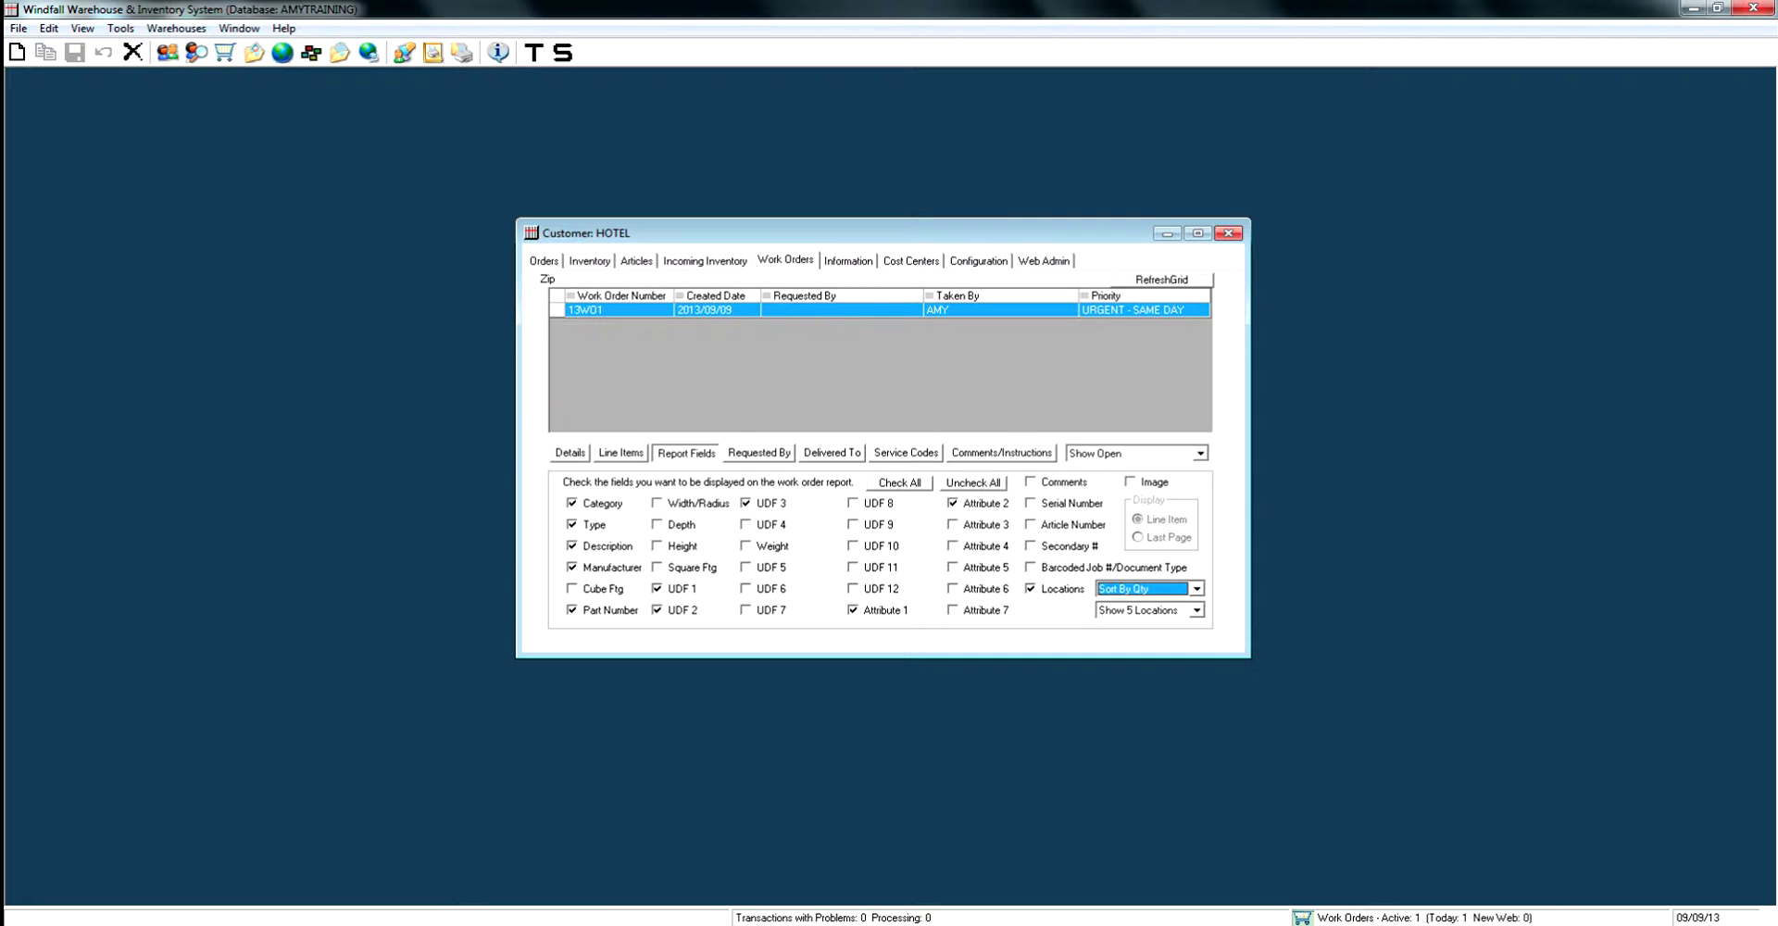
key("Tab")
key("alt+Down")
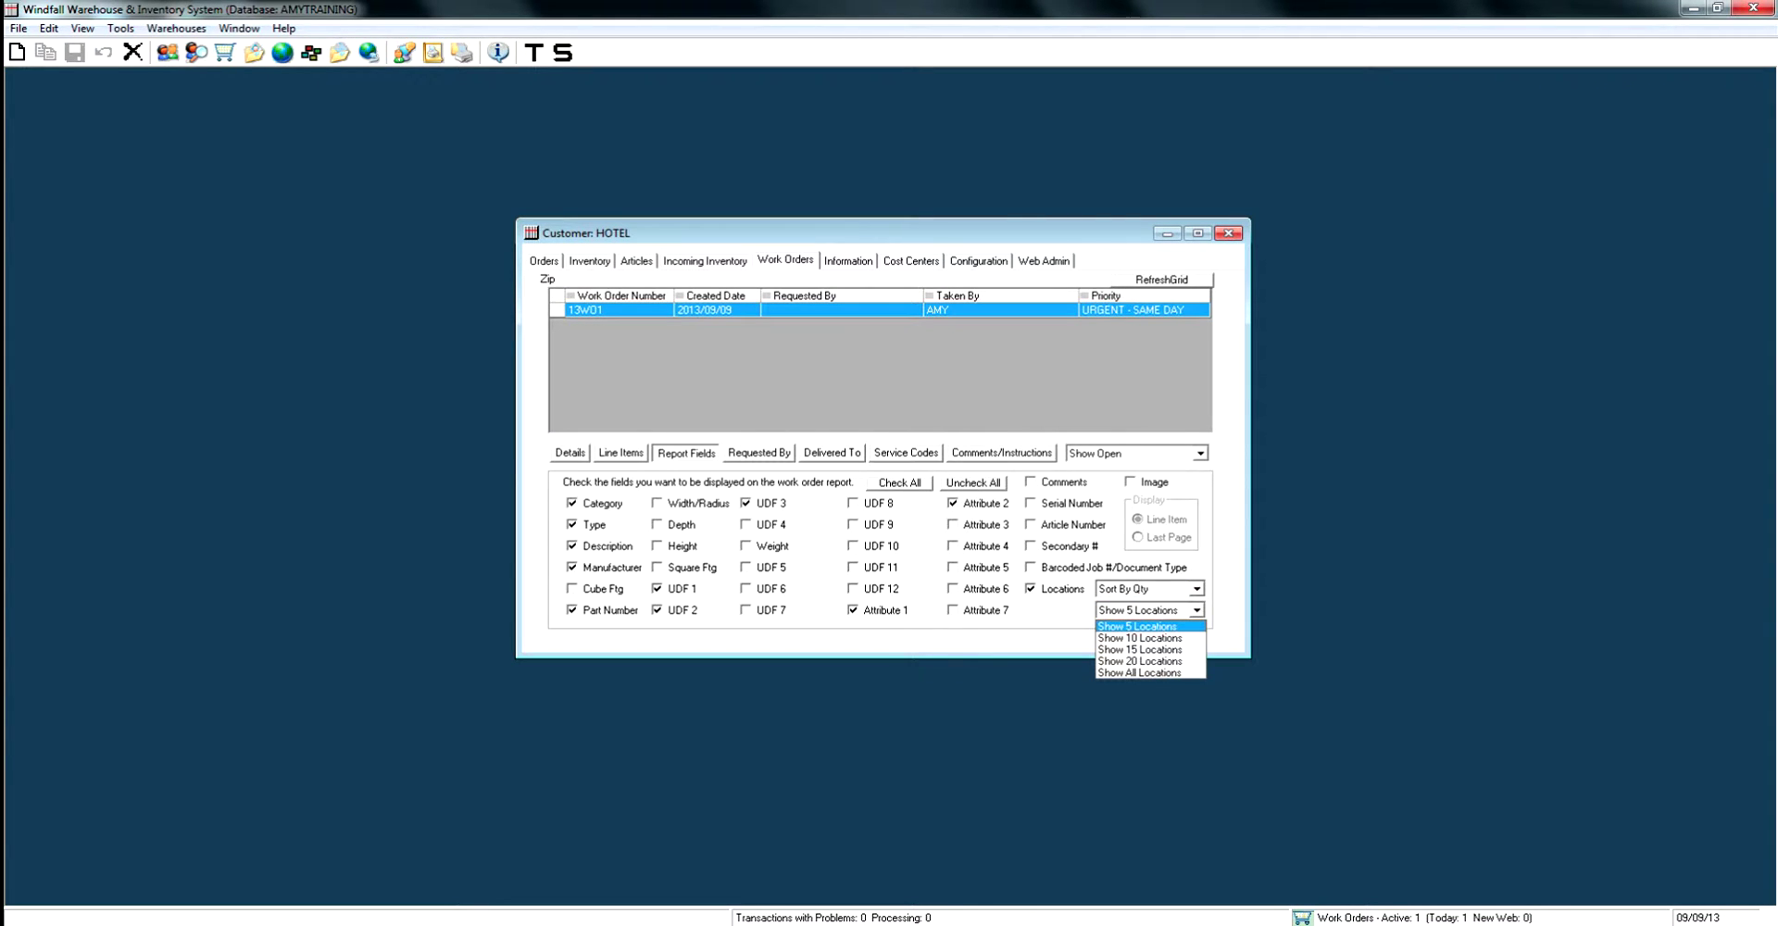
key("Down")
key("Down")
key("Down")
key("Down")
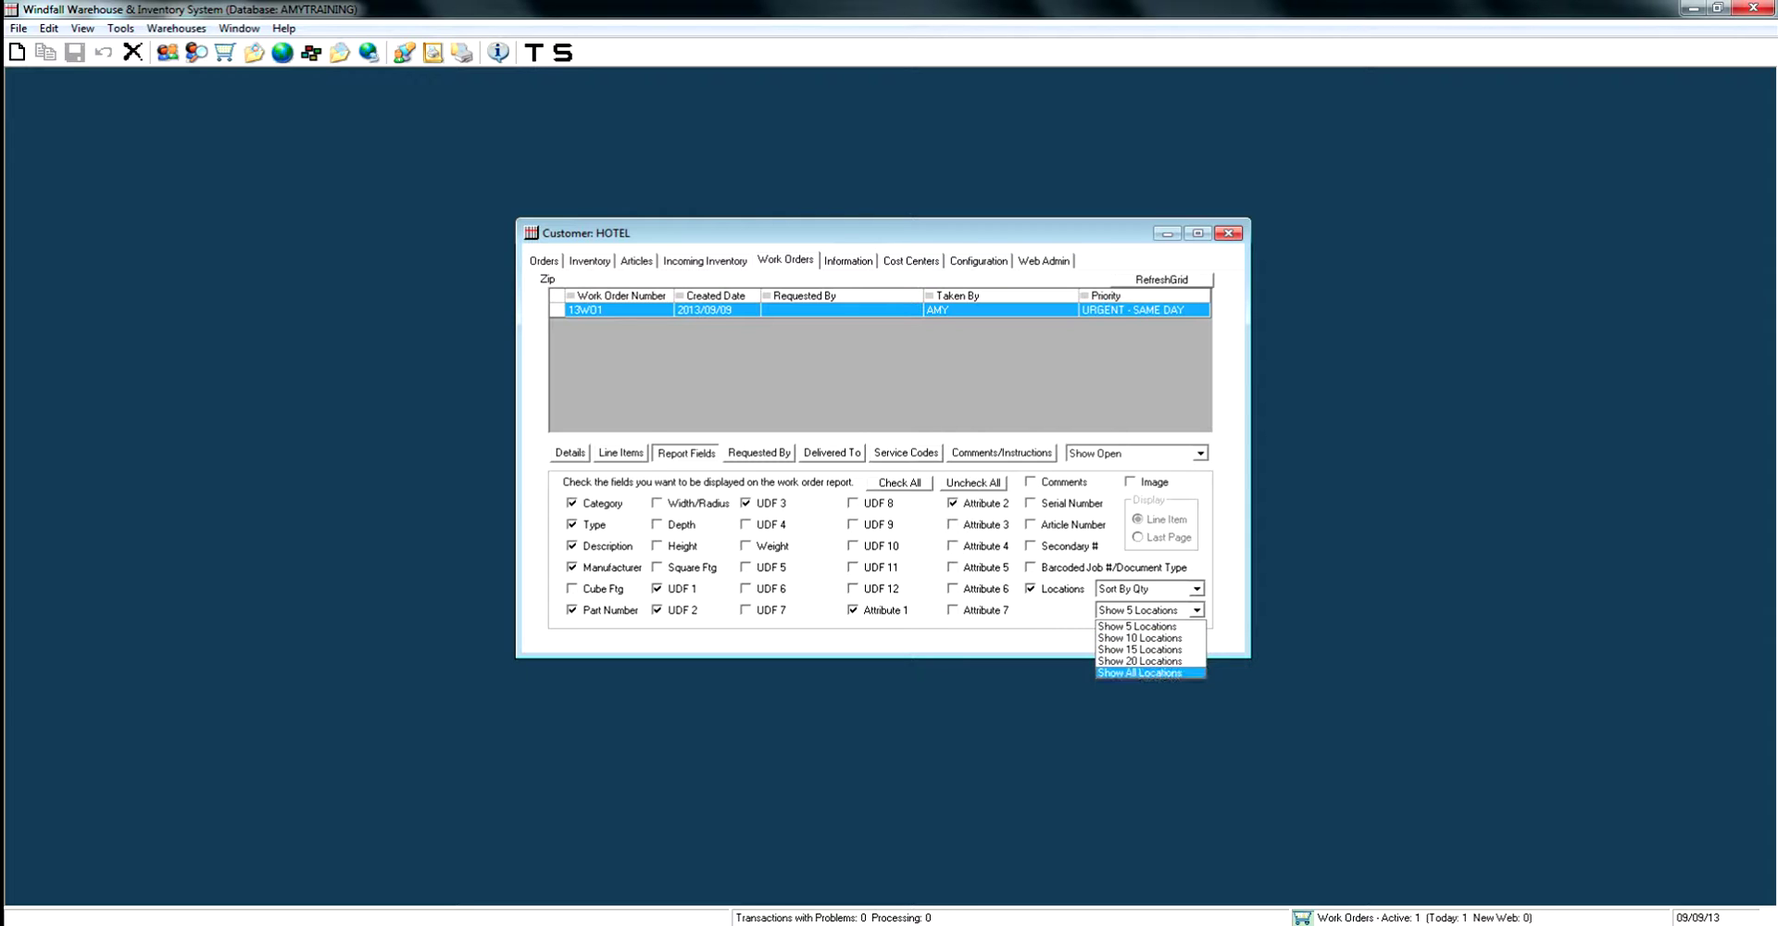
key("Home")
key("Return")
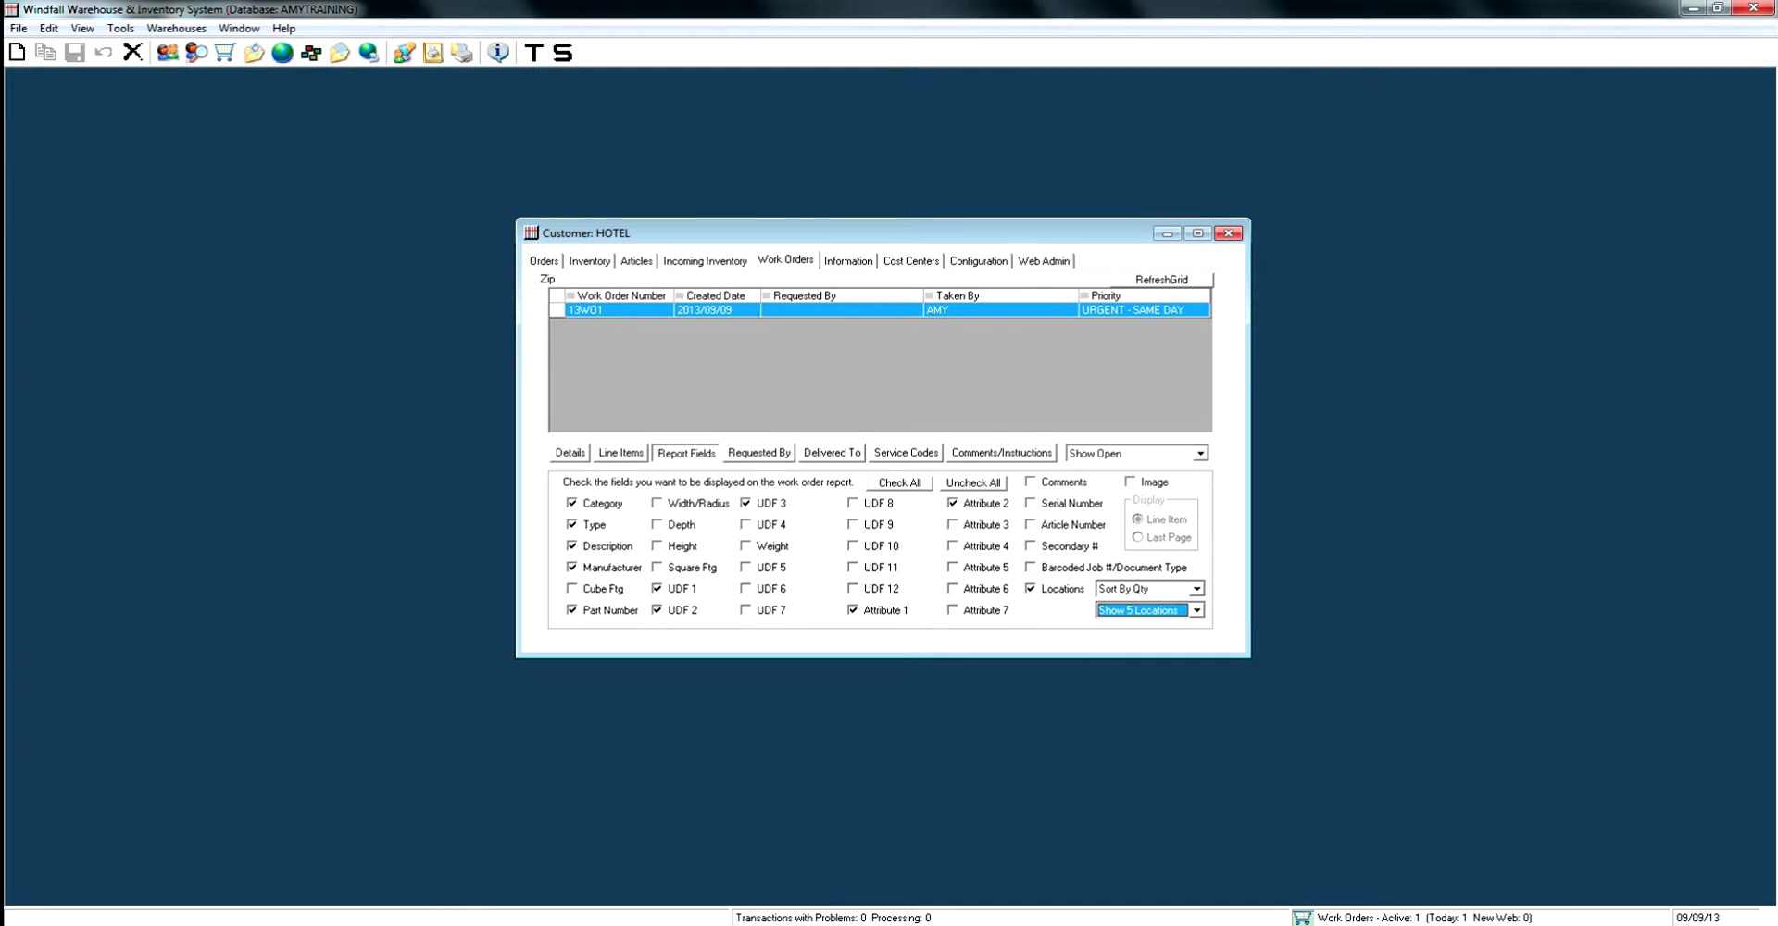
left_click(759, 452)
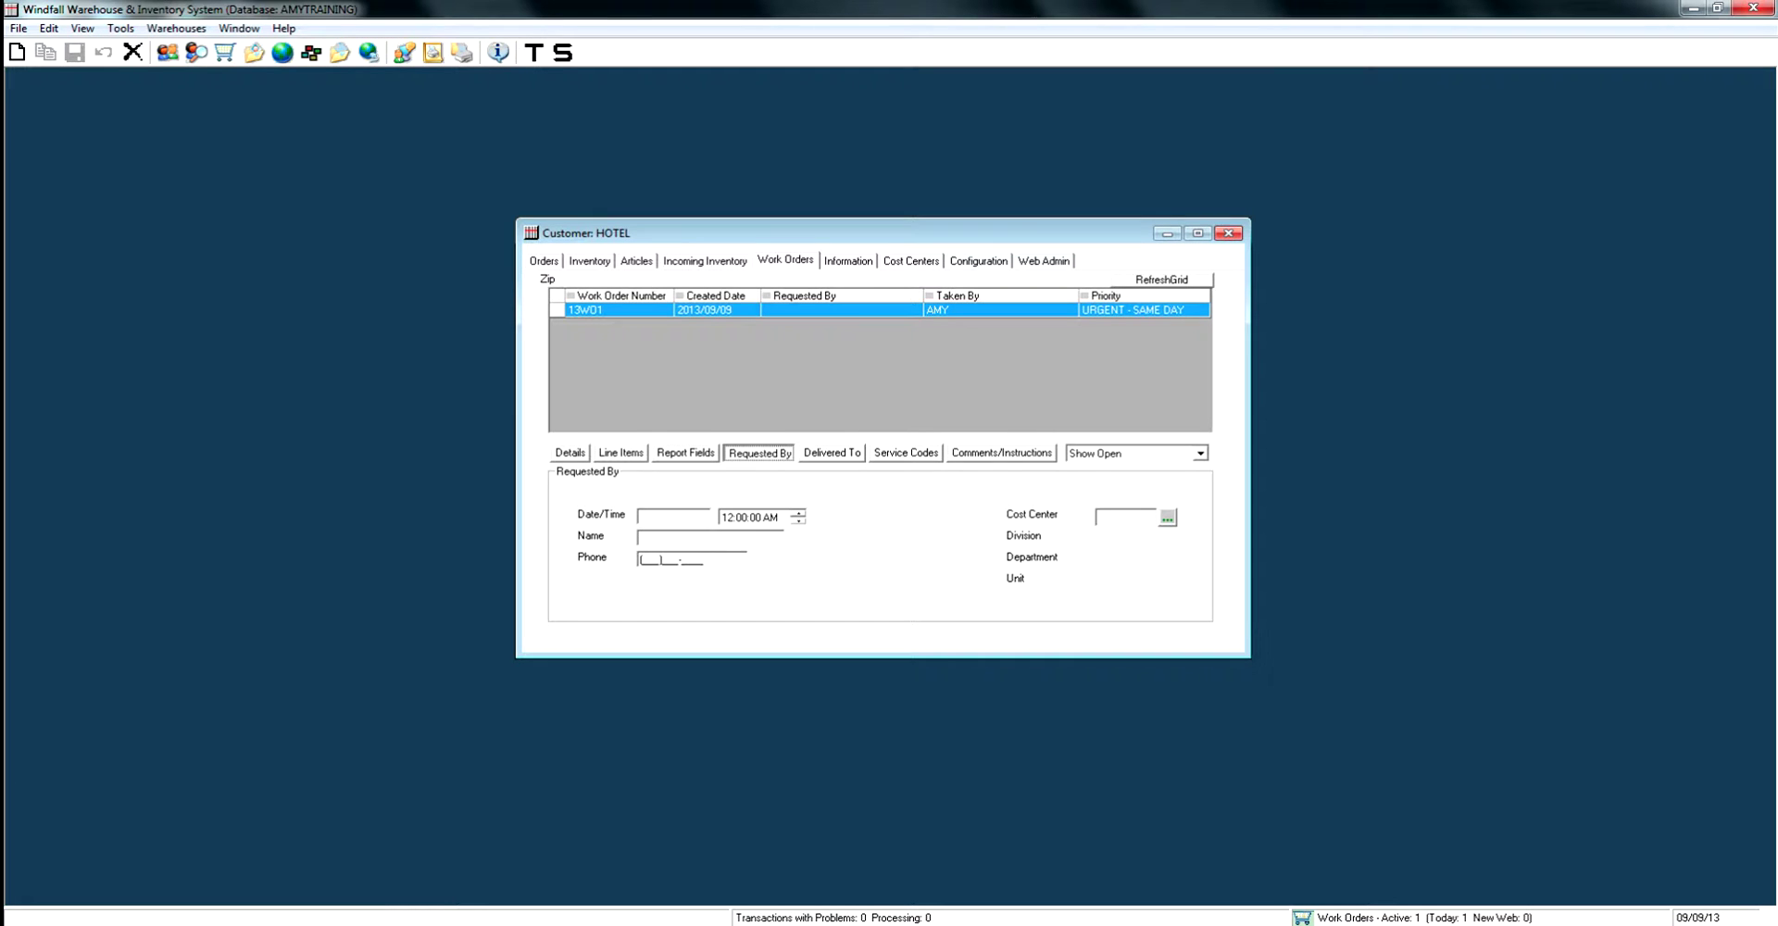
Enter request date 09/09/13, time 6:00 AM, and the requester's name and phone number.
left_click(641, 516)
type("09/")
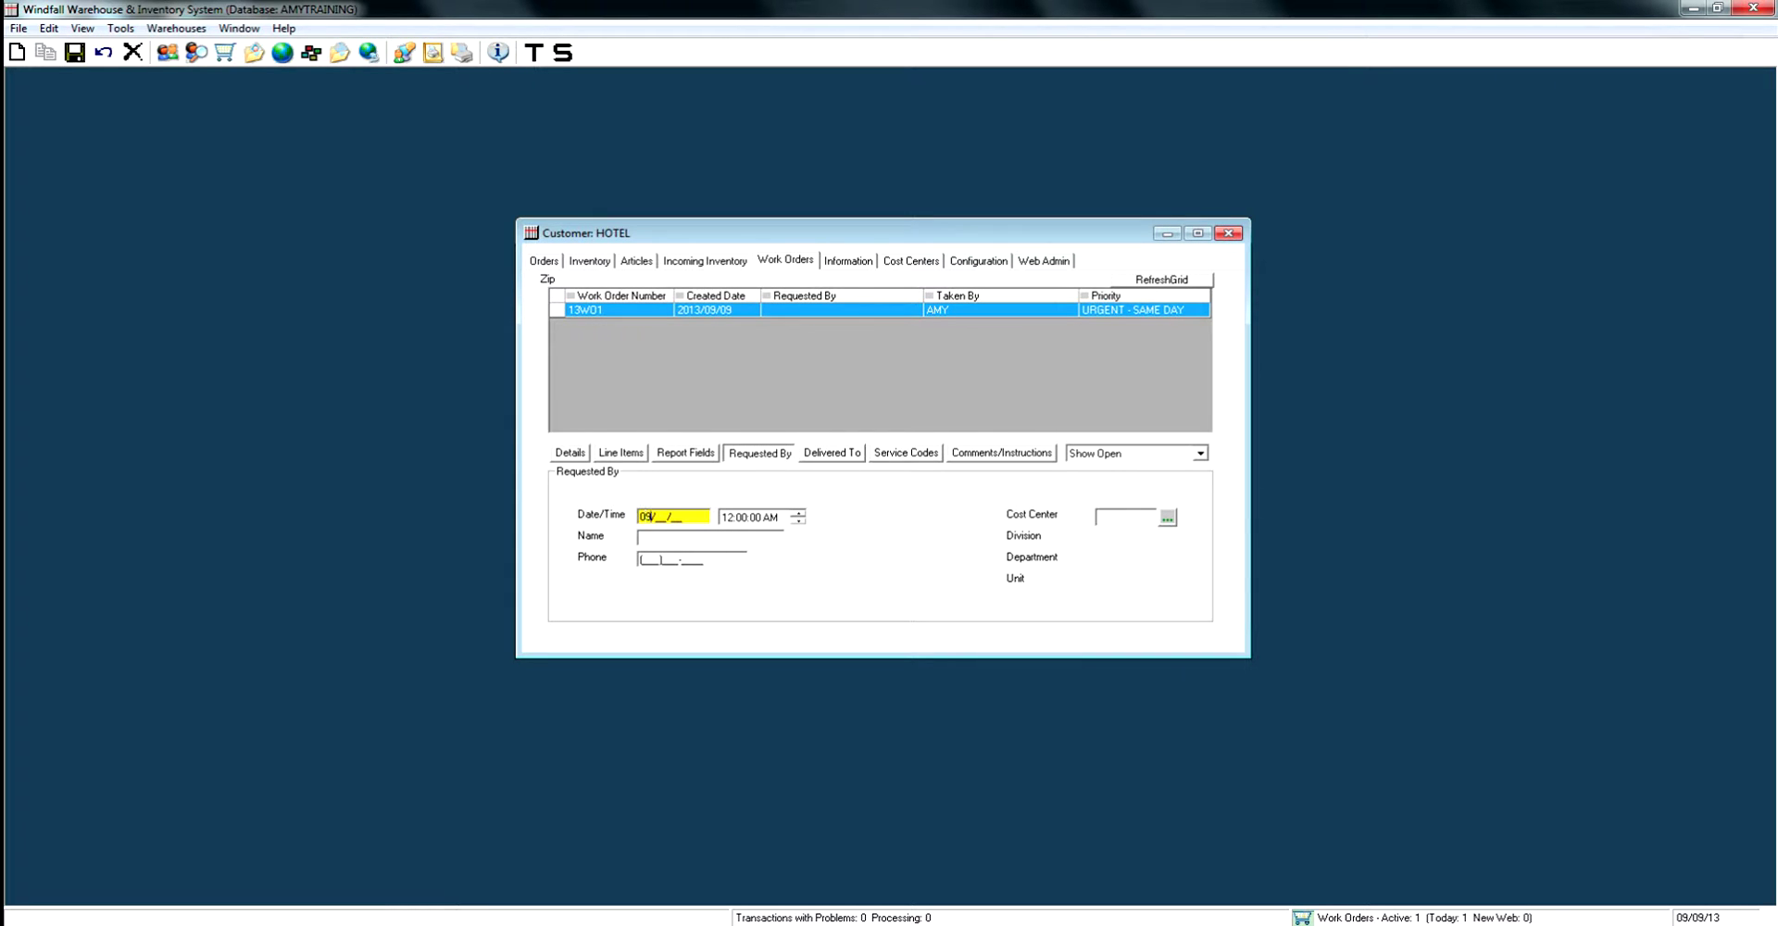
type("09/13")
left_click(726, 517)
type("6")
key("Tab")
type("JOE SCHMO")
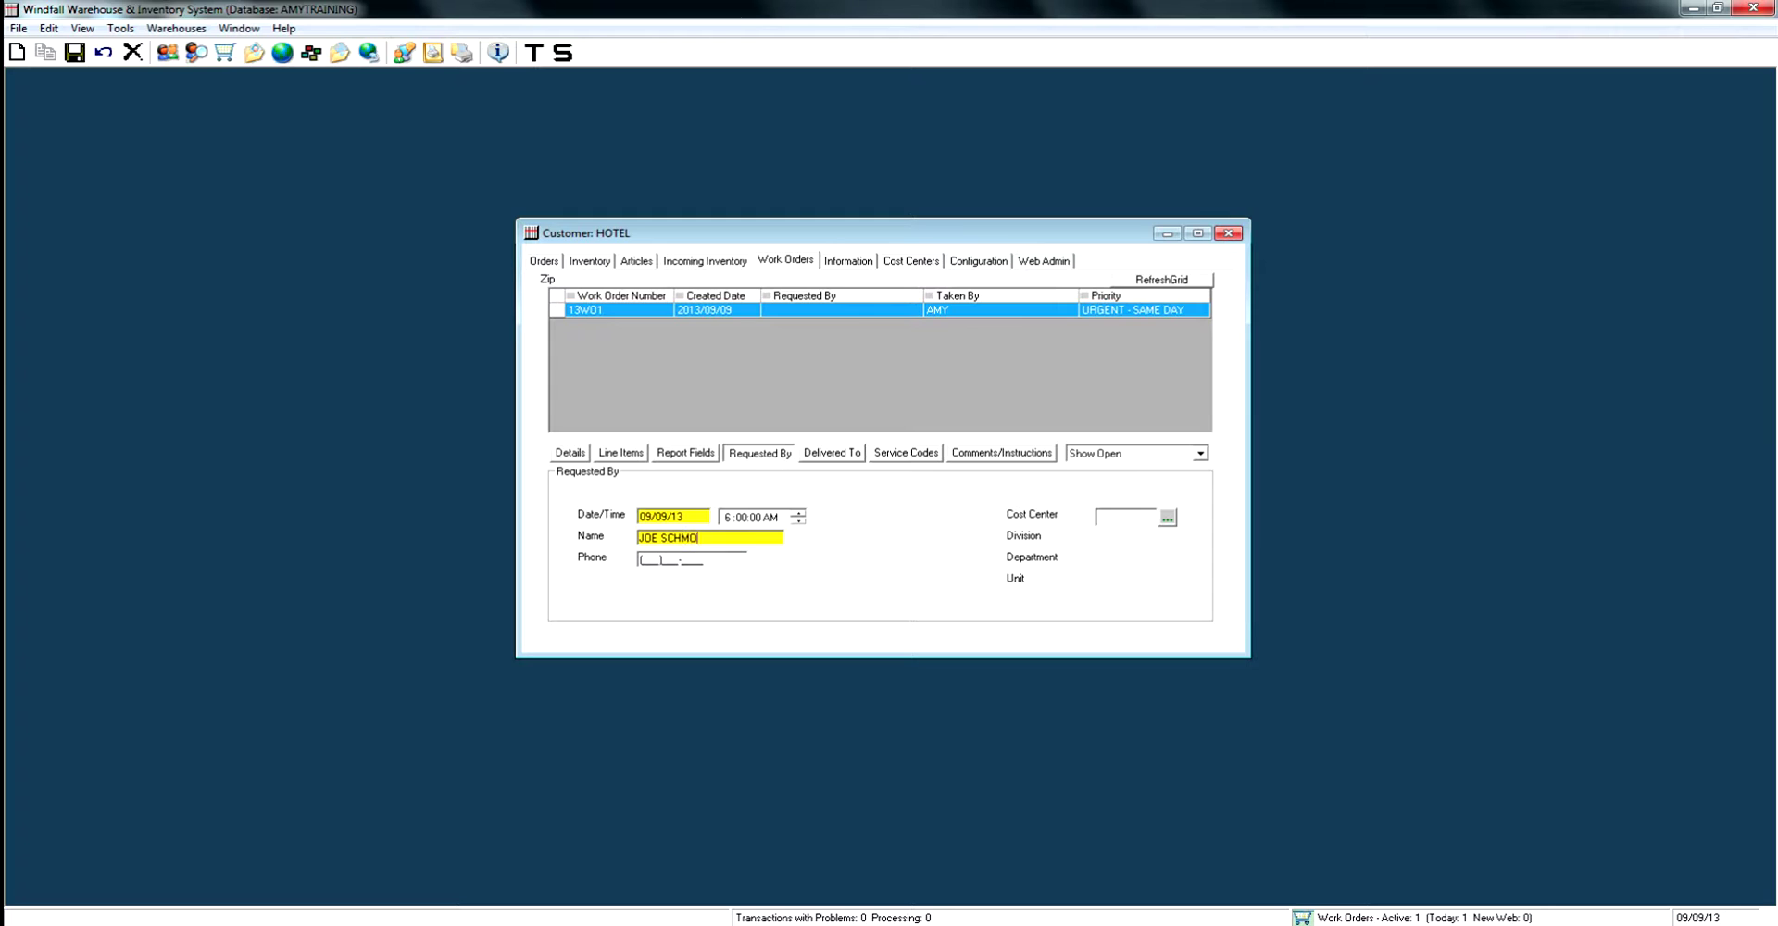
type("314555555")
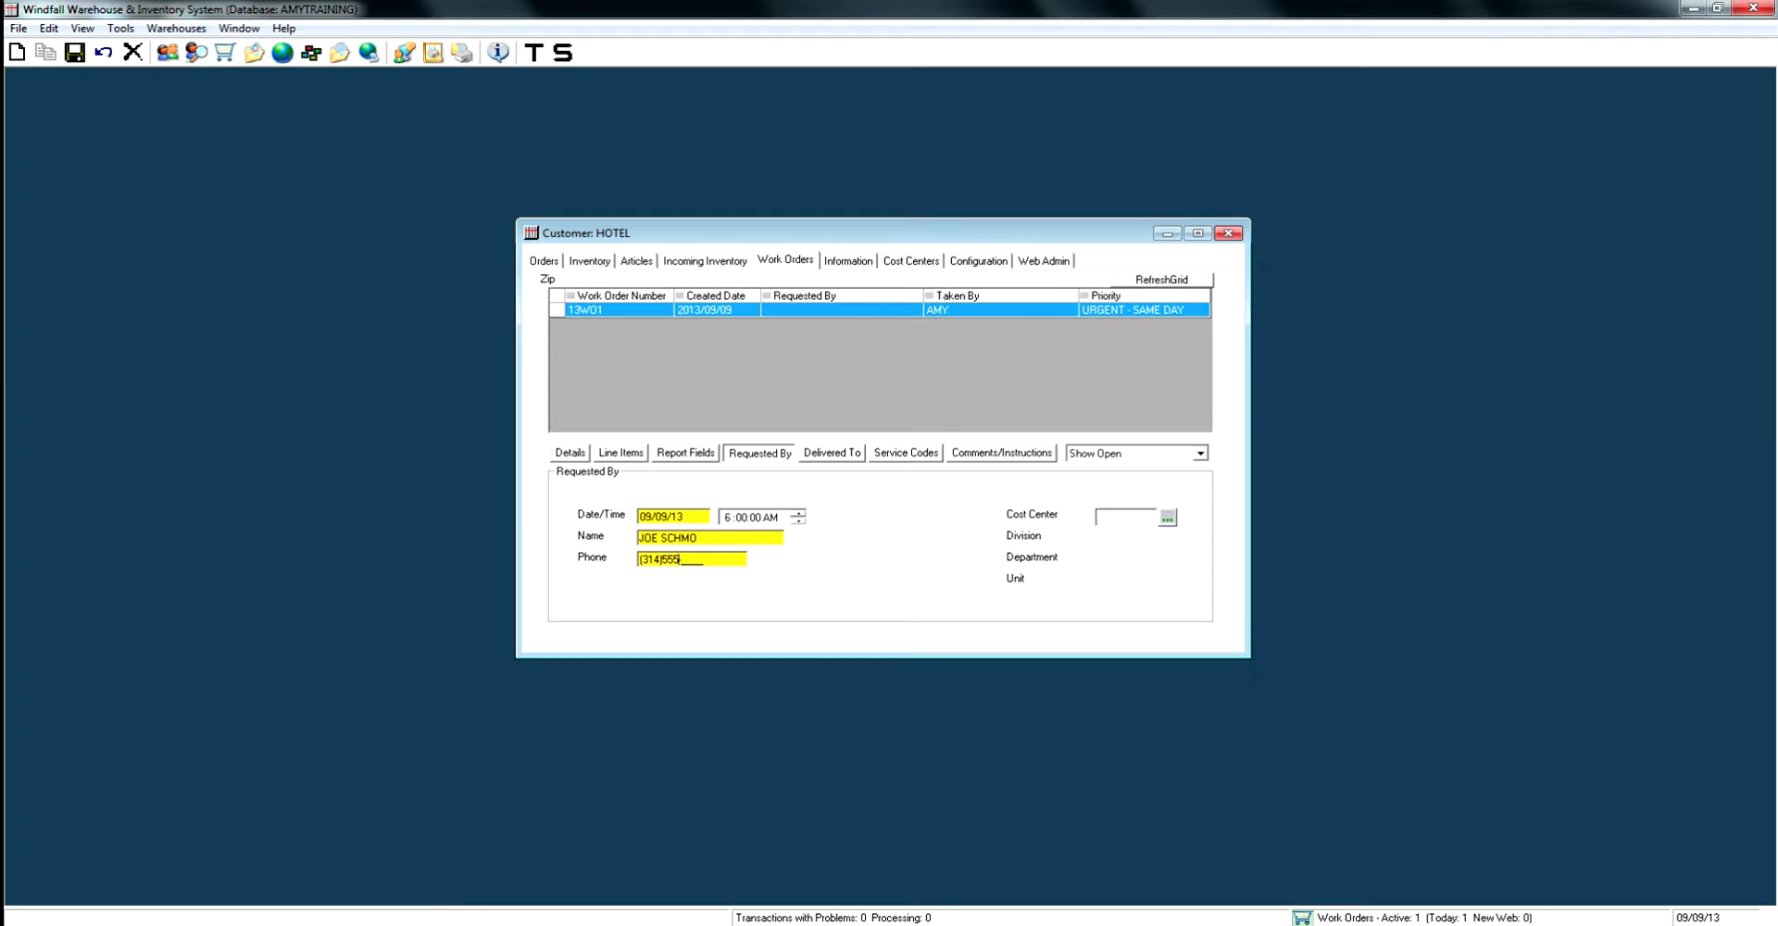
type("5")
Save the requester, then enter delivery customer HOTEL with its street address, MO 63044, US.
key("ctrl+s")
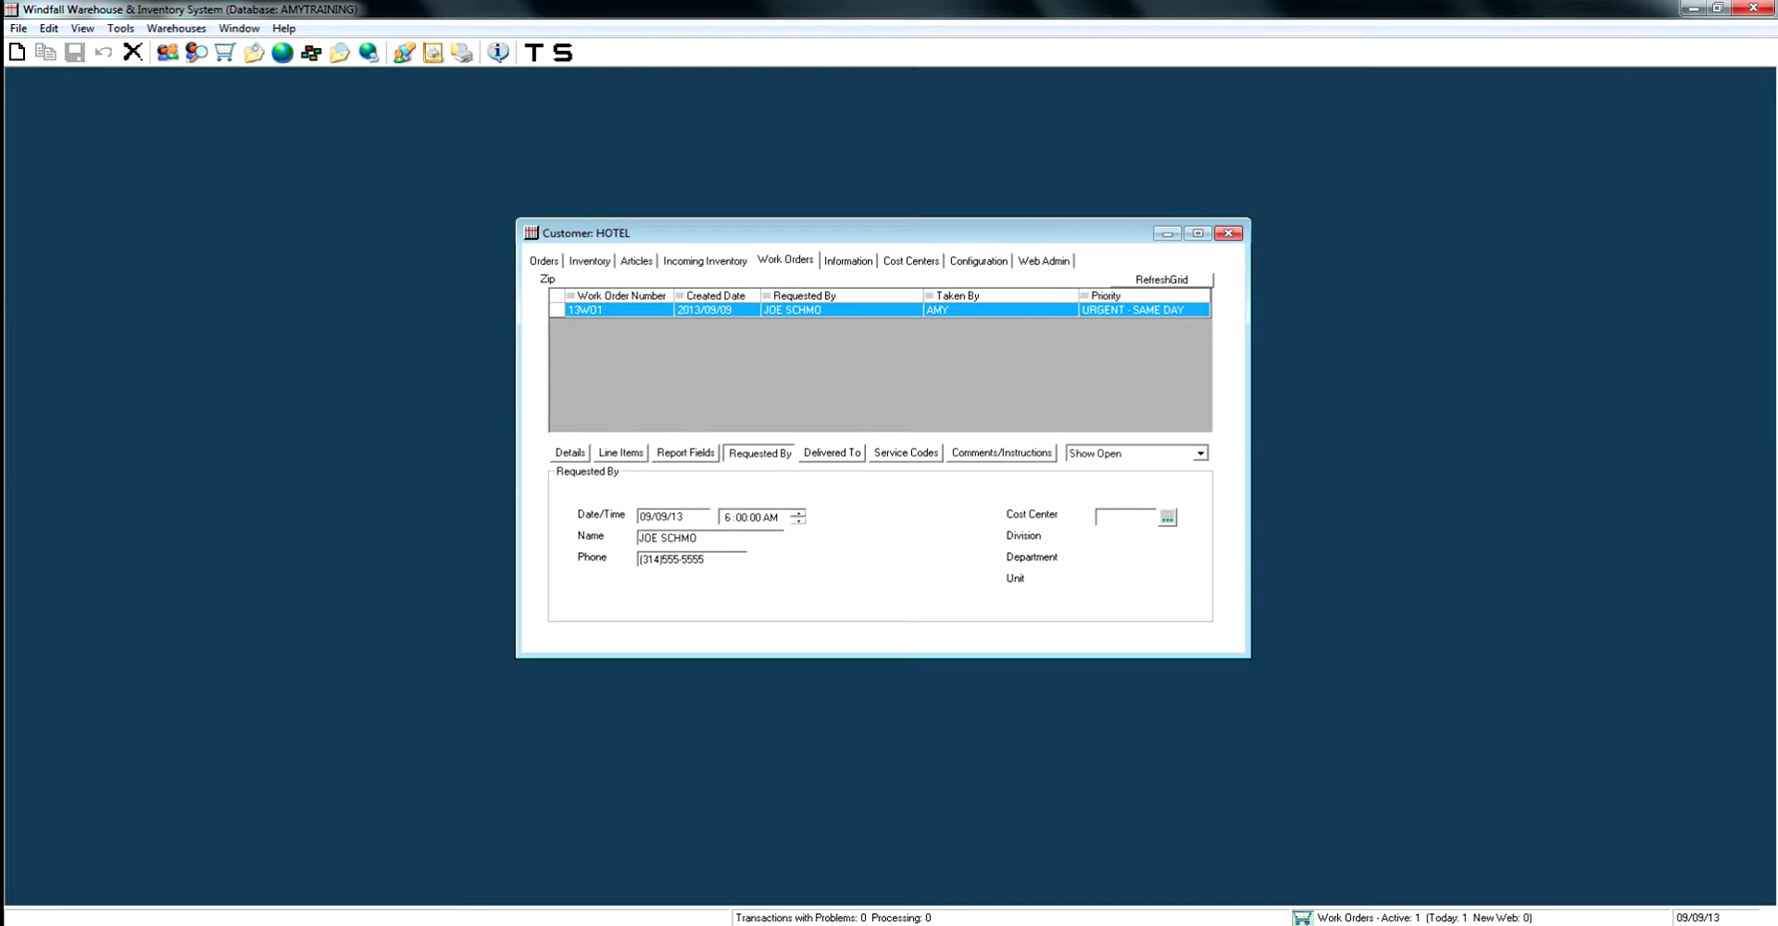
left_click(833, 452)
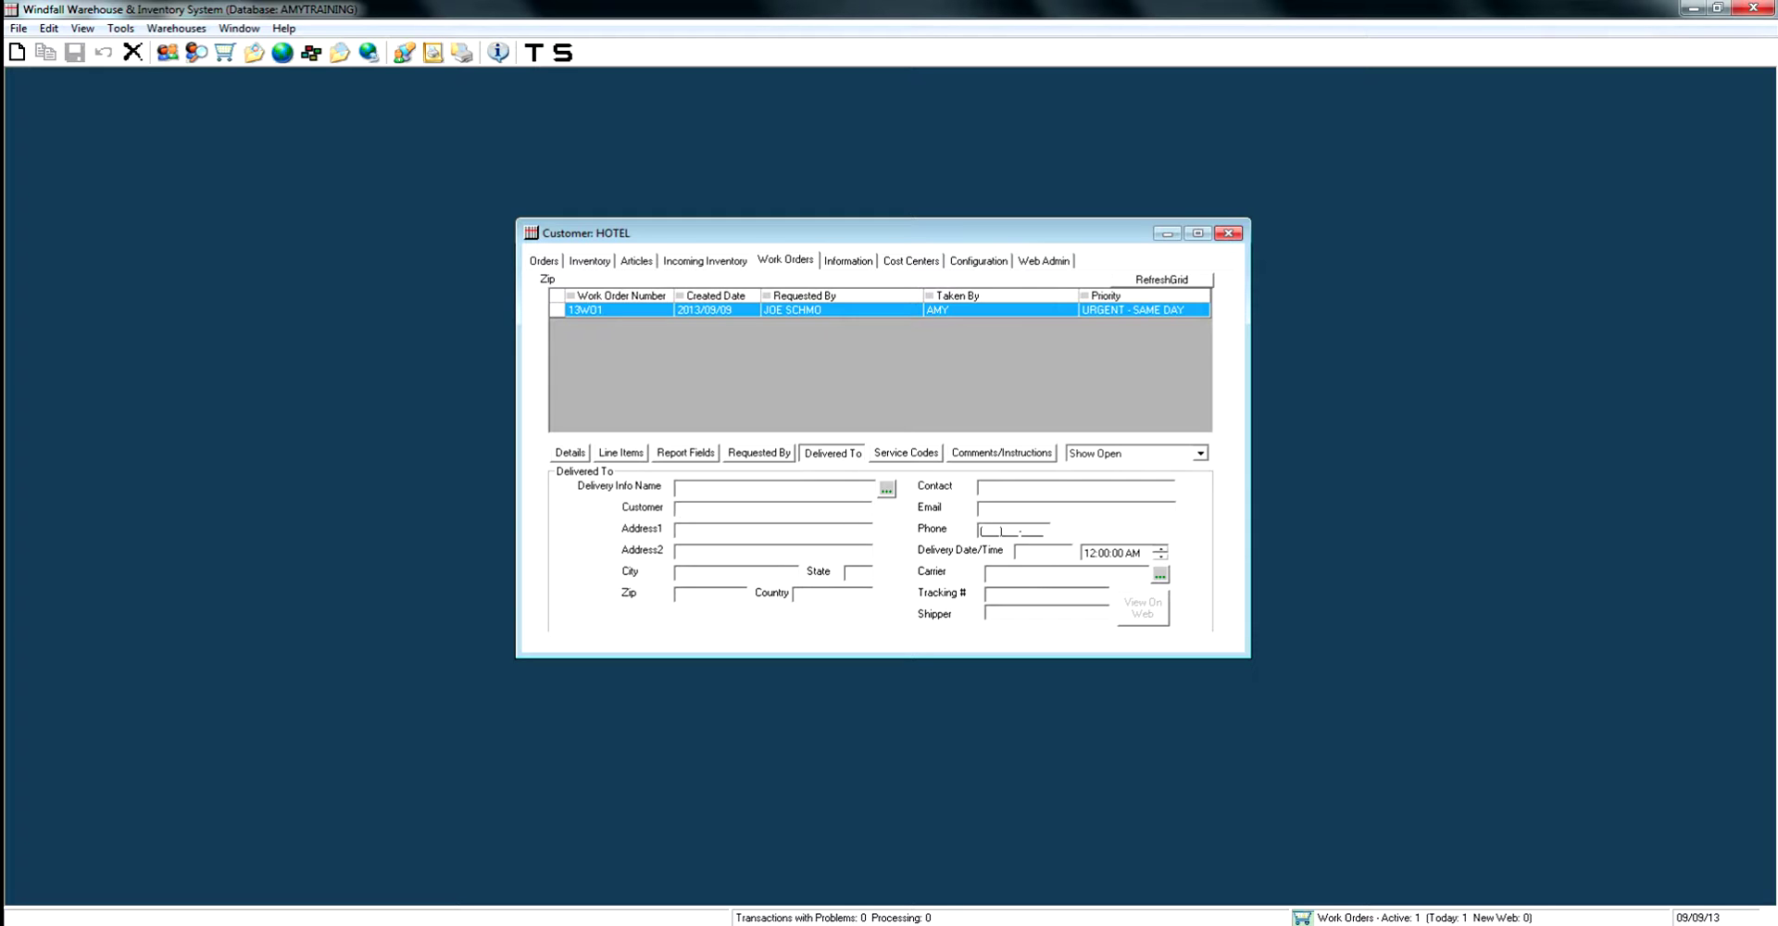
left_click(773, 509)
type("HOTEL")
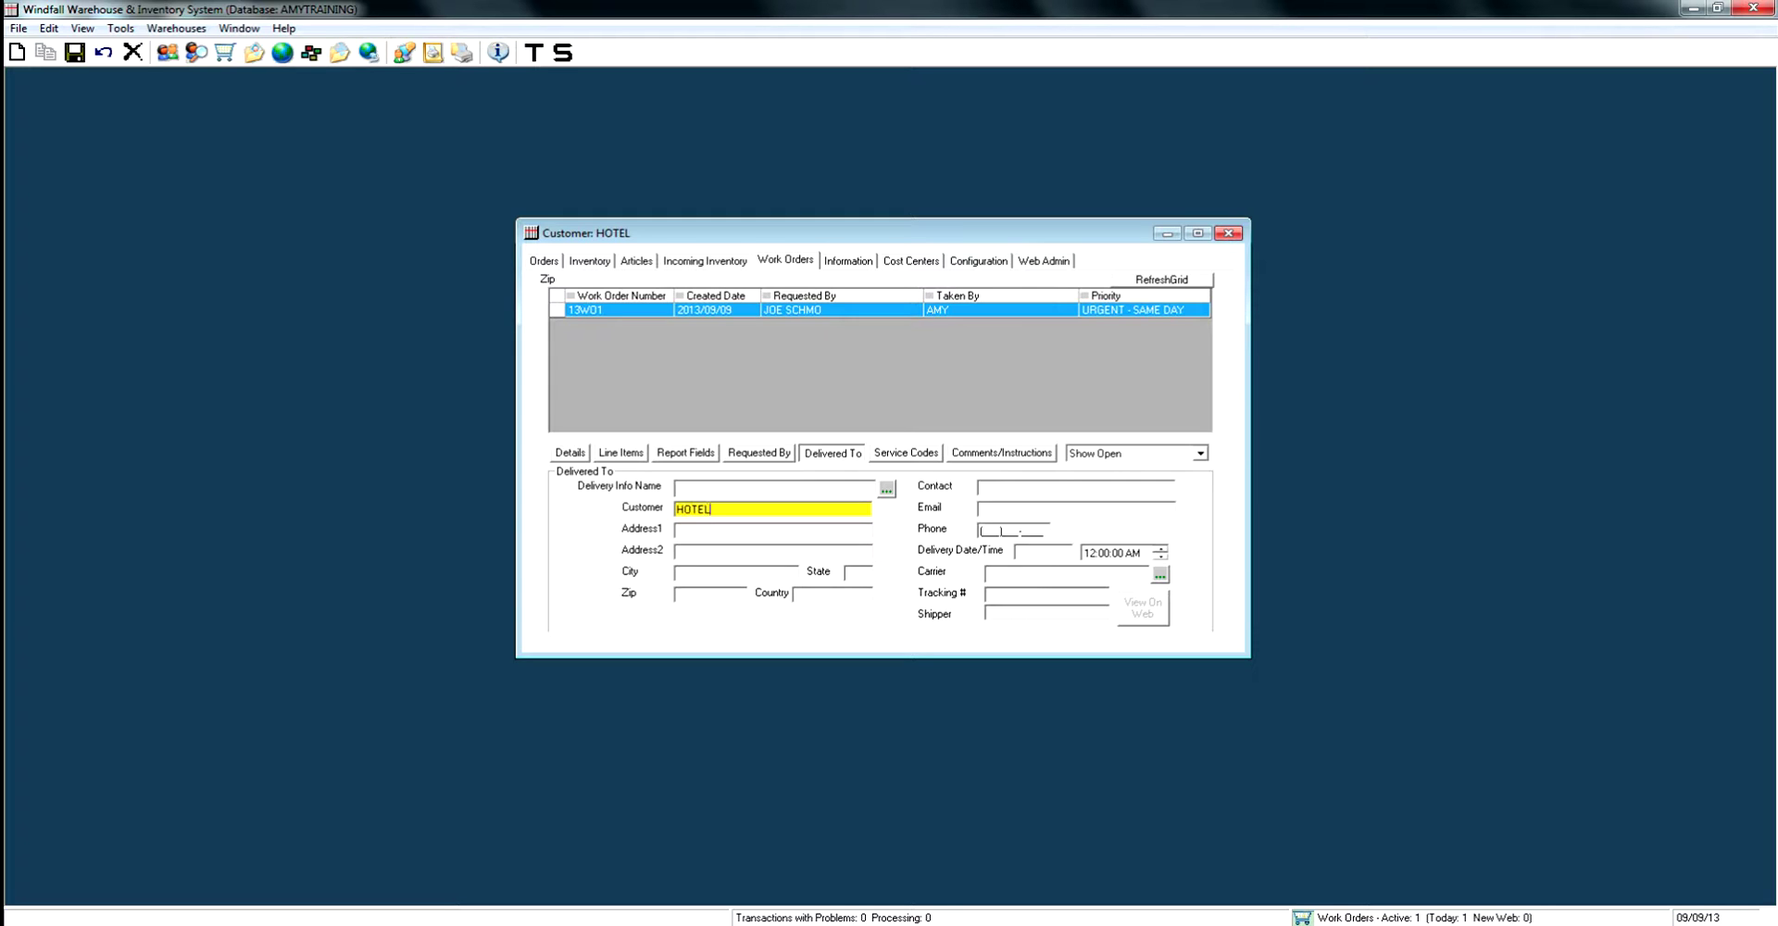
left_click(773, 530)
type("123")
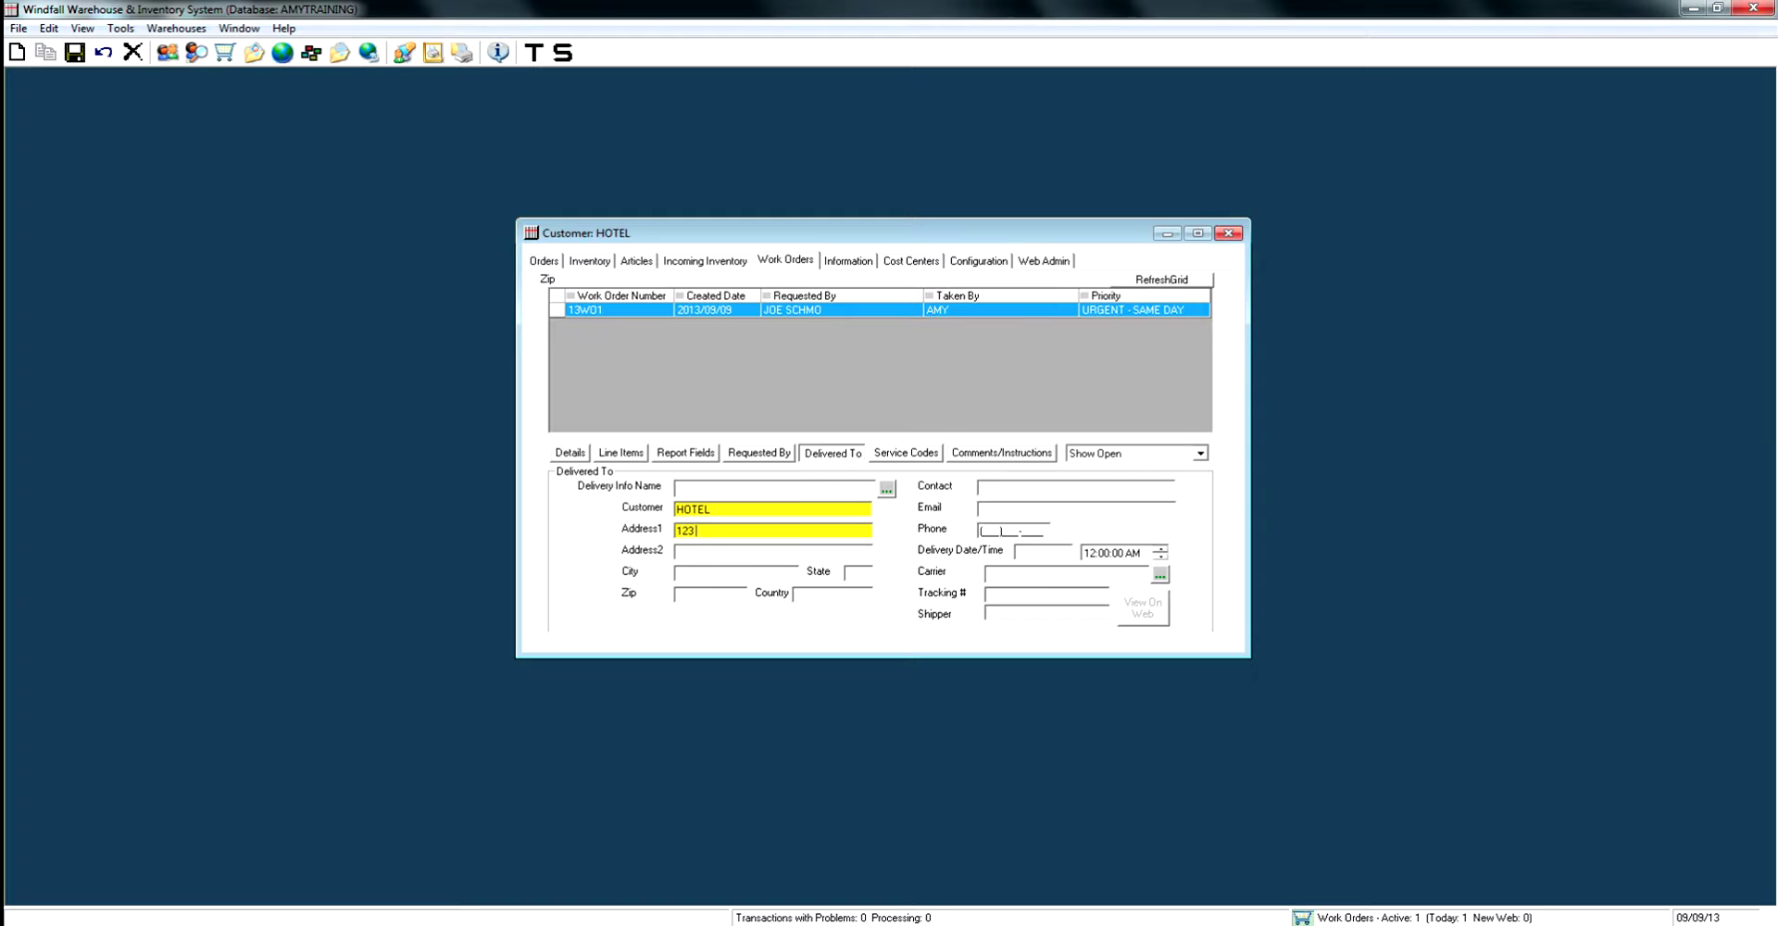
type(" HAPPY ST")
type("SAINT LOUIS")
key("Tab")
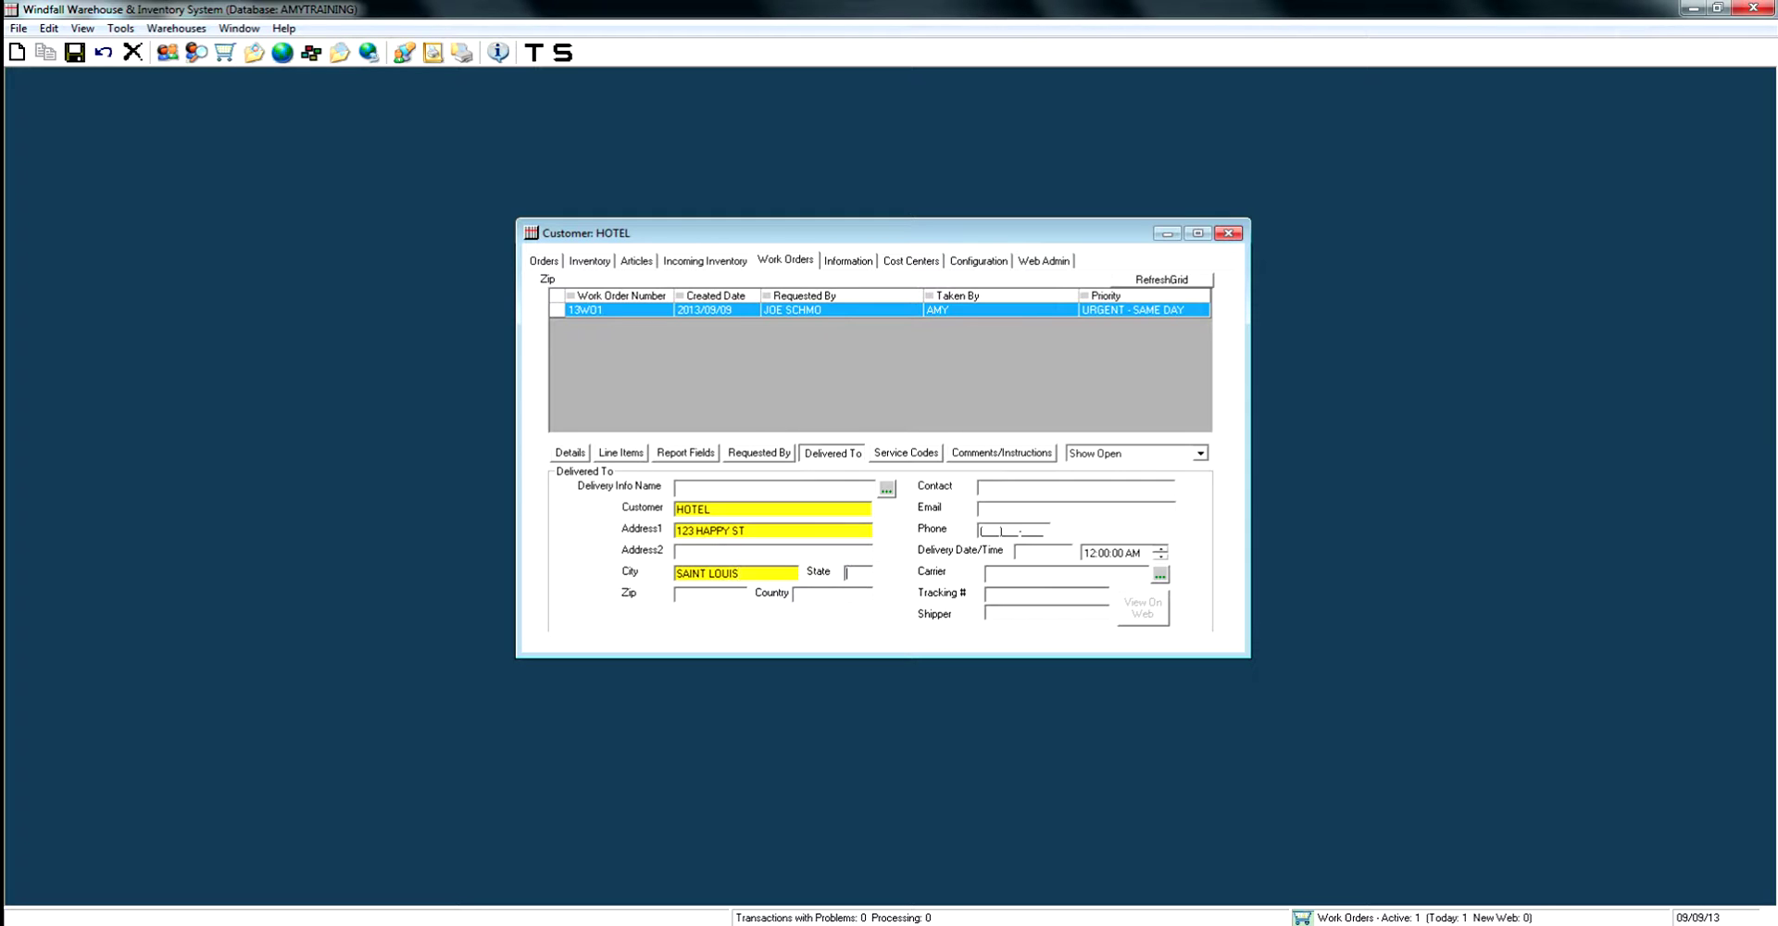
type("MO")
key("Tab")
type("63044")
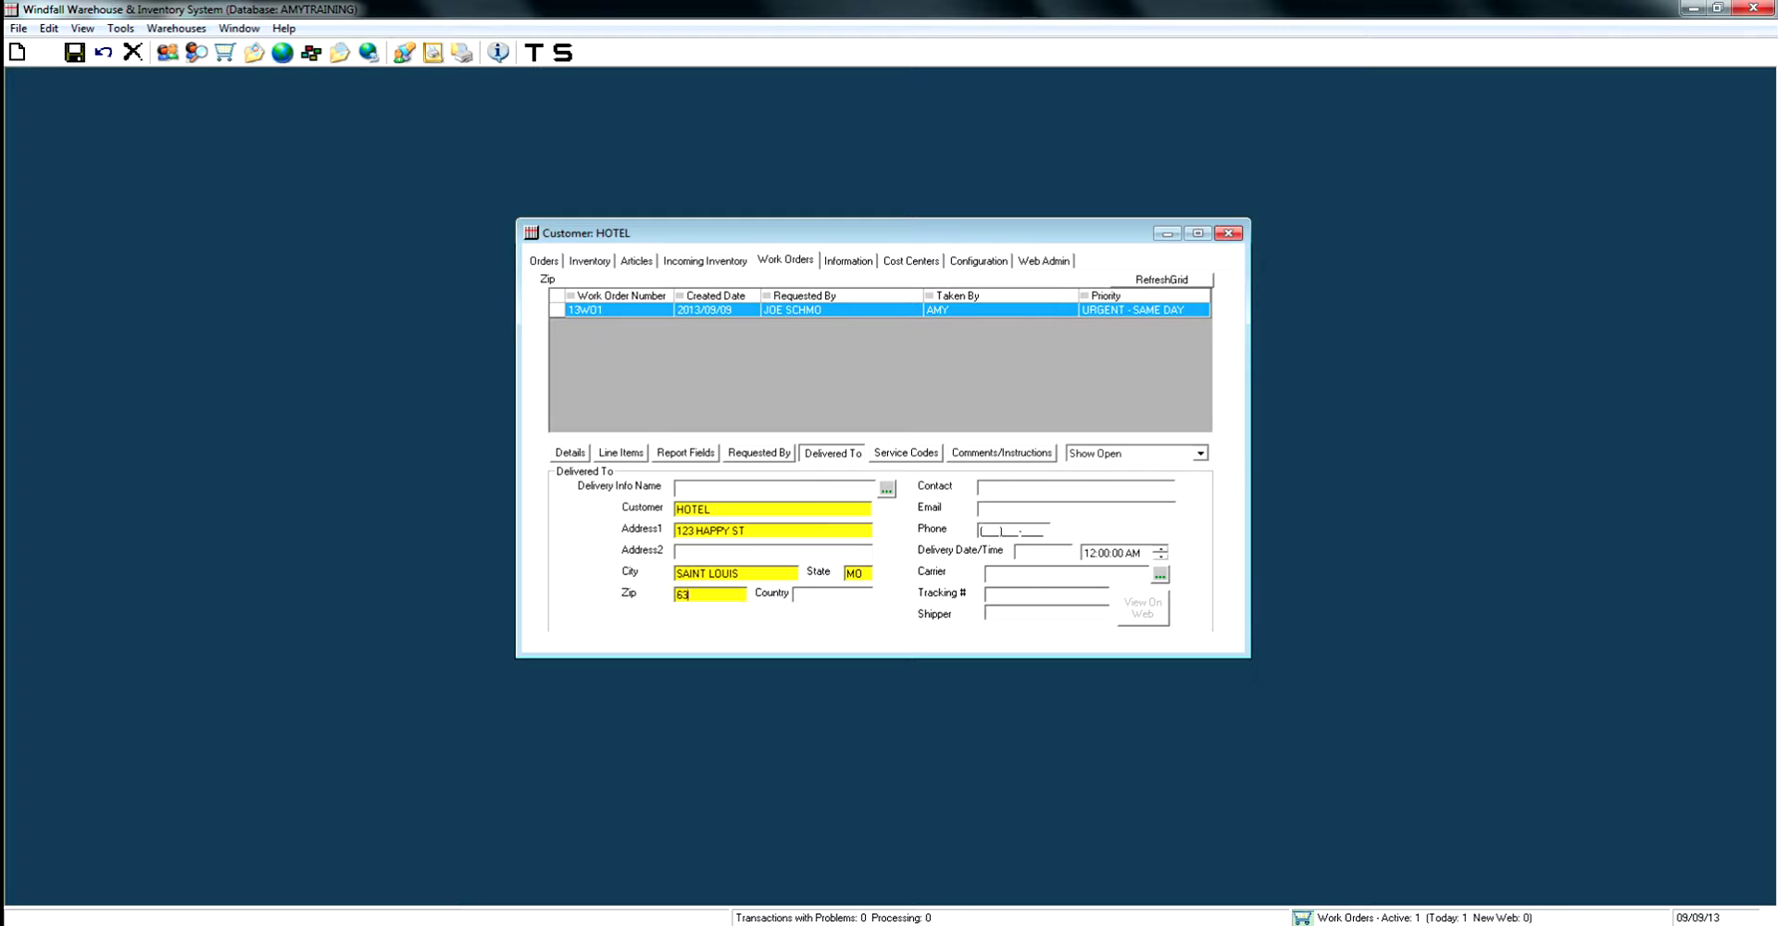
key("Tab")
type("US")
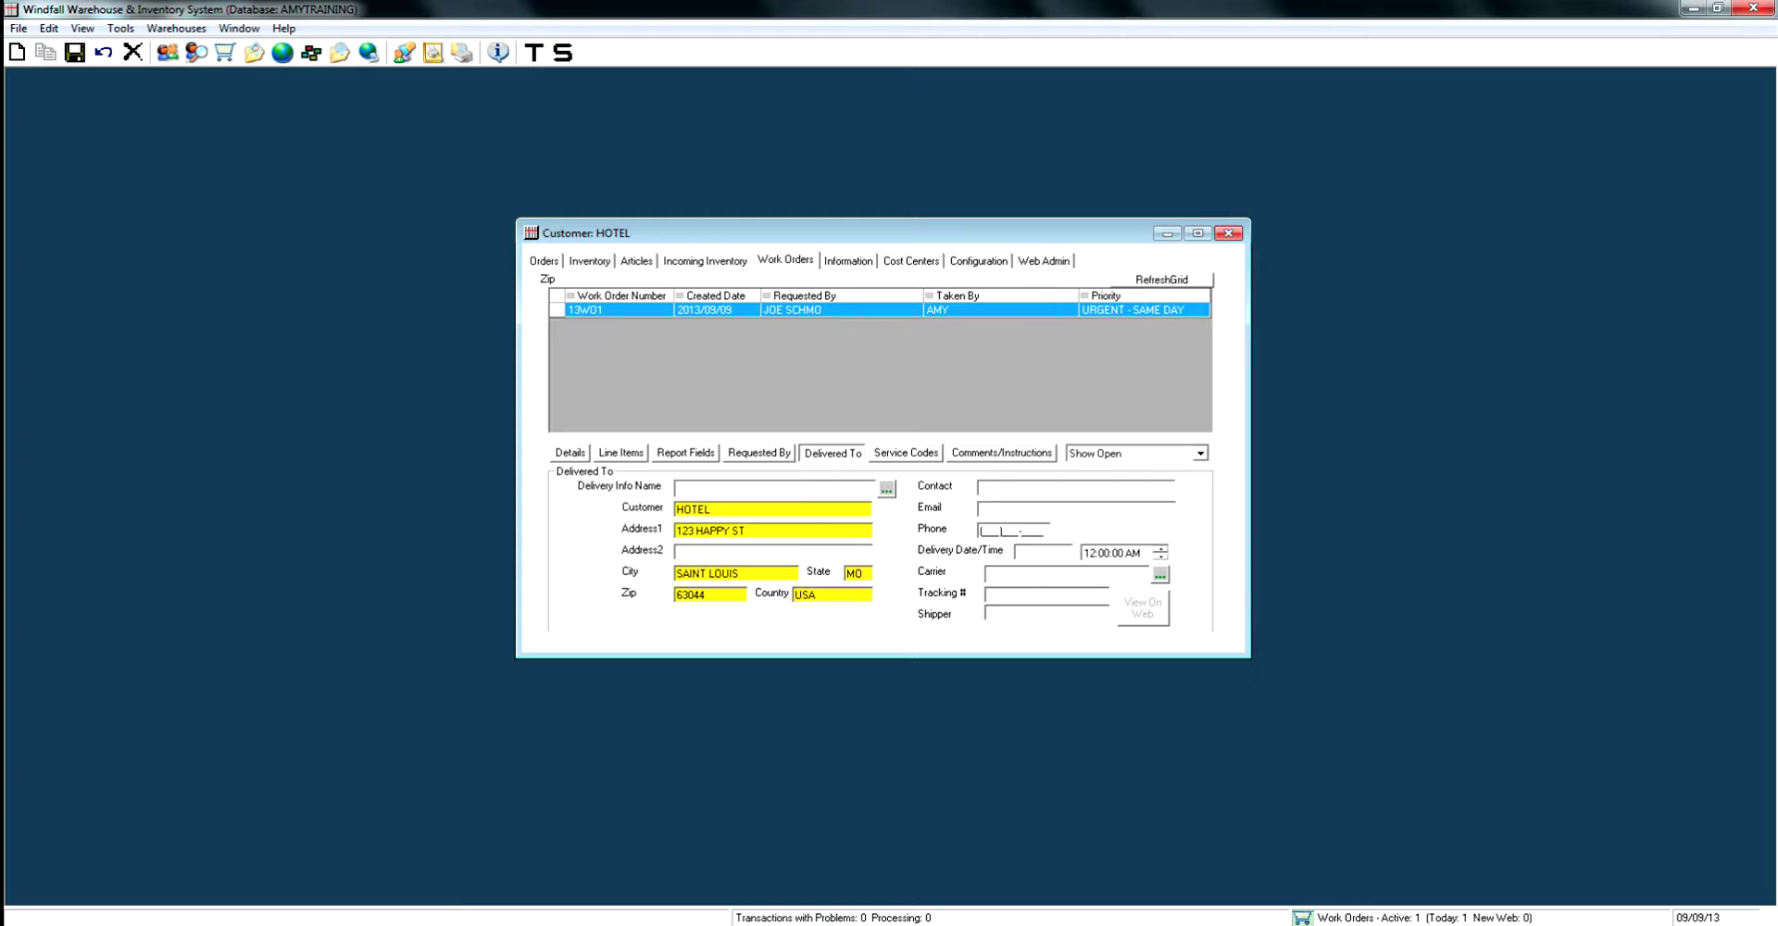
Enter the delivery contact's name and phone and delivery date 09/10/13, then save.
type("JOE SCH")
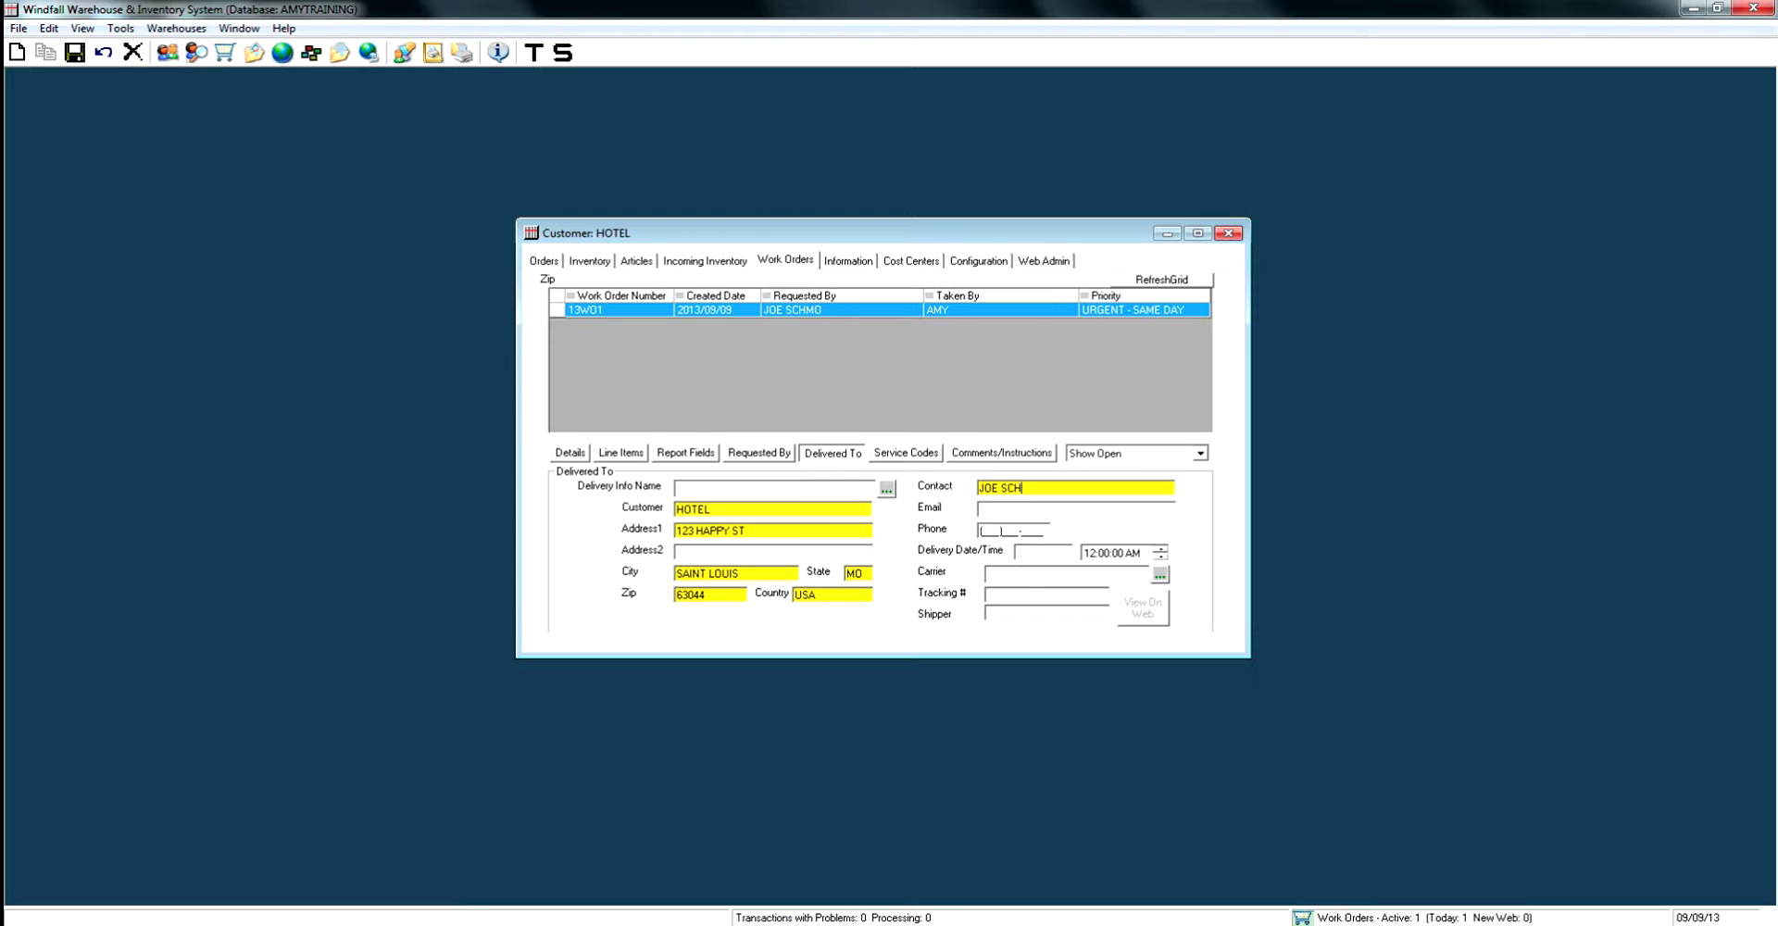
type("MO314555555555")
left_click(1042, 552)
type("09/10/")
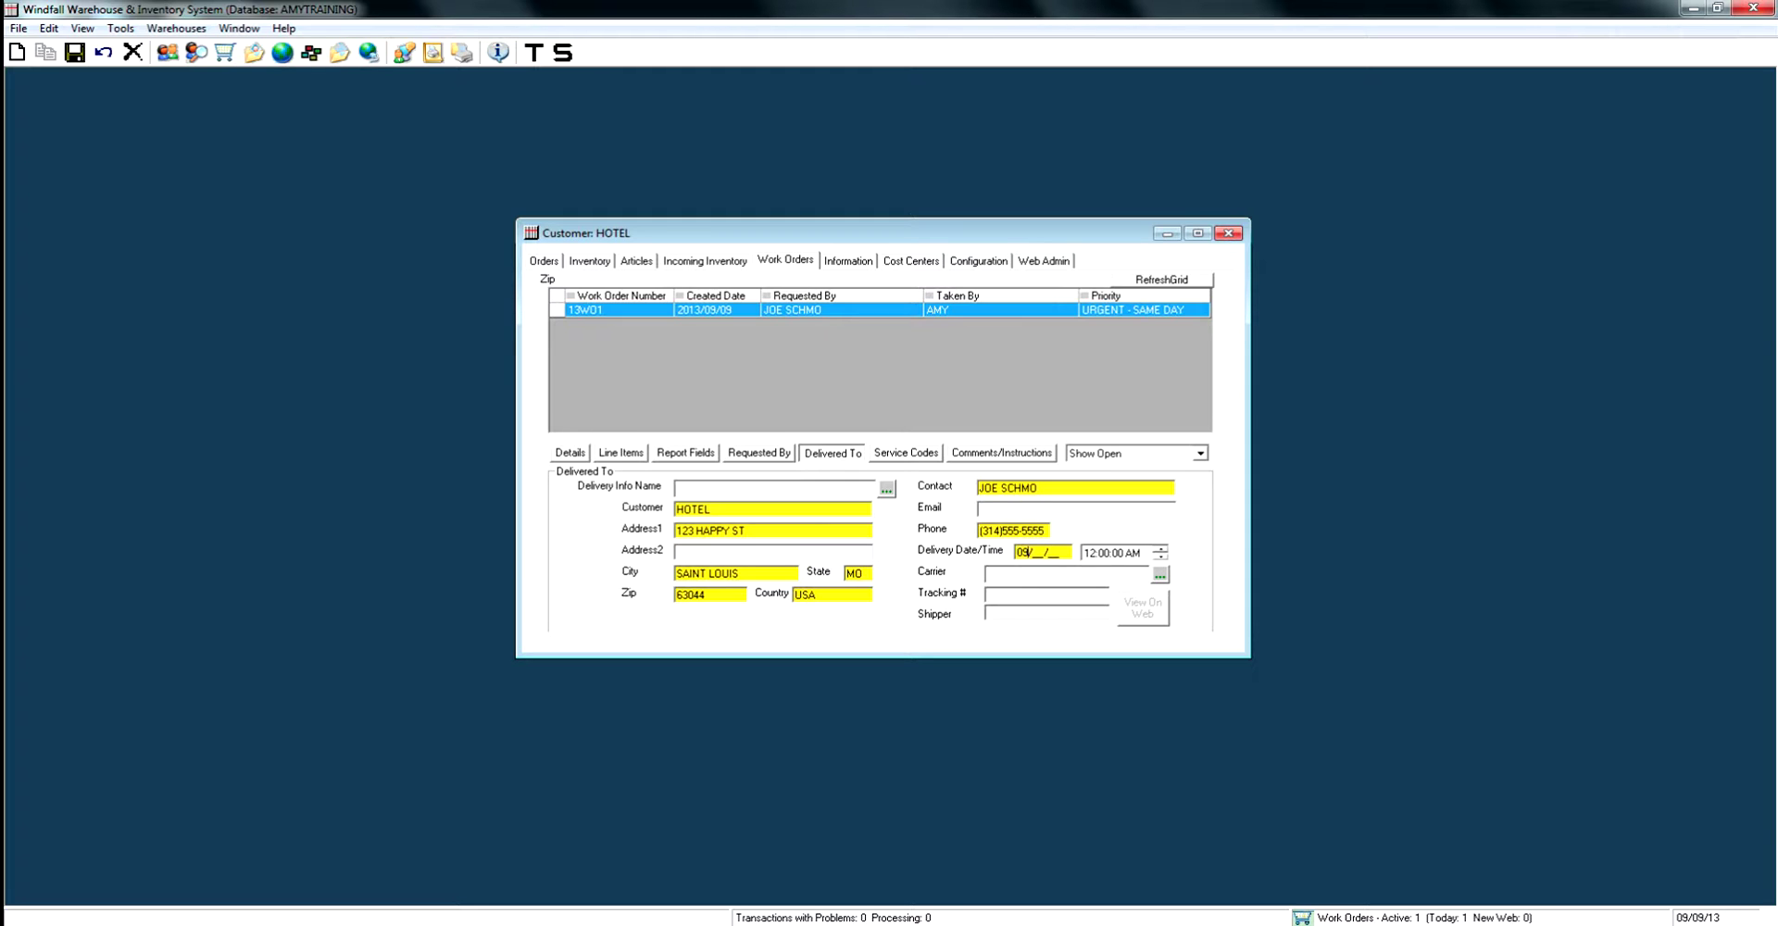
type("13")
left_click(75, 53)
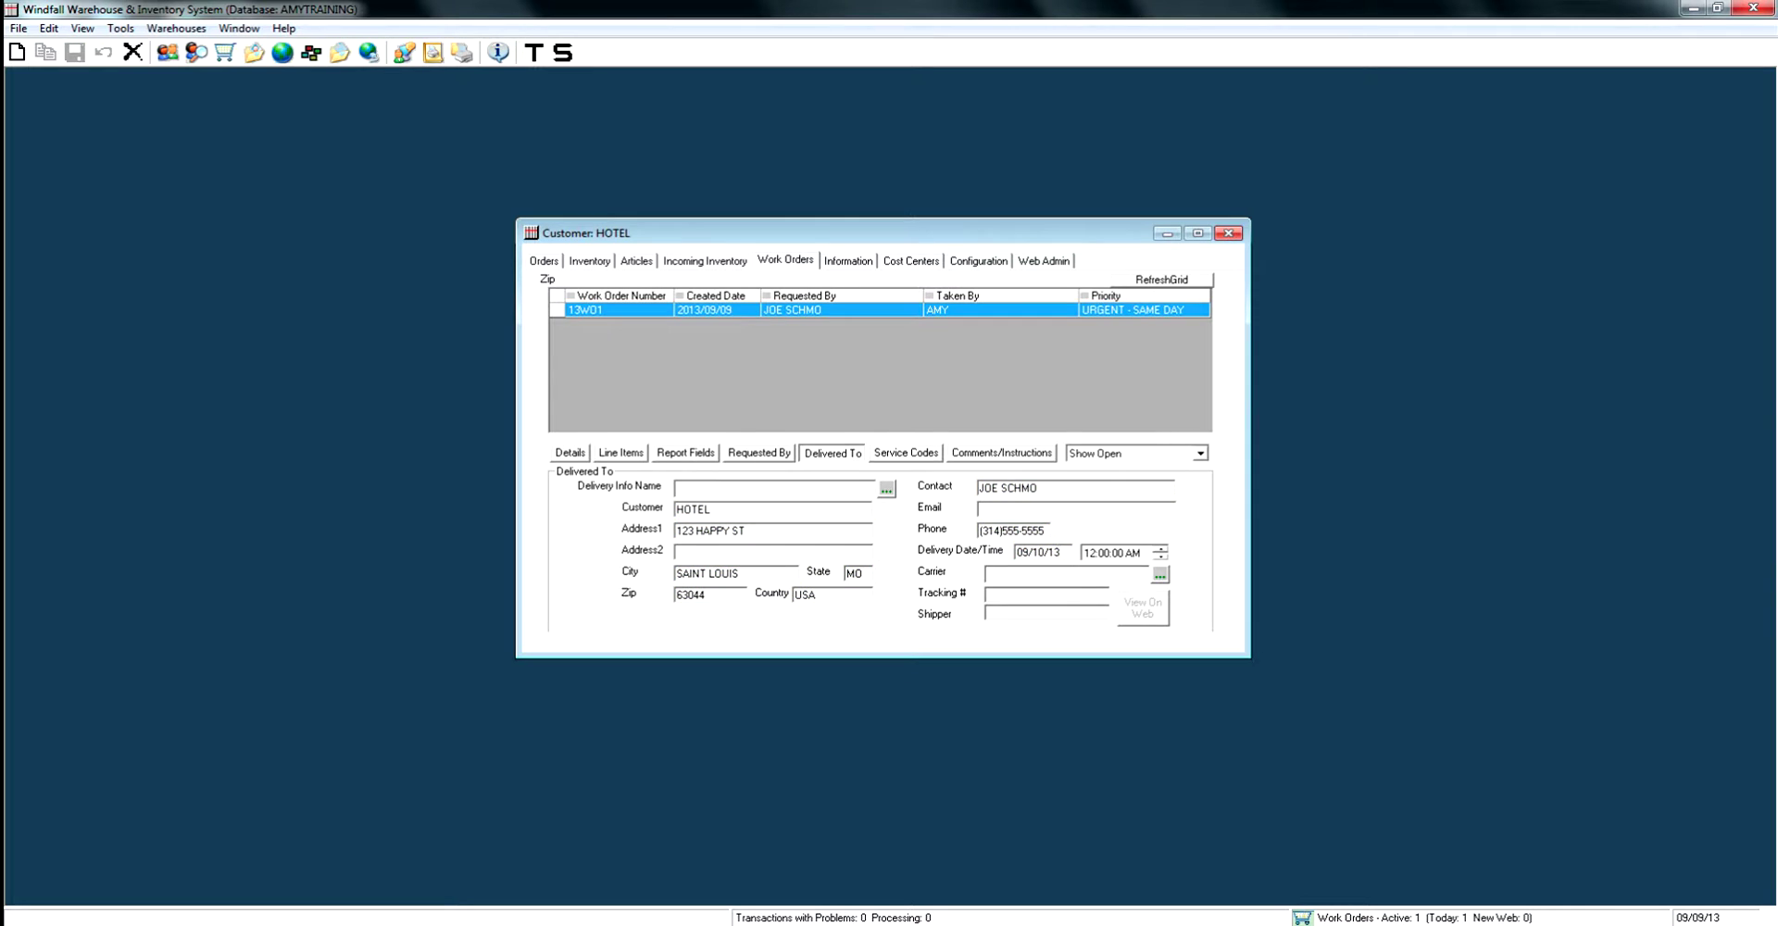
key("ctrl+Tab")
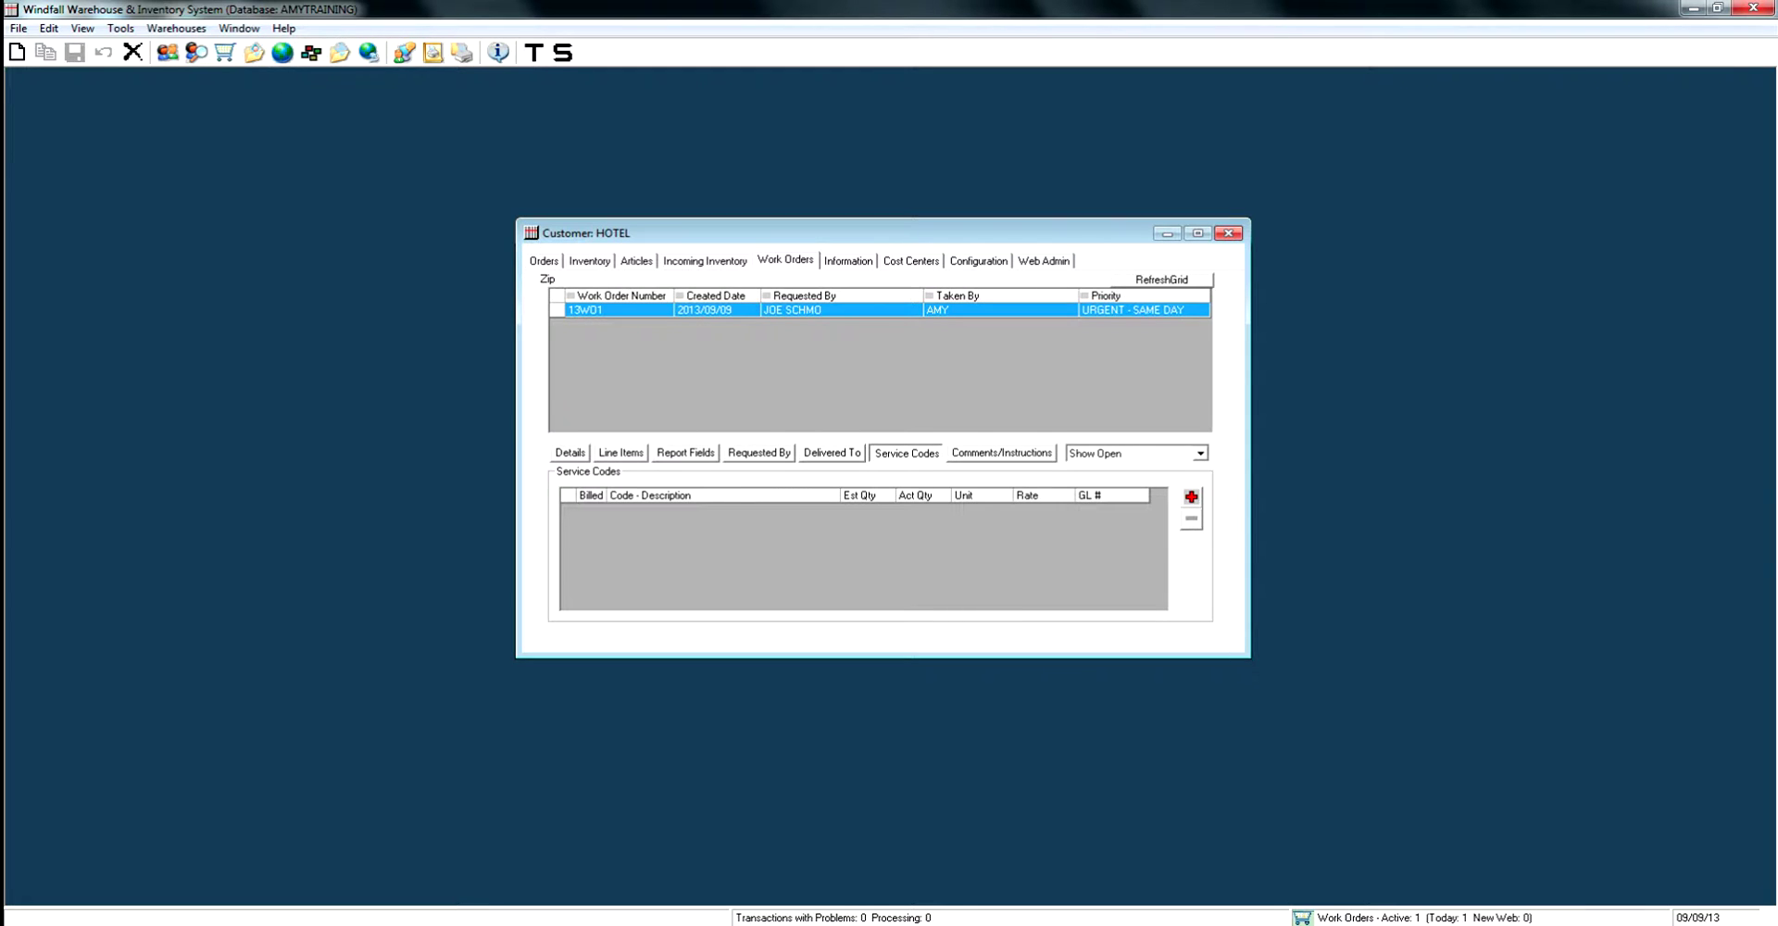
Add a DOLLY service charge of 1.00 EACH at $40.00 to order 13WO1, then open the customer's Configuration.
left_click(1191, 497)
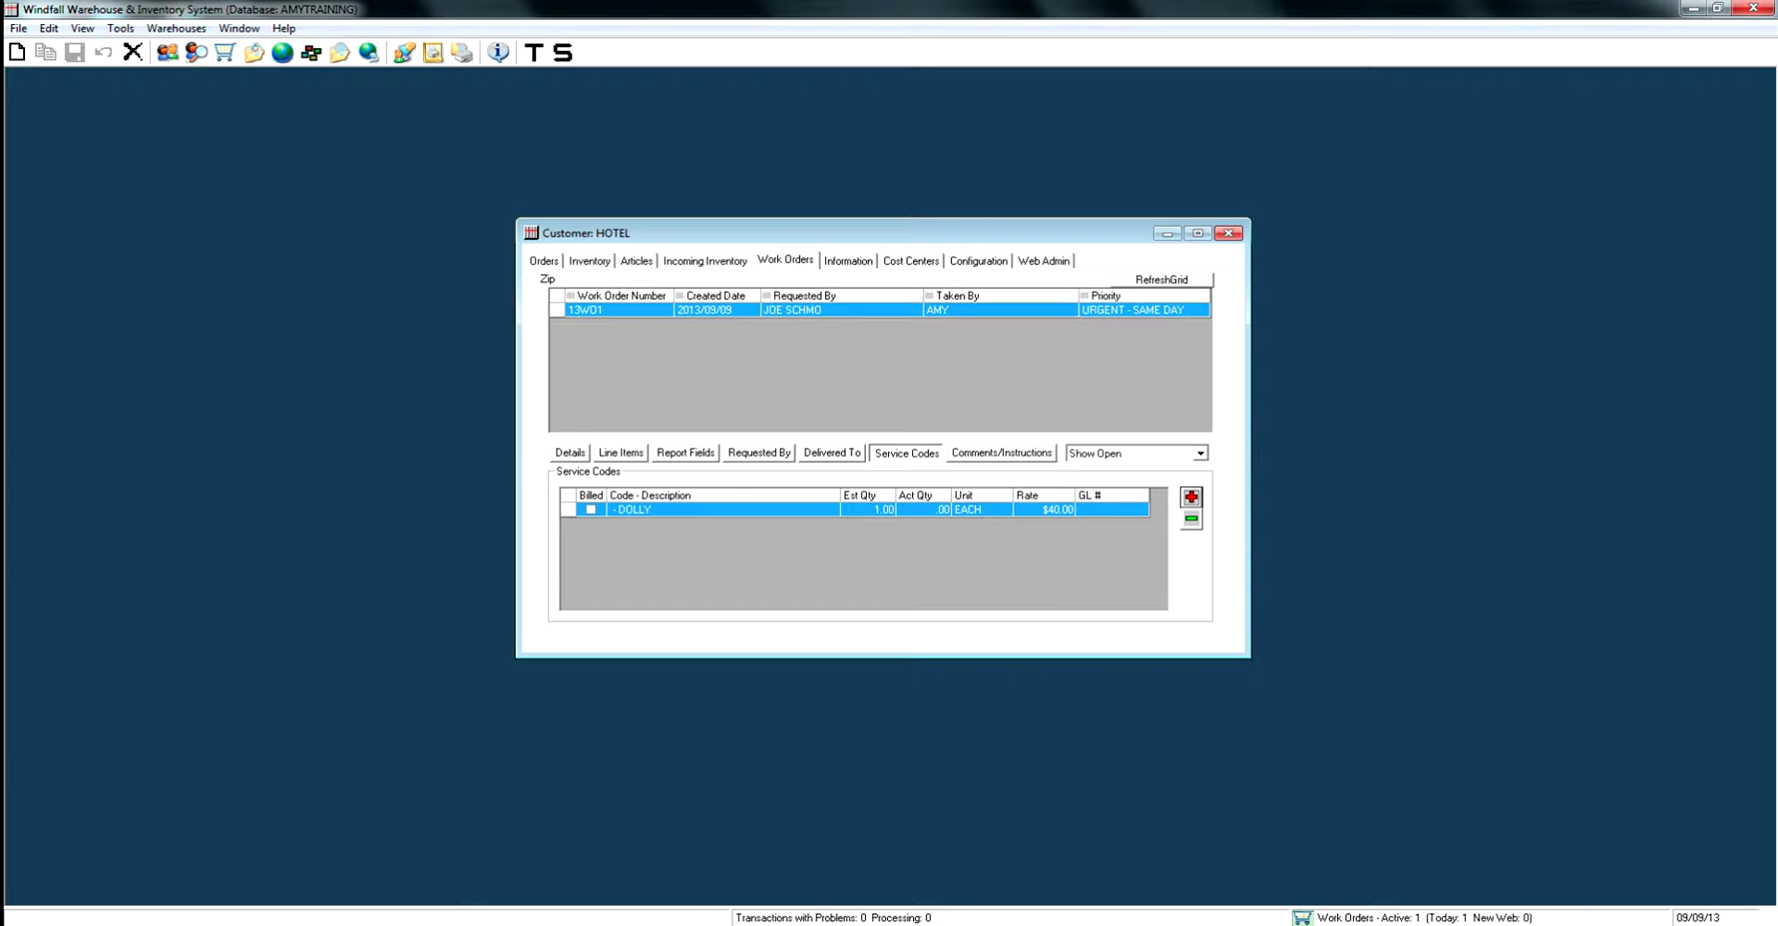
left_click(868, 509)
key("Return")
left_click(832, 452)
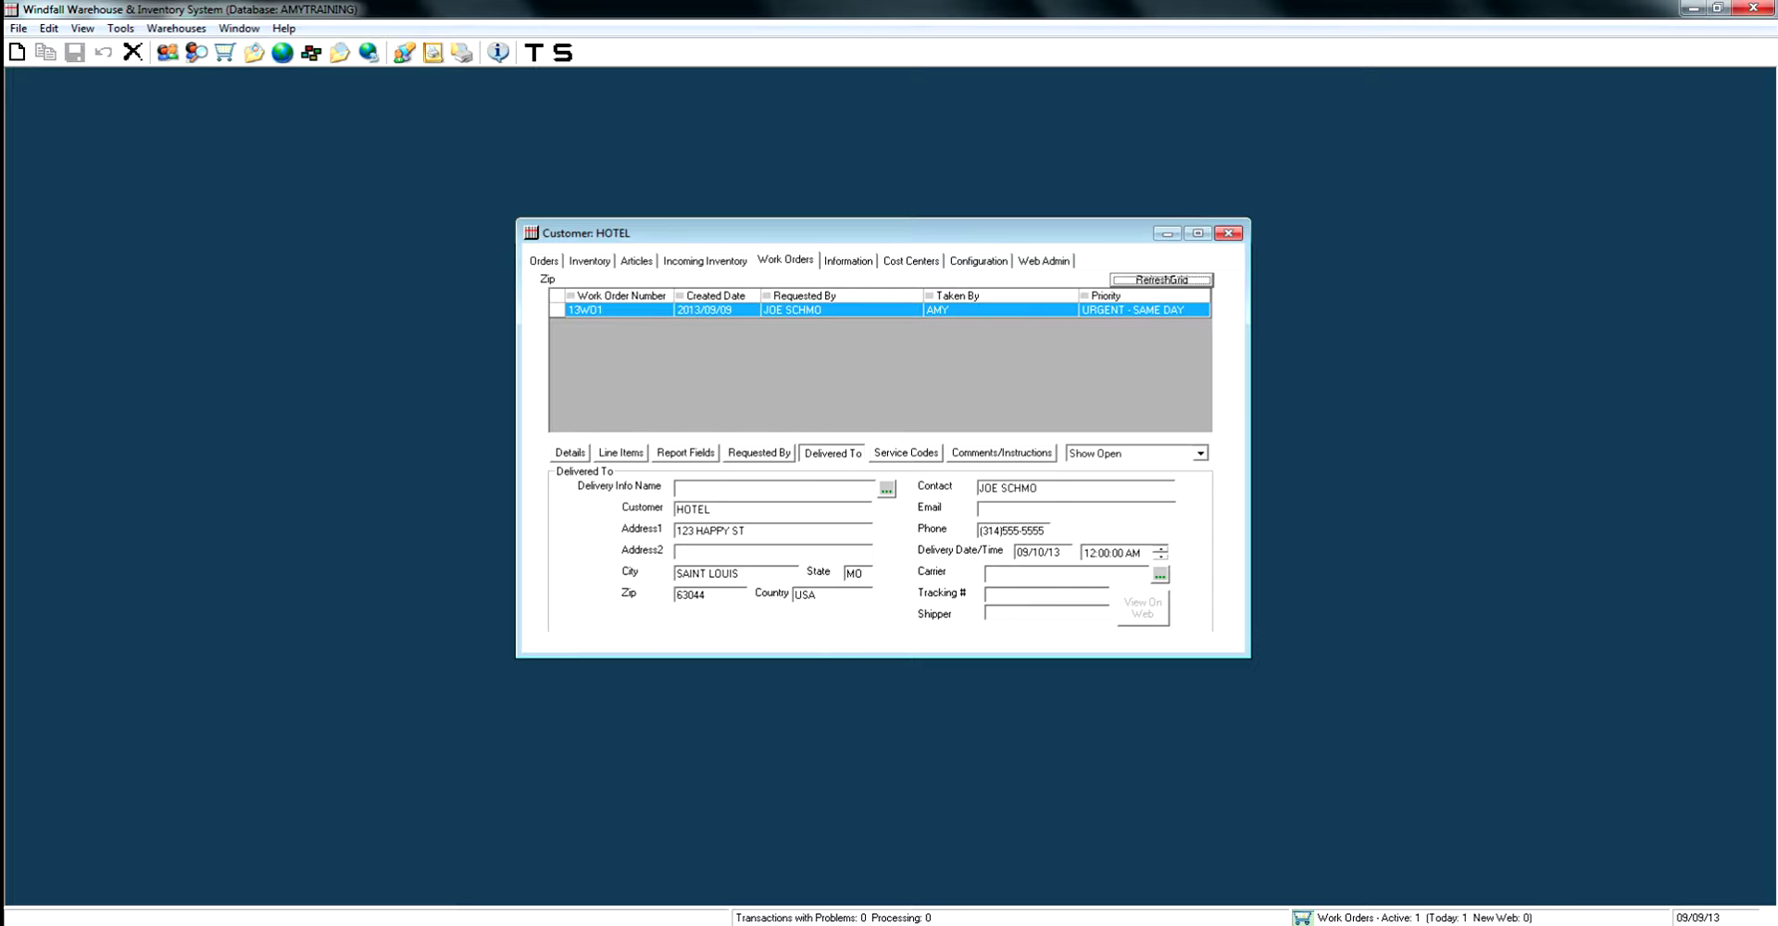
left_click(979, 260)
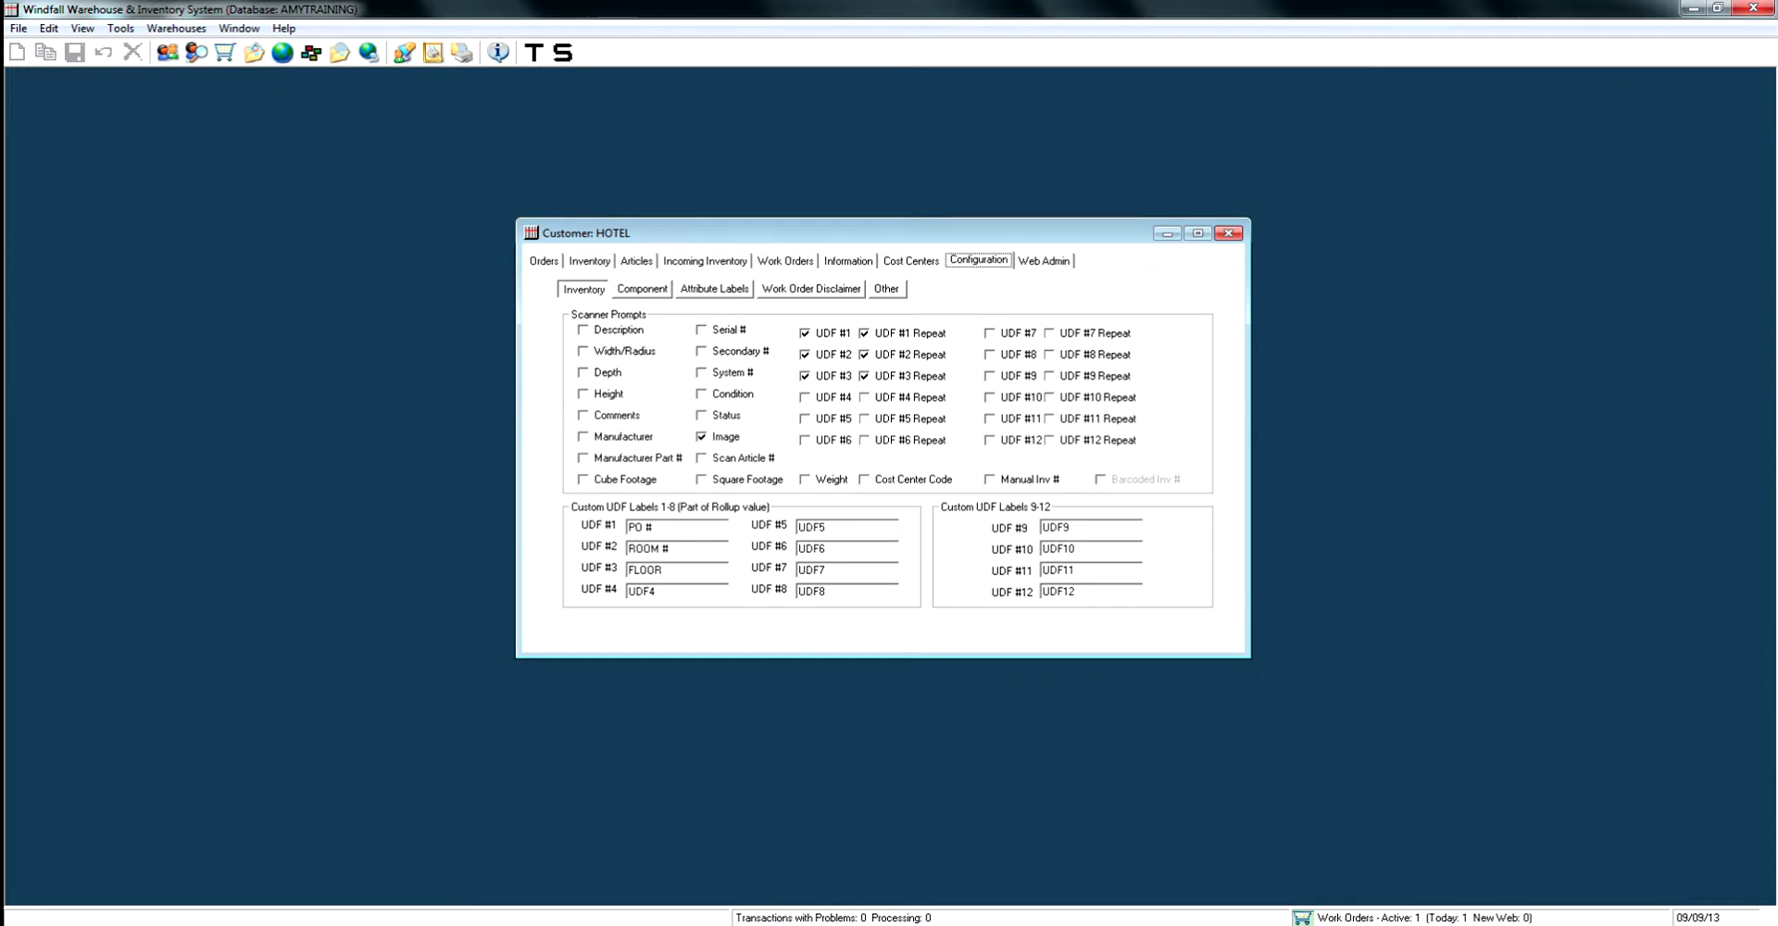
Add and submit a delivery info entry named HOTEL PROJECT with the contact name, phone number and delivery address.
left_click(886, 288)
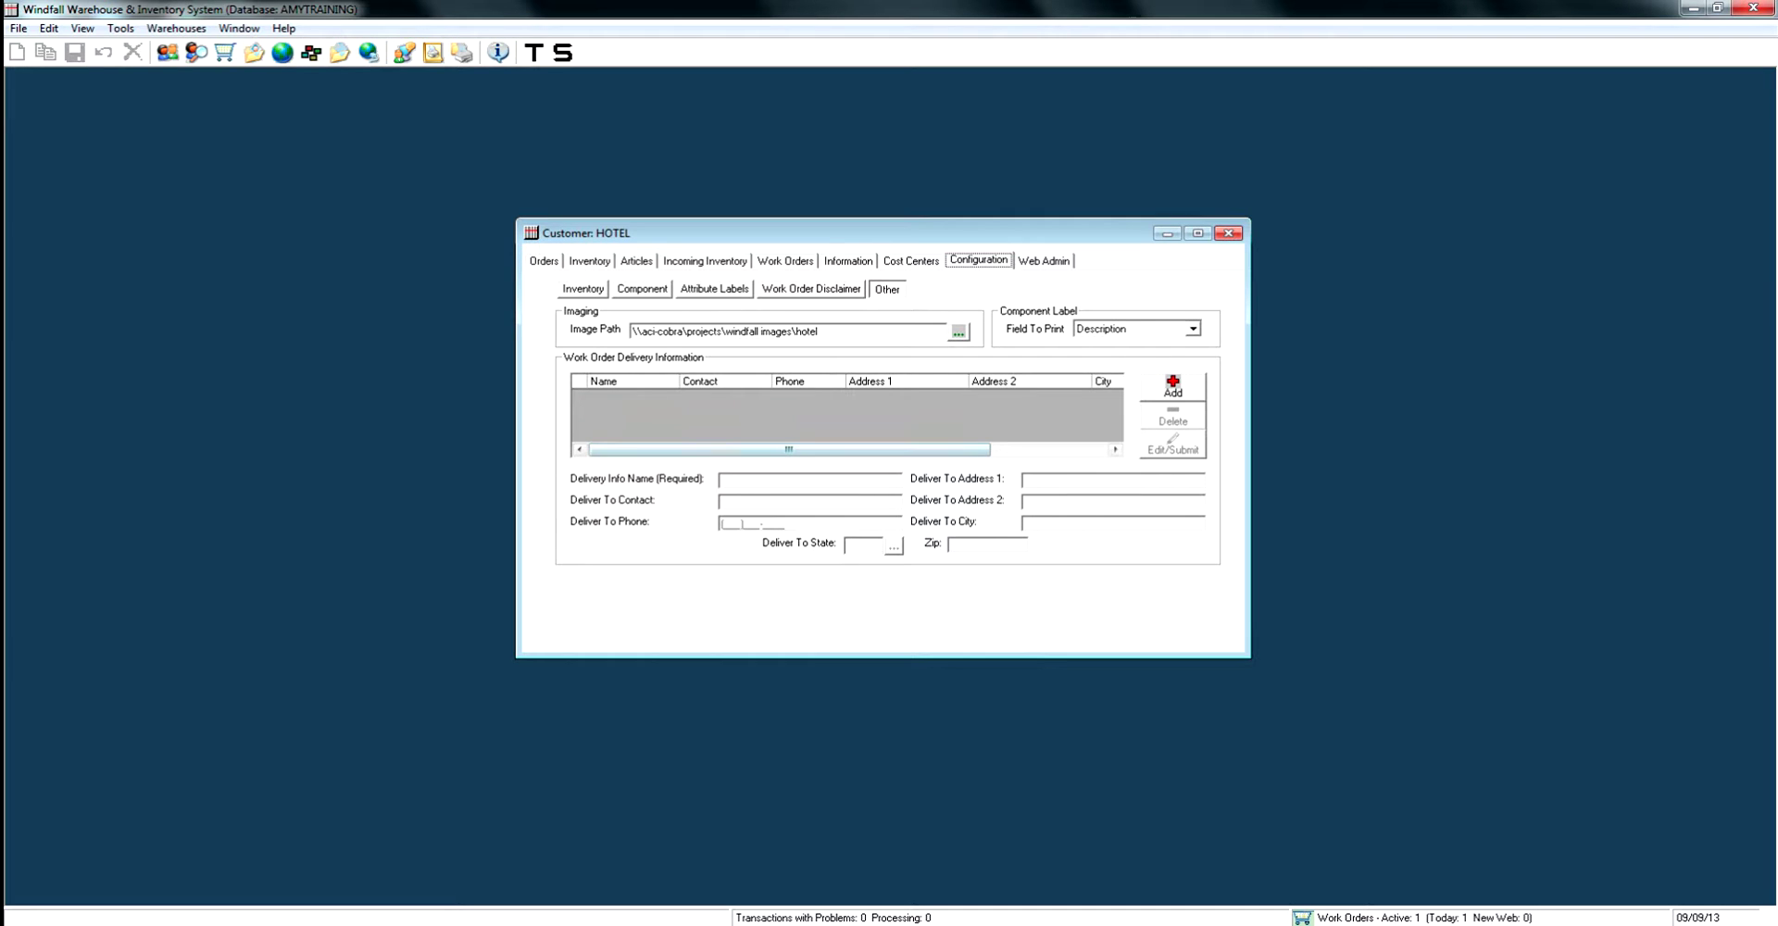
left_click(1172, 386)
left_click(752, 480)
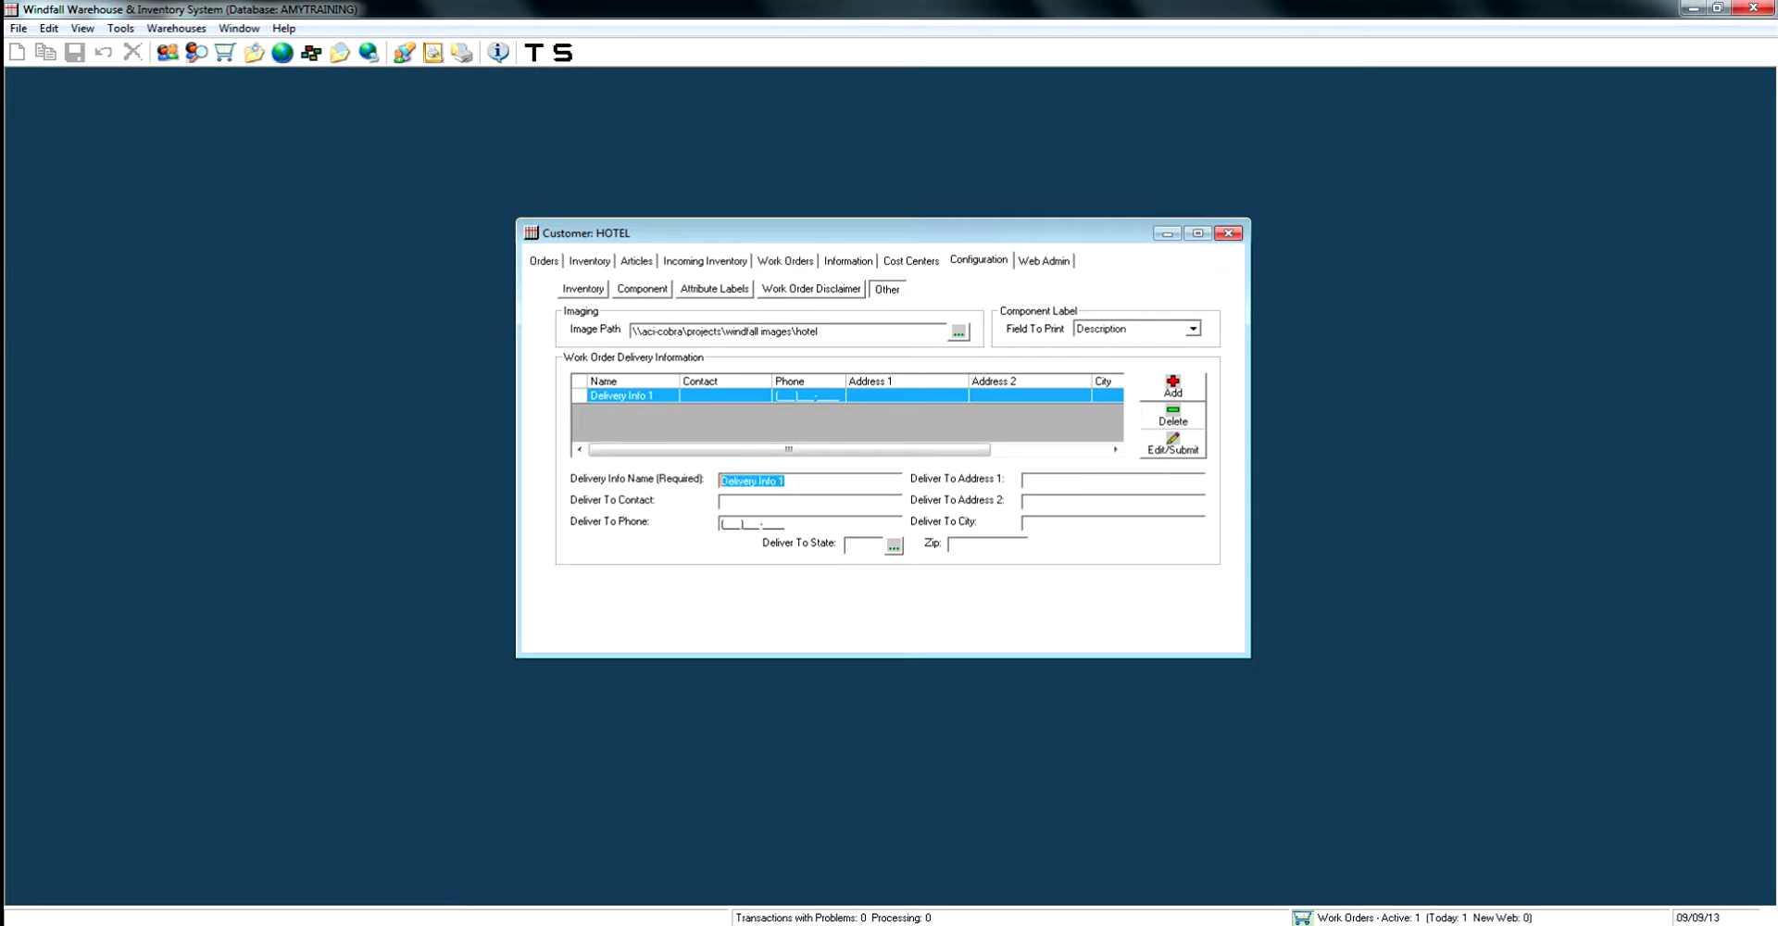
type("HOTEL")
type(" PROJECT")
type("JOE SCHMO")
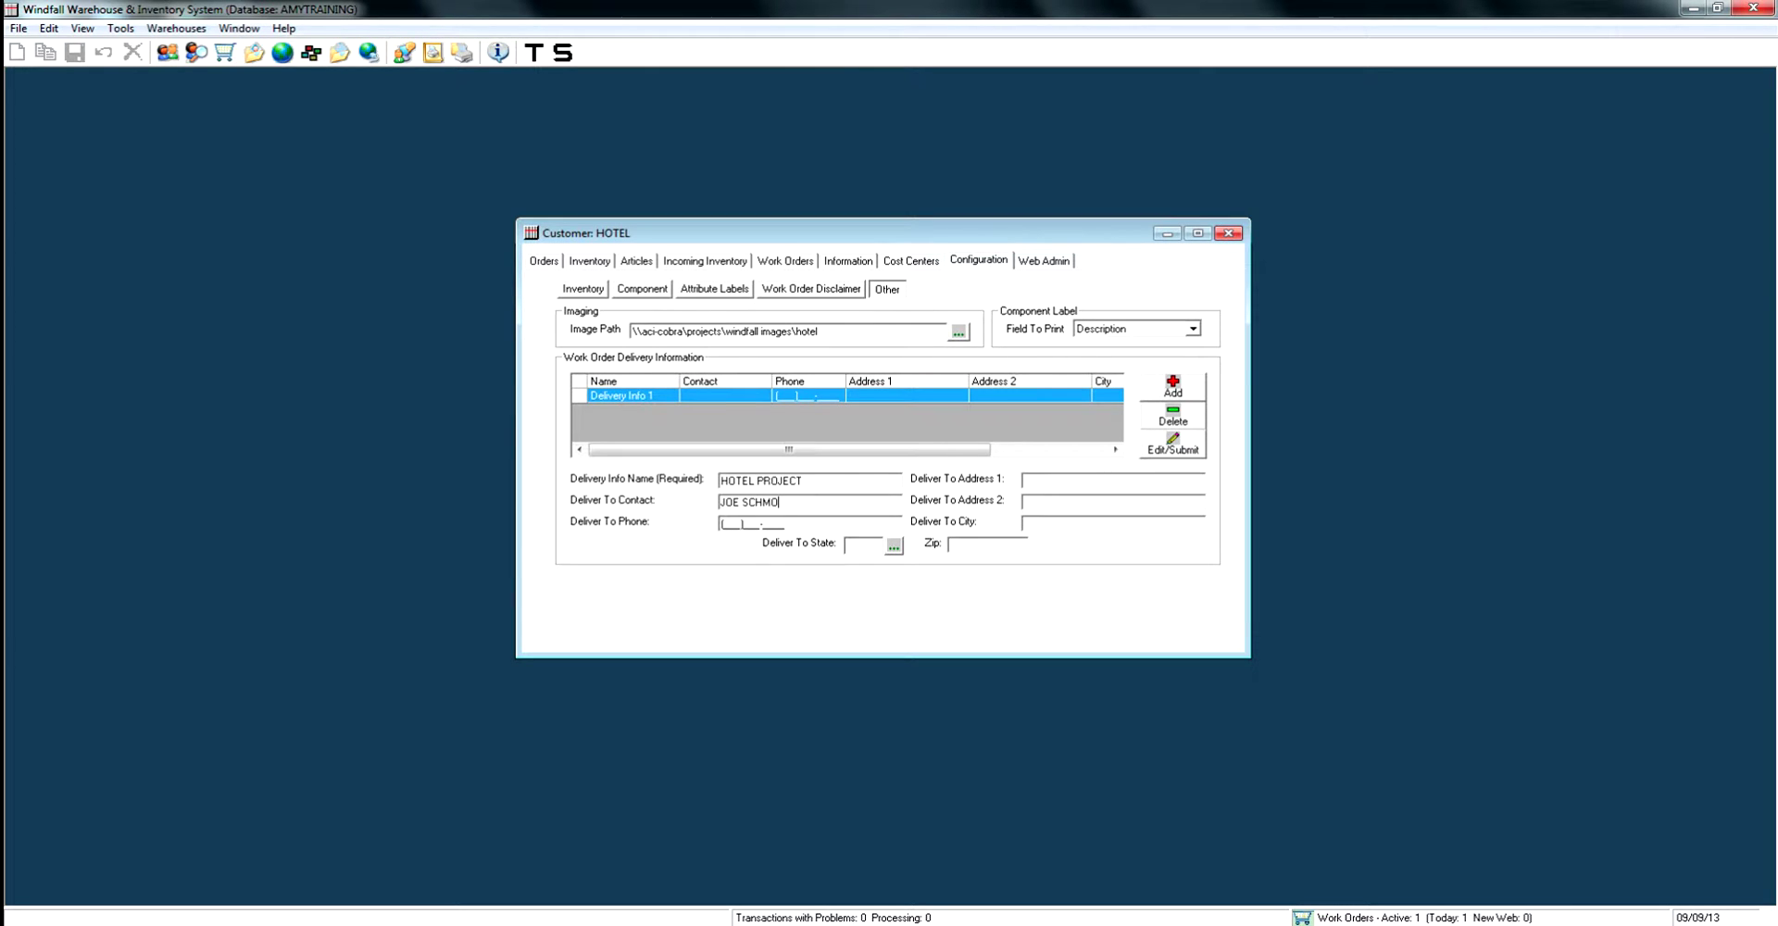
type("3145555555")
type("123 A")
key("BackSpace")
type("HAPPY STSAINT LOUIS")
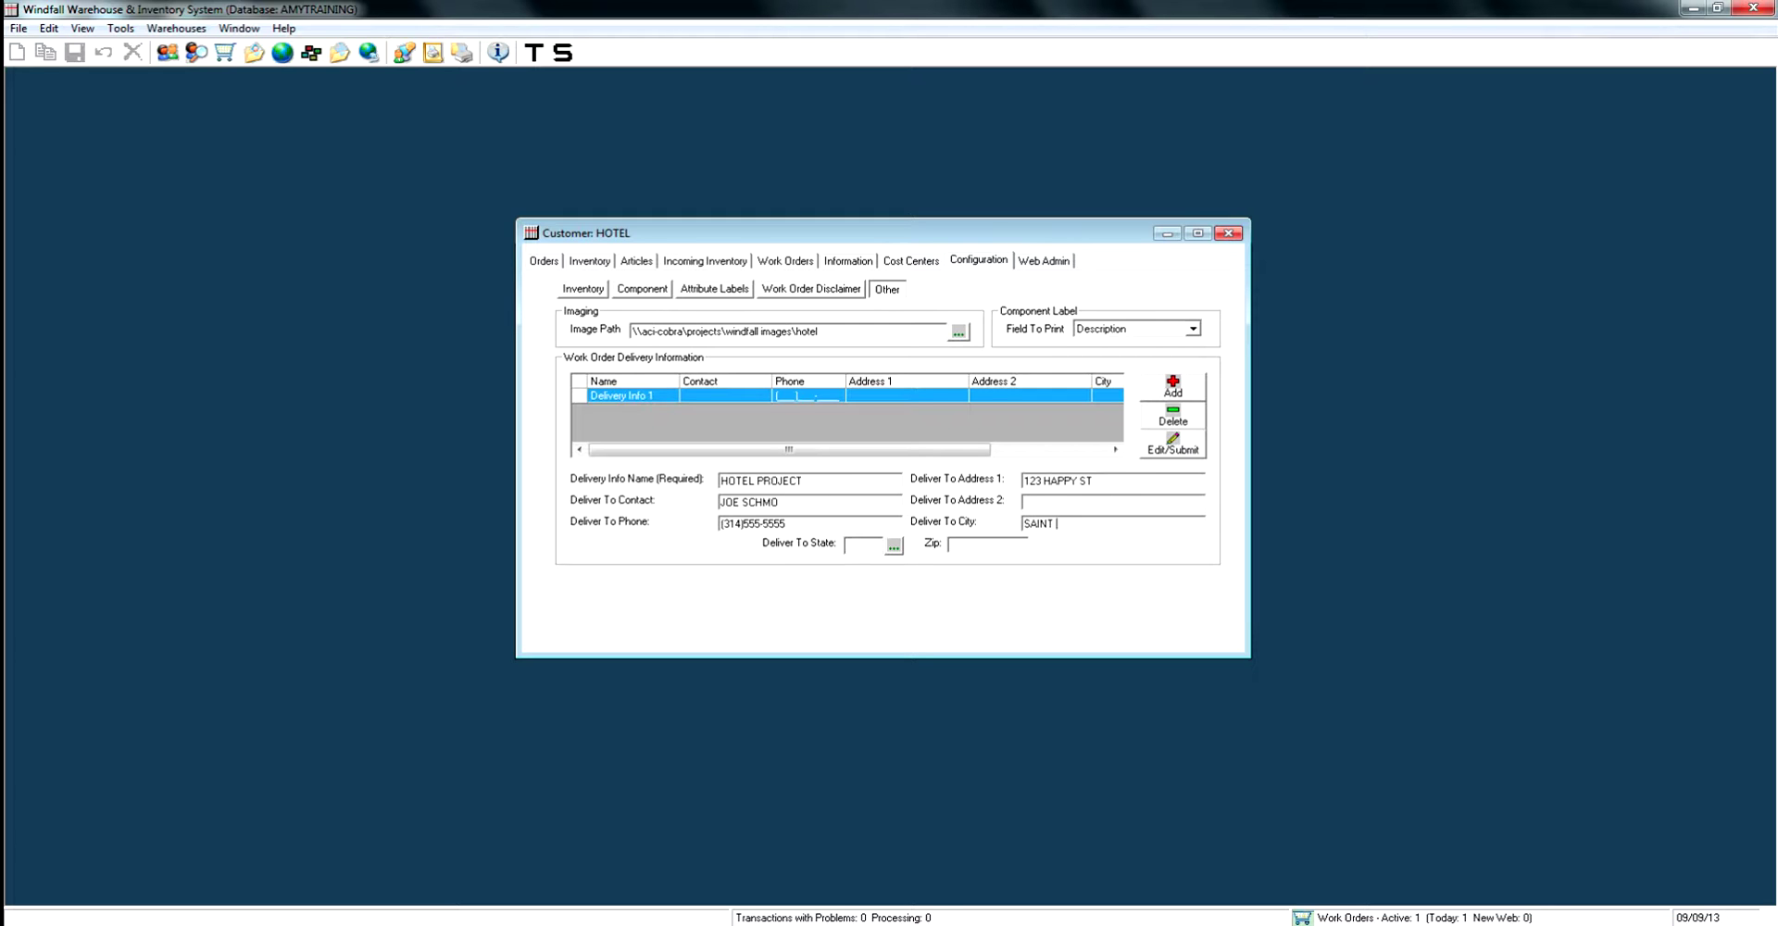
left_click(862, 545)
type("MO")
key("Tab")
type("63044")
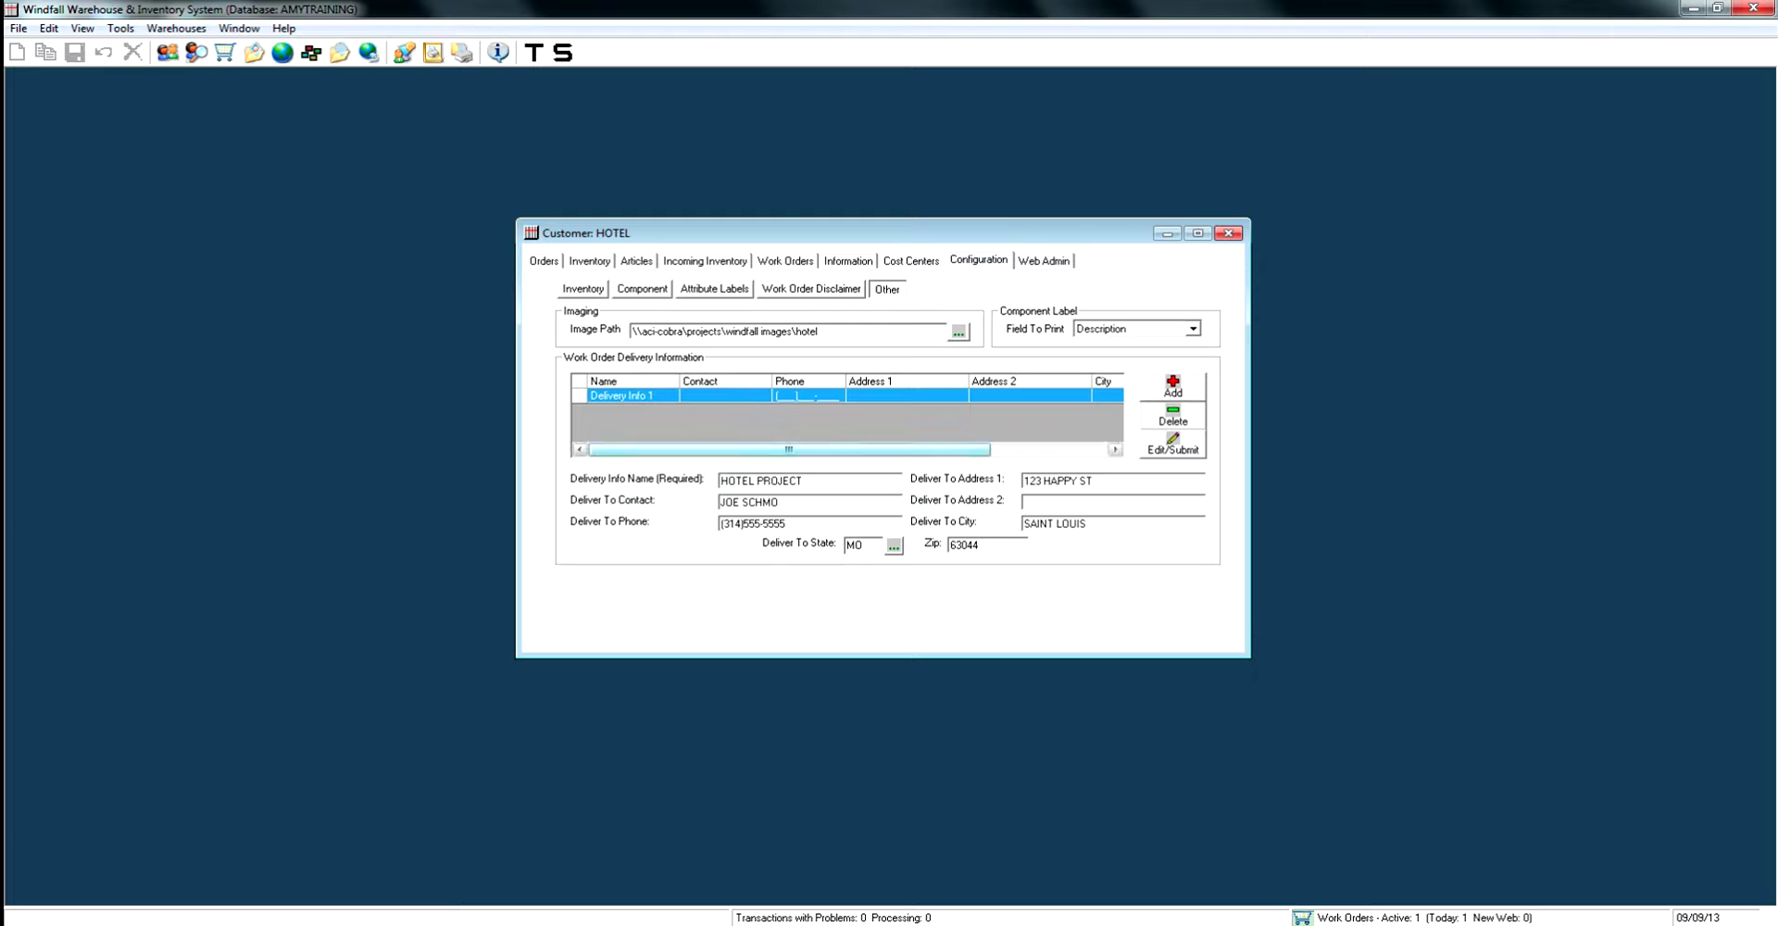
key("Return")
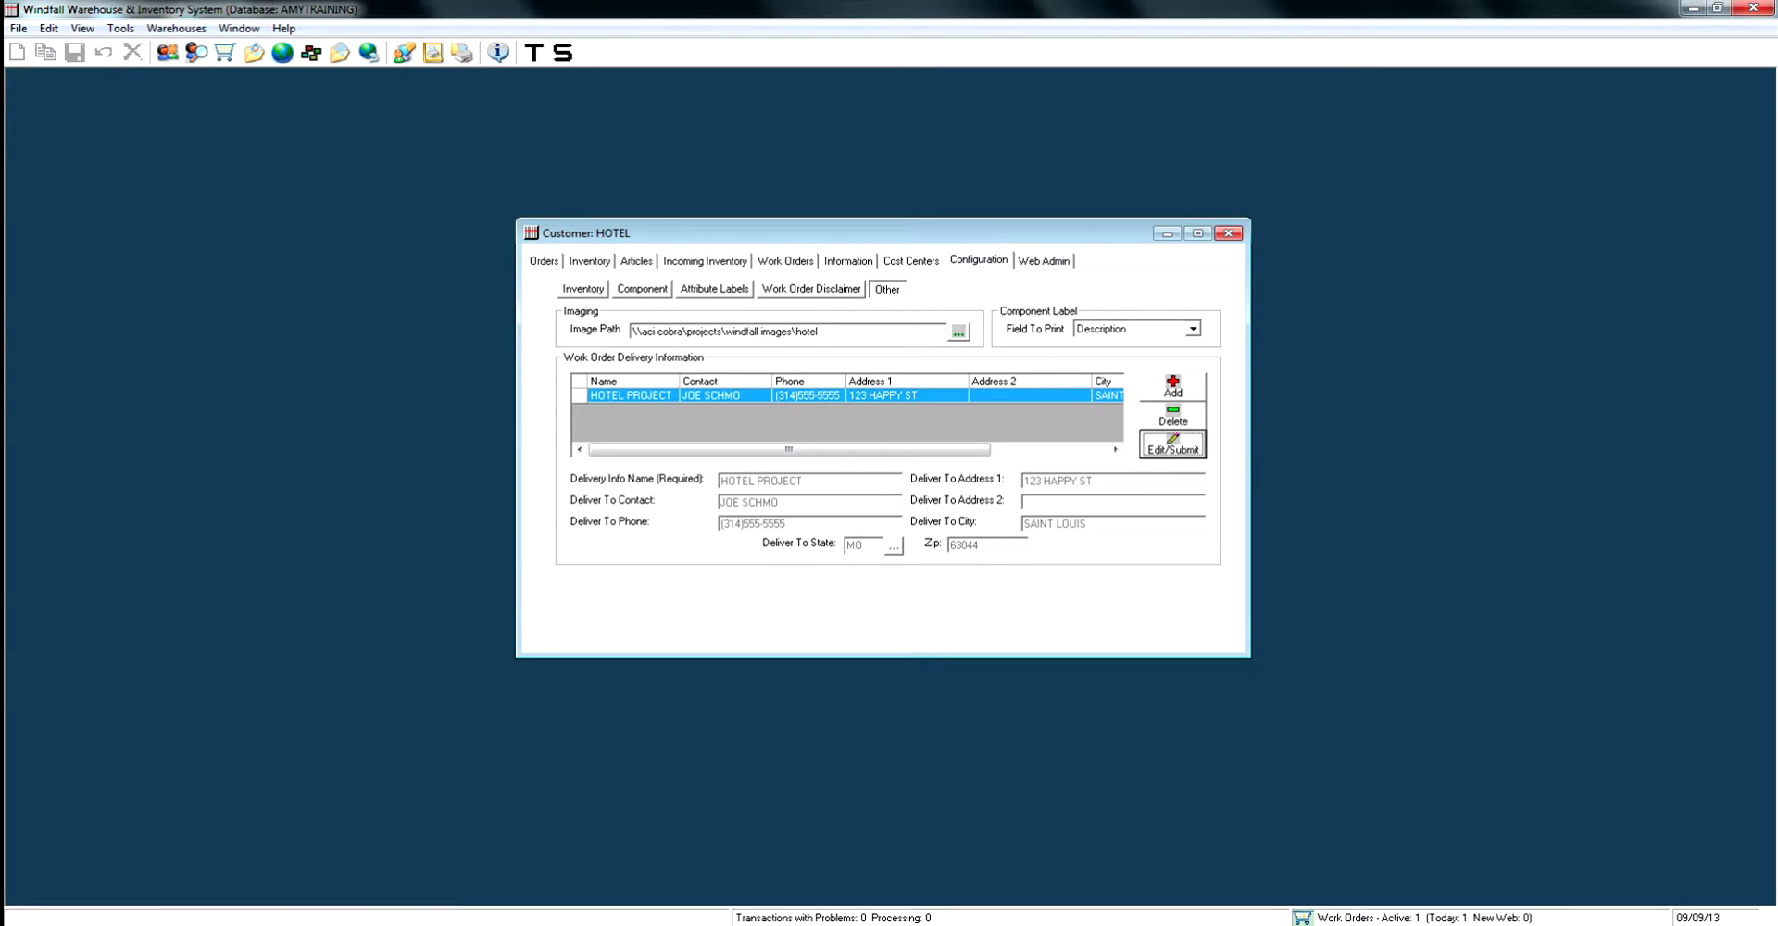
Set work order 13WO1's Delivery Info Name to HOTEL PROJECT and save the order.
left_click(786, 260)
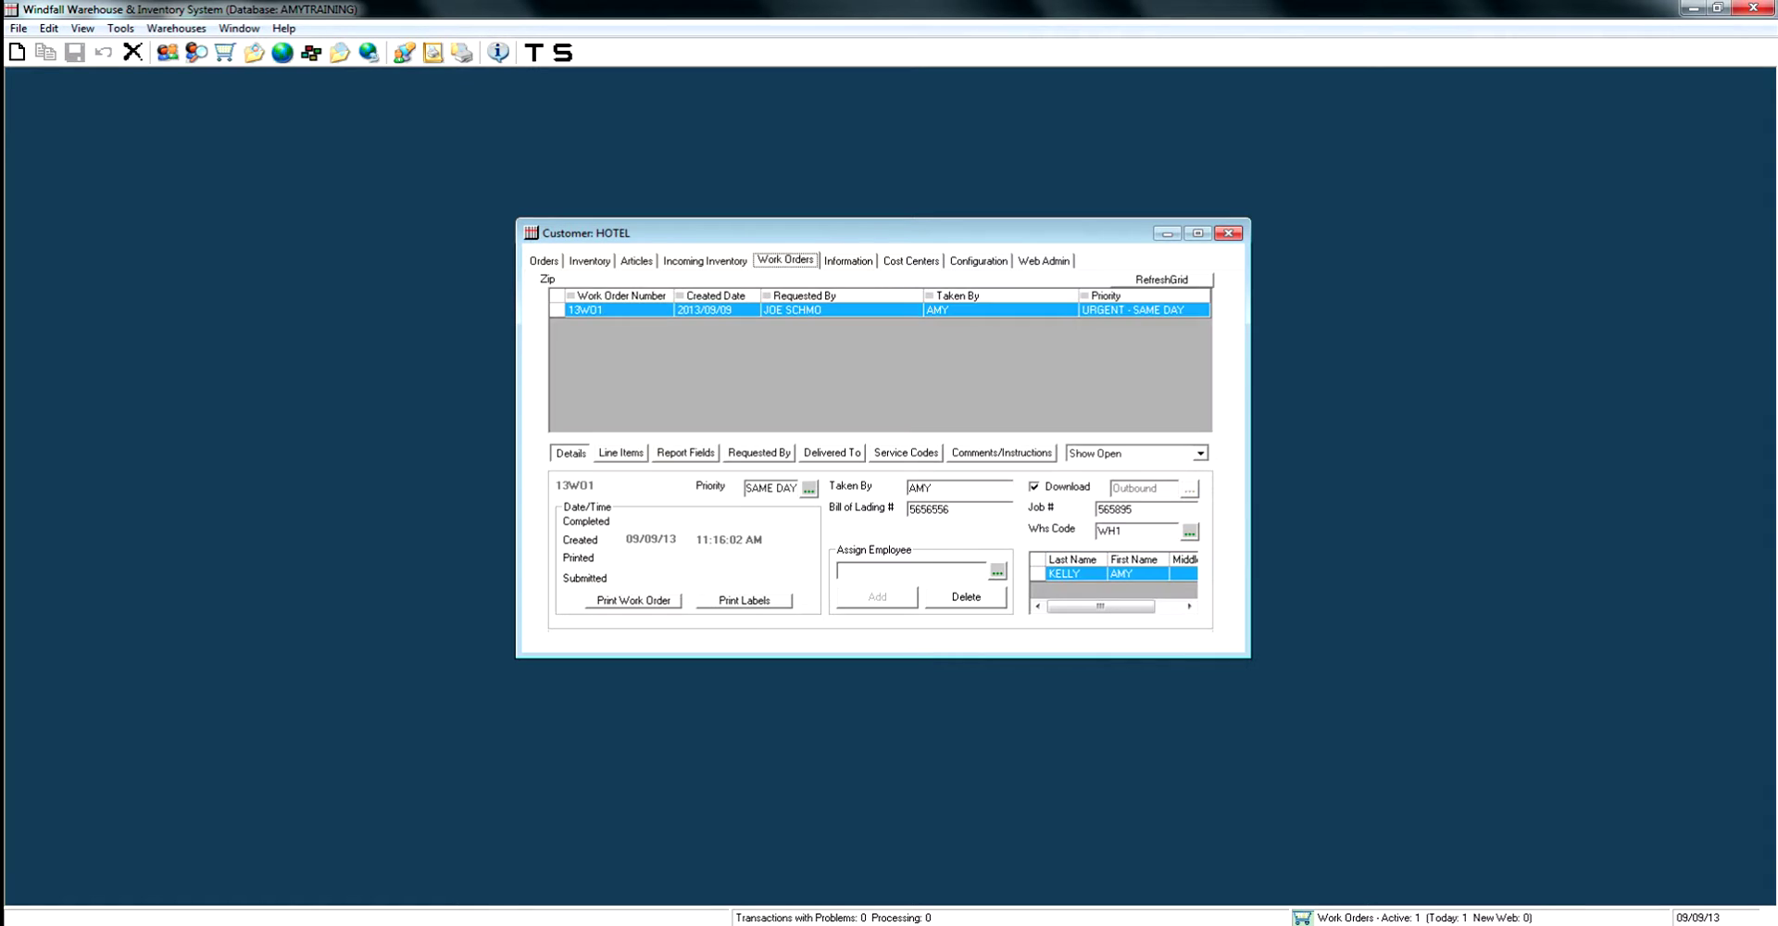
left_click(833, 452)
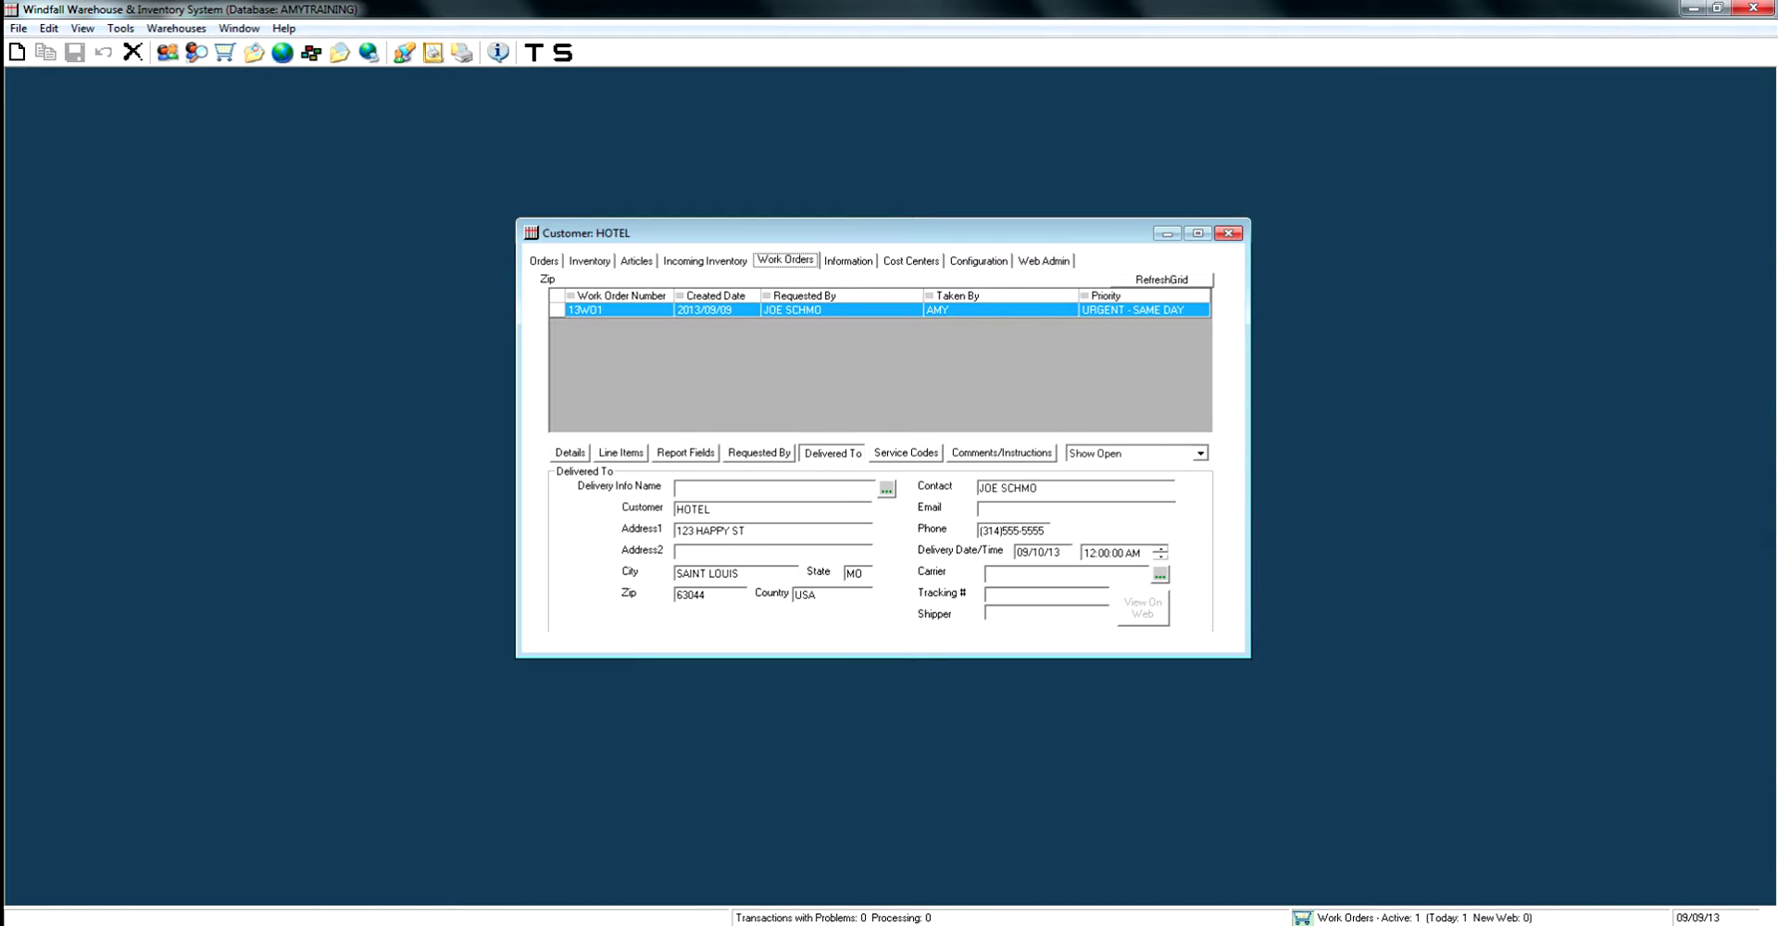
left_click(887, 488)
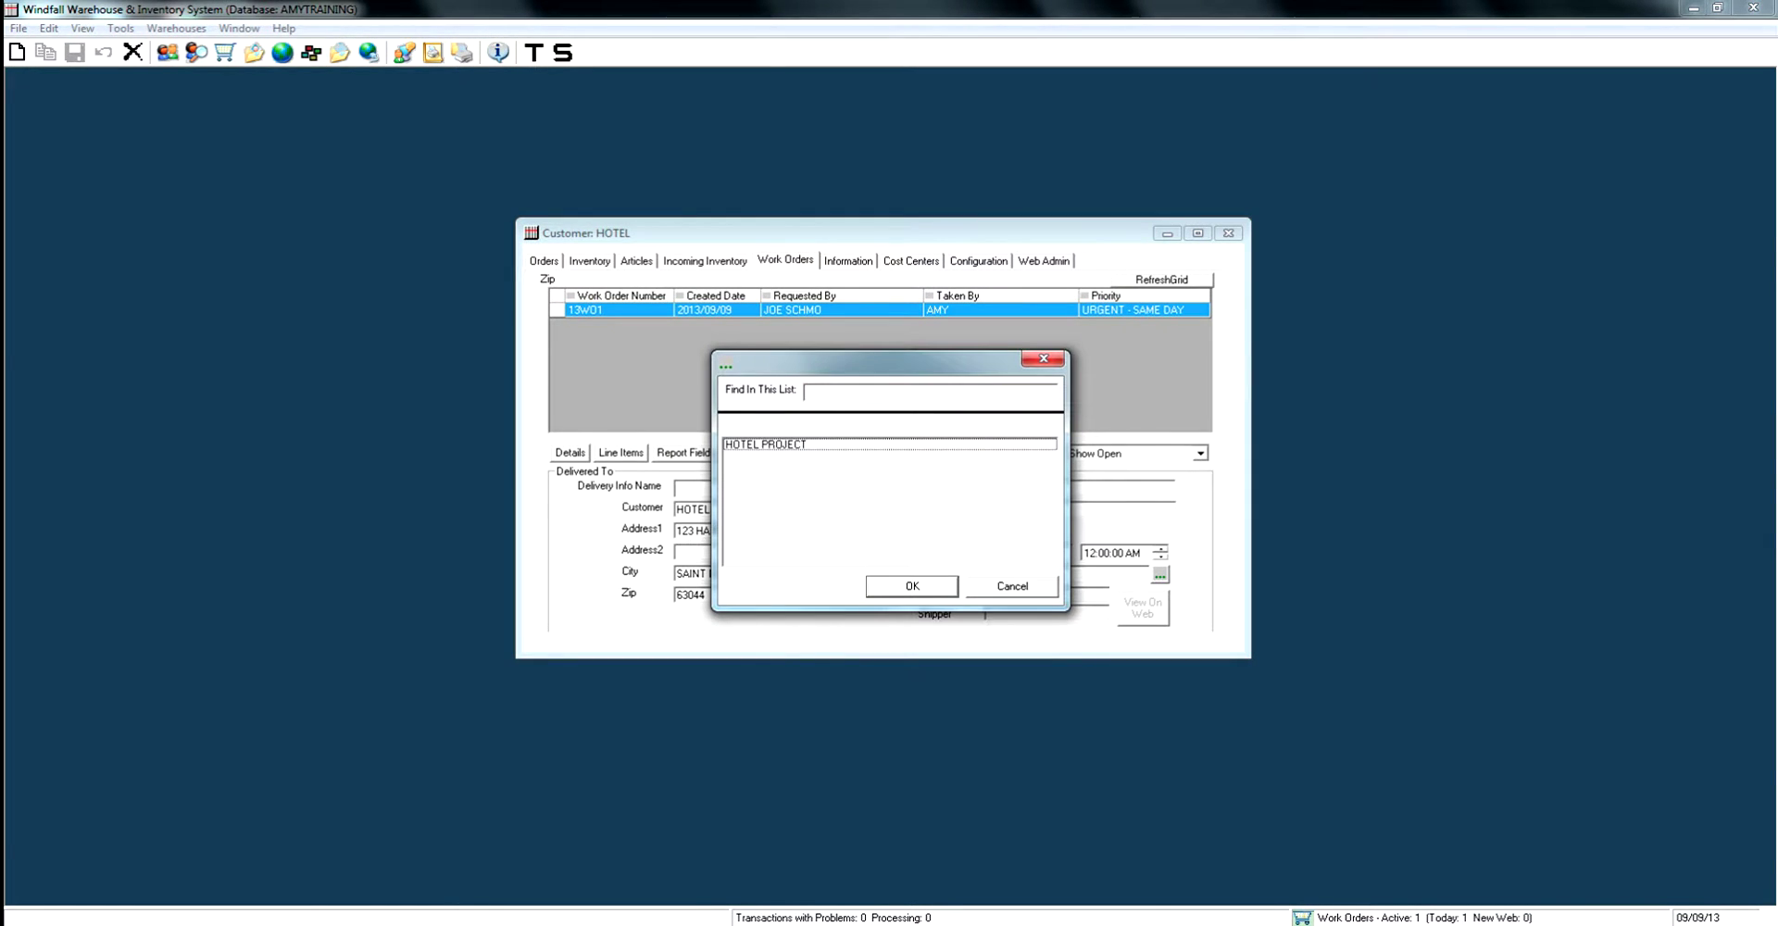
left_click(765, 443)
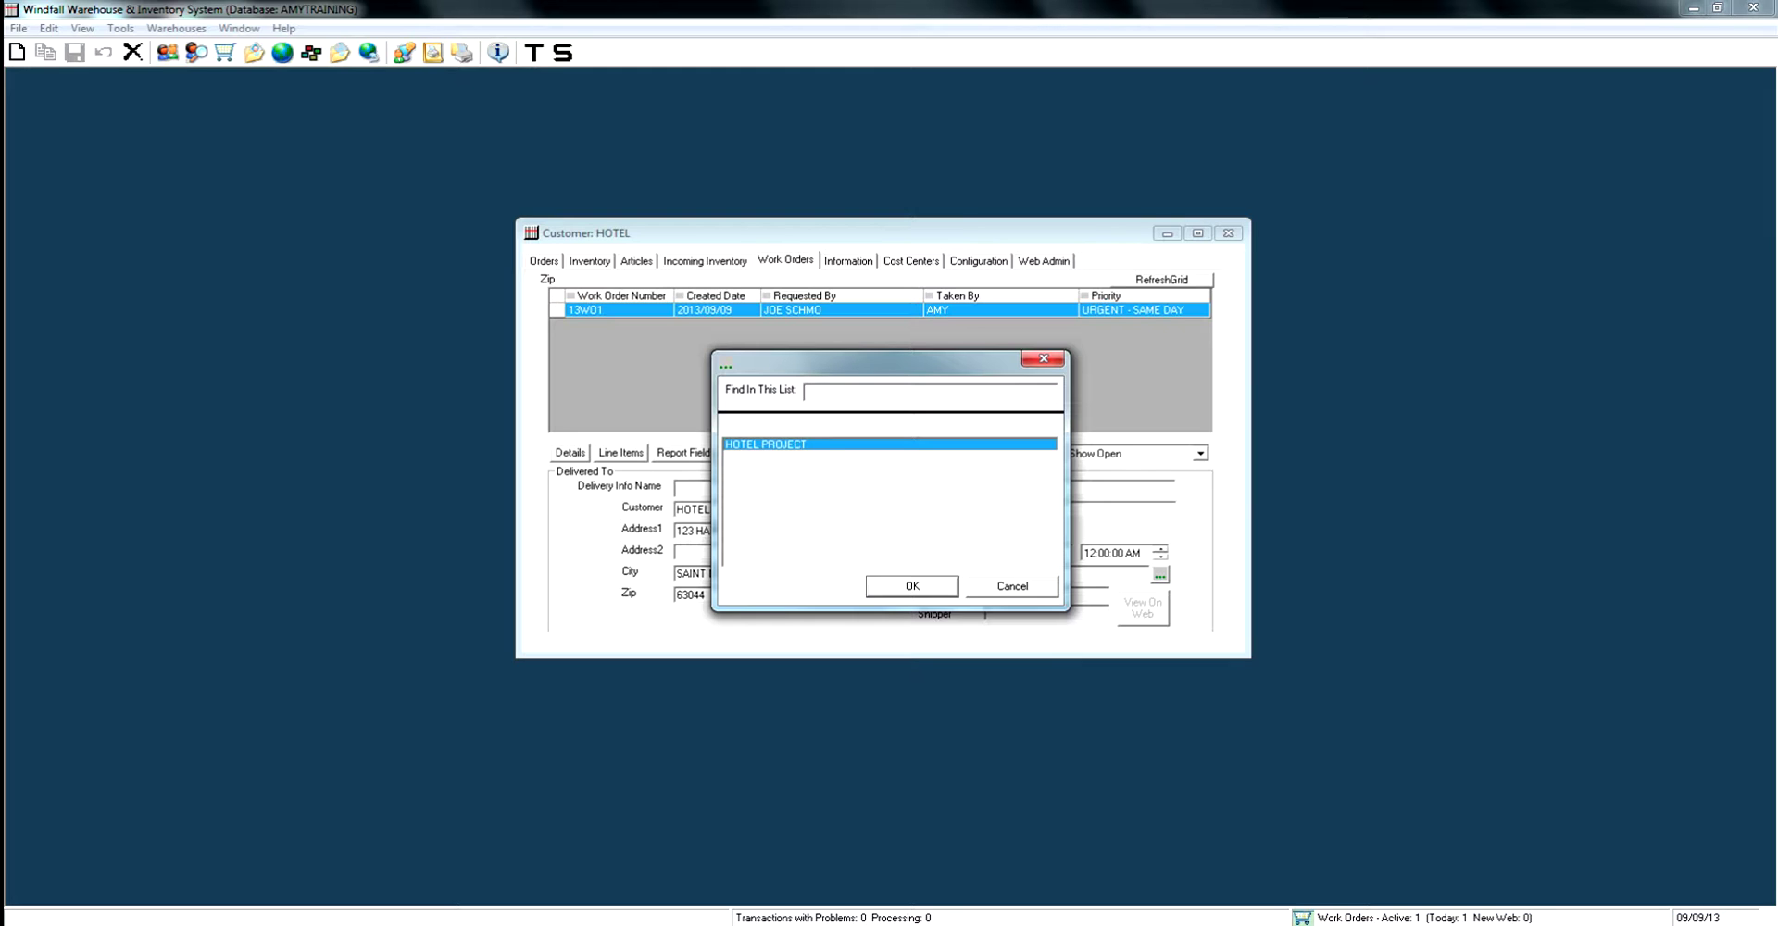
key("Return")
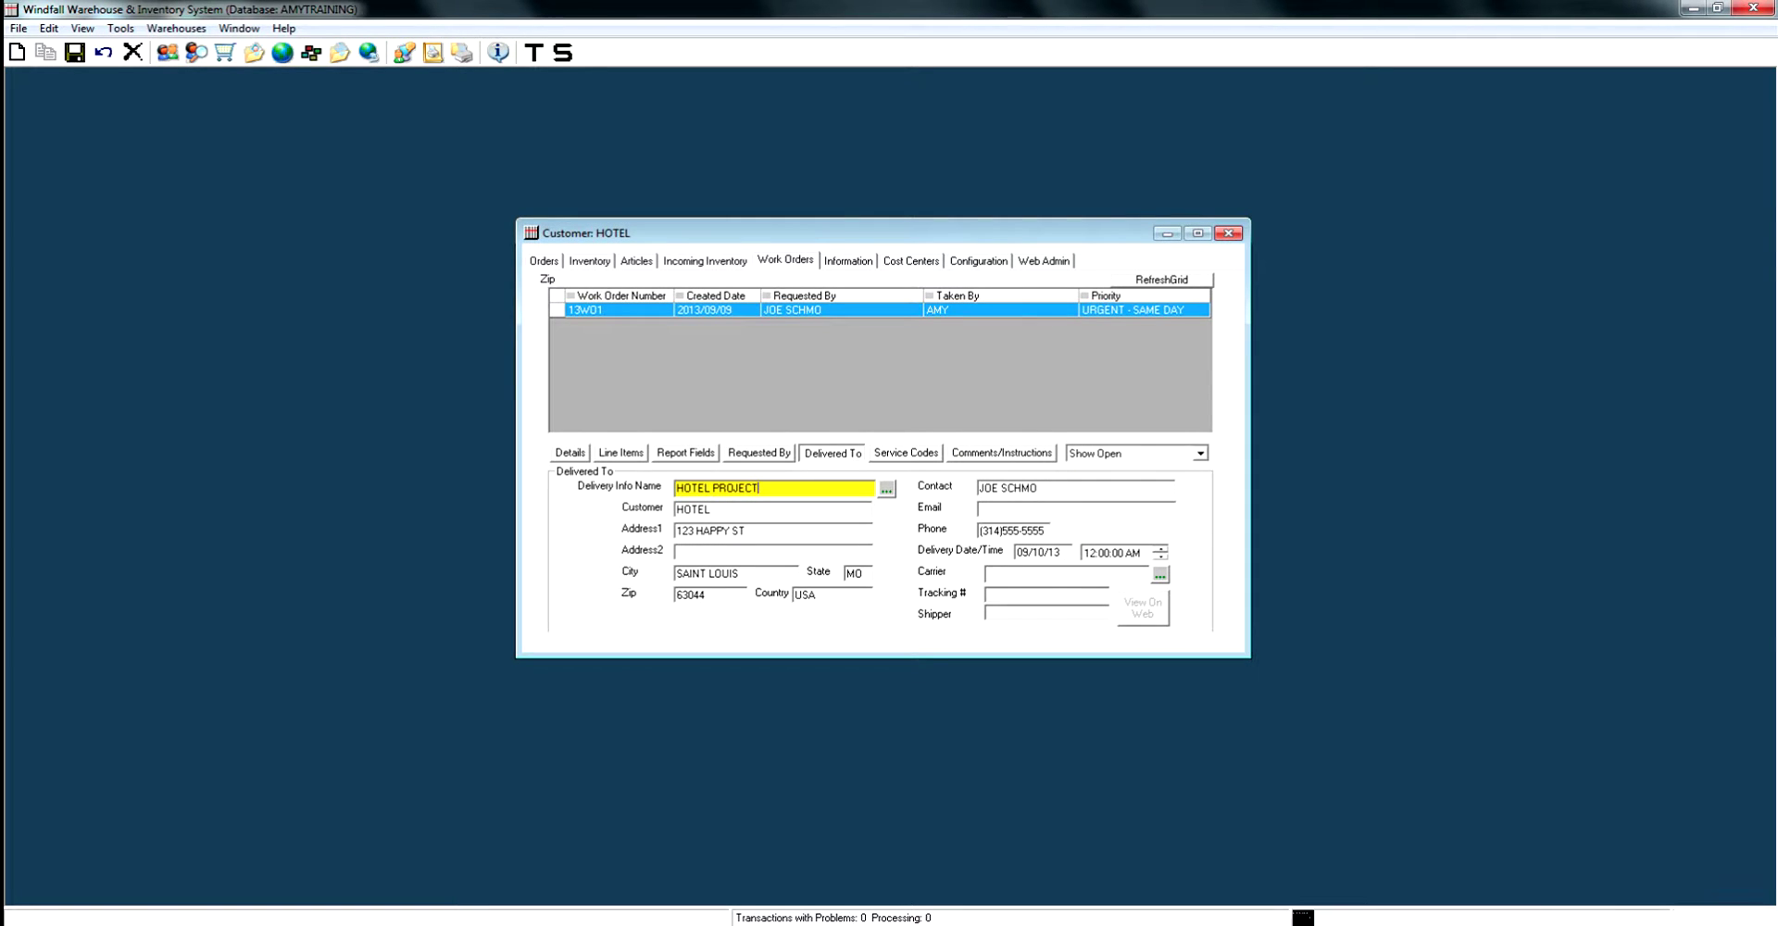
key("ctrl+s")
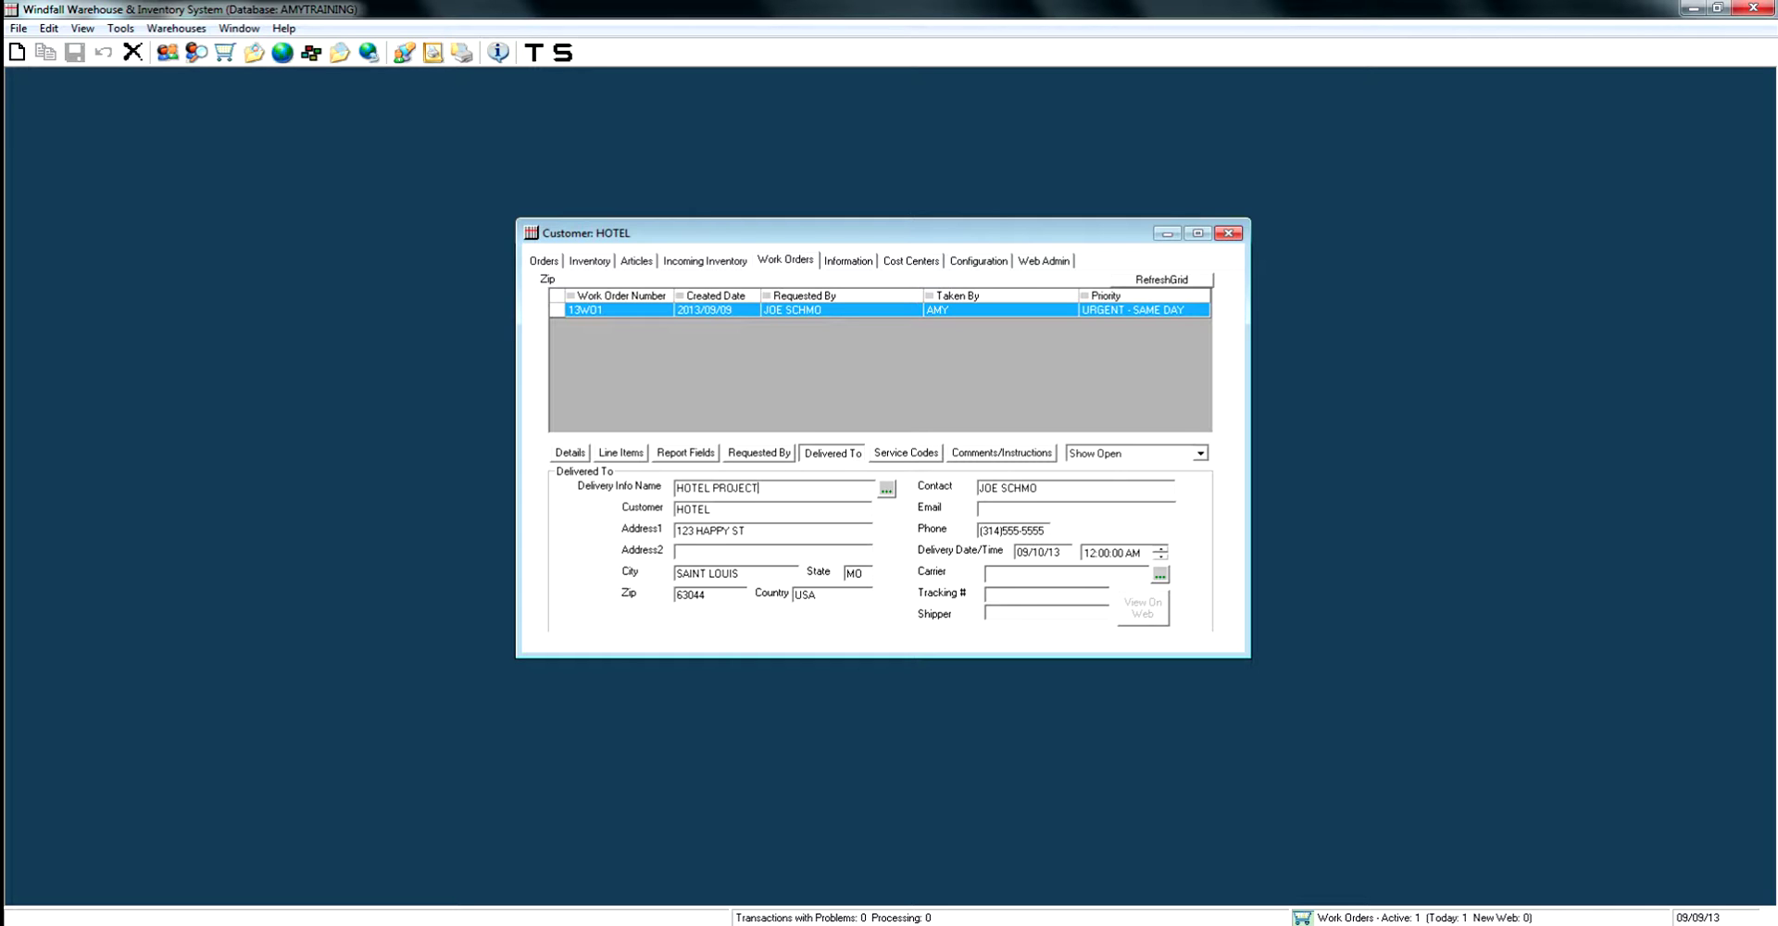
left_click(1003, 453)
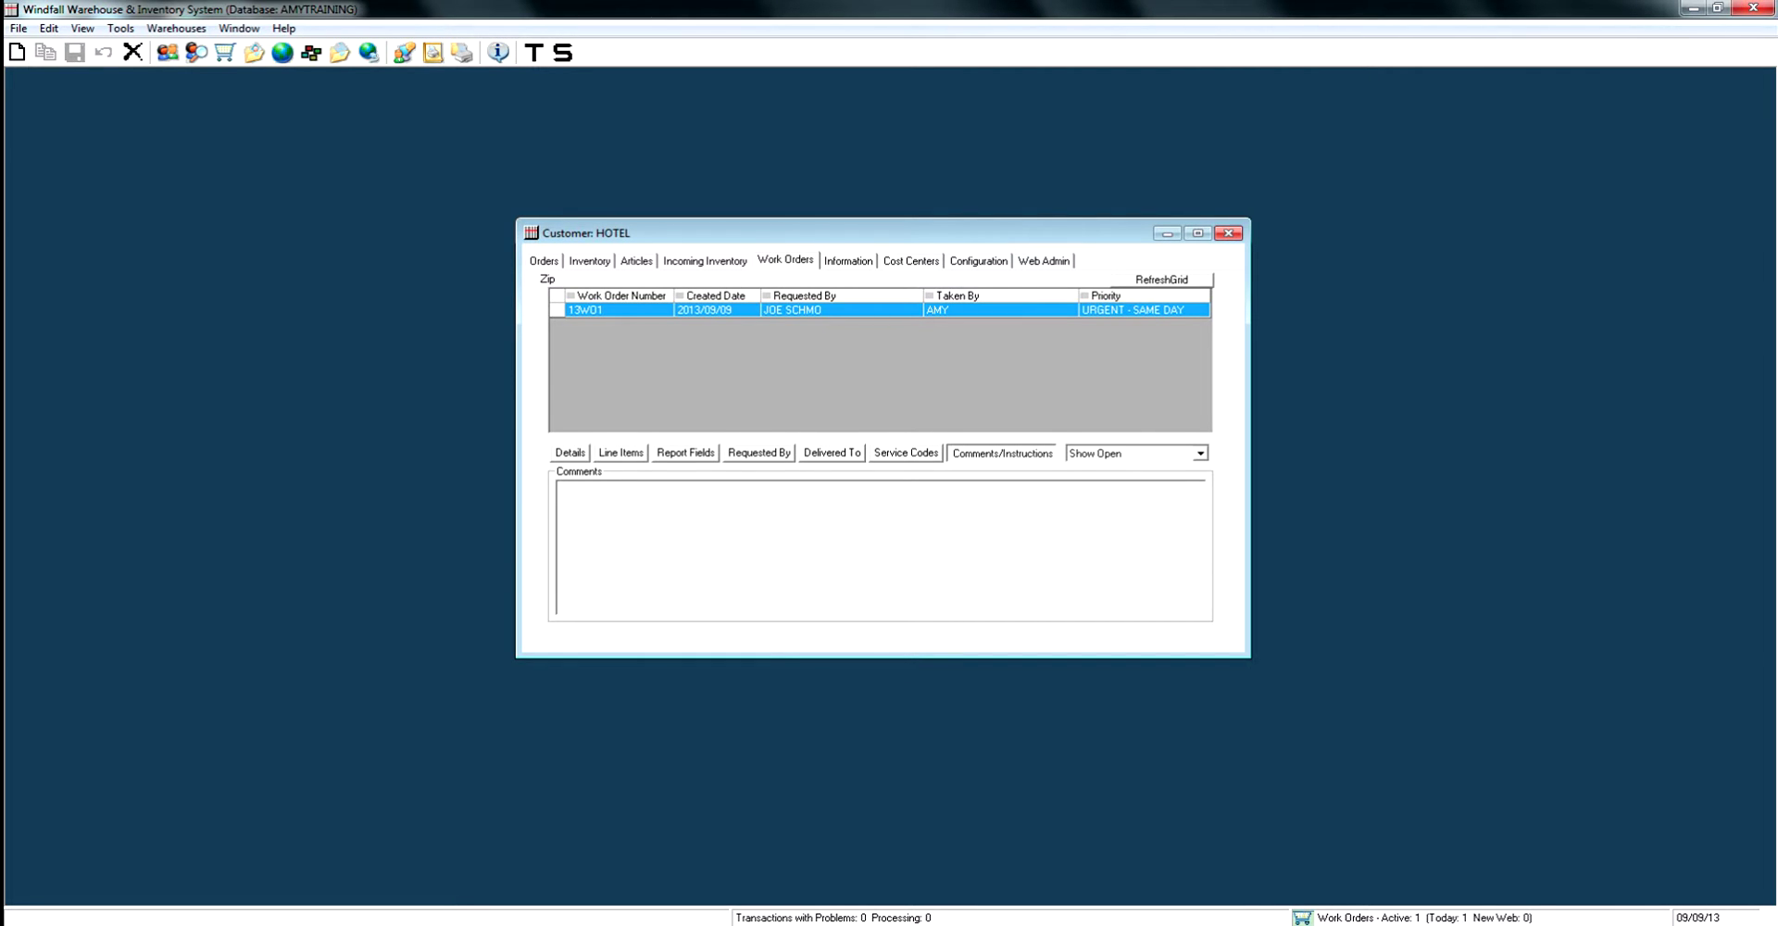
Enter and save the comment 'DELIVER TO BACK' on work order 13WO1, then return to Details.
type("DELIVER TO BACK")
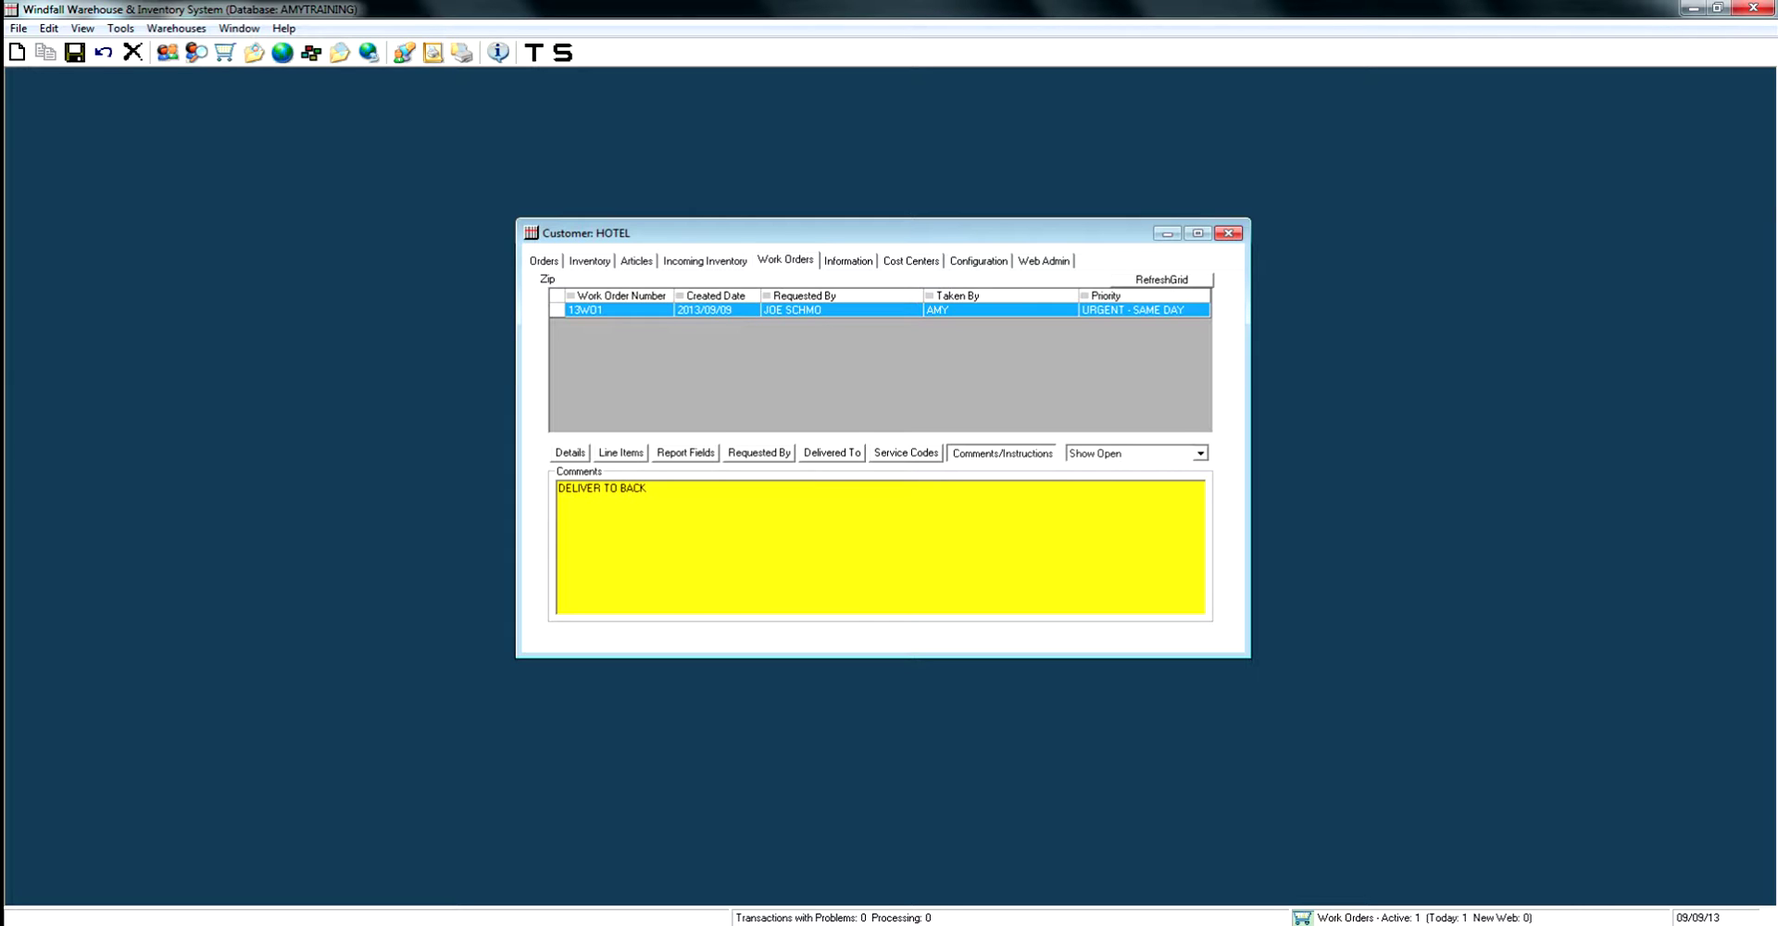
key("ctrl+s")
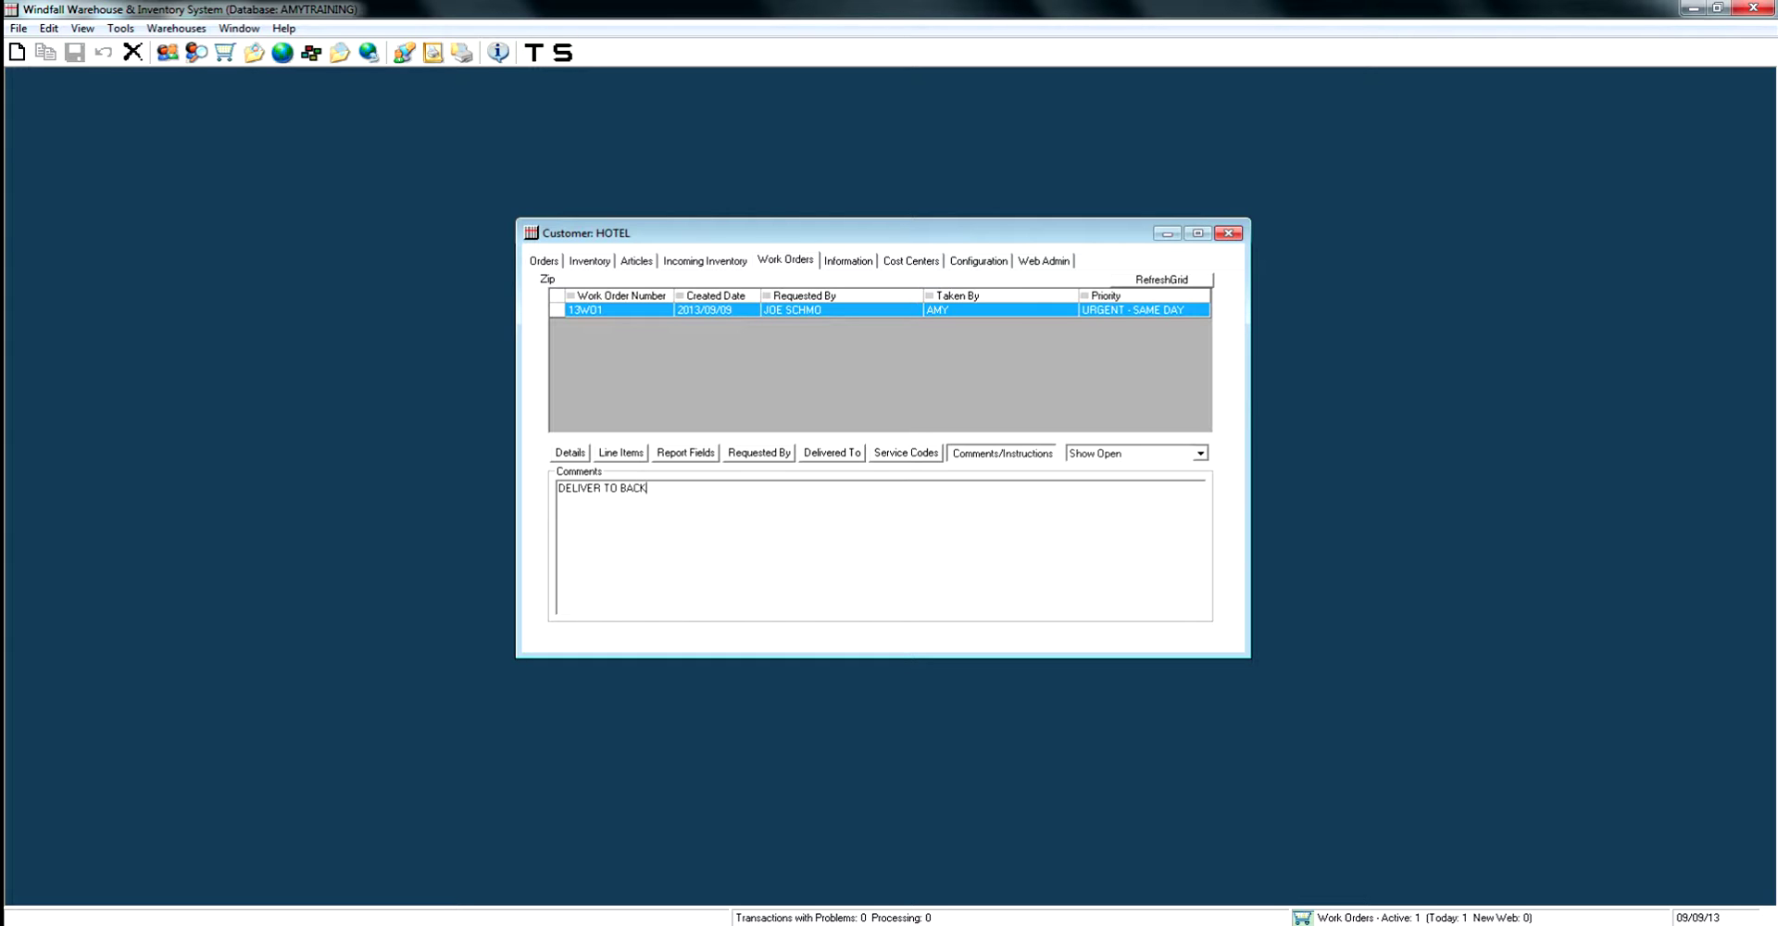
key("ctrl+Tab")
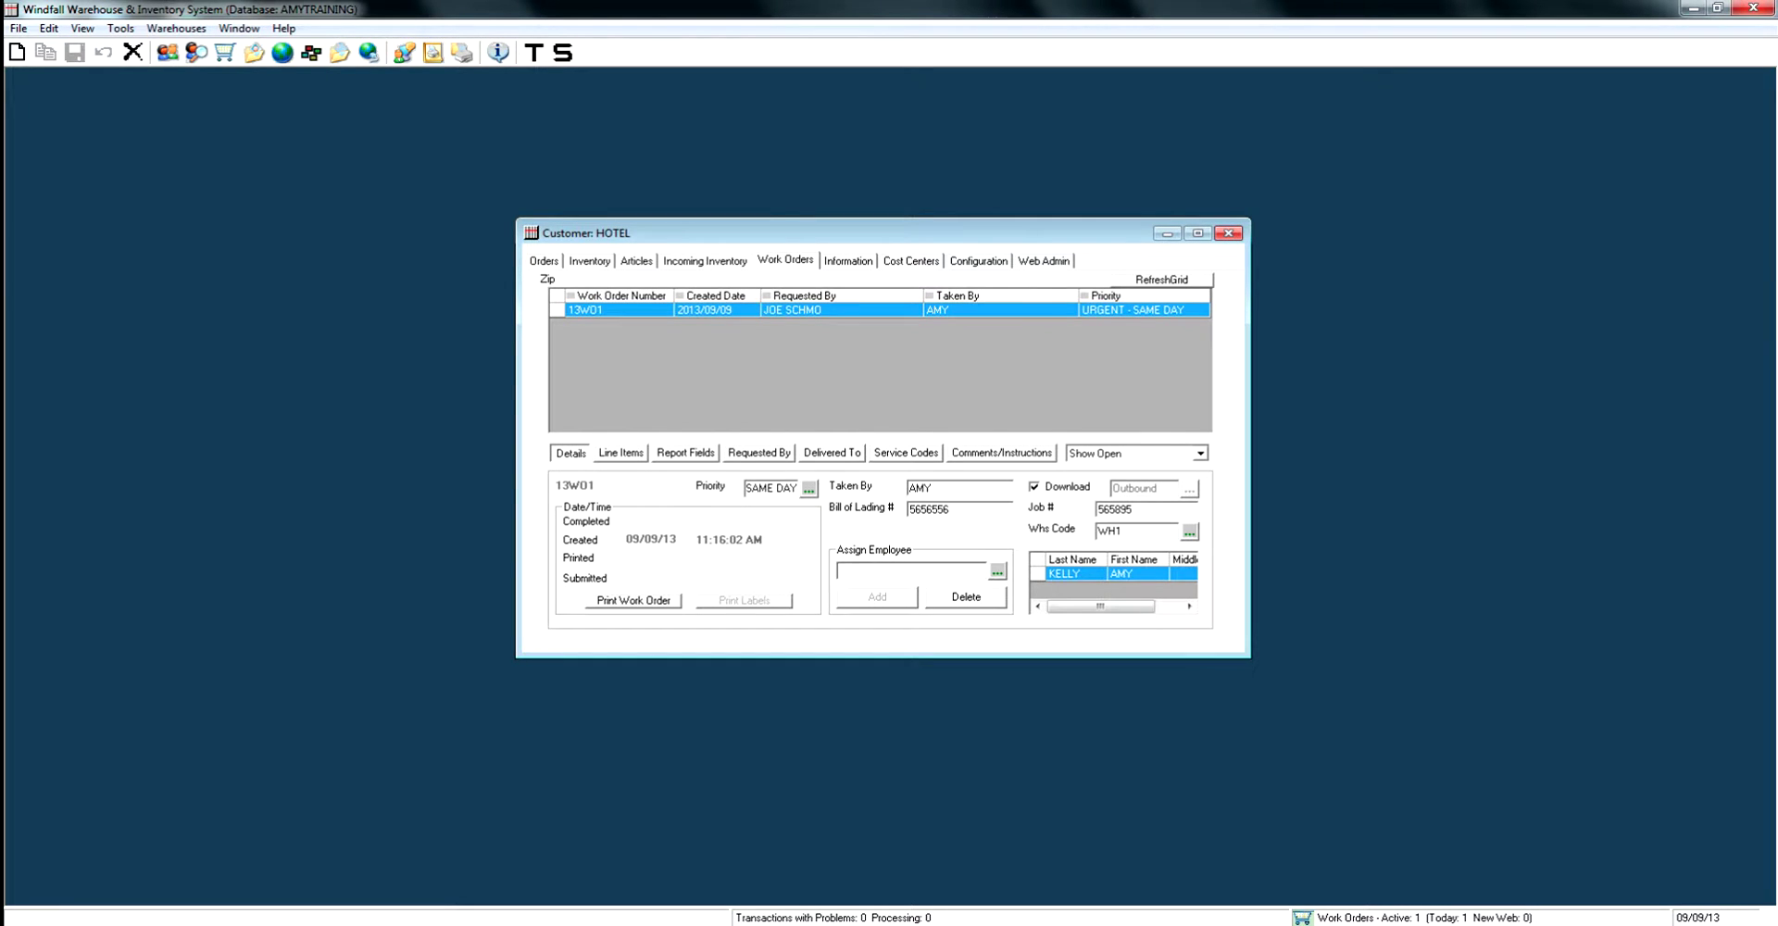
Open the rptWorkOrder print preview for work order 13WO1.
key("Return")
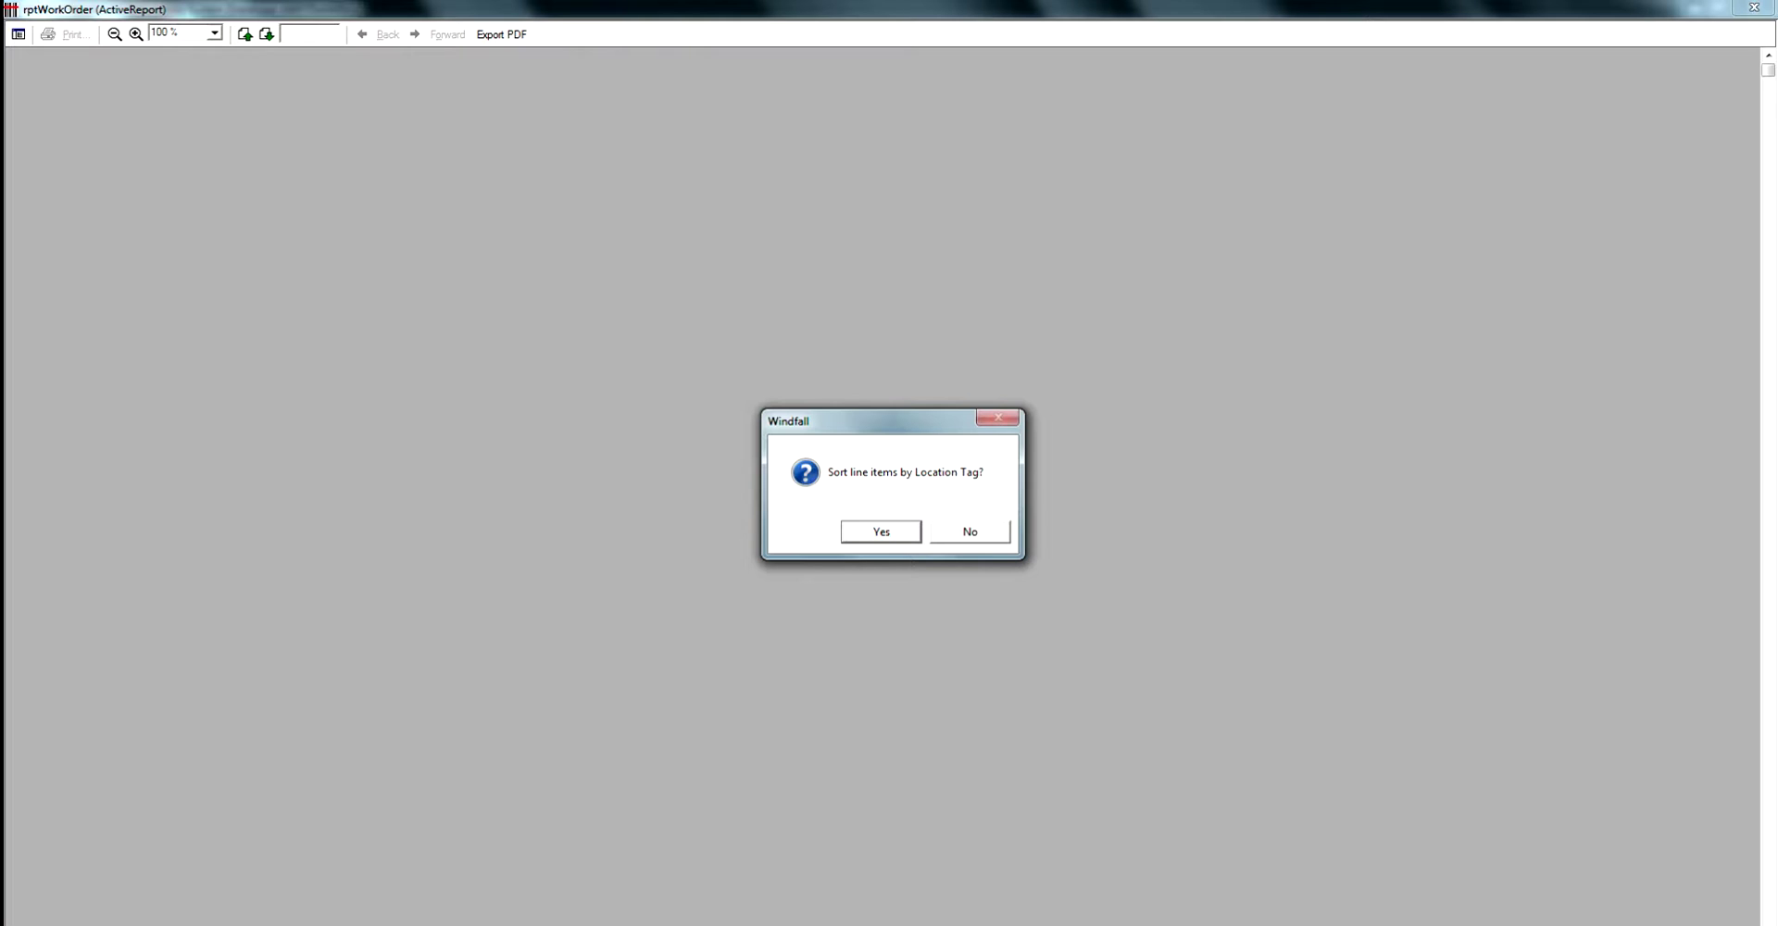
Answer the Location Tag sort prompt and review pages 1 and 2 of the Warehouse Work Order.
key("Return")
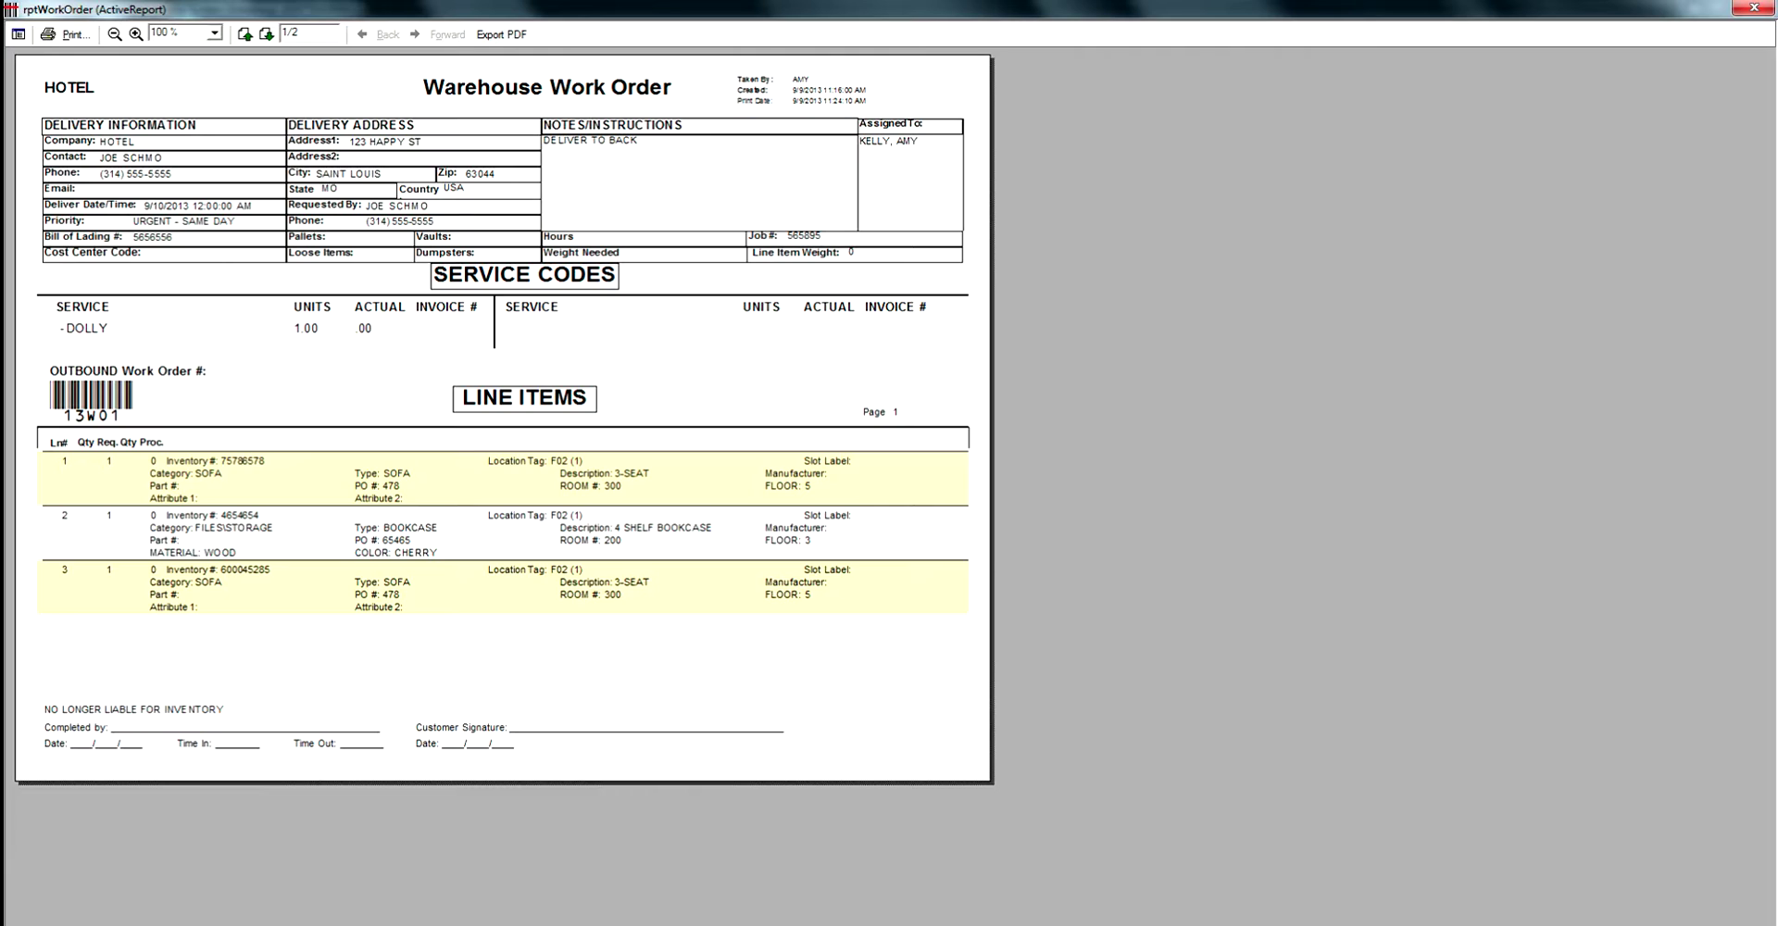
left_click(266, 34)
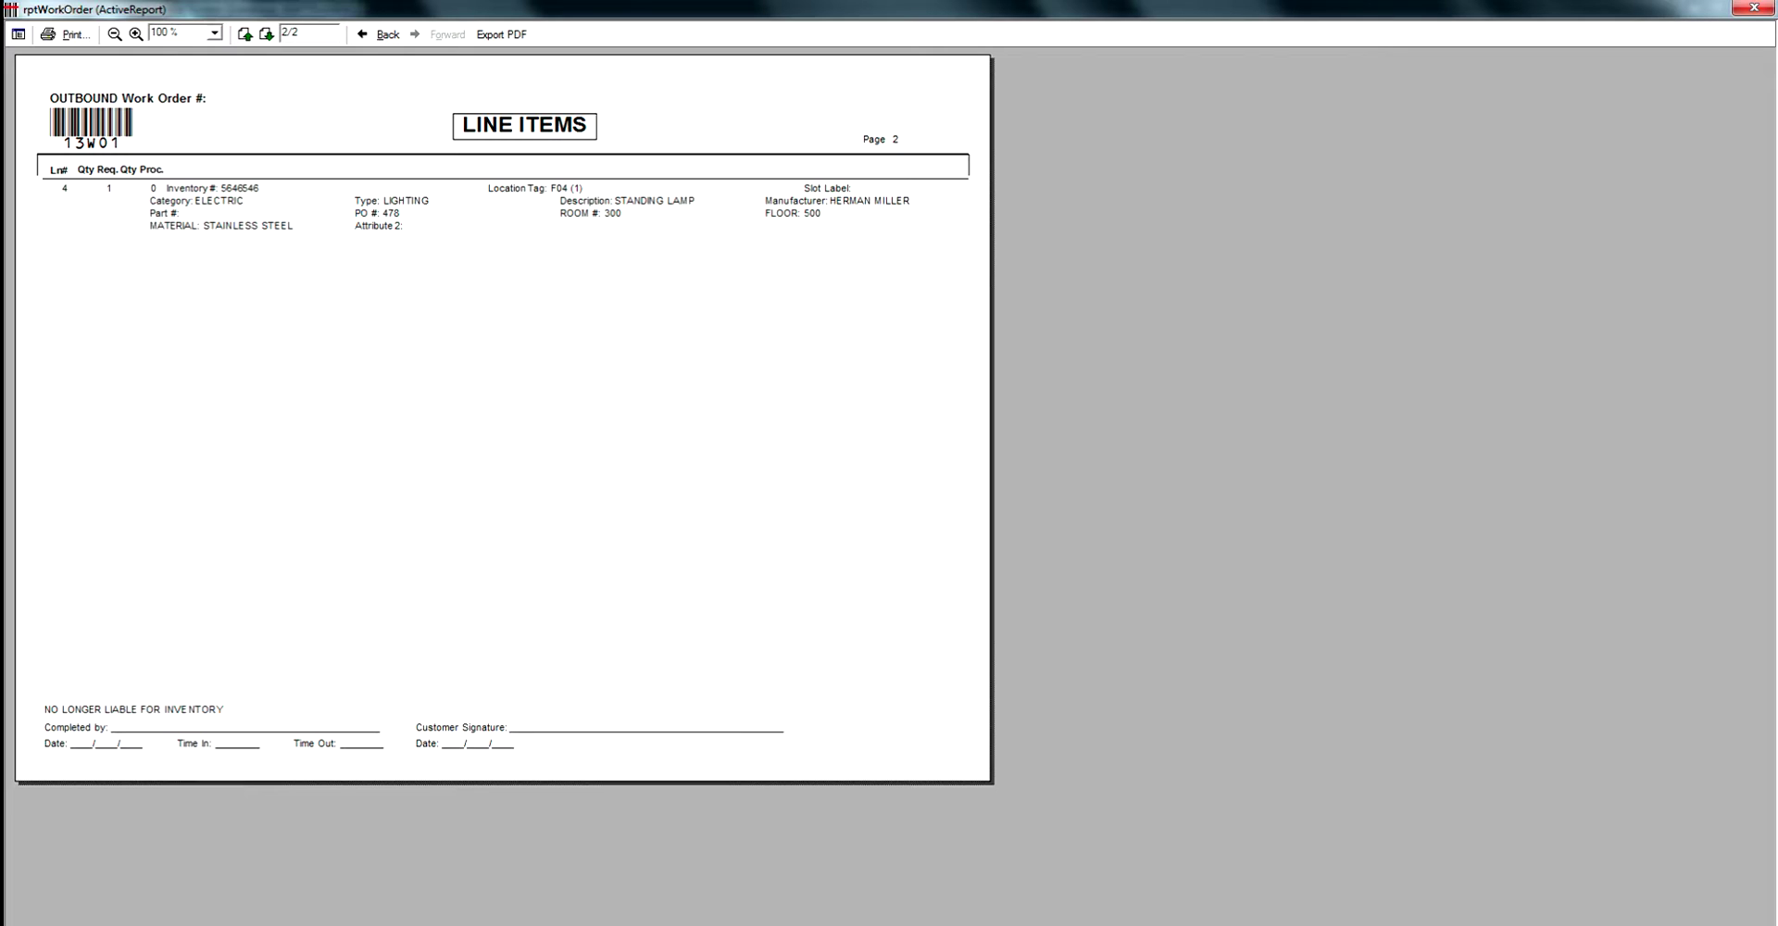
left_click(245, 34)
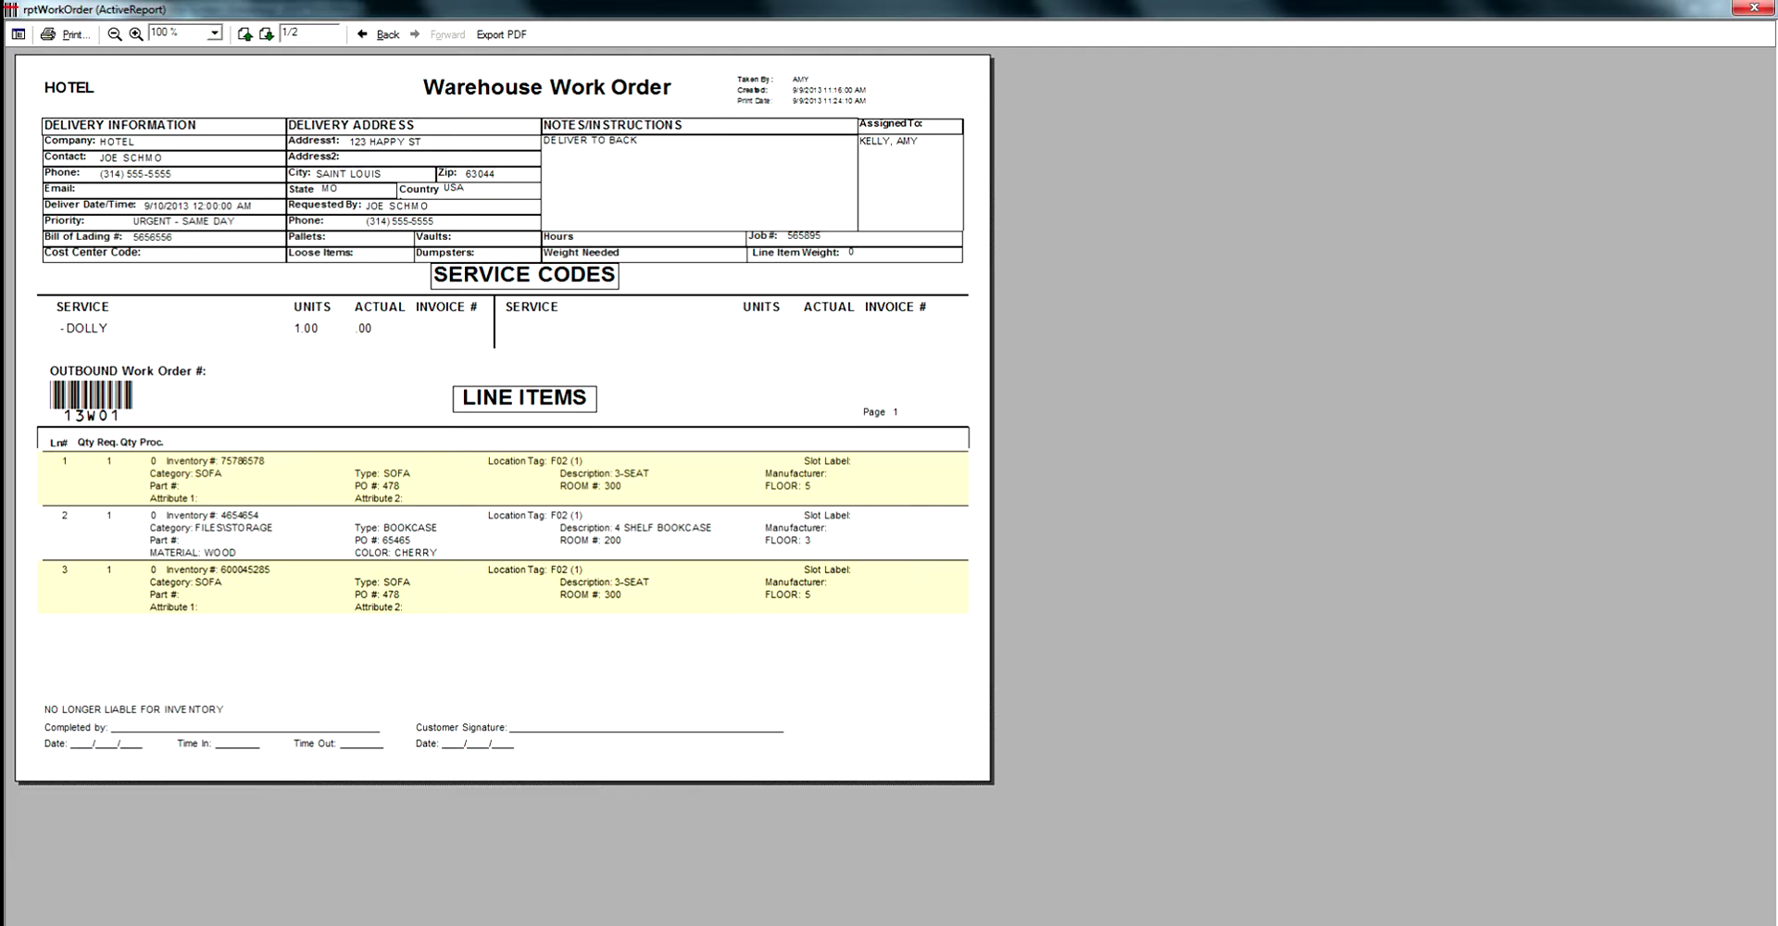
Log in to the mobile scanner with the user ID and password.
key("alt+Tab")
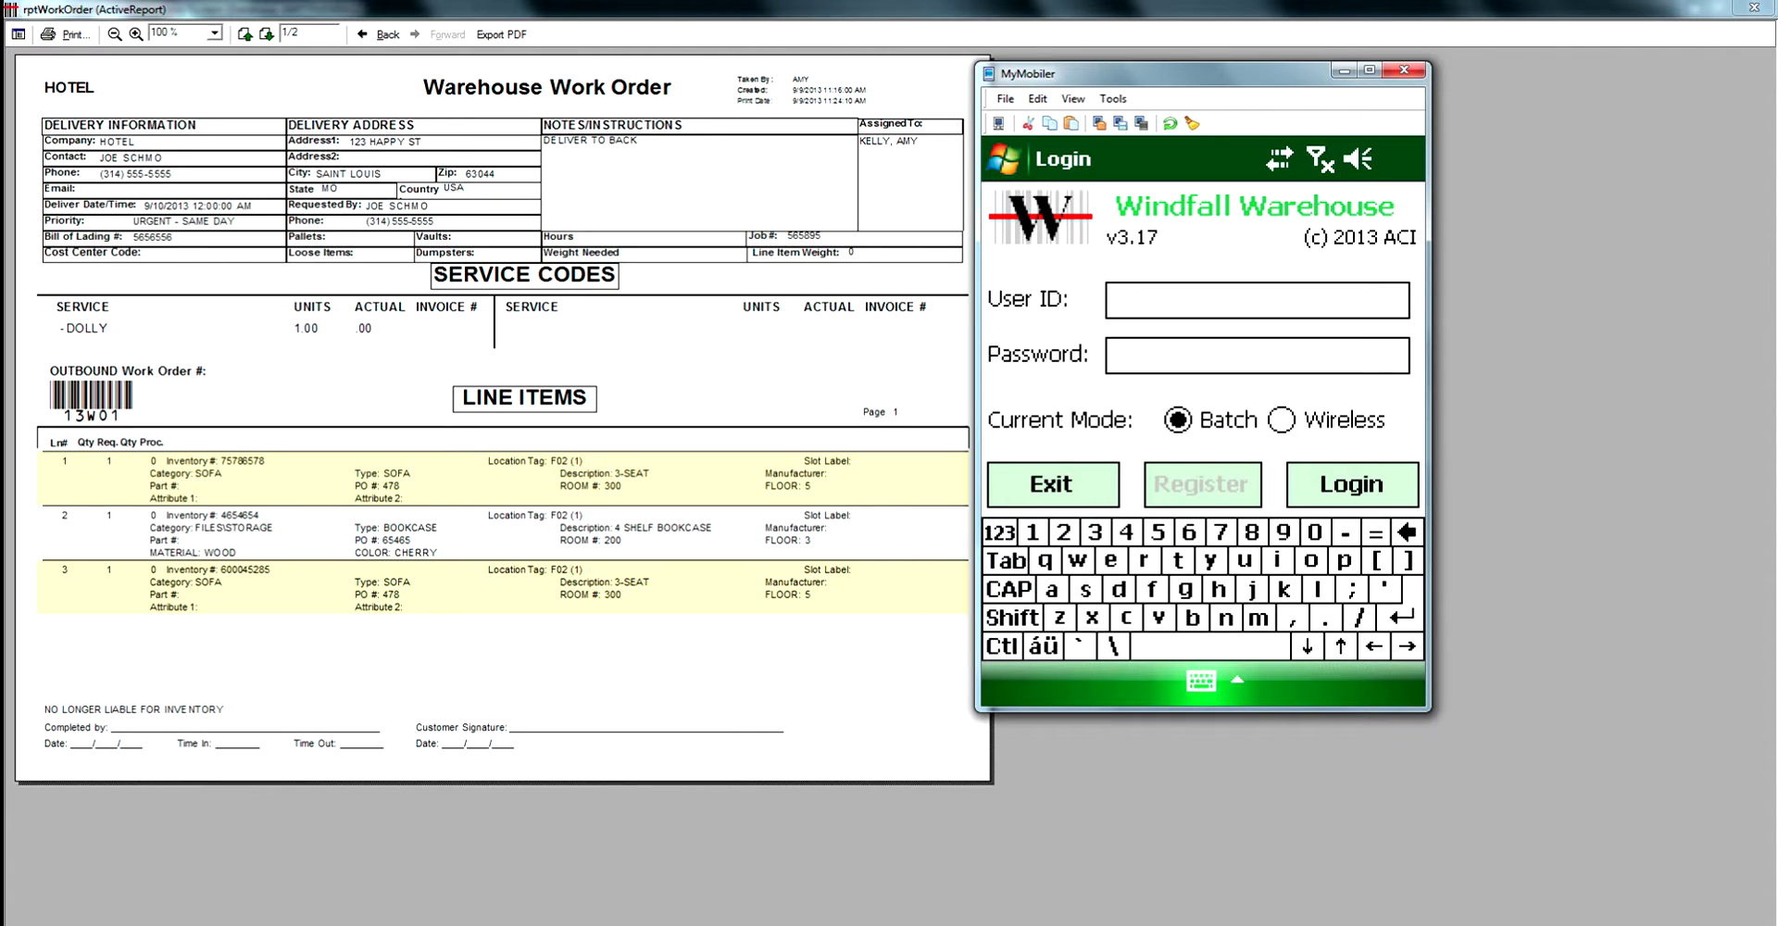
type("SYSTEM")
left_click(1257, 355)
type("*****")
key("Return")
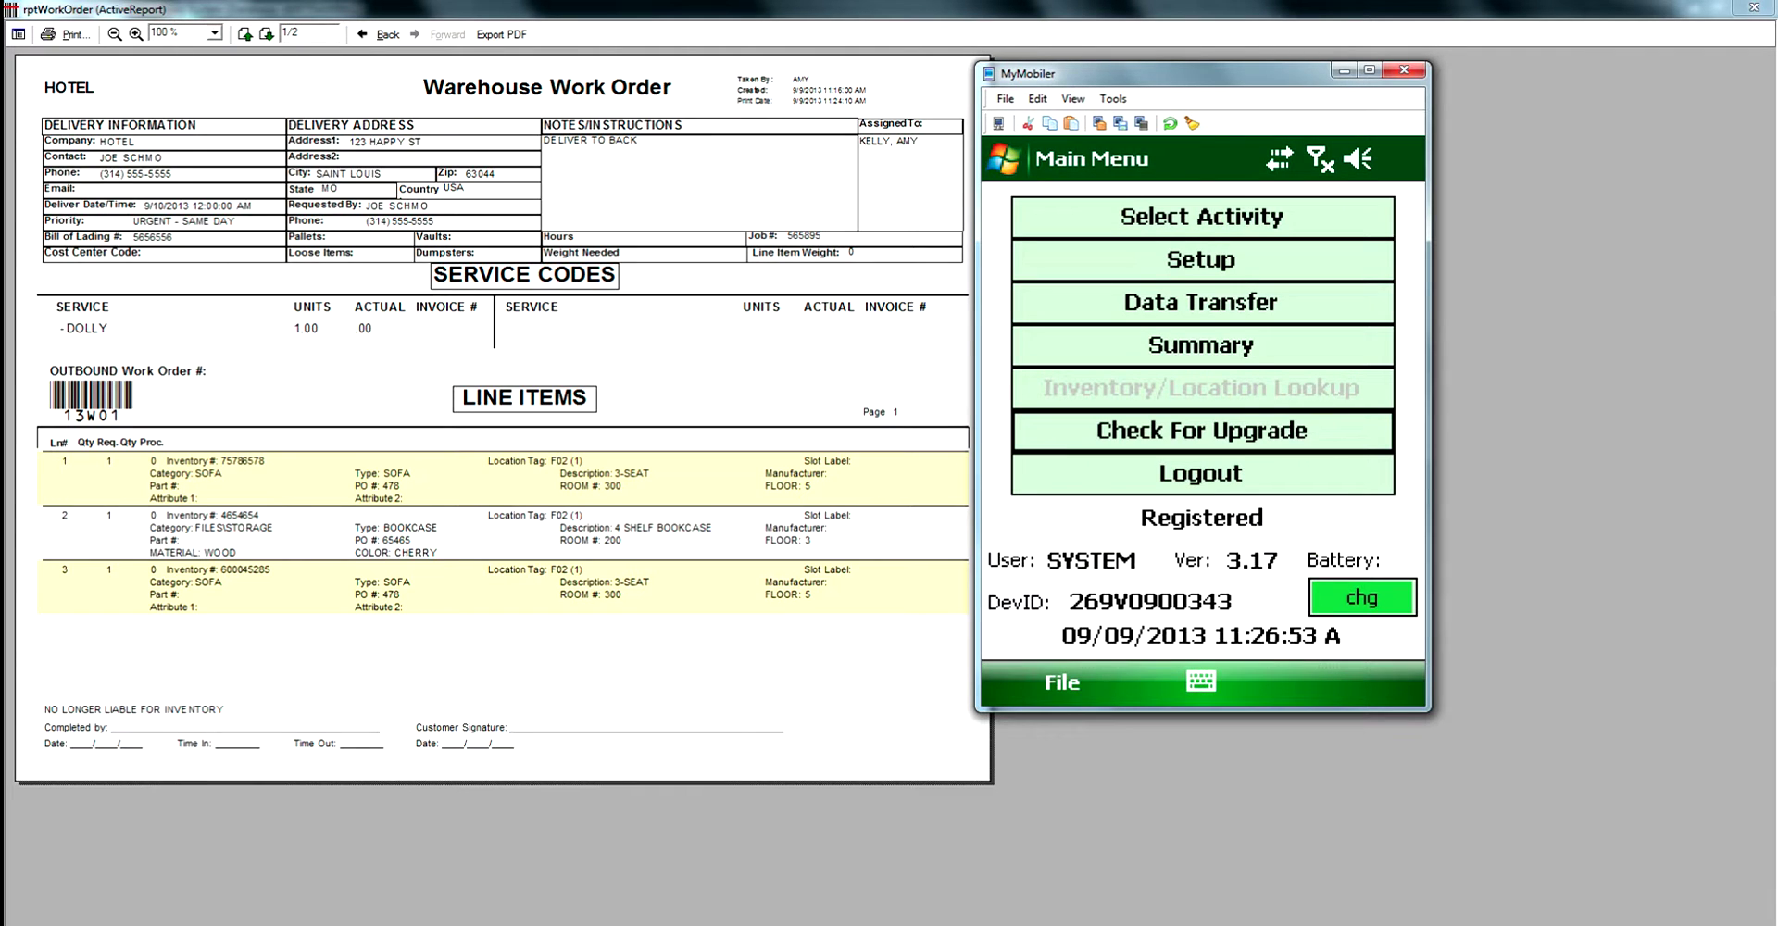
Select and start the Inventory Out activity on the scanner.
left_click(1202, 216)
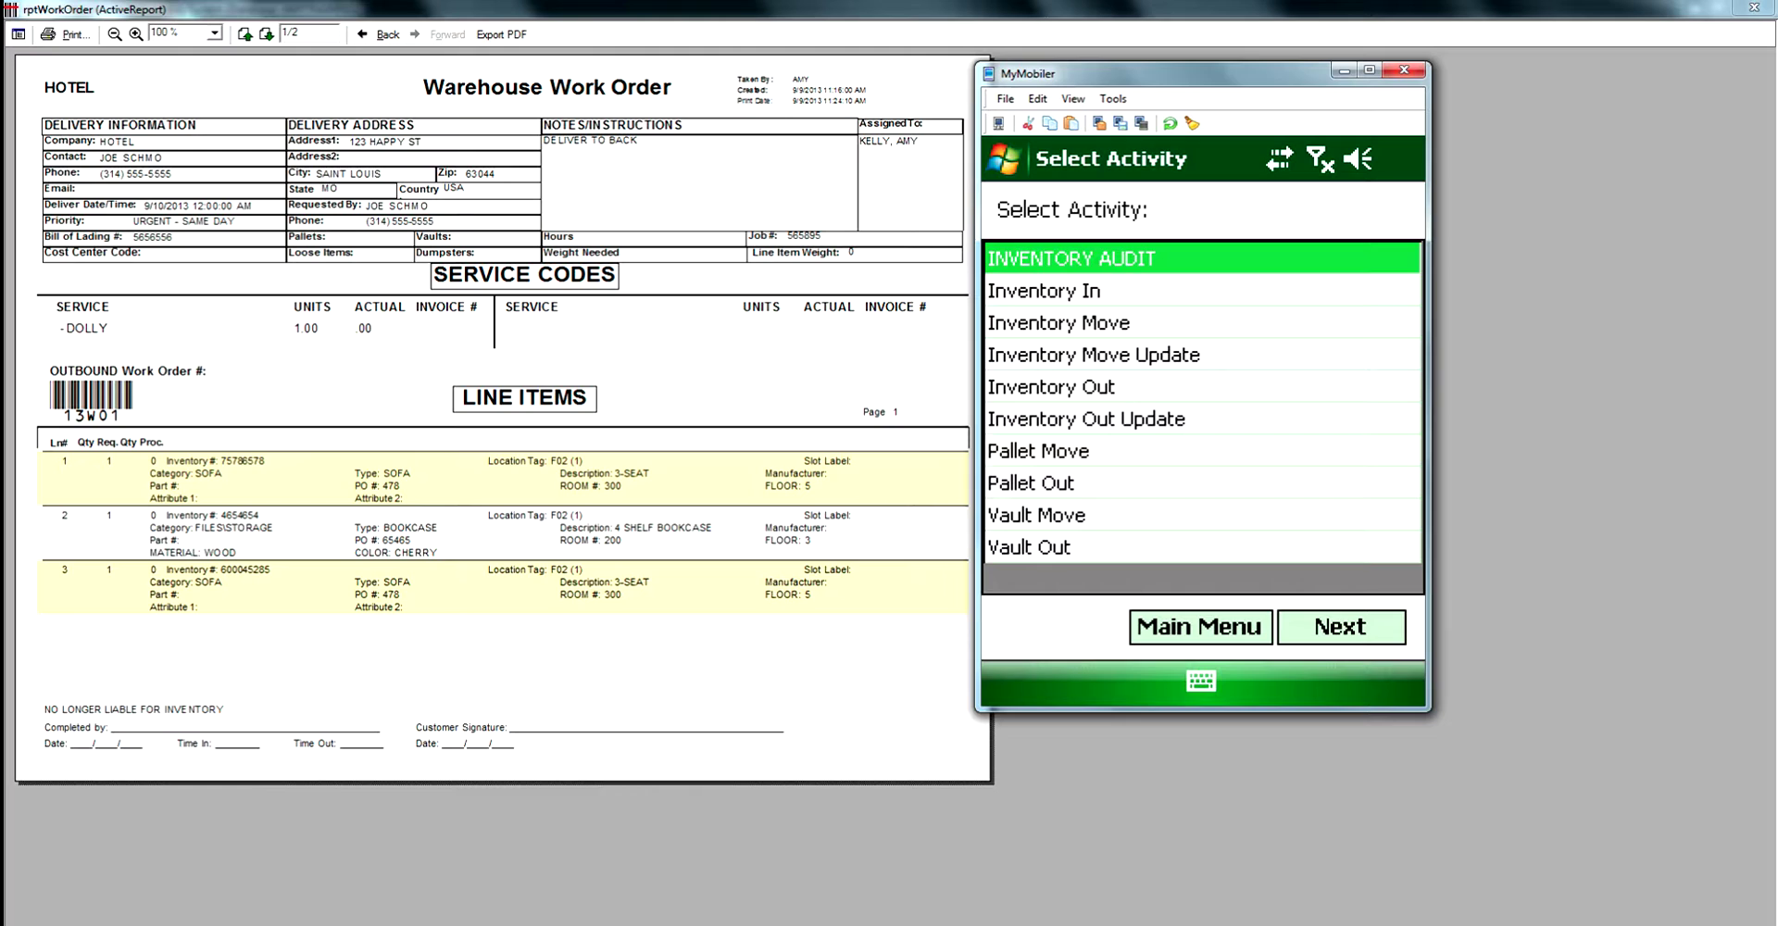
left_click(1051, 386)
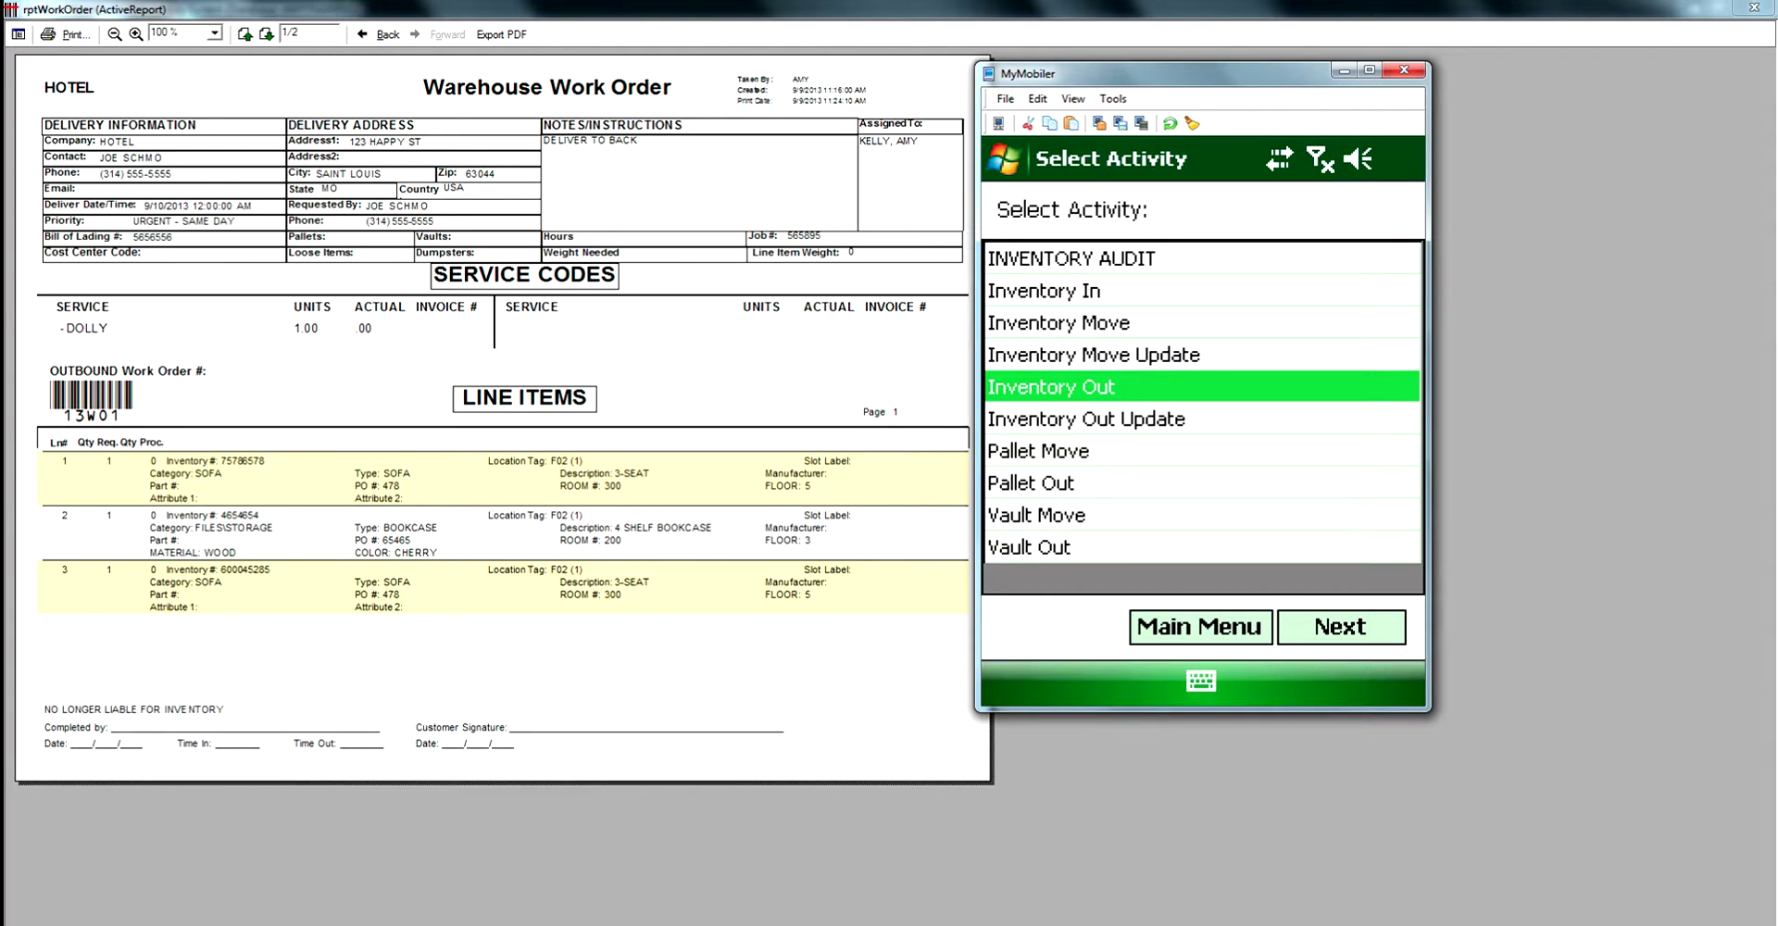
left_click(1341, 627)
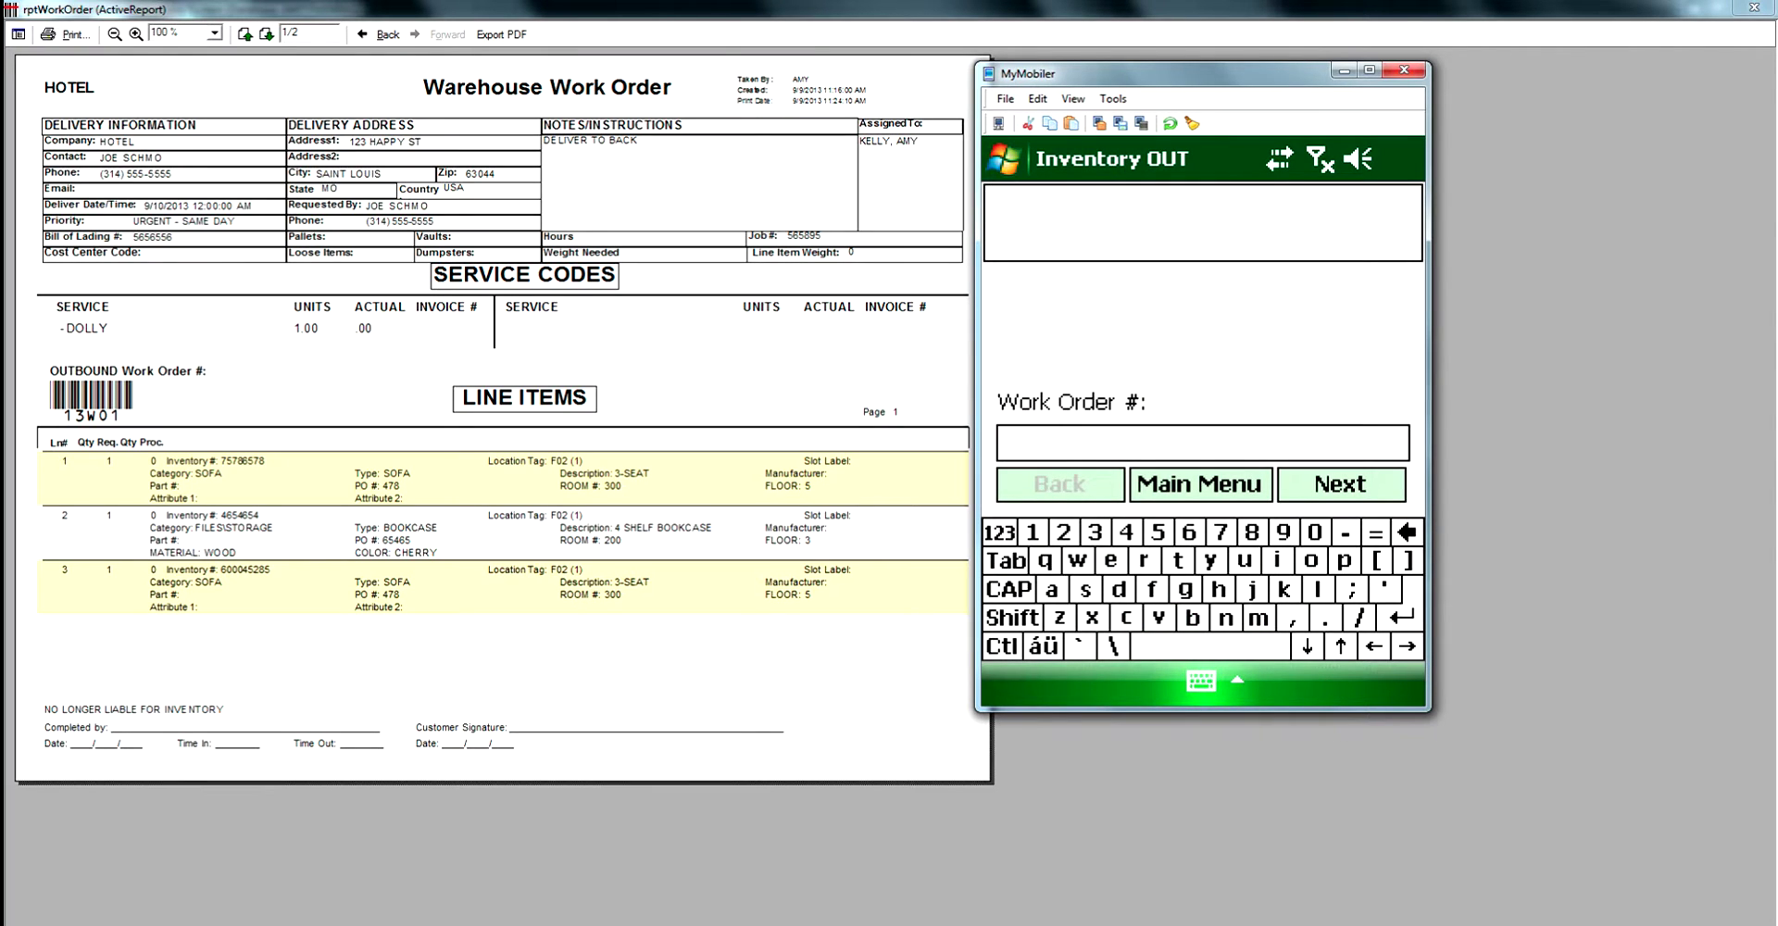
Enter work order 13WO1 with Bill of Lading as location out, number BL-12321654.
type("13WO1")
key("Return")
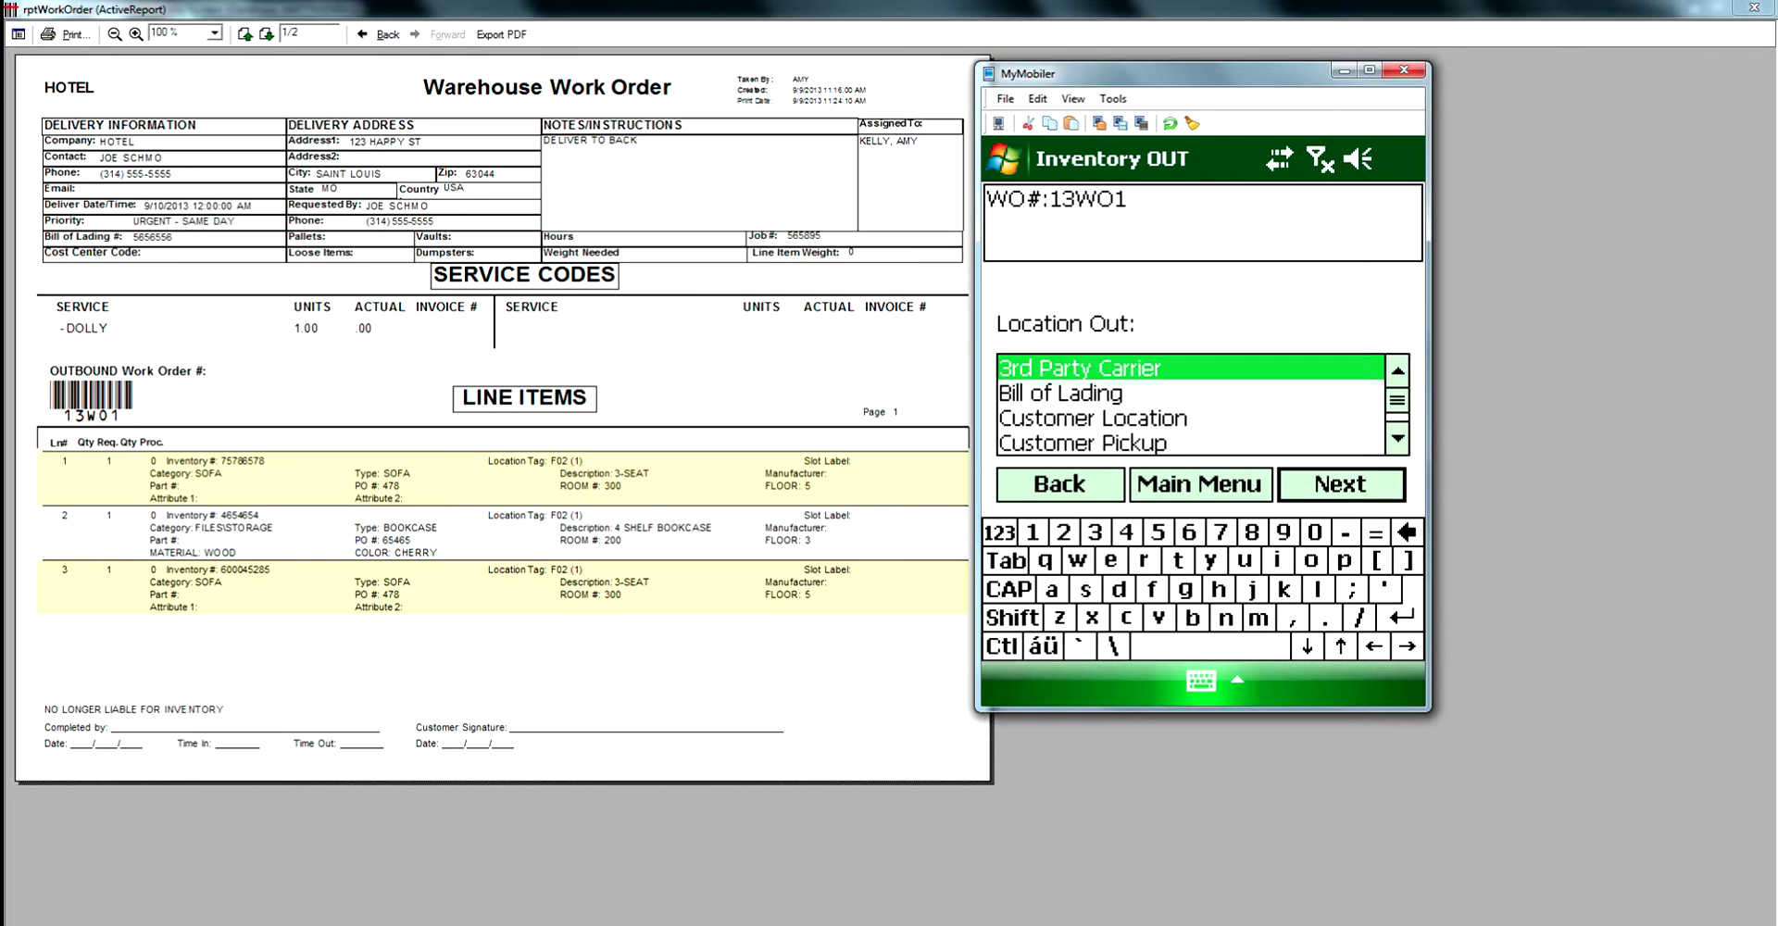
scroll(1190, 405, "down", 3)
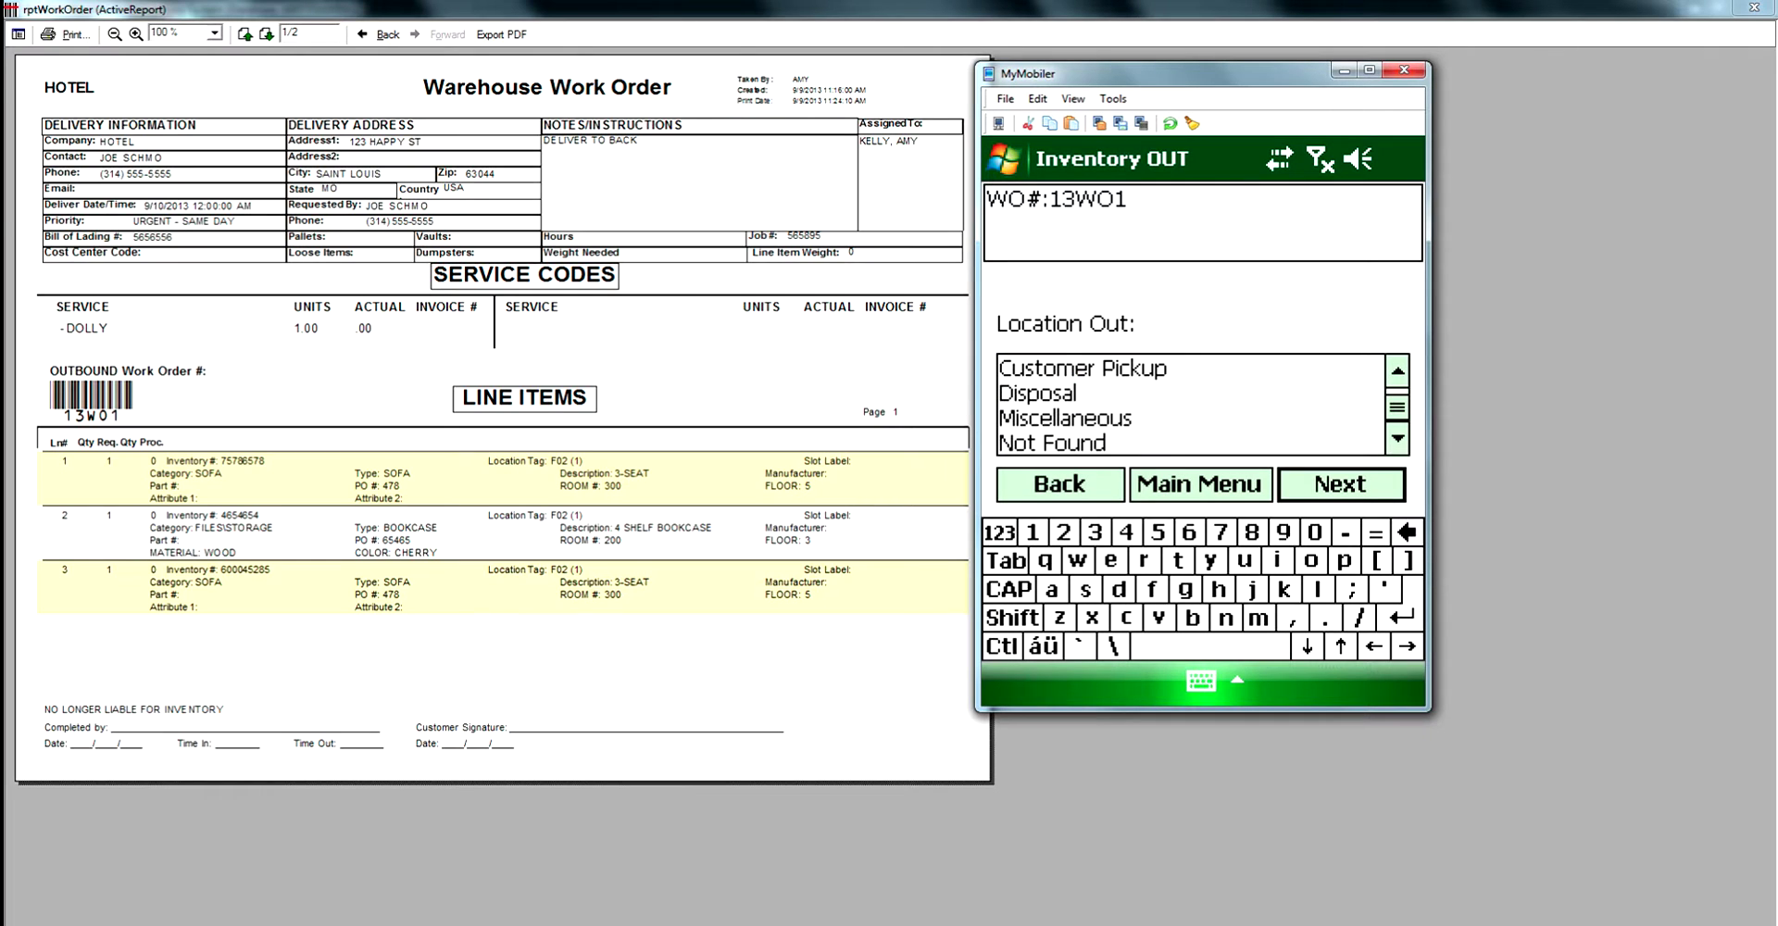
scroll(1190, 404, "down", 1)
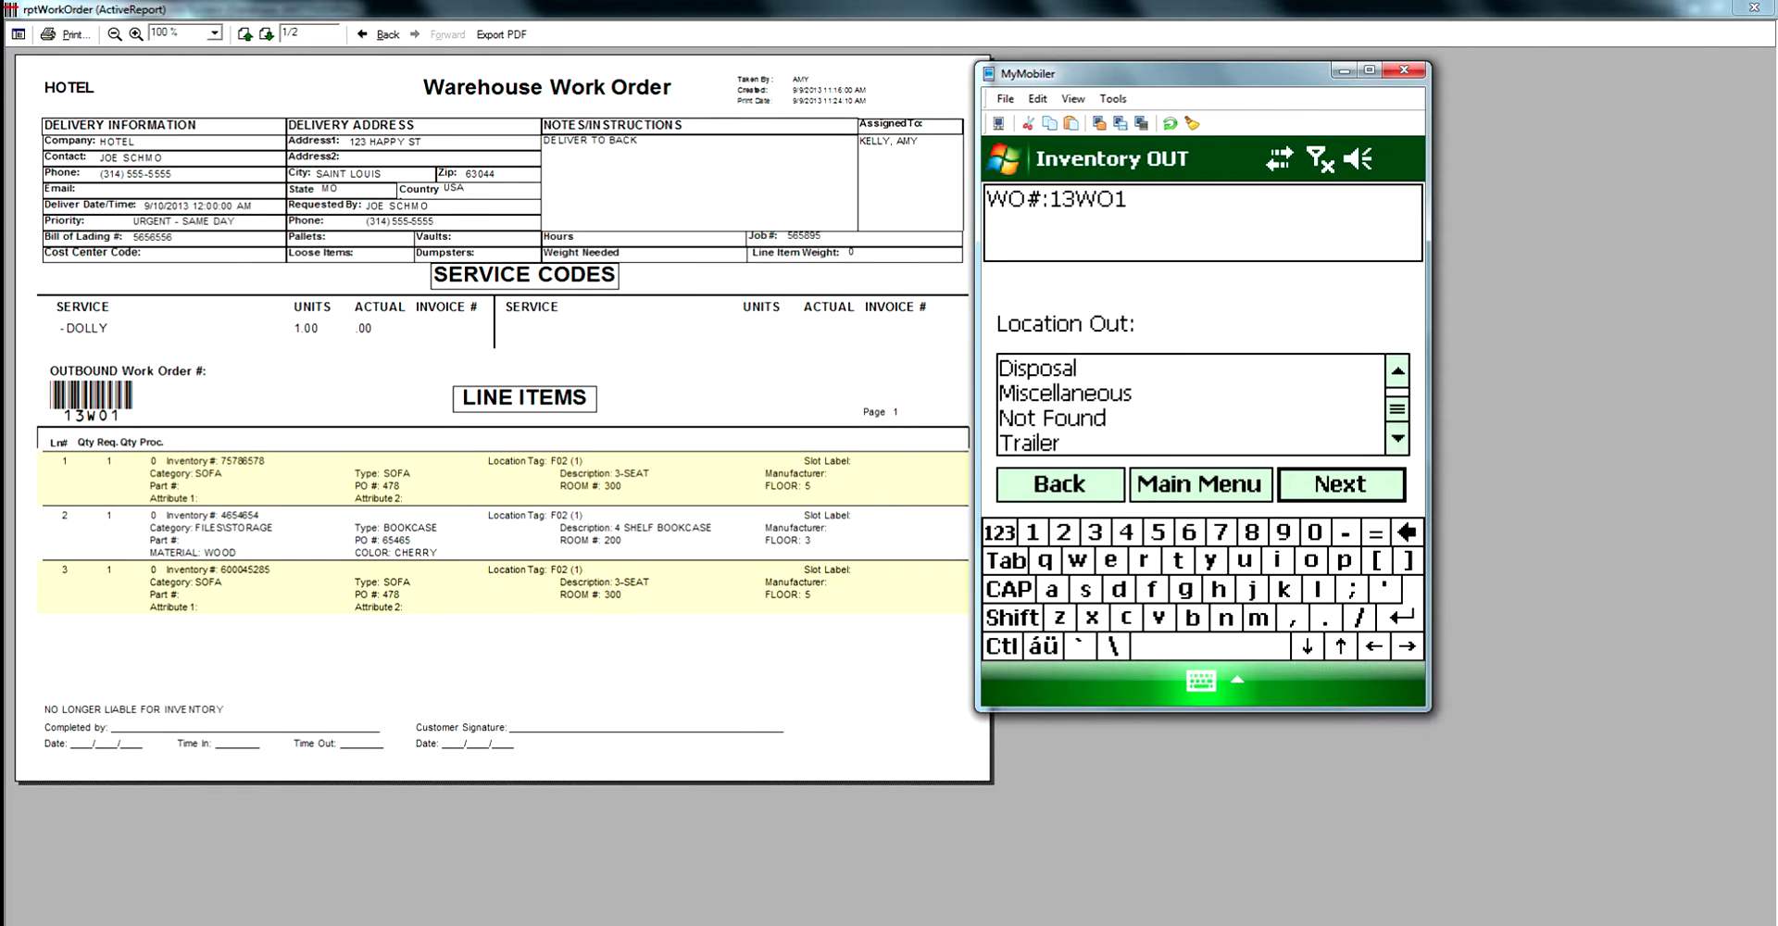
scroll(1190, 404, "up", 4)
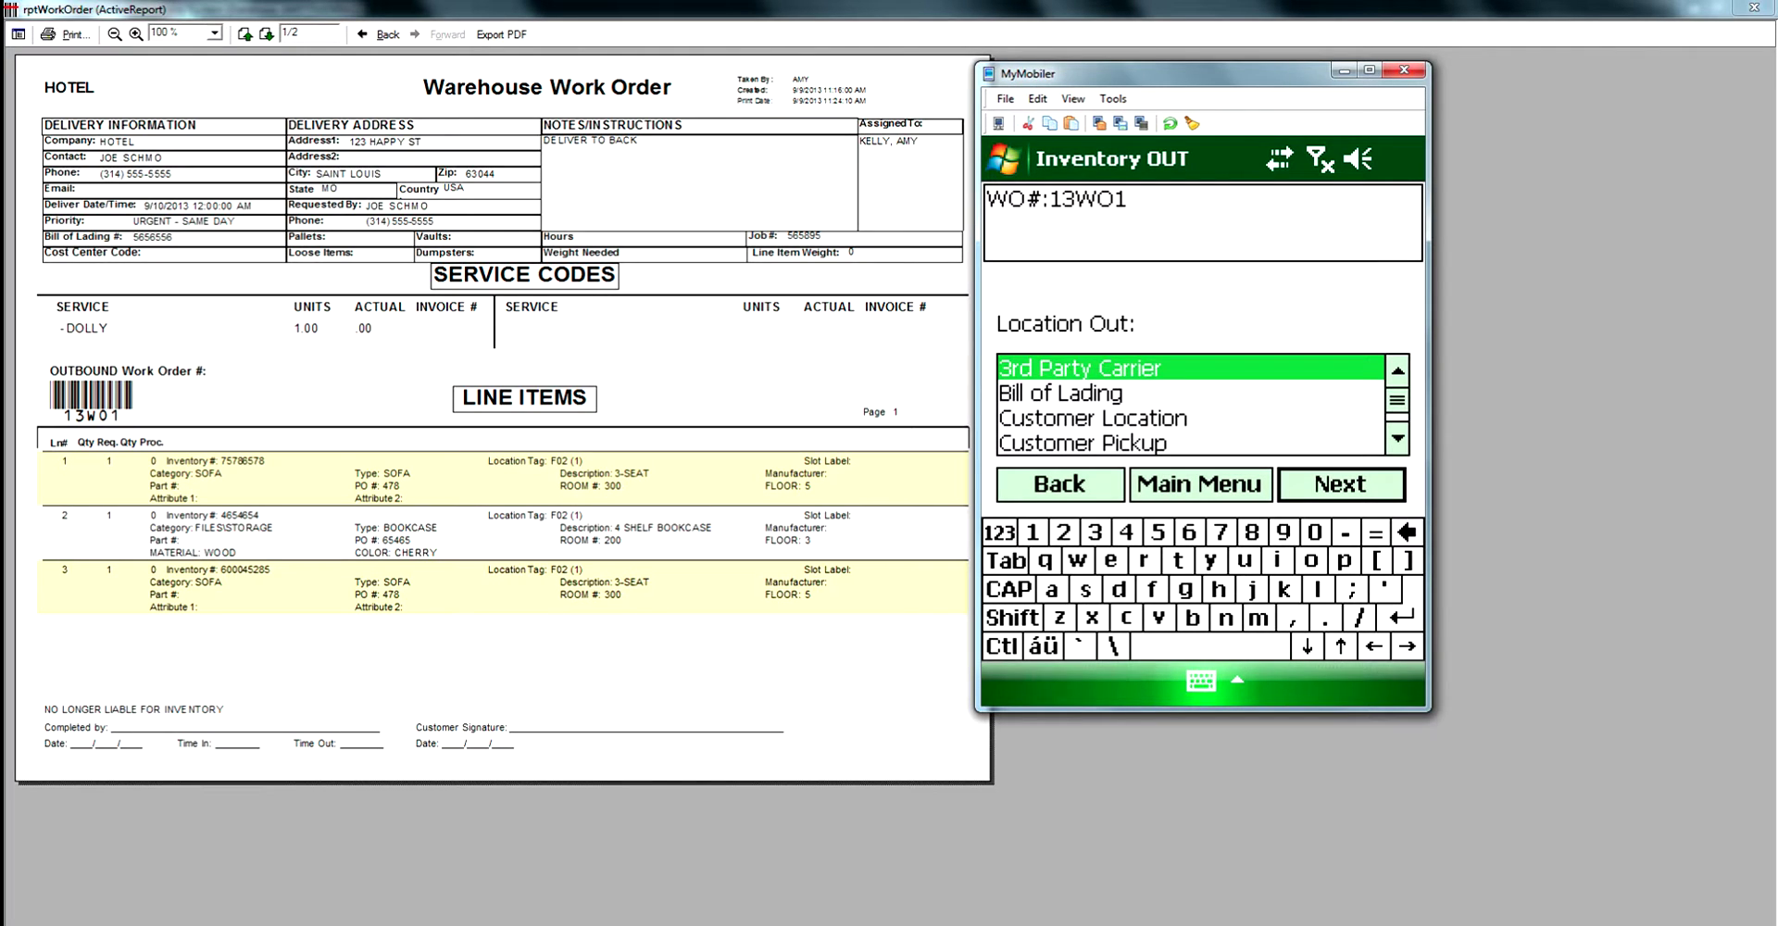
left_click(1061, 393)
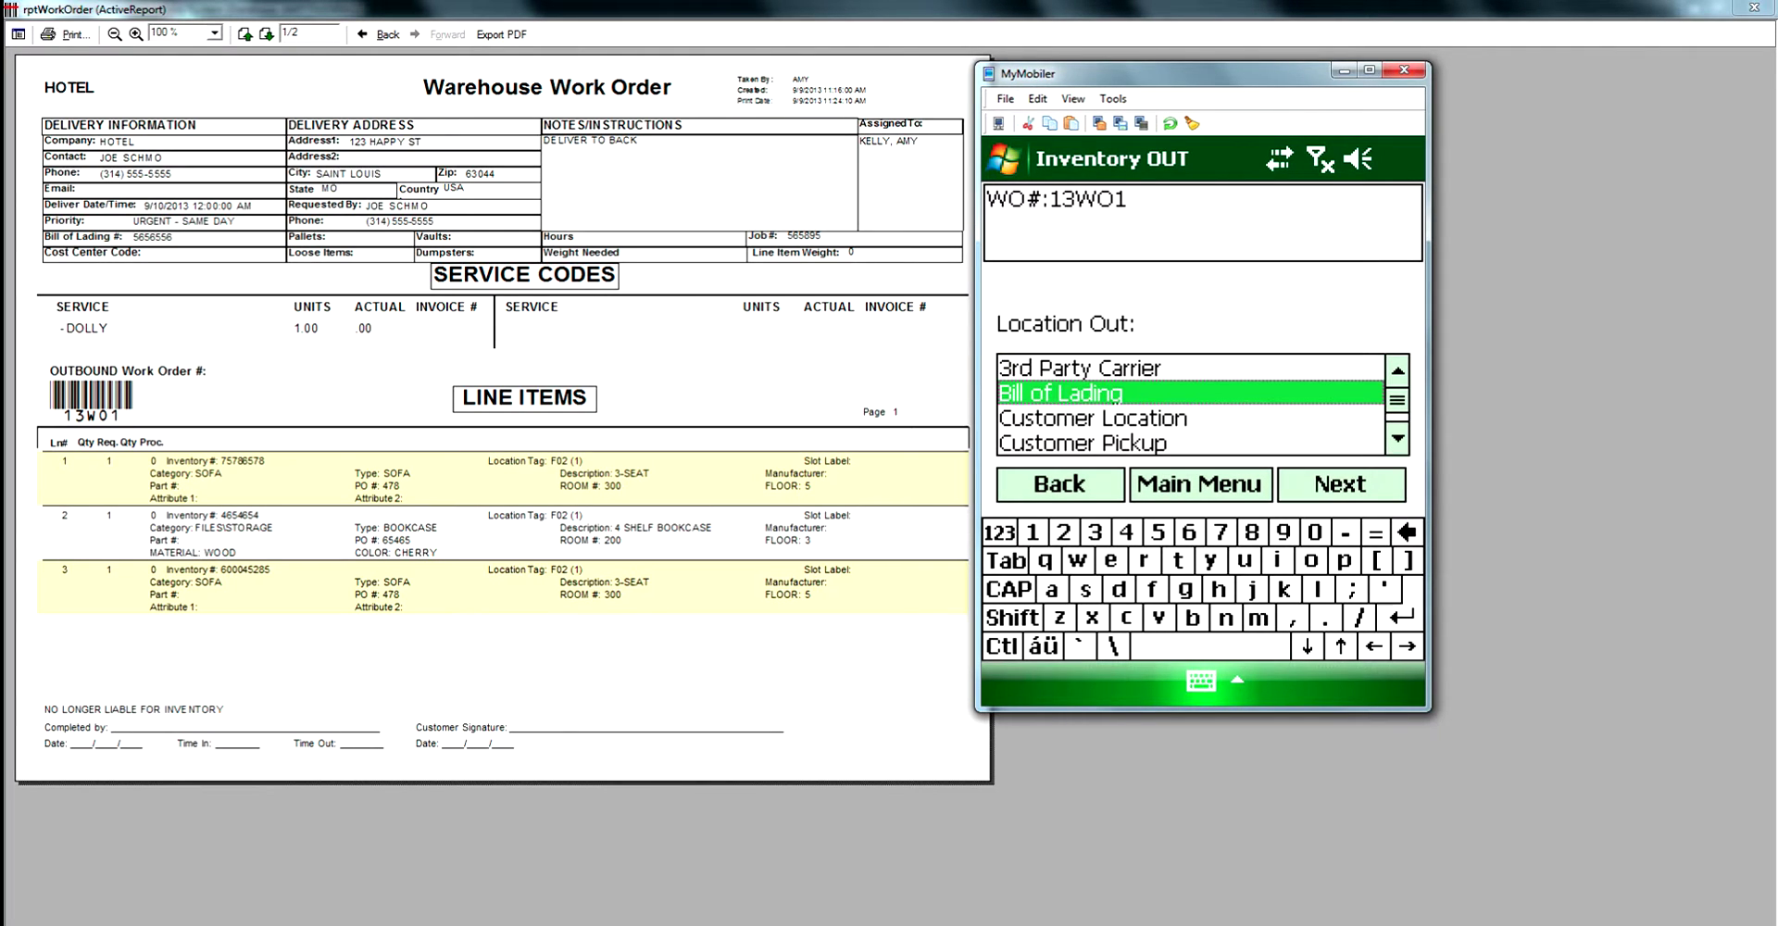
key("Return")
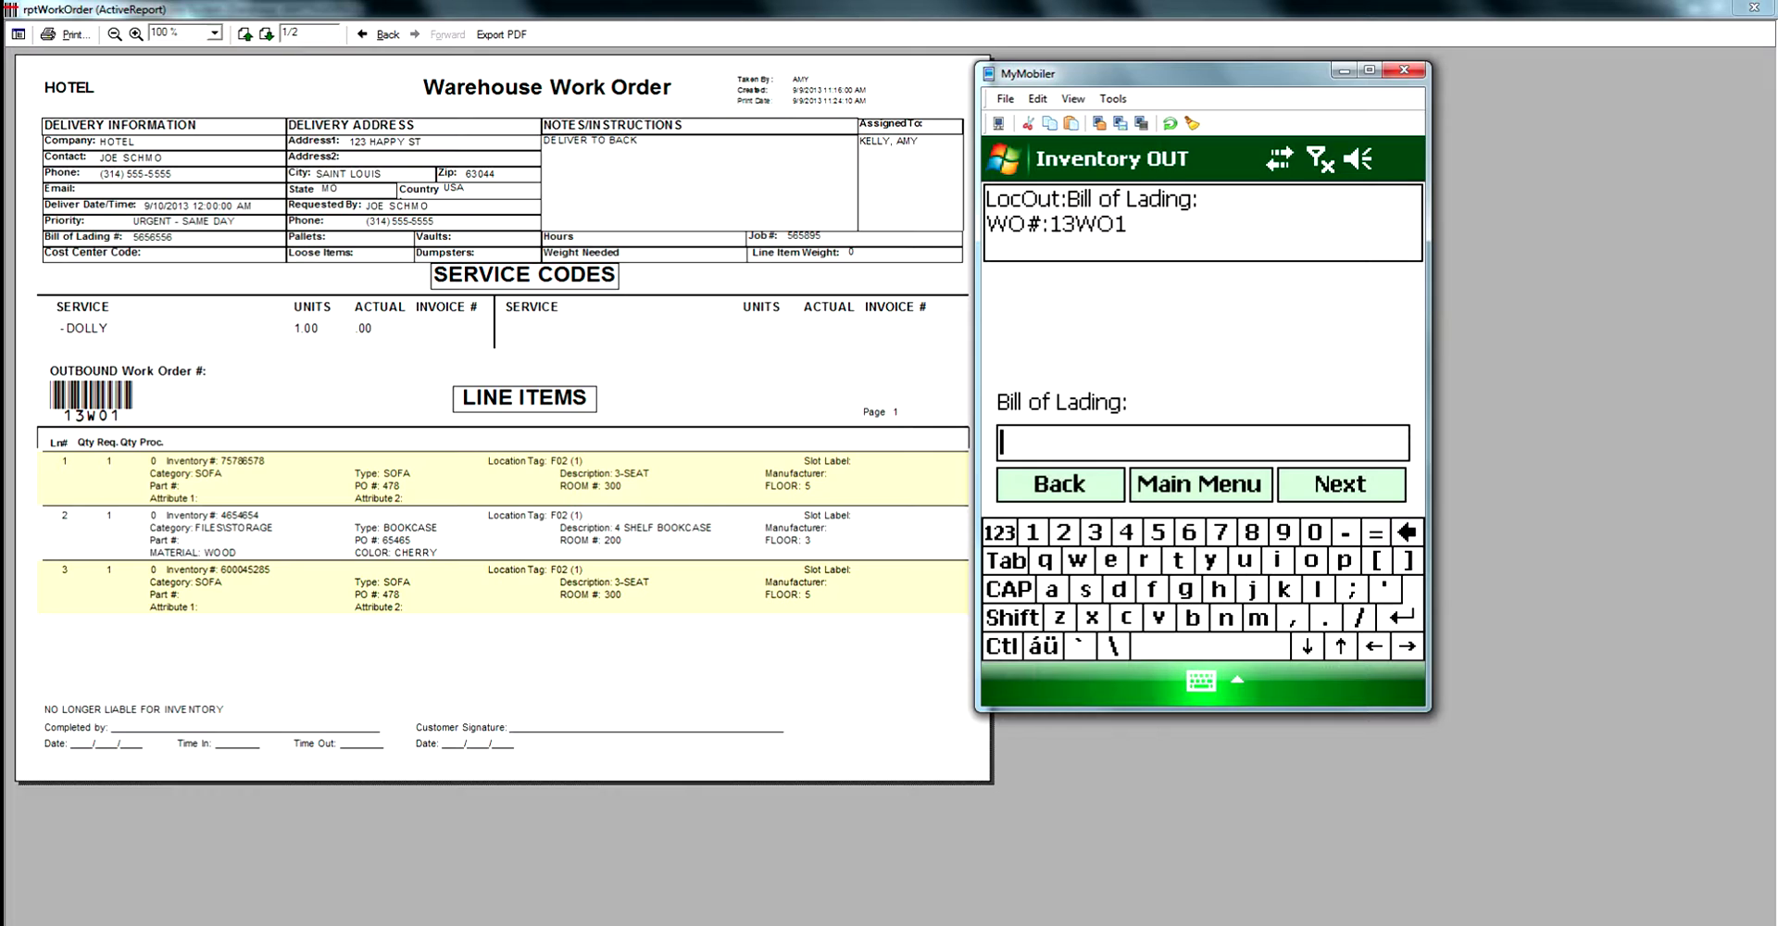
type("BL-12321654")
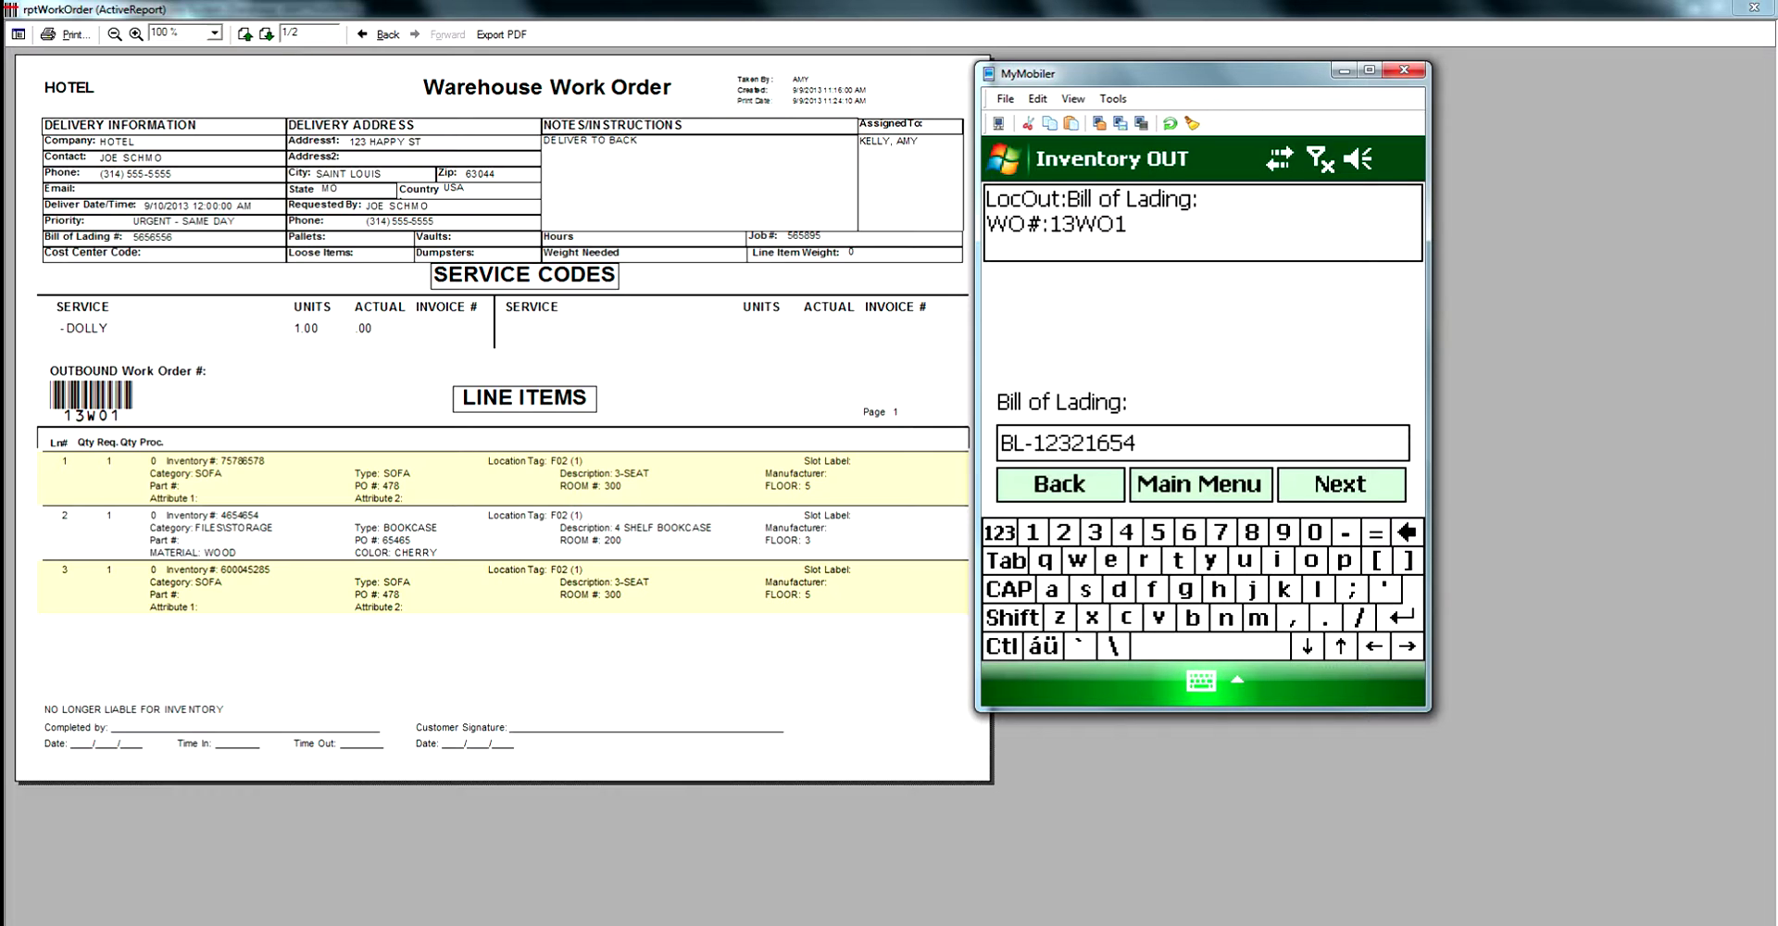
key("Return")
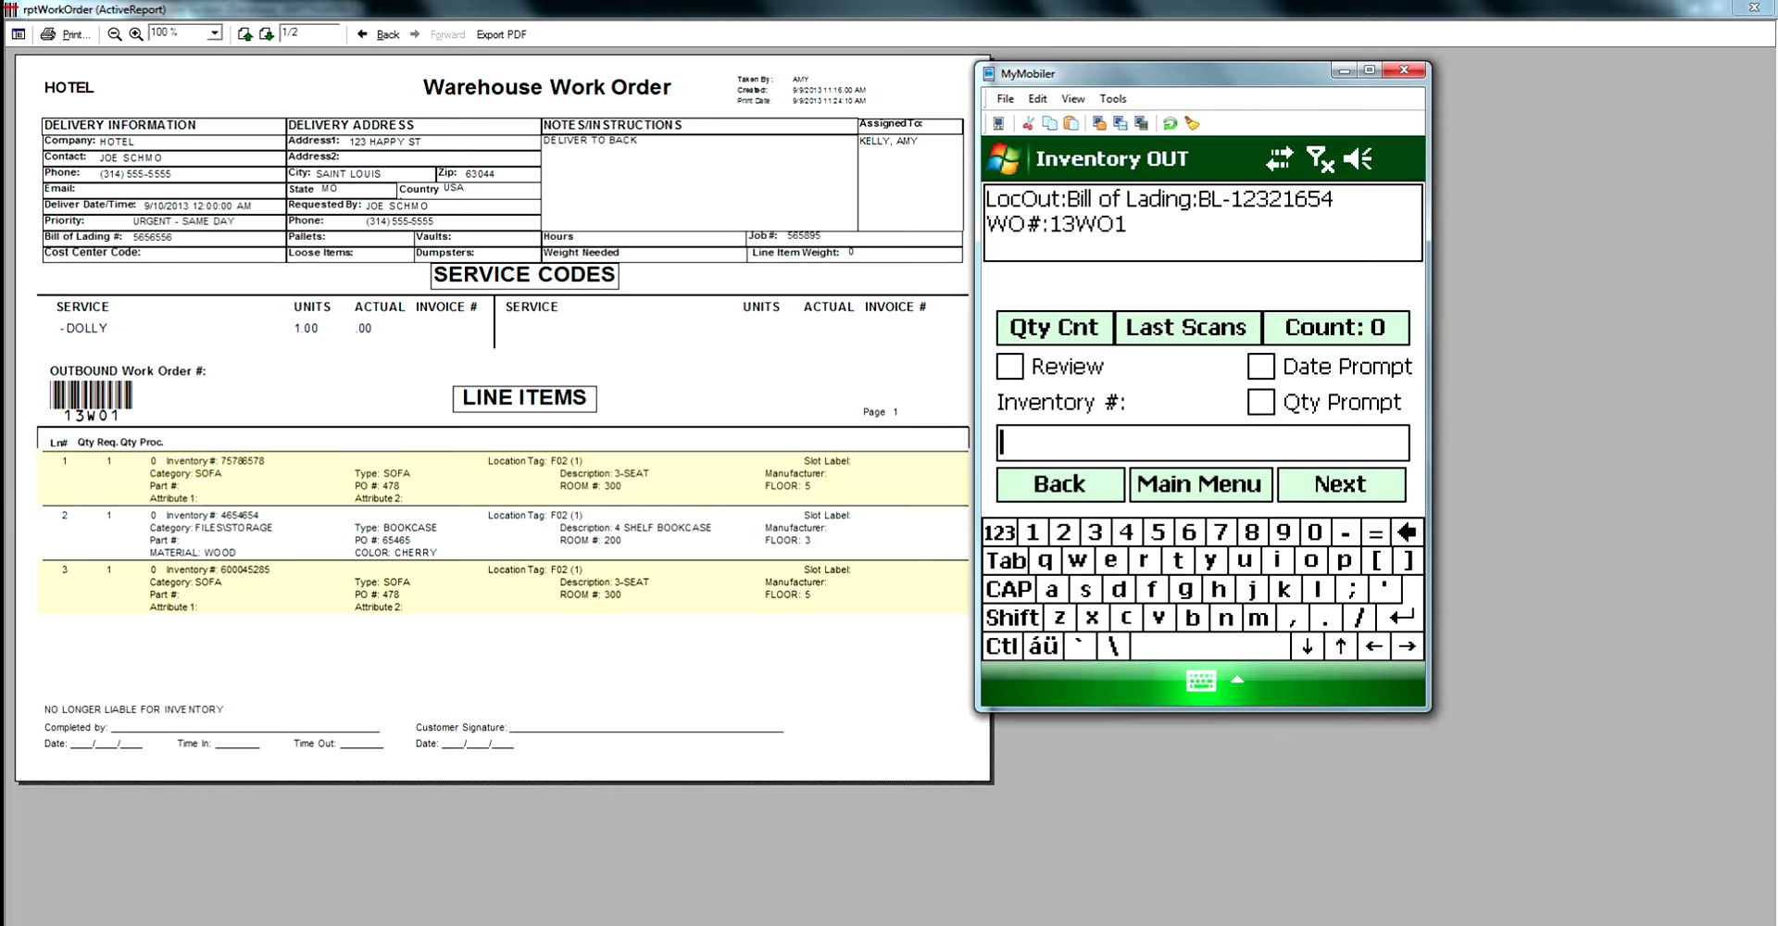
Scan out tags 75786578, 4654654 and 600045285, then view report page 2.
type("75786578")
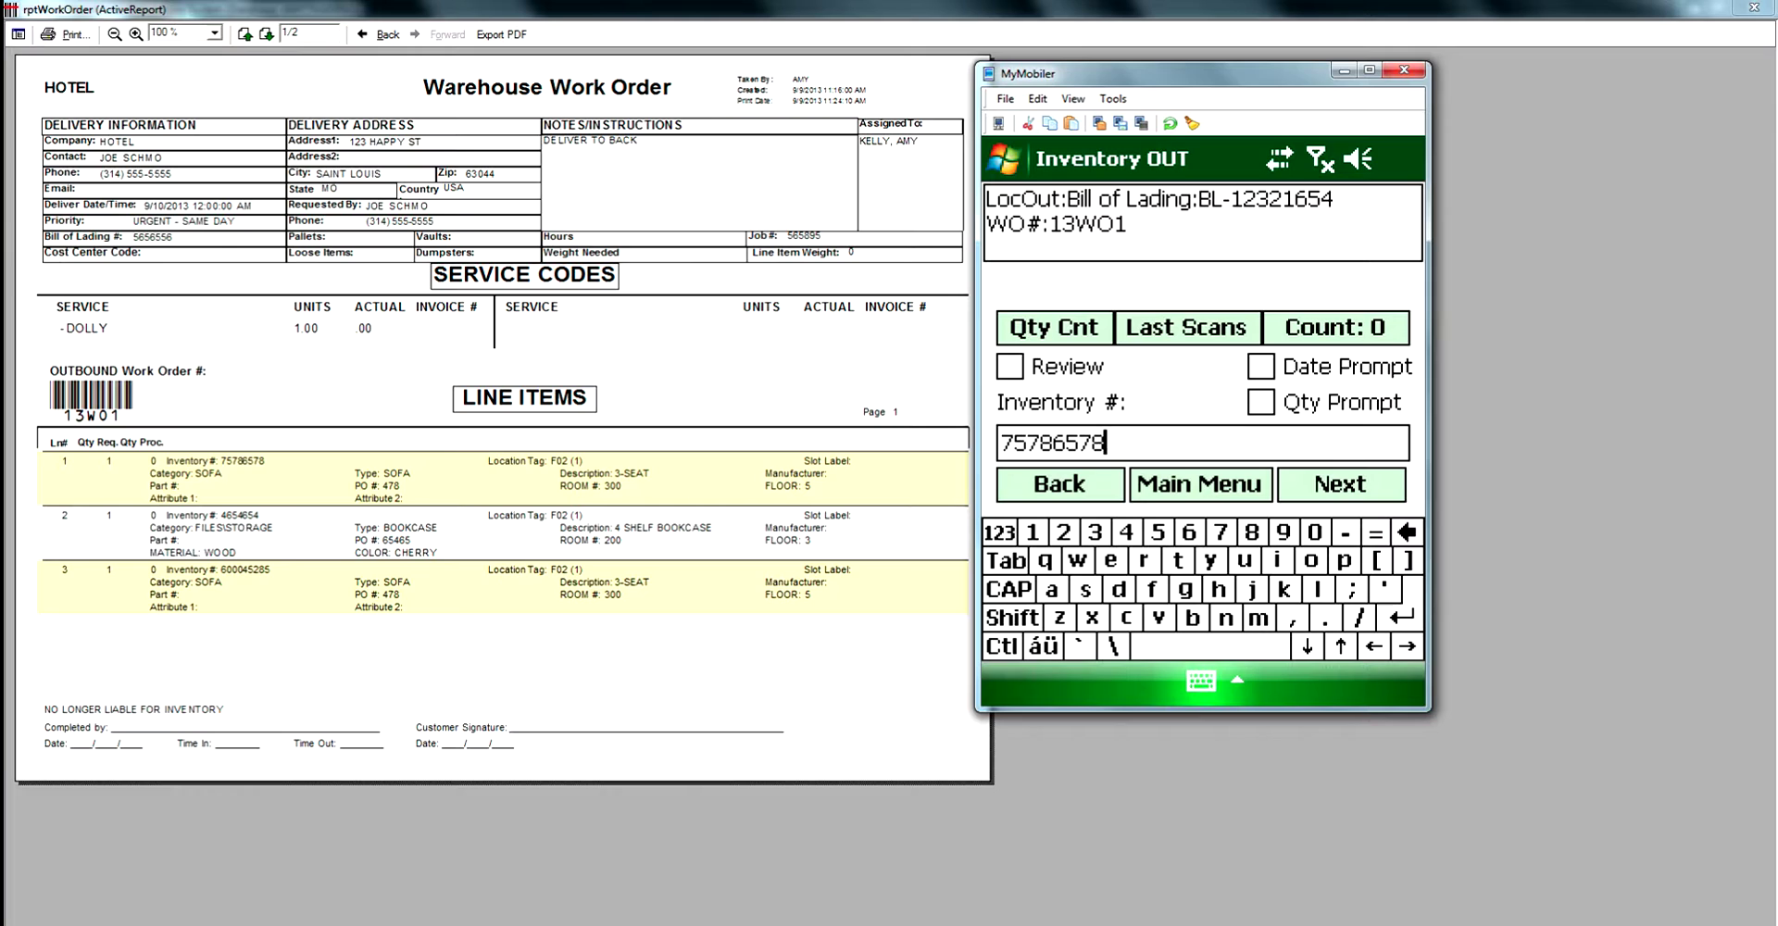
key("Tab")
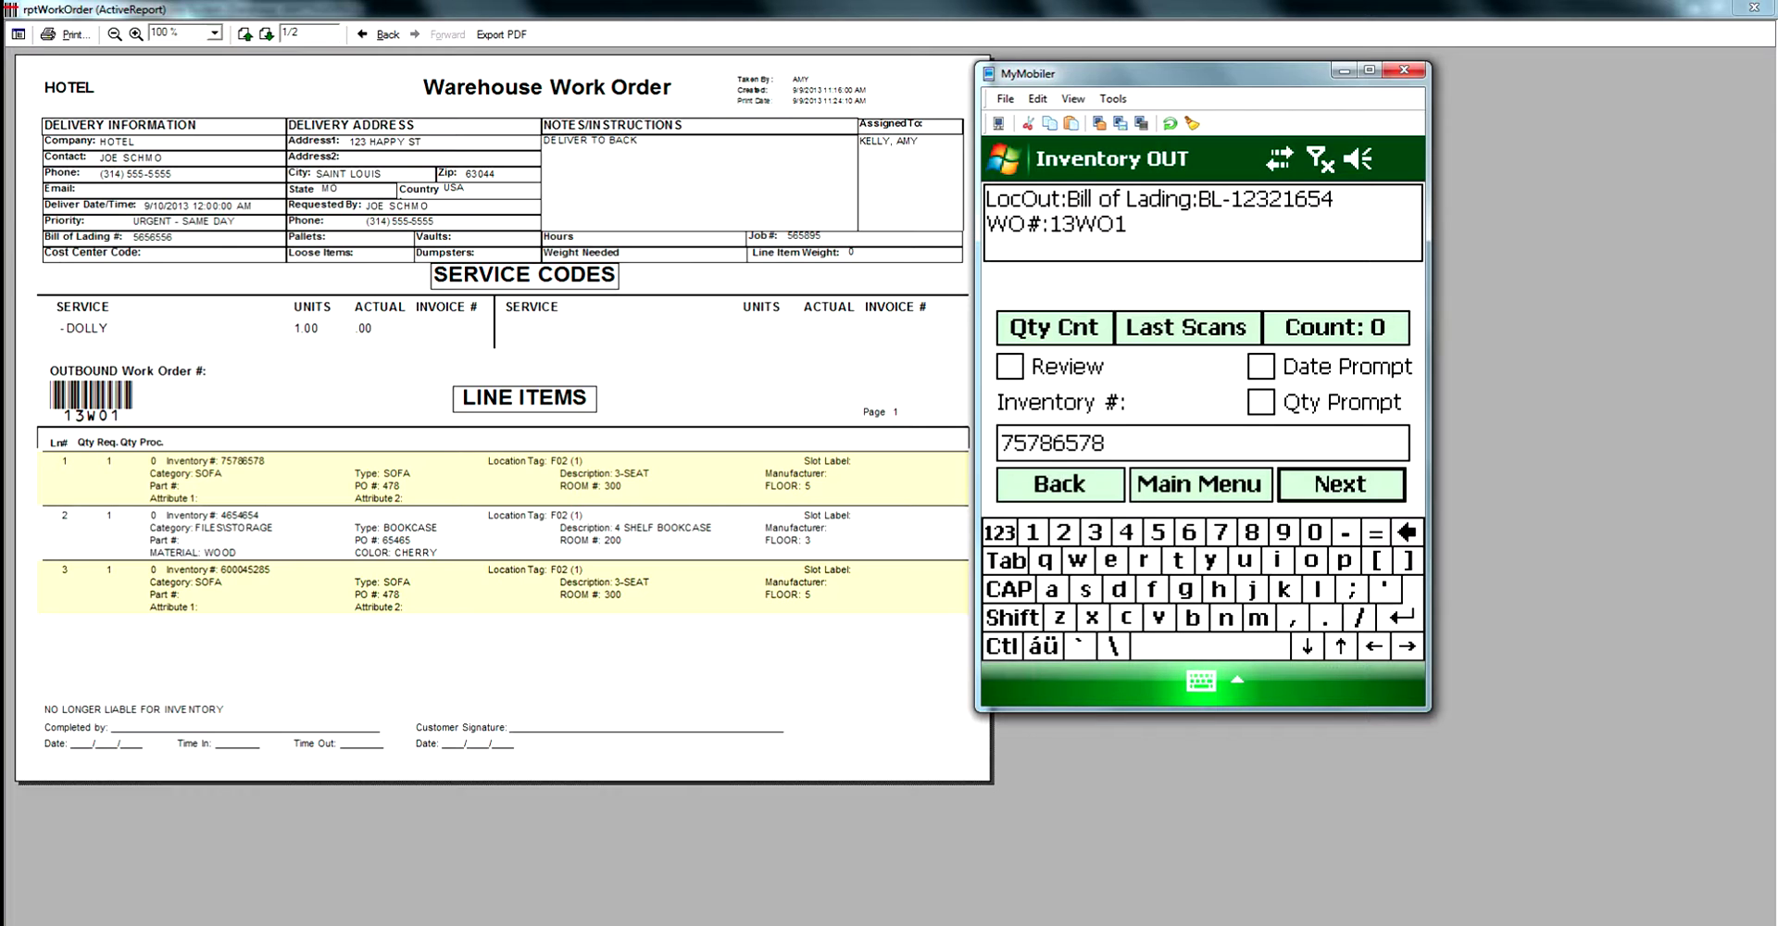
key("Return")
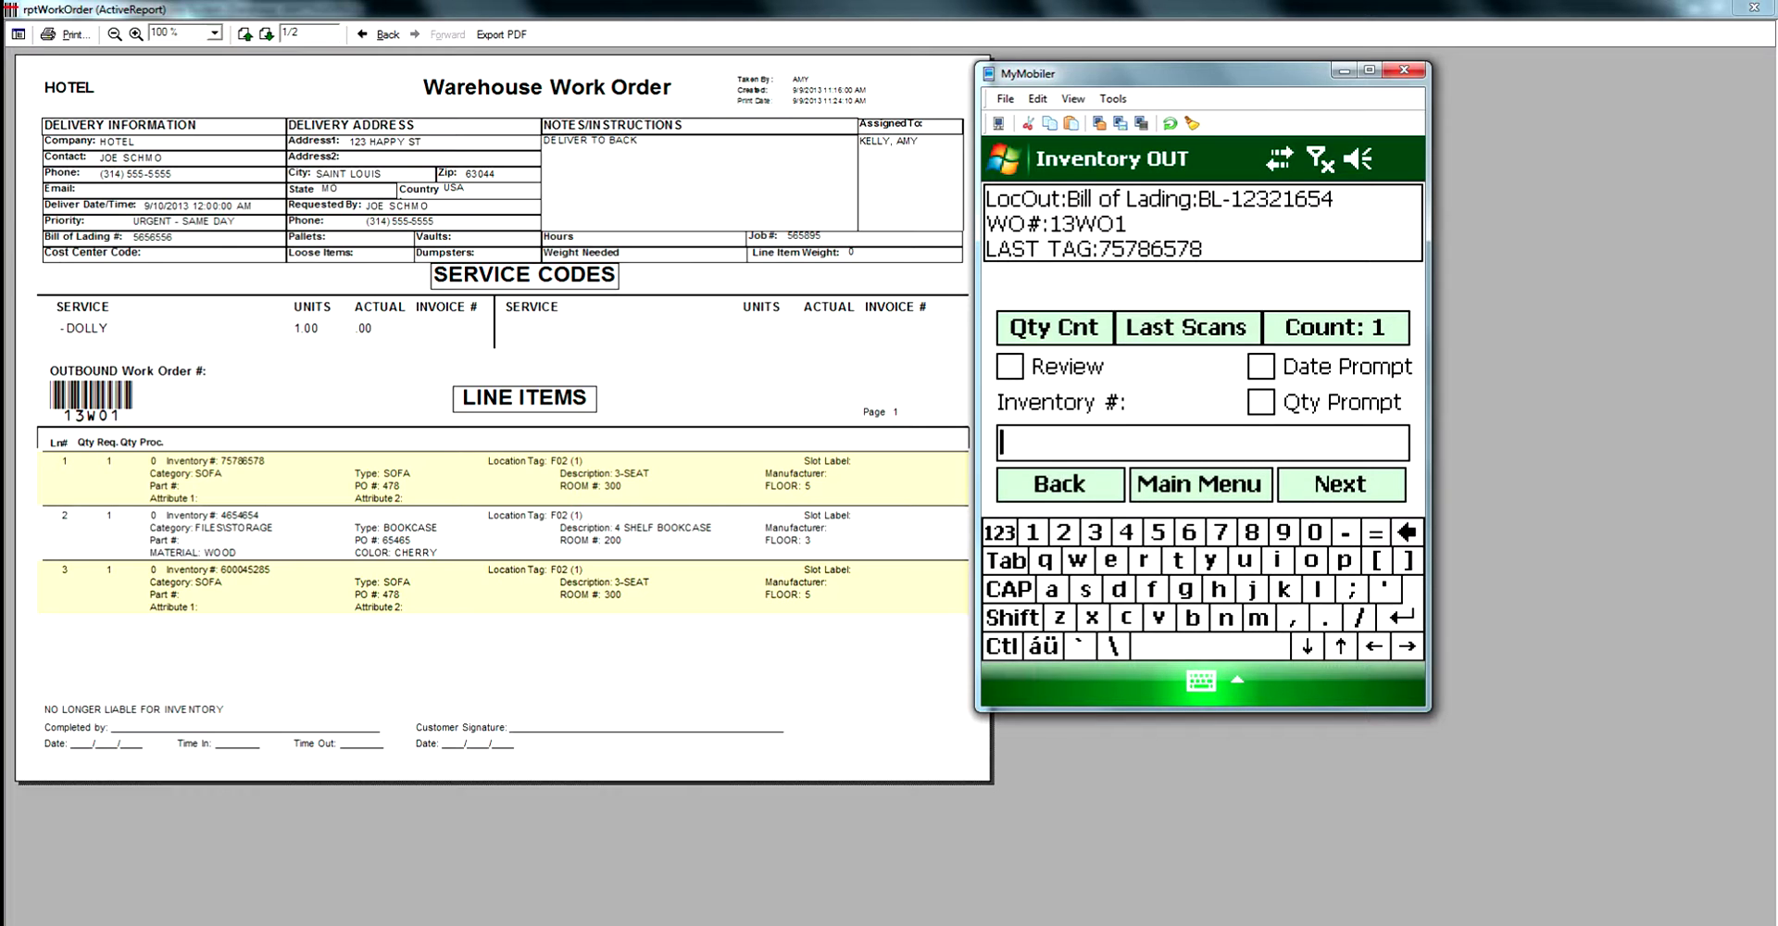
type("4654654")
key("Return")
type("6")
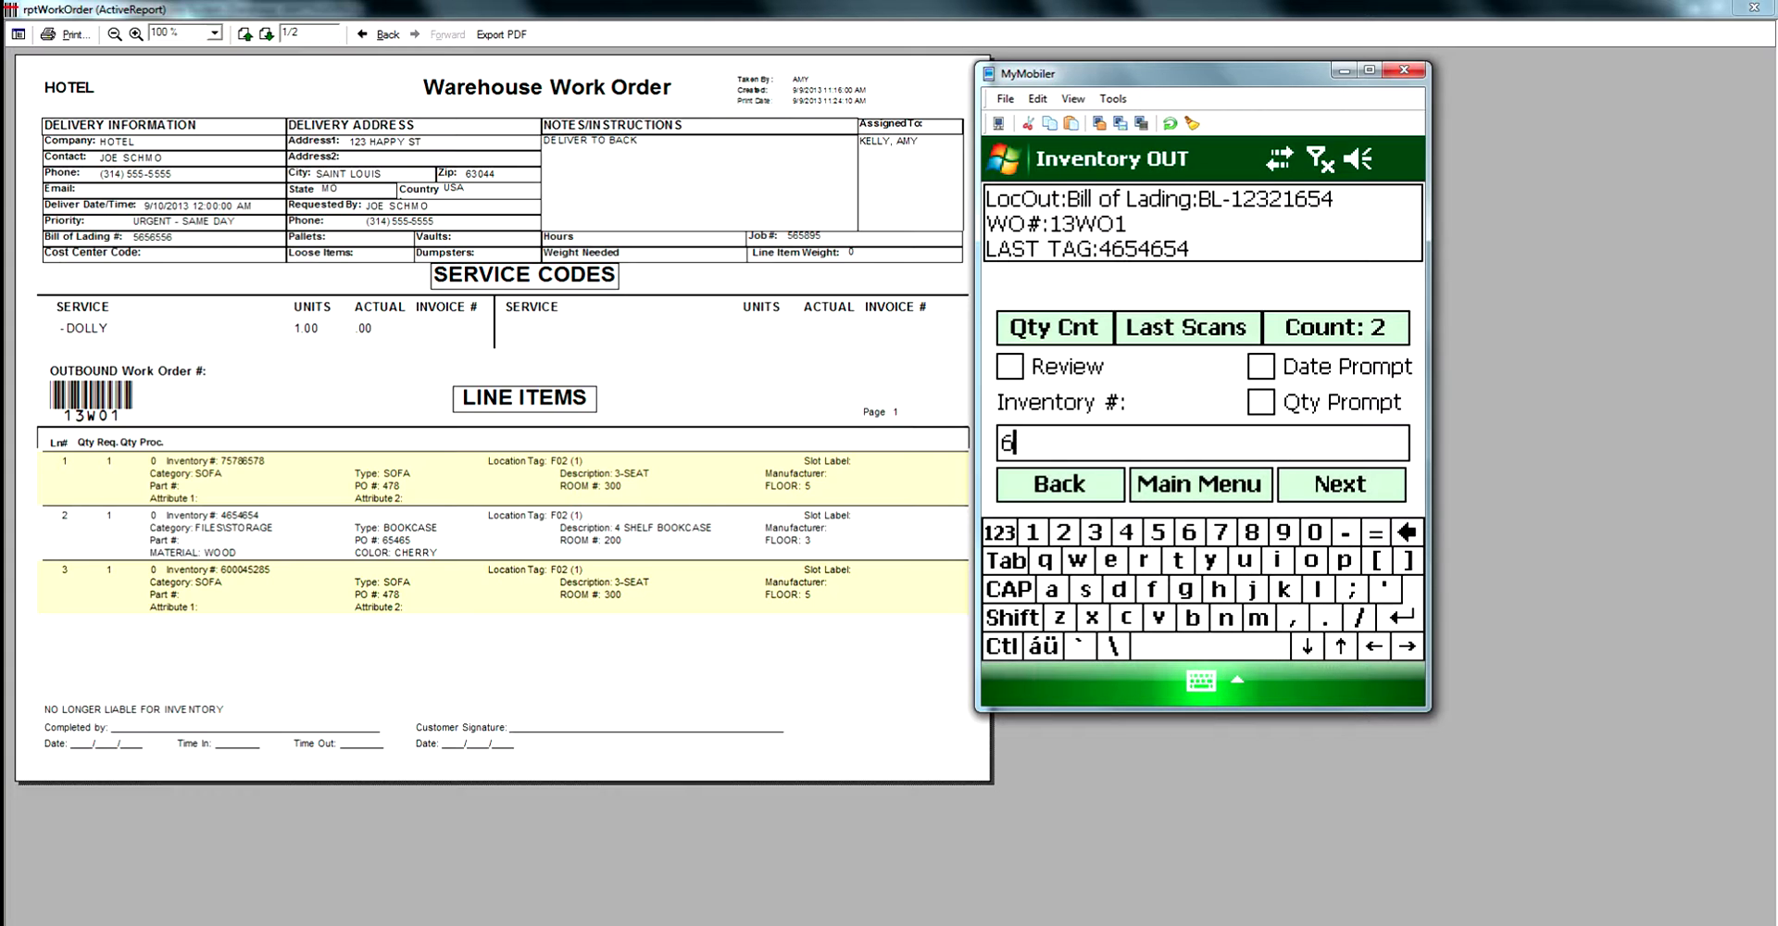
type("00045285")
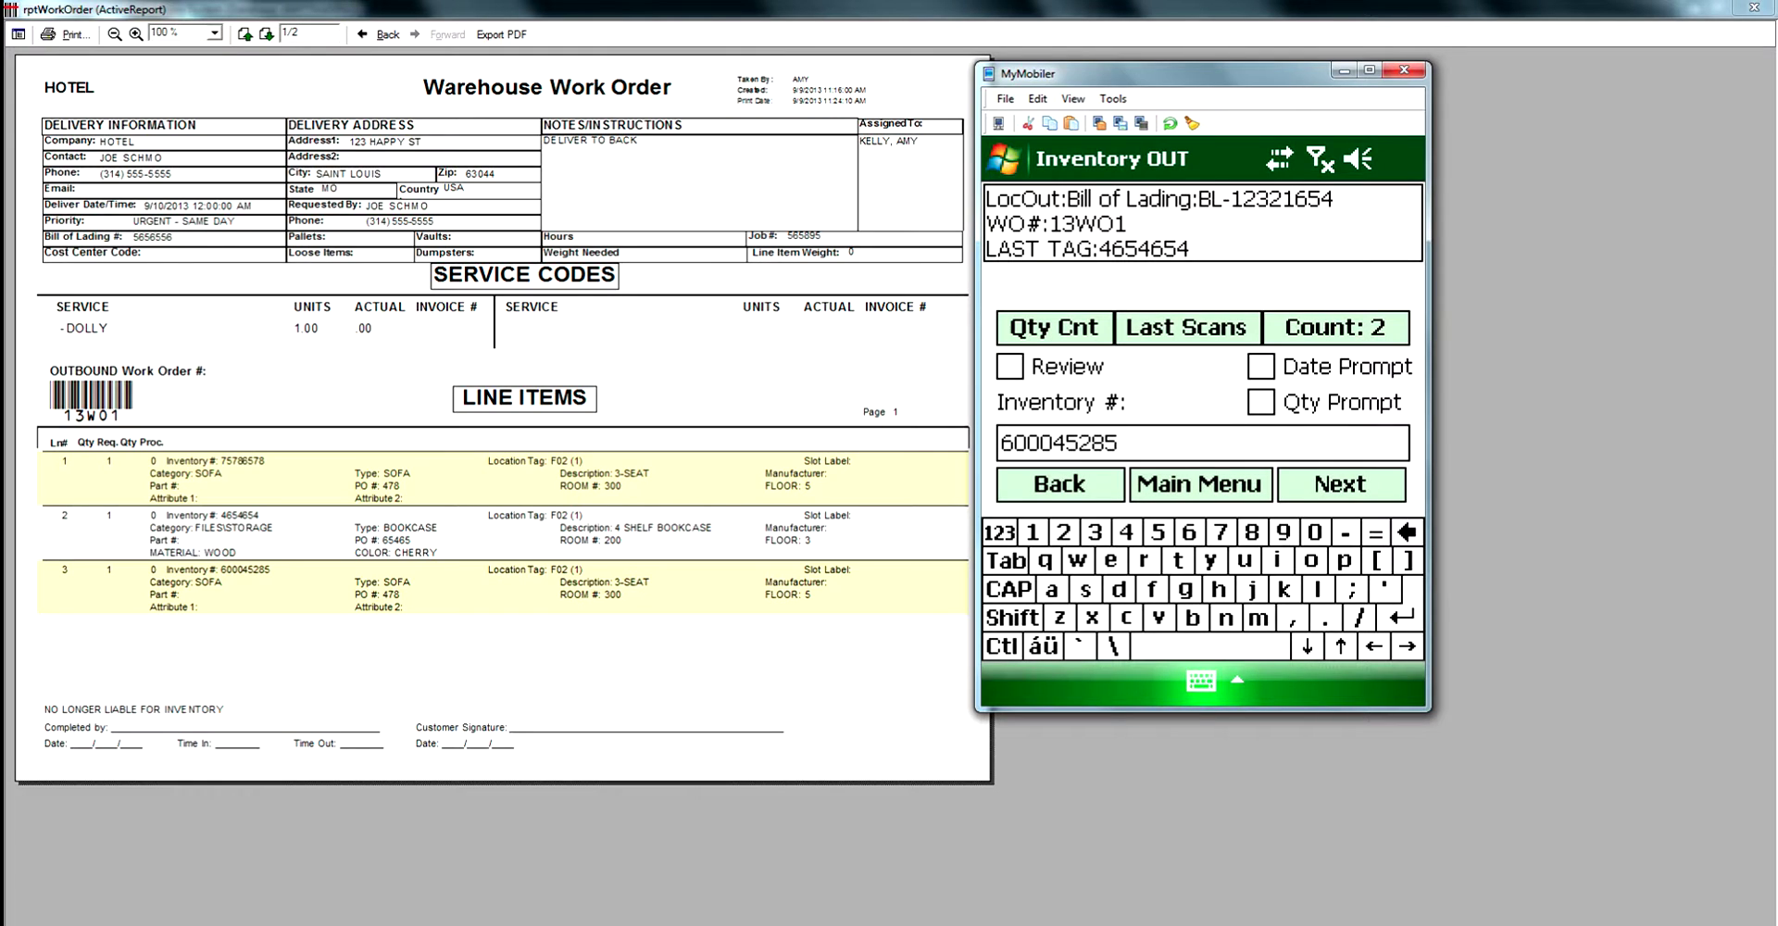
key("Return")
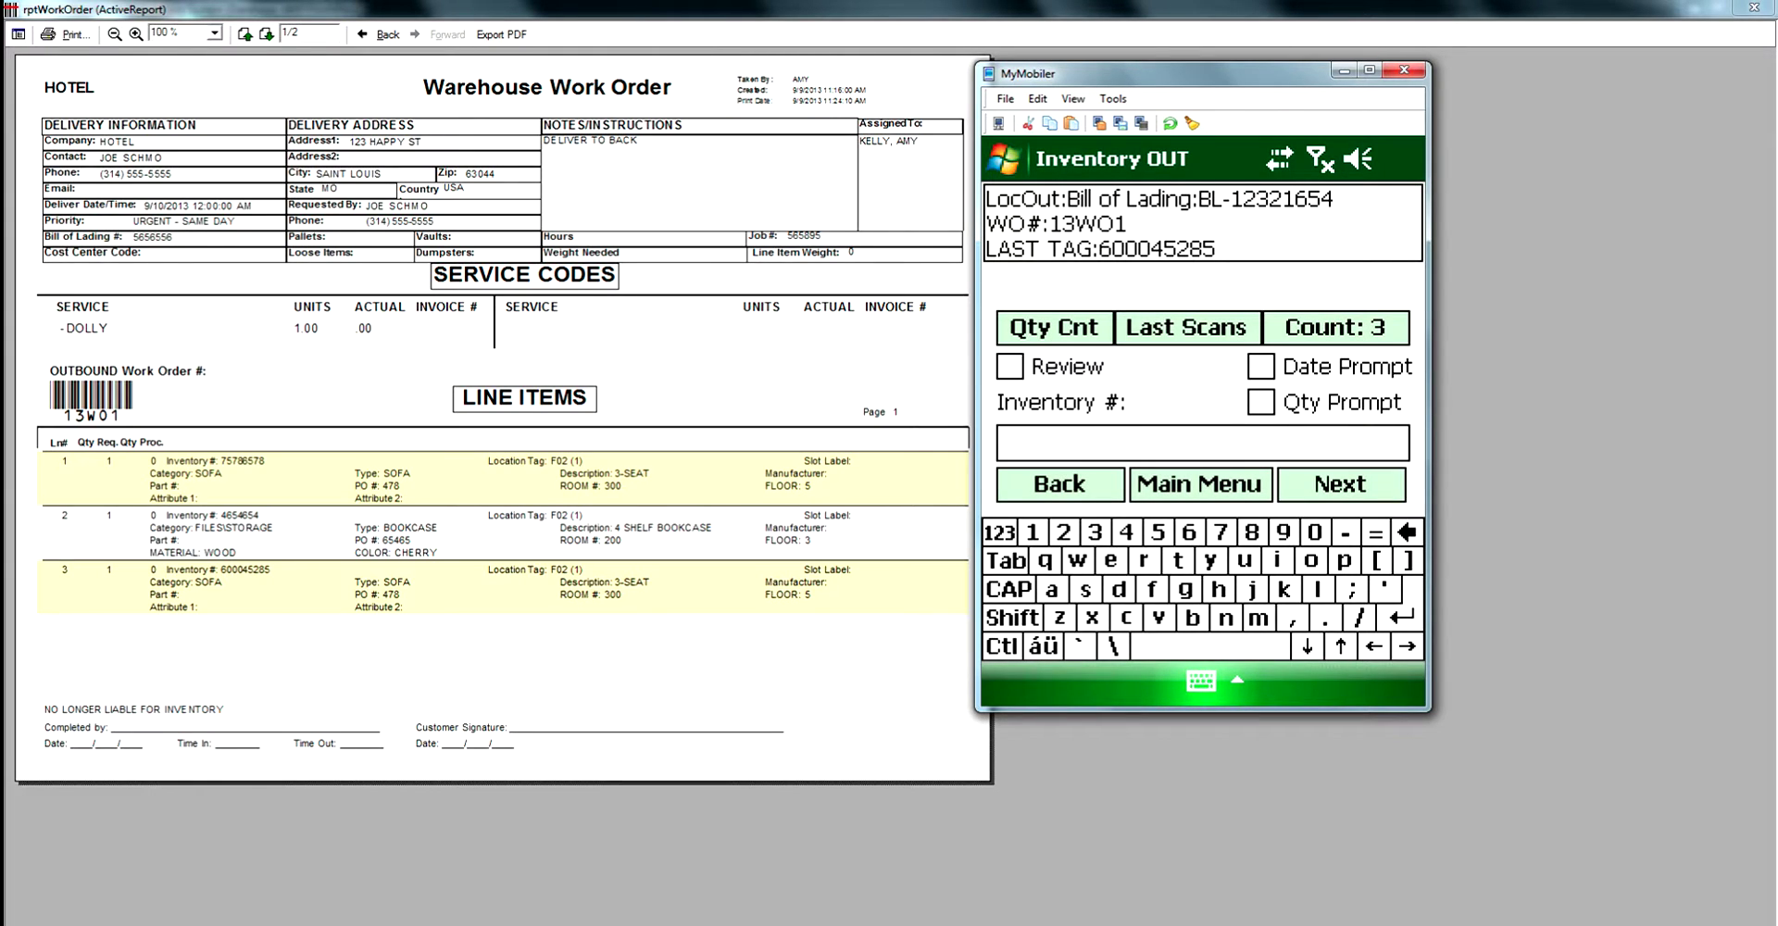
left_click(267, 34)
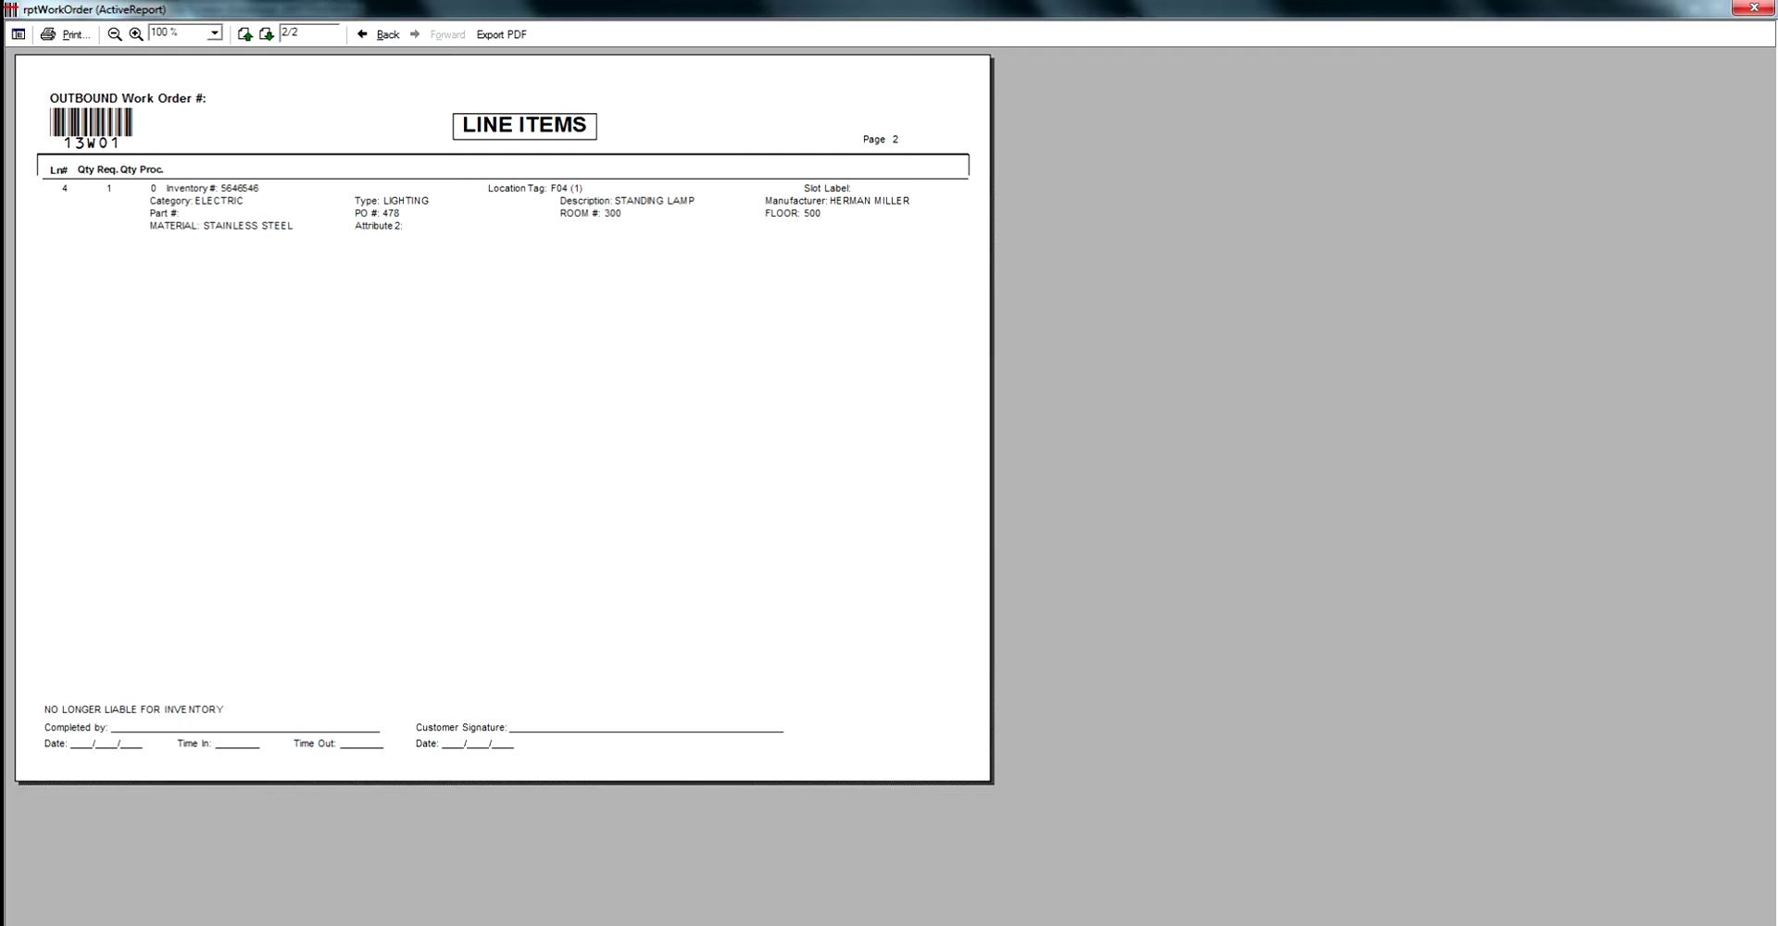
Scan out inventory tag 5646546, the standing lamp, bringing the count to 4.
key("alt+Tab")
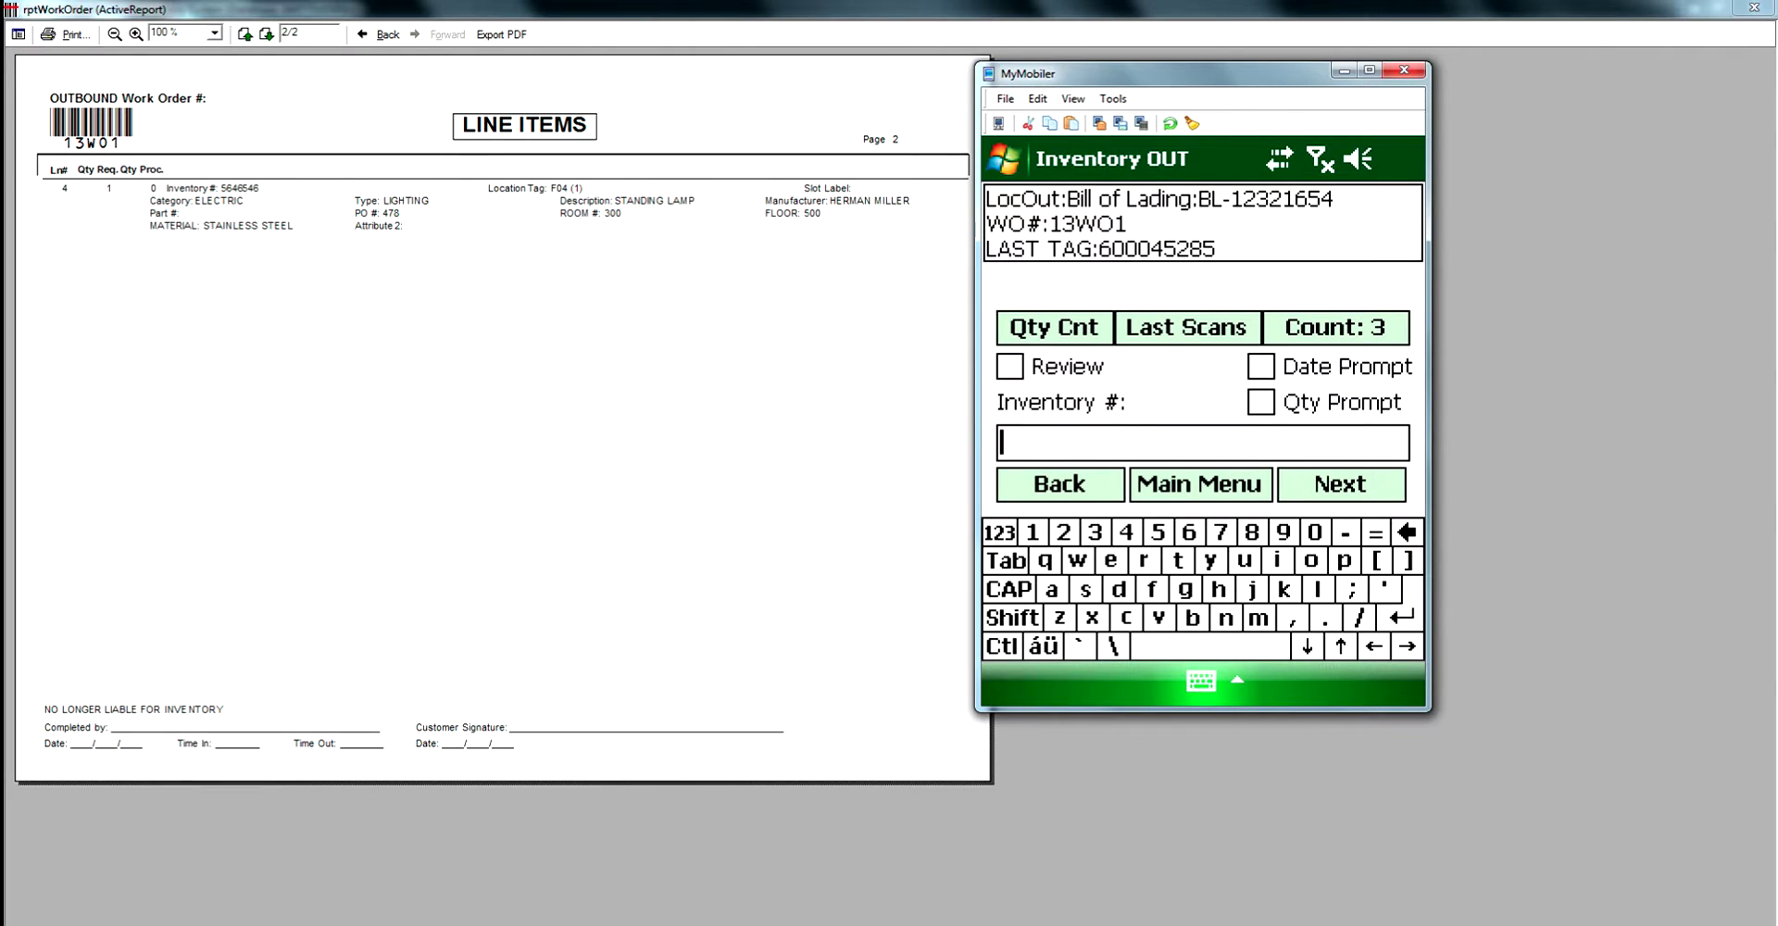
type("5646546")
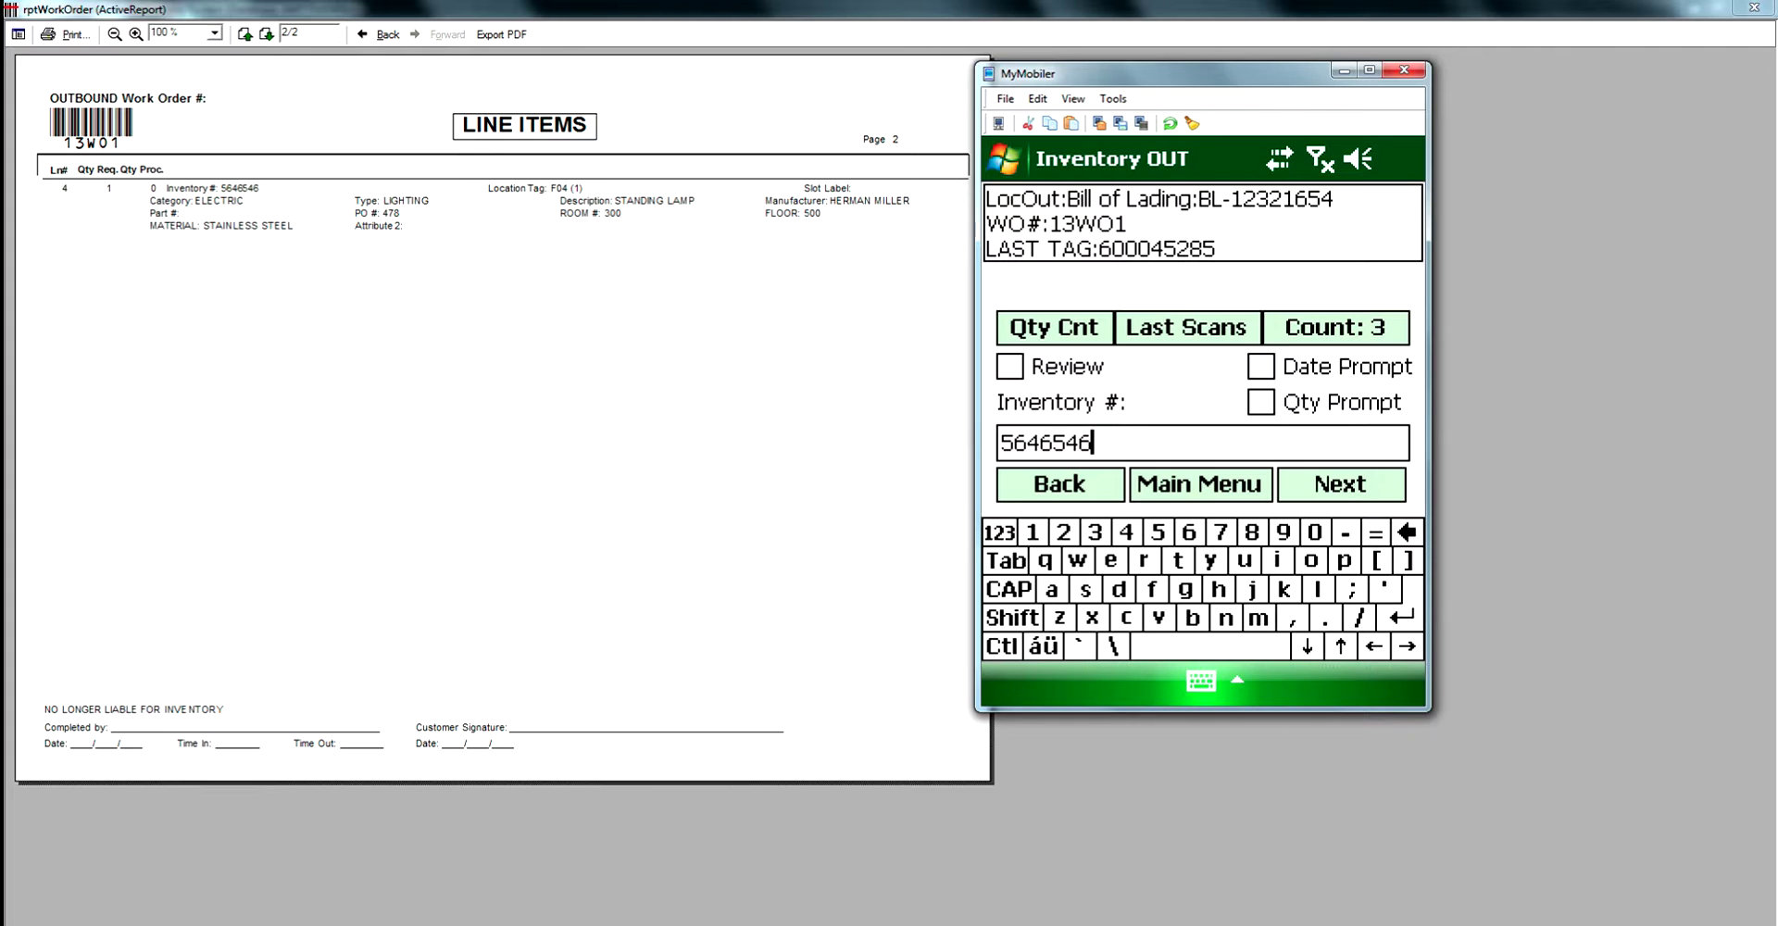
key("Return")
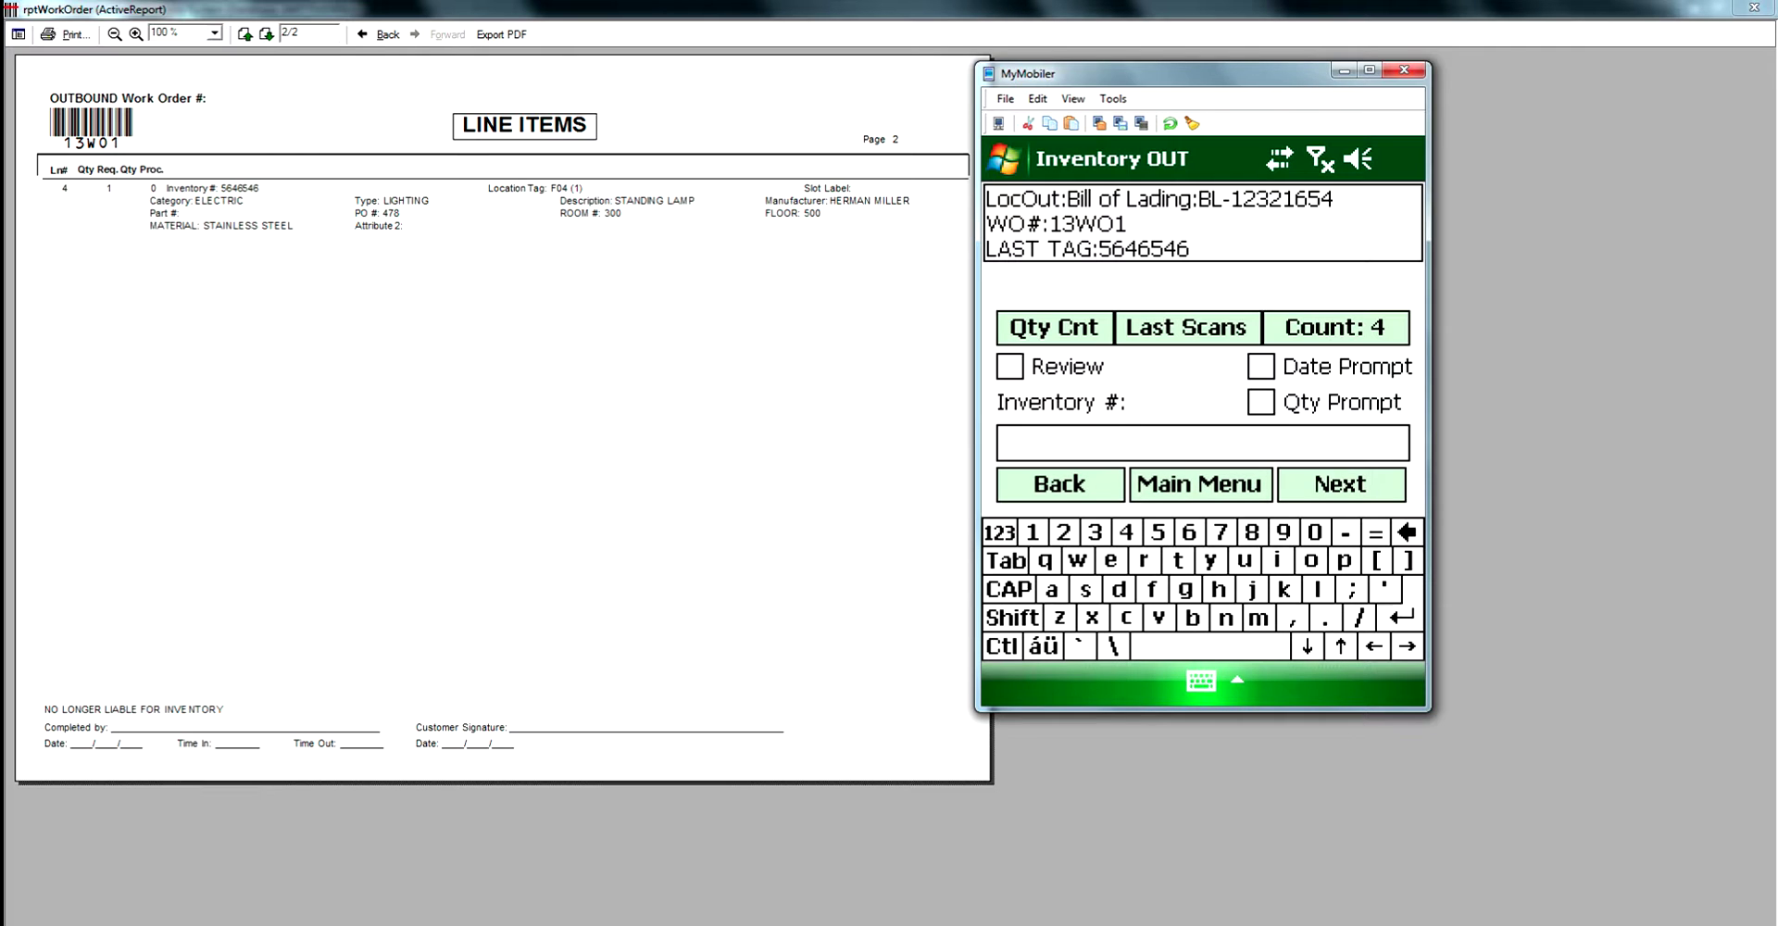
Review the Last Scans list, toggle Review on and off, and go to the Main Menu.
left_click(1188, 327)
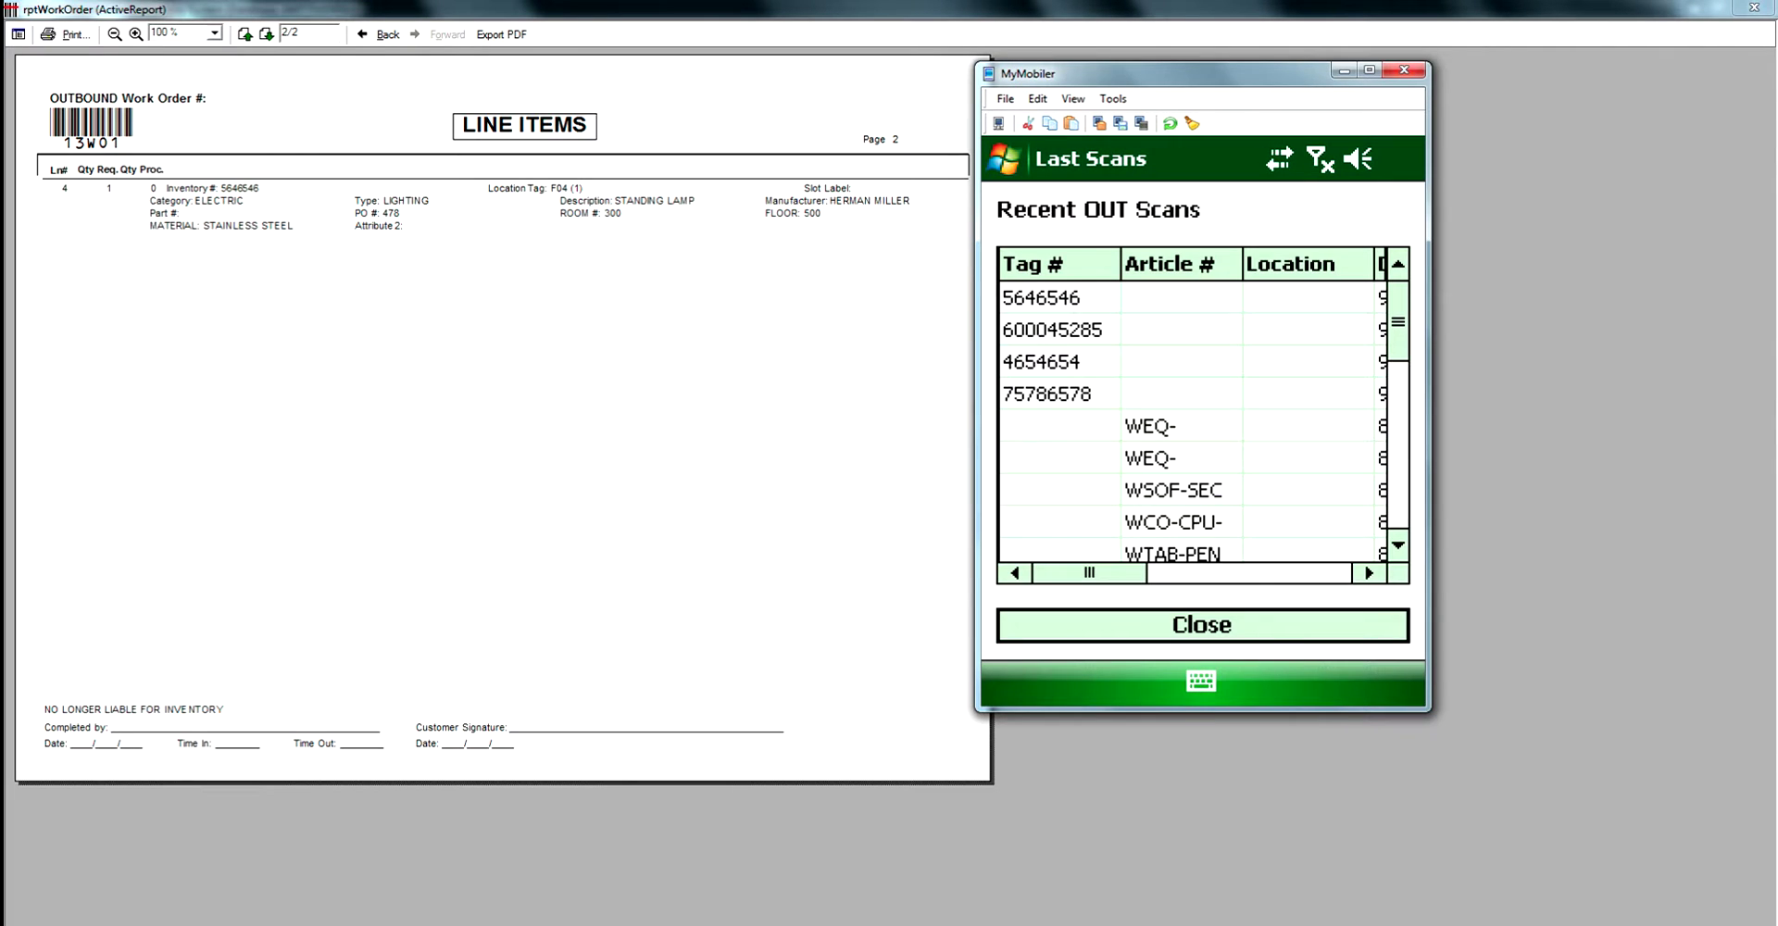
left_click_drag(1089, 573, 1295, 572)
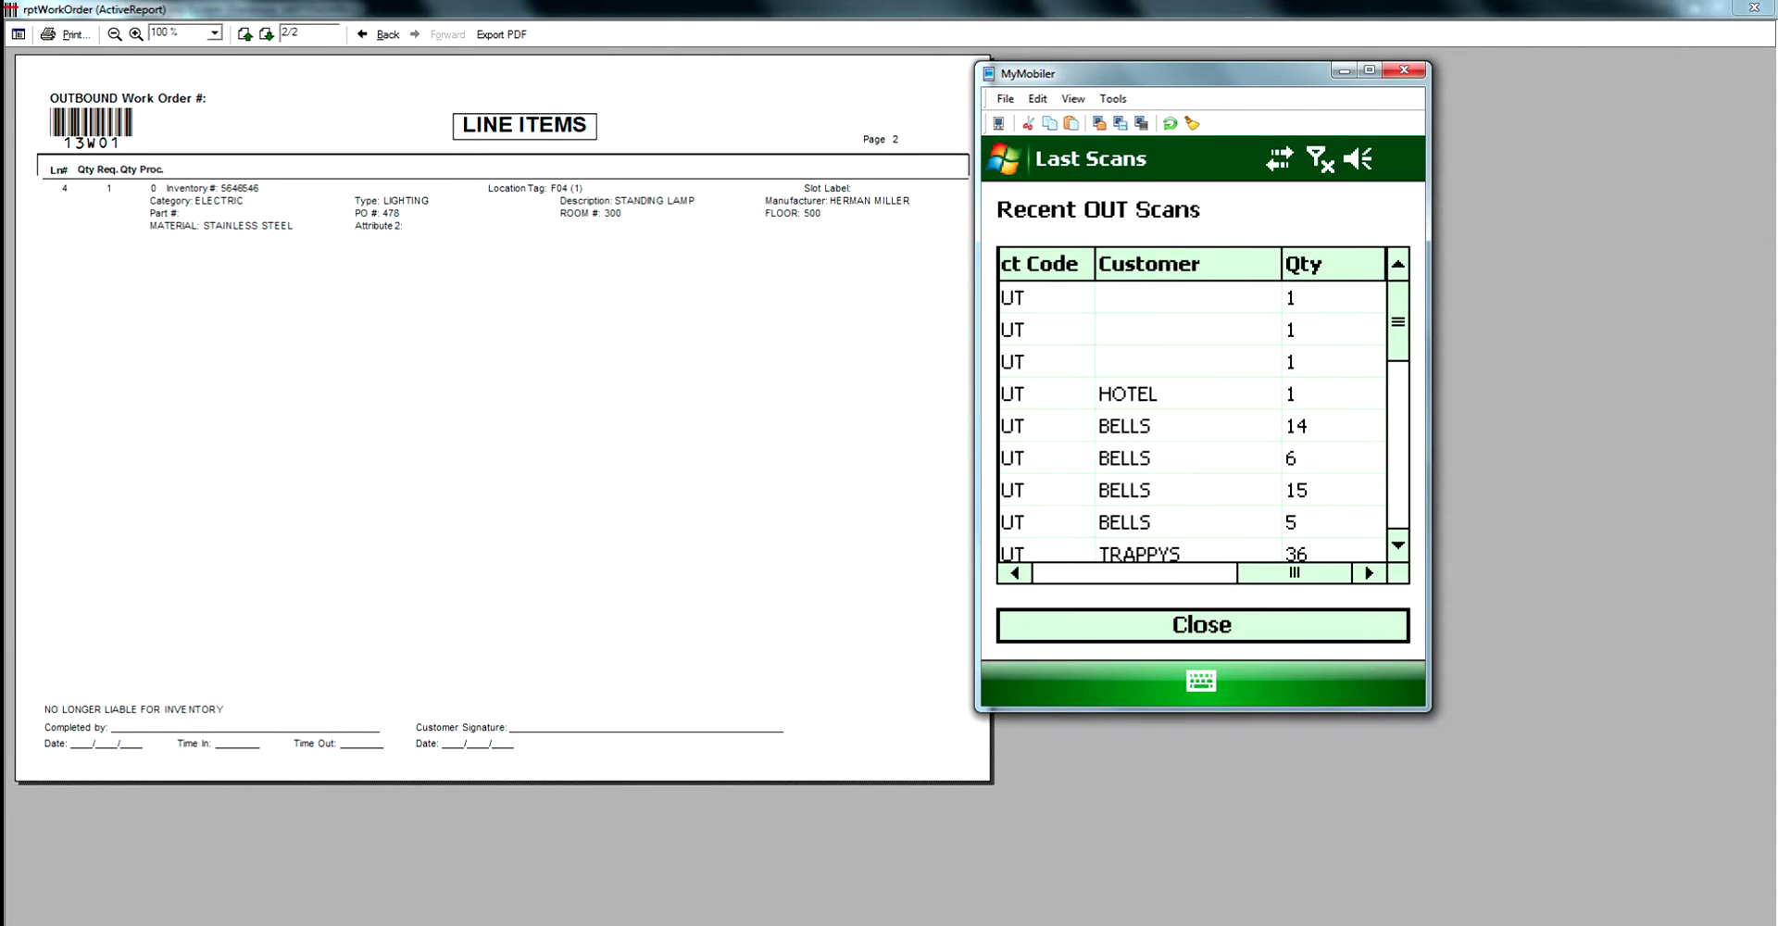
left_click(1202, 625)
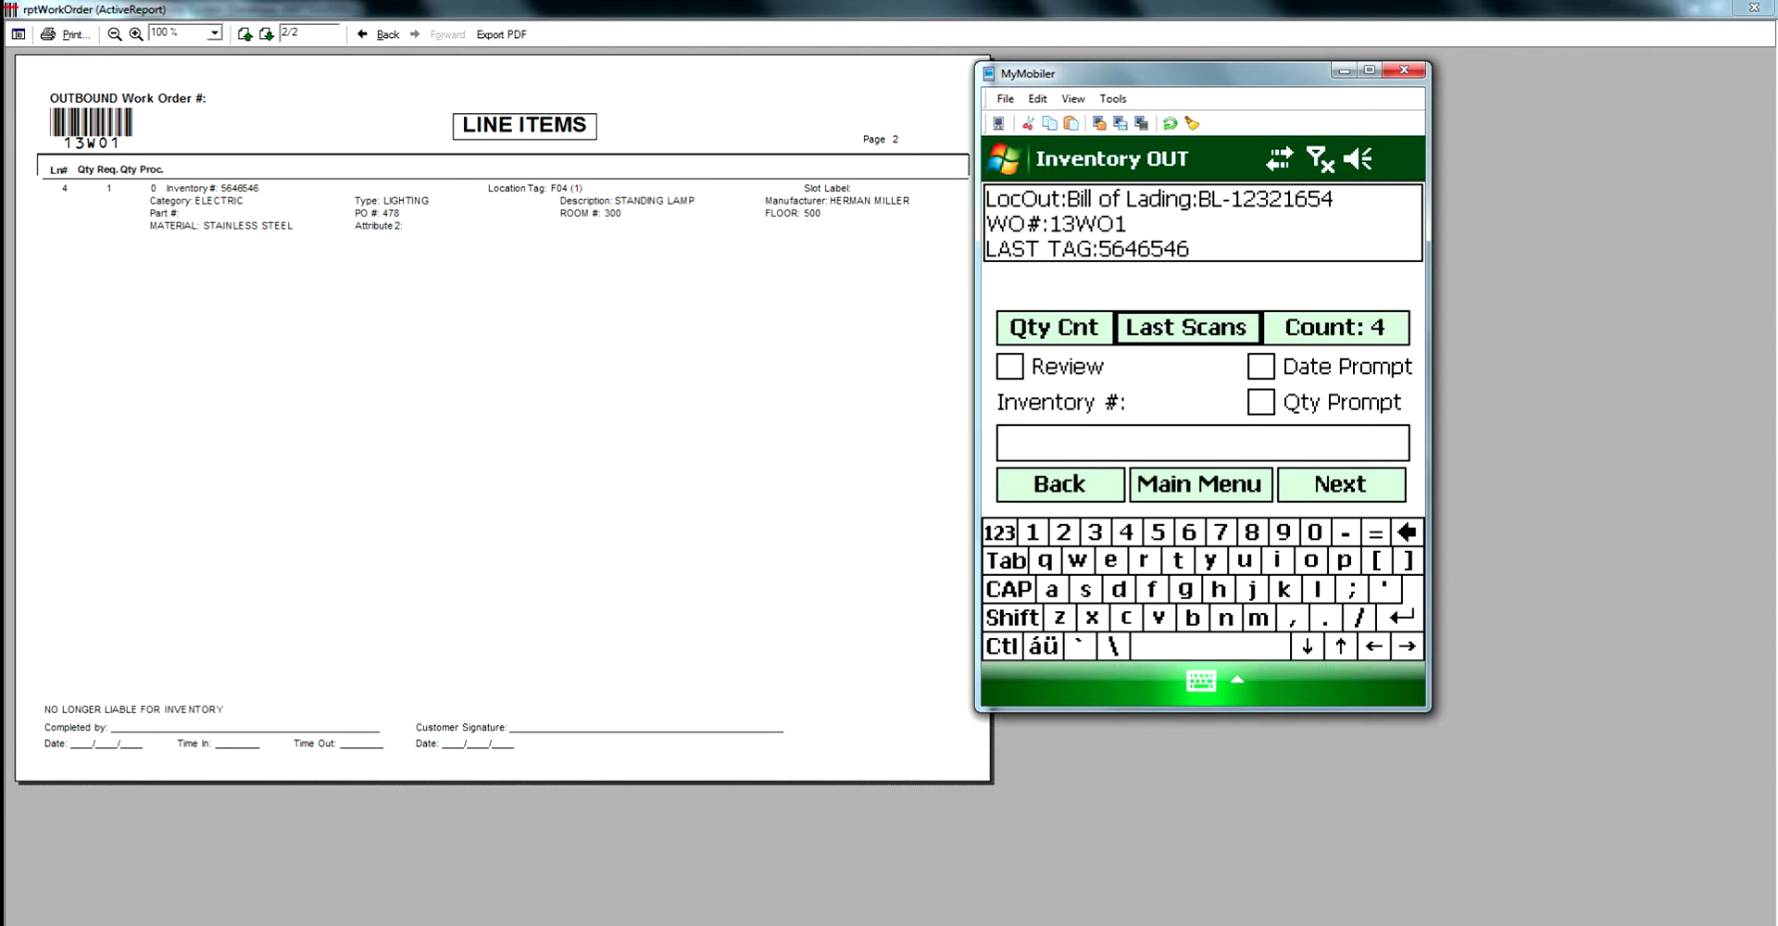
left_click(1010, 366)
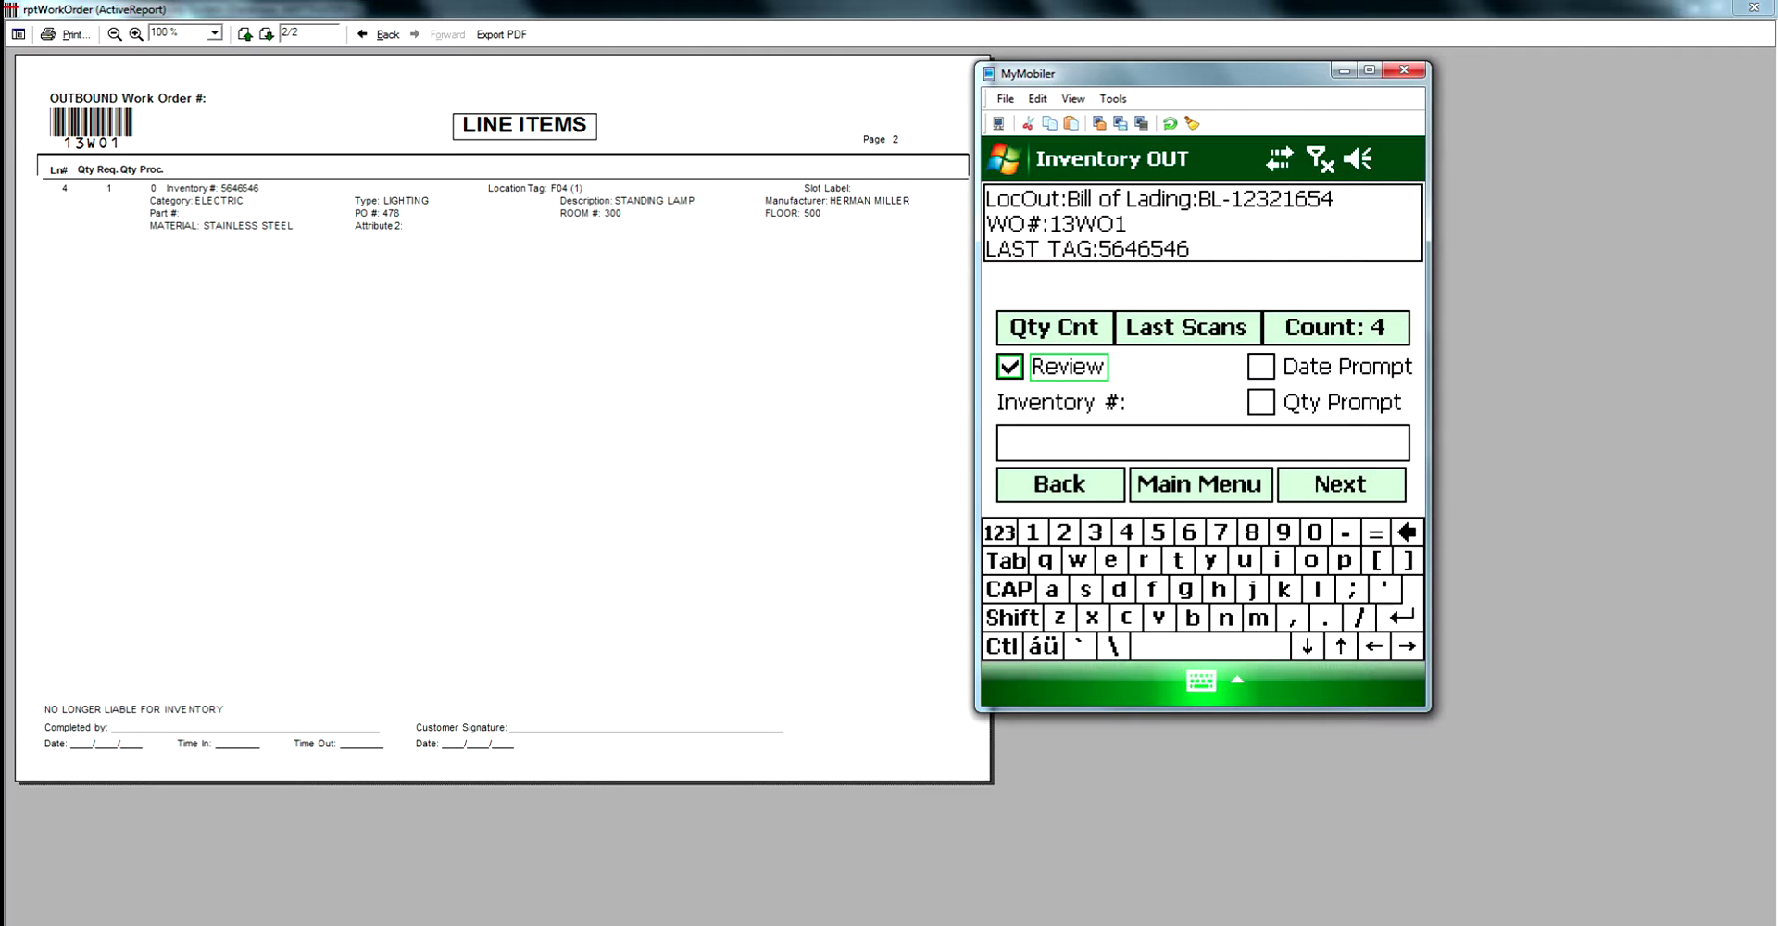
key("space")
left_click(1200, 484)
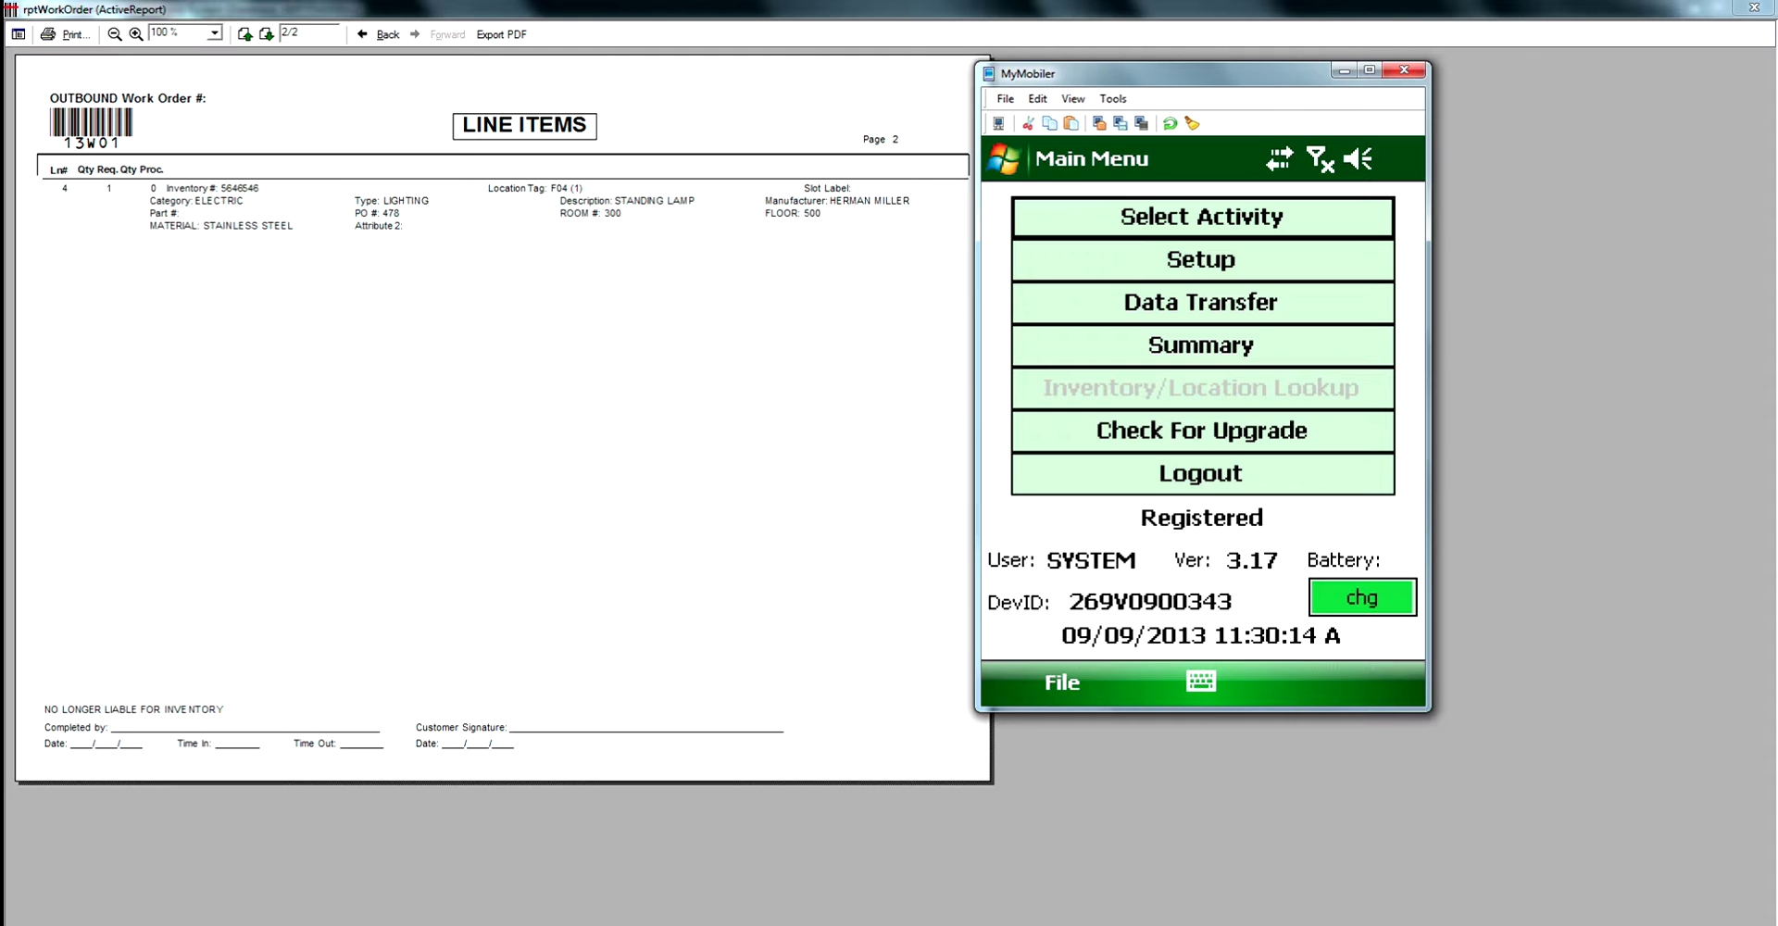
Upload the scanner's 4 transactions to the server, then close the work order report preview.
left_click(1201, 302)
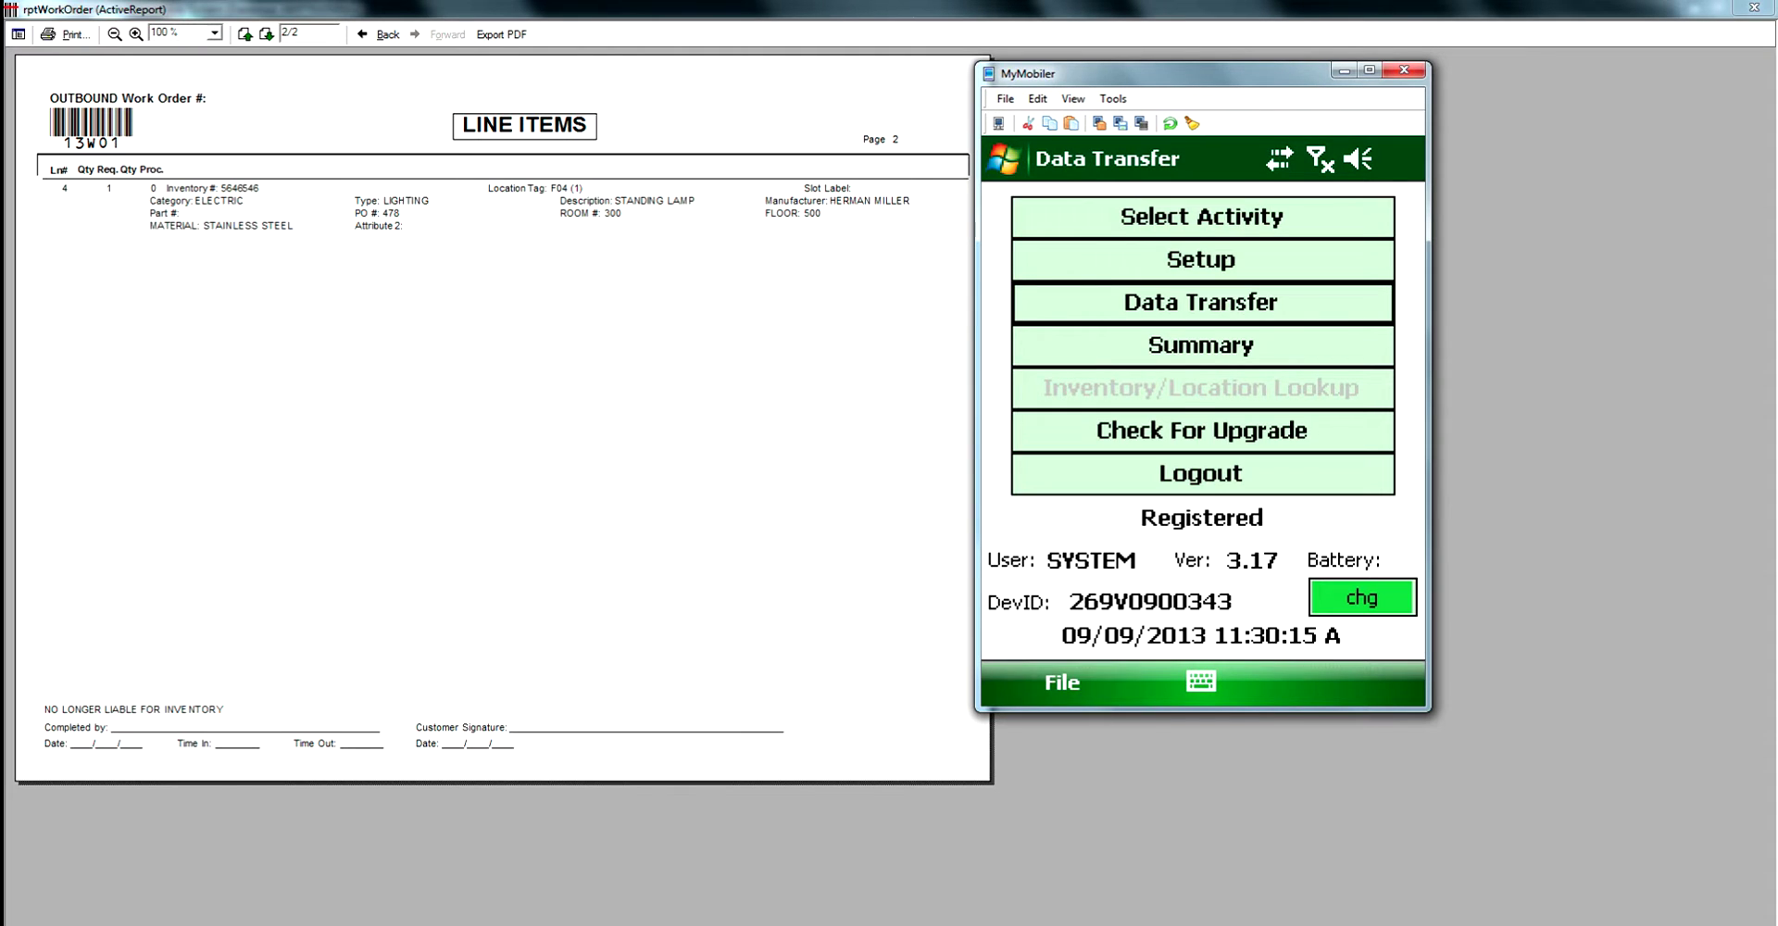
left_click(1099, 661)
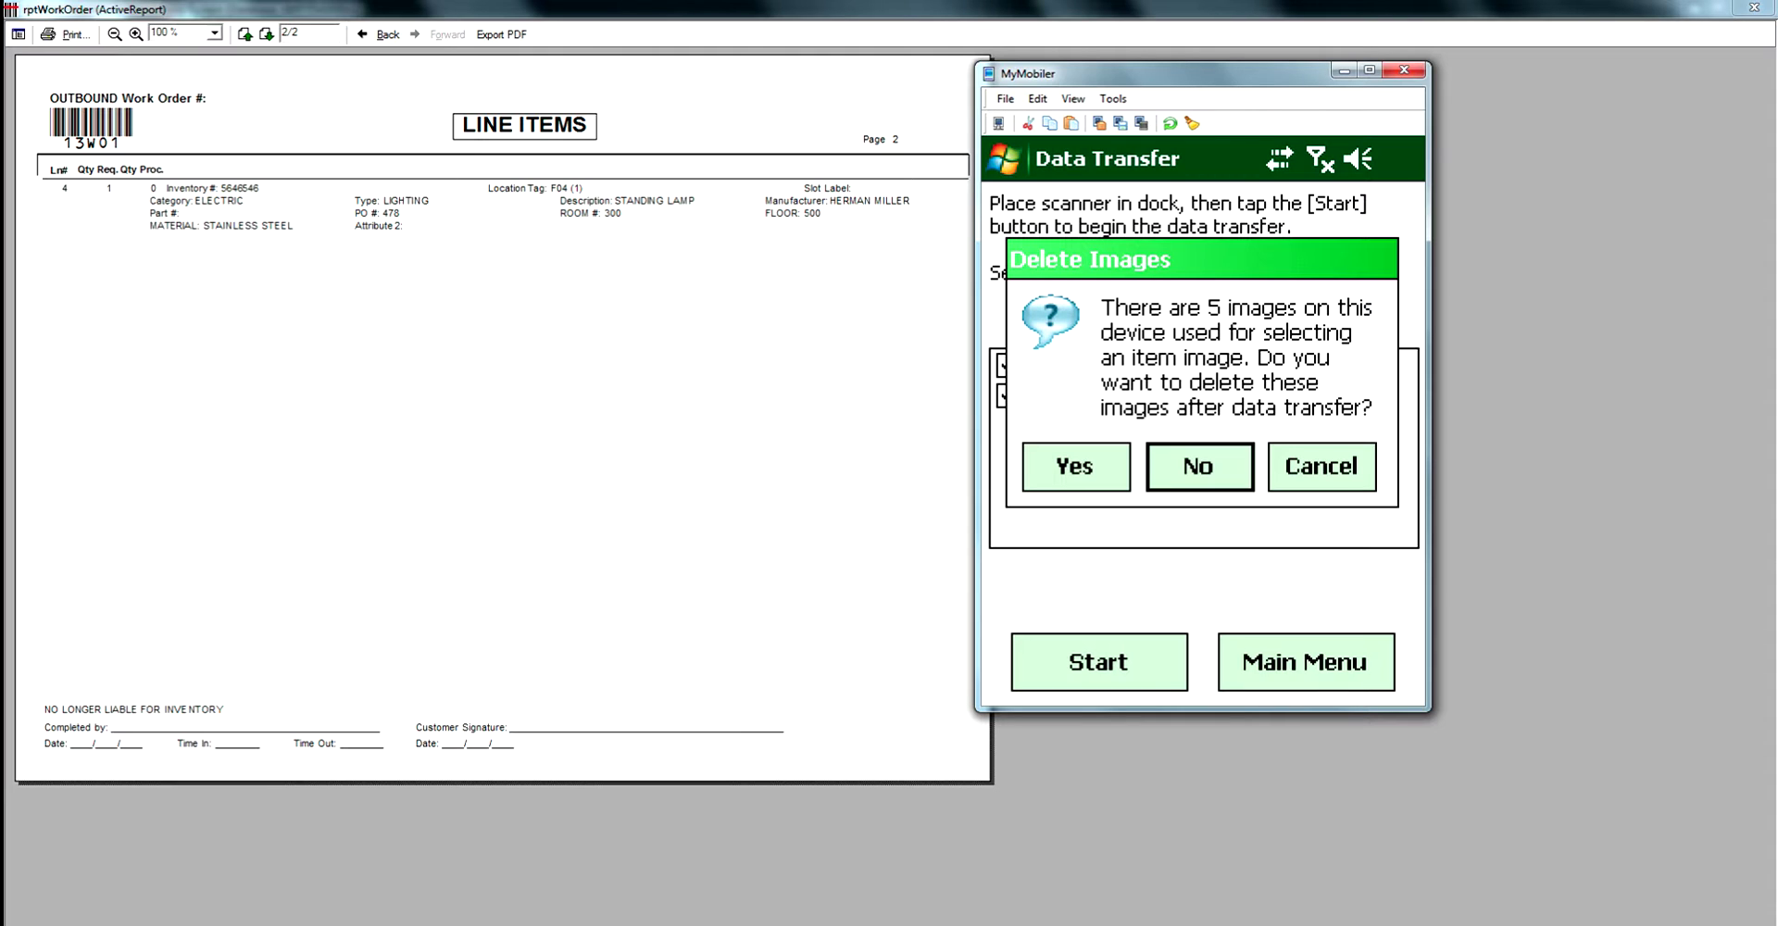
key("Return")
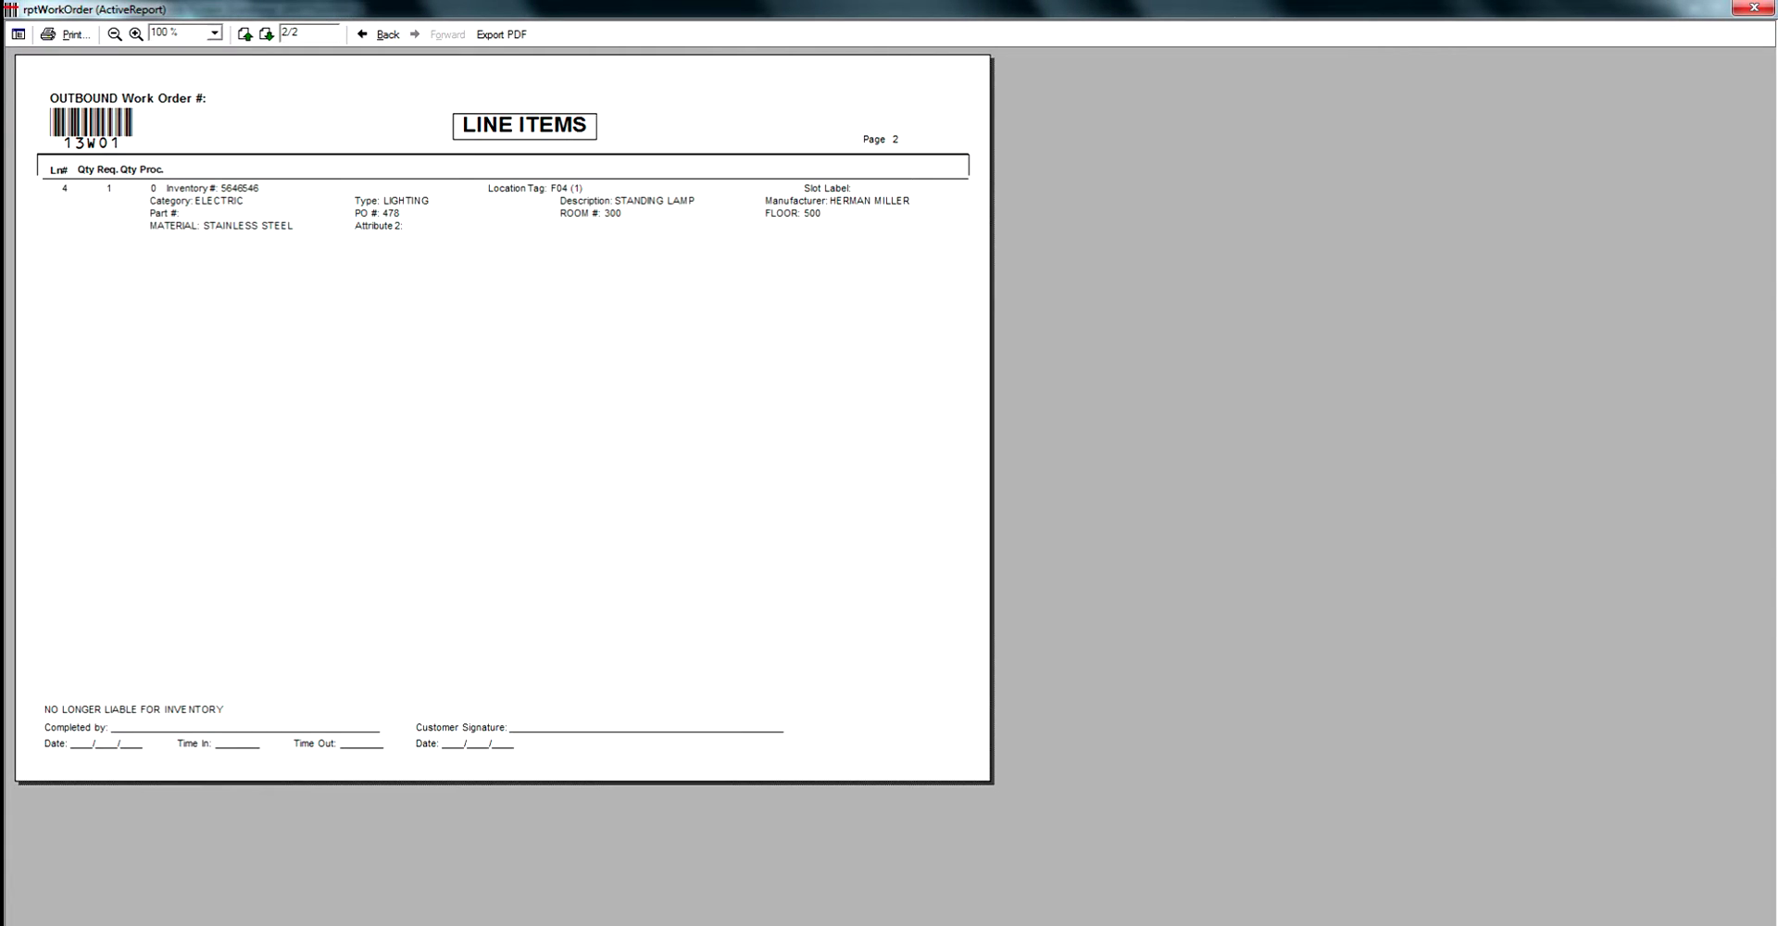
key("alt+F4")
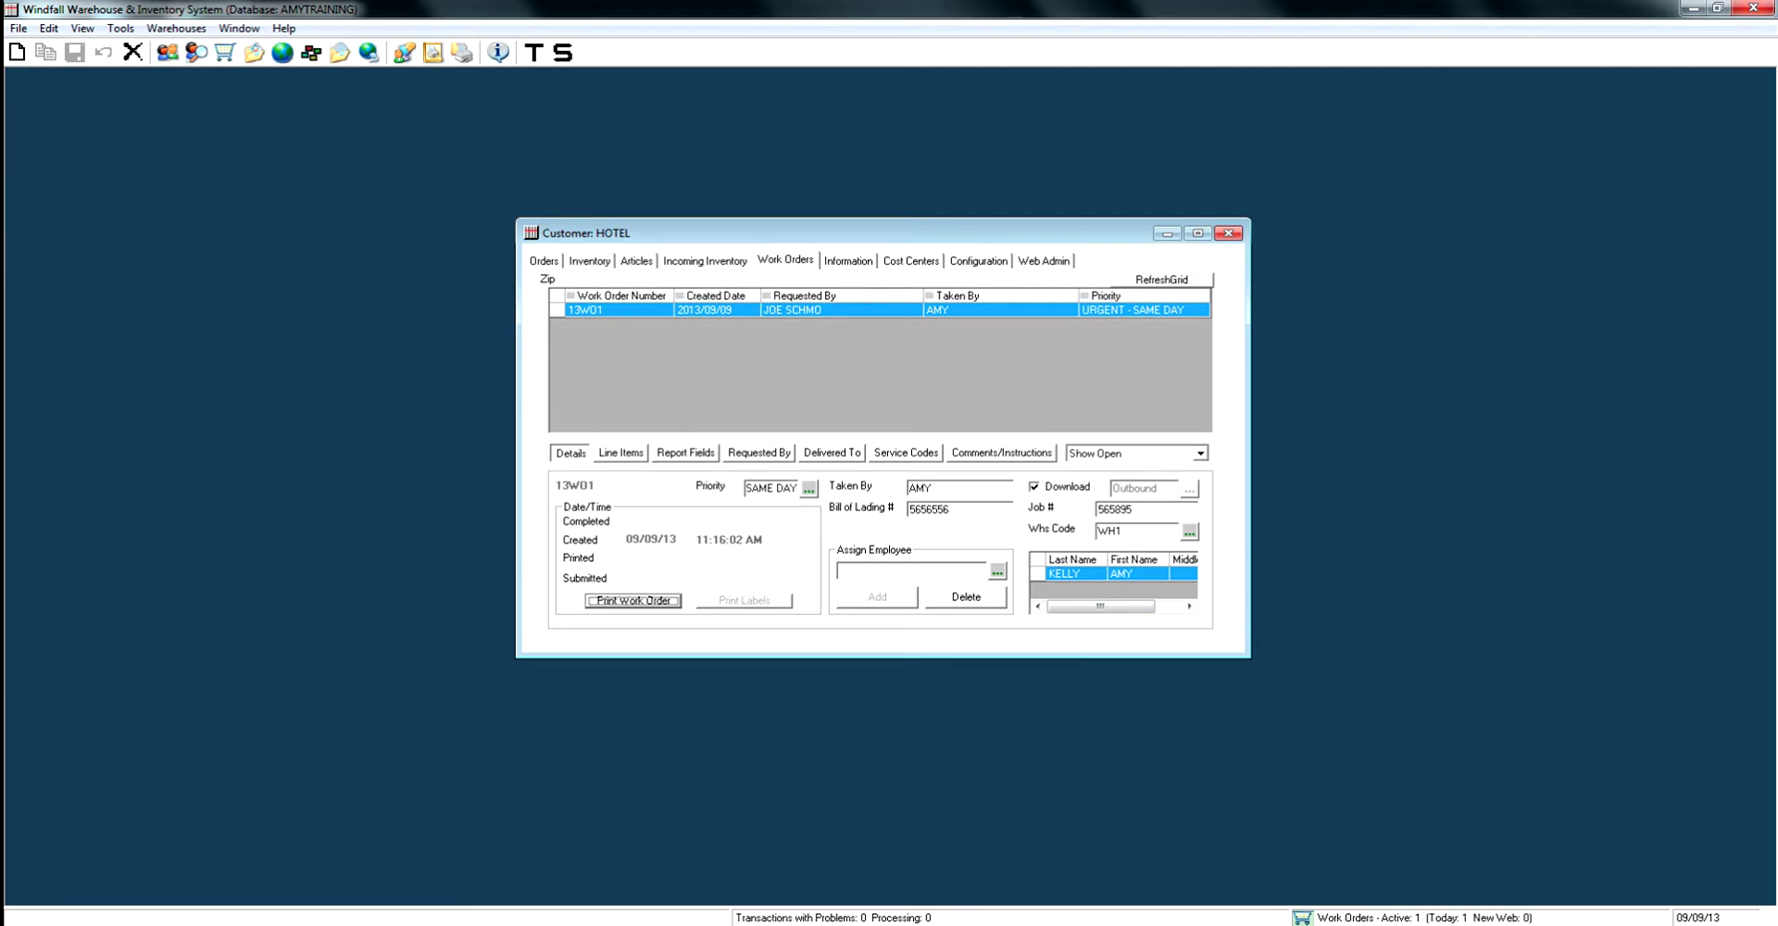
Refresh HOTEL's work orders and show closed ones, confirming 13WO1 completed 09/09/13.
left_click(1161, 279)
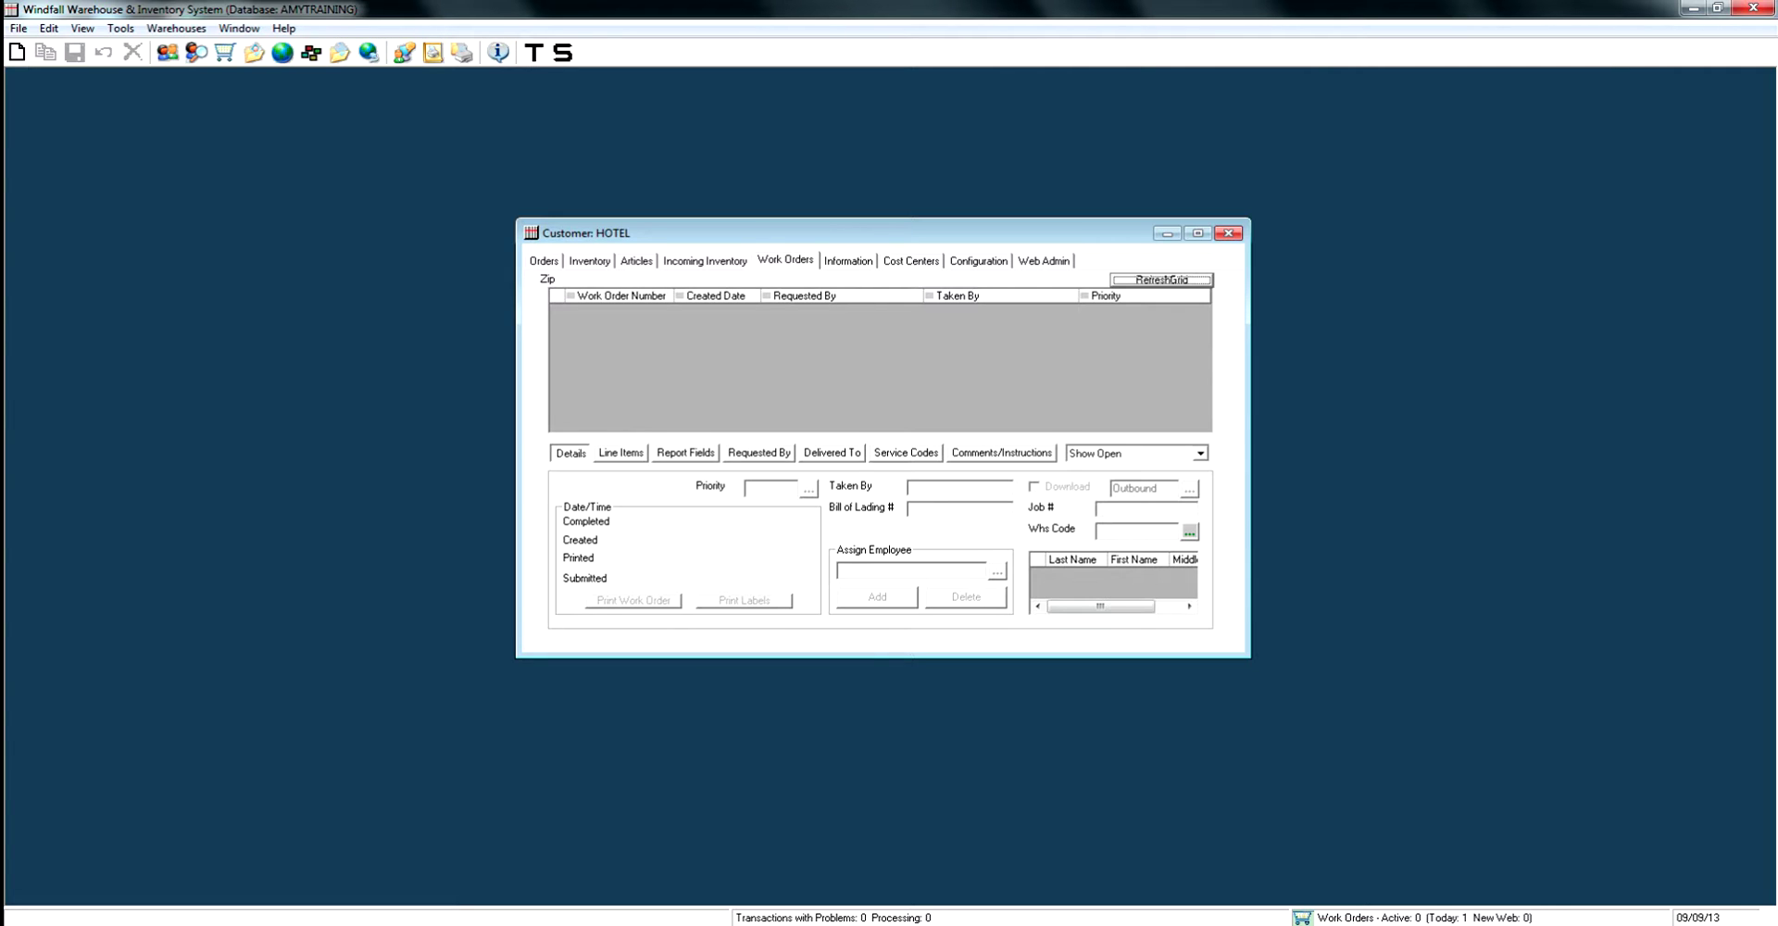
left_click(1199, 453)
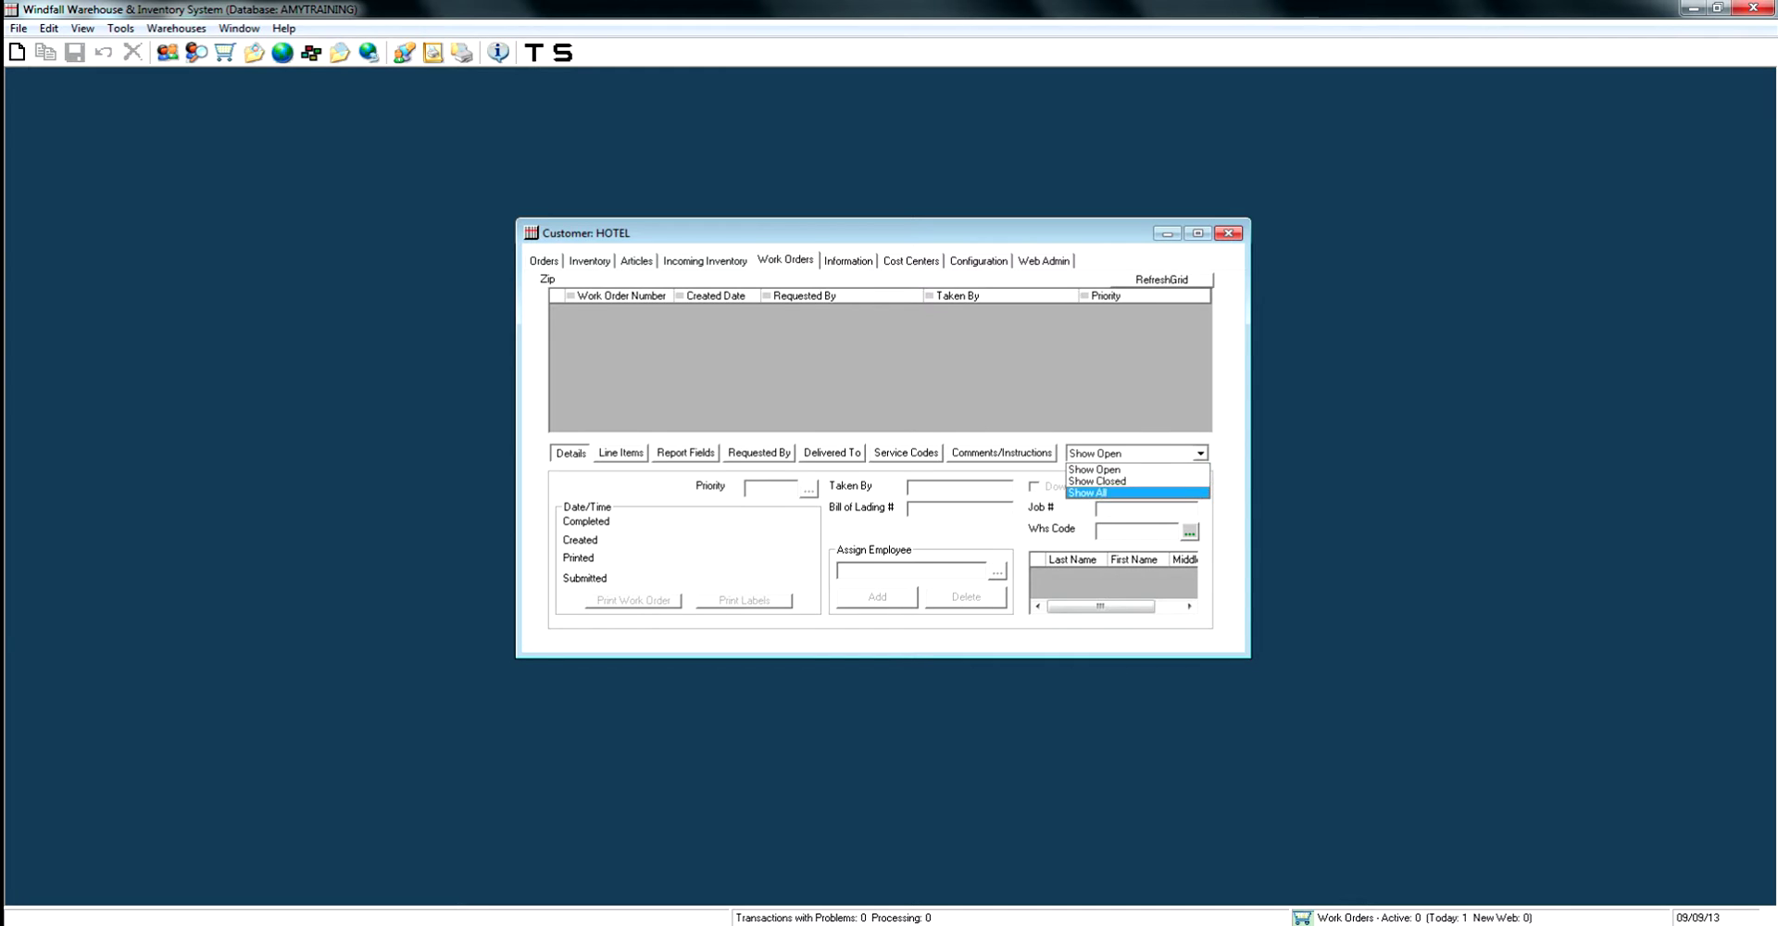
left_click(1112, 477)
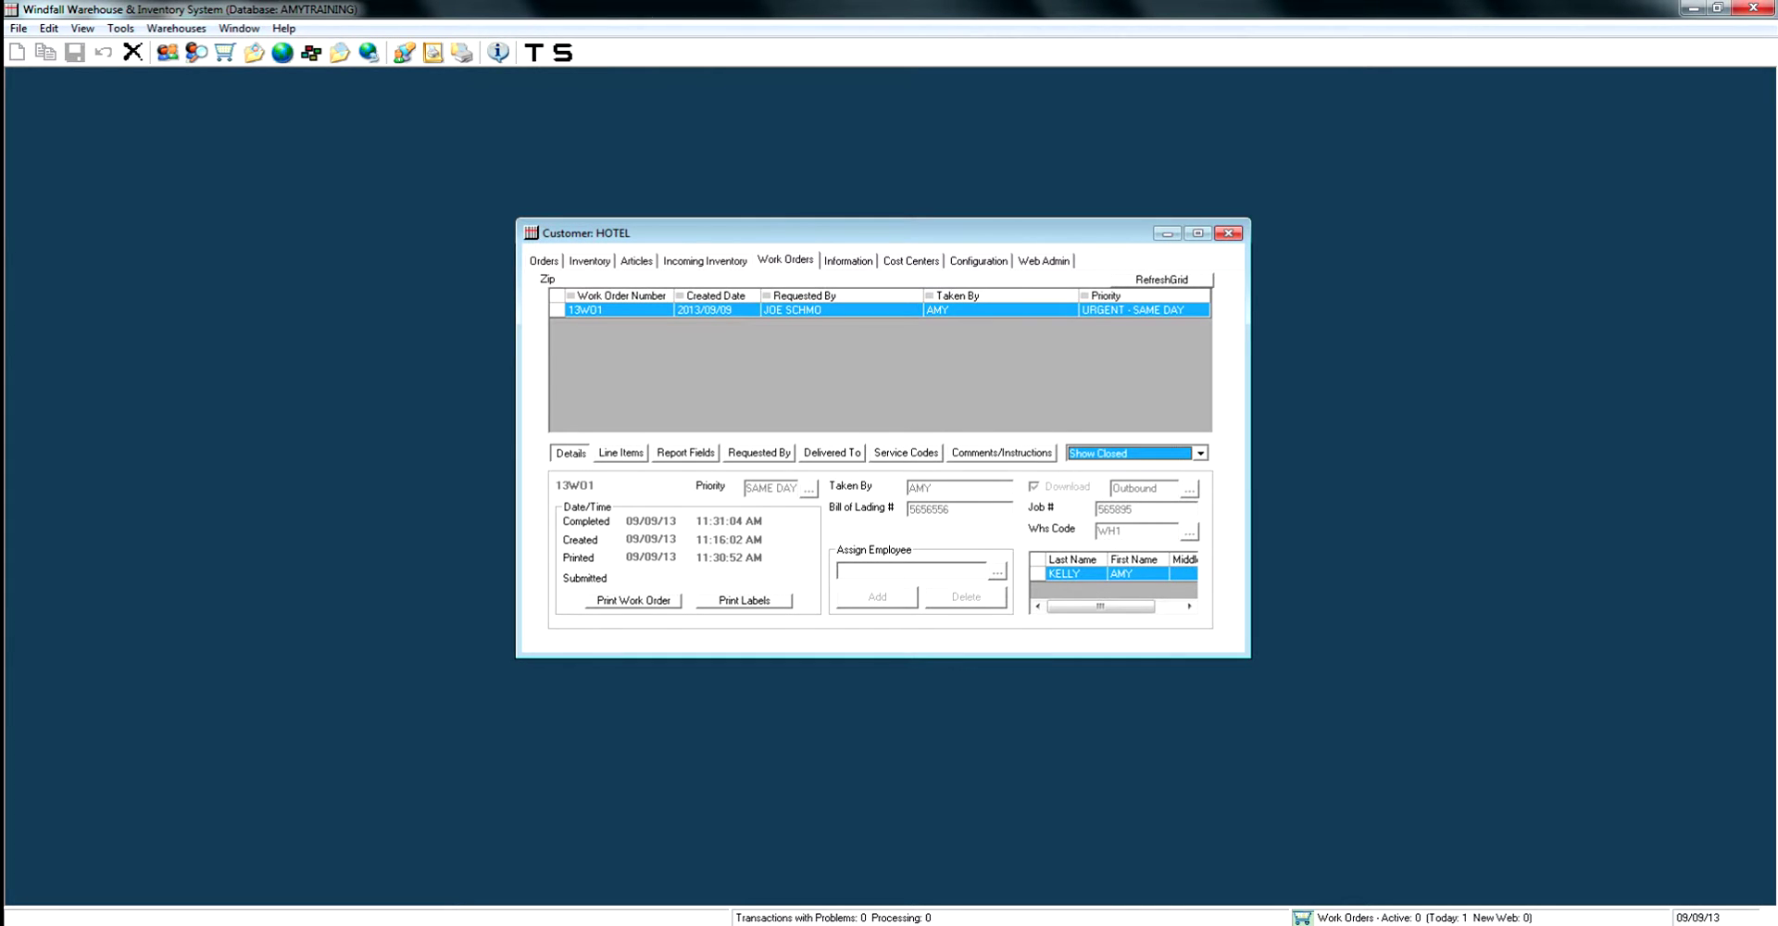
left_click(633, 600)
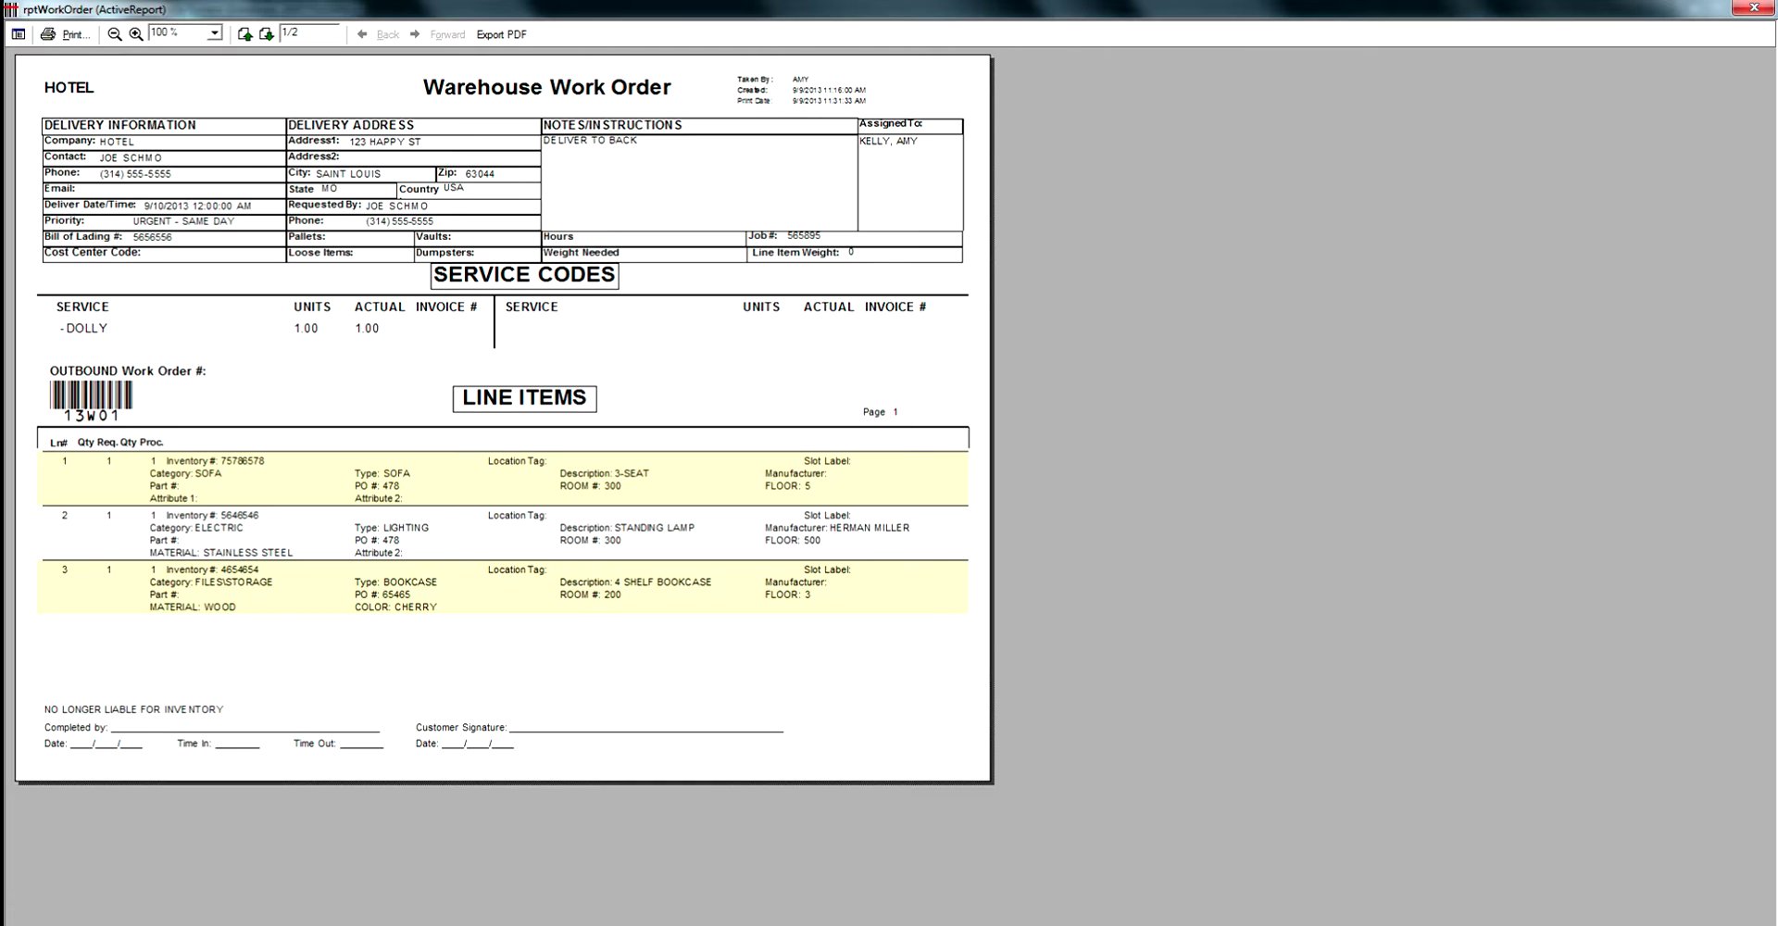
left_click(266, 35)
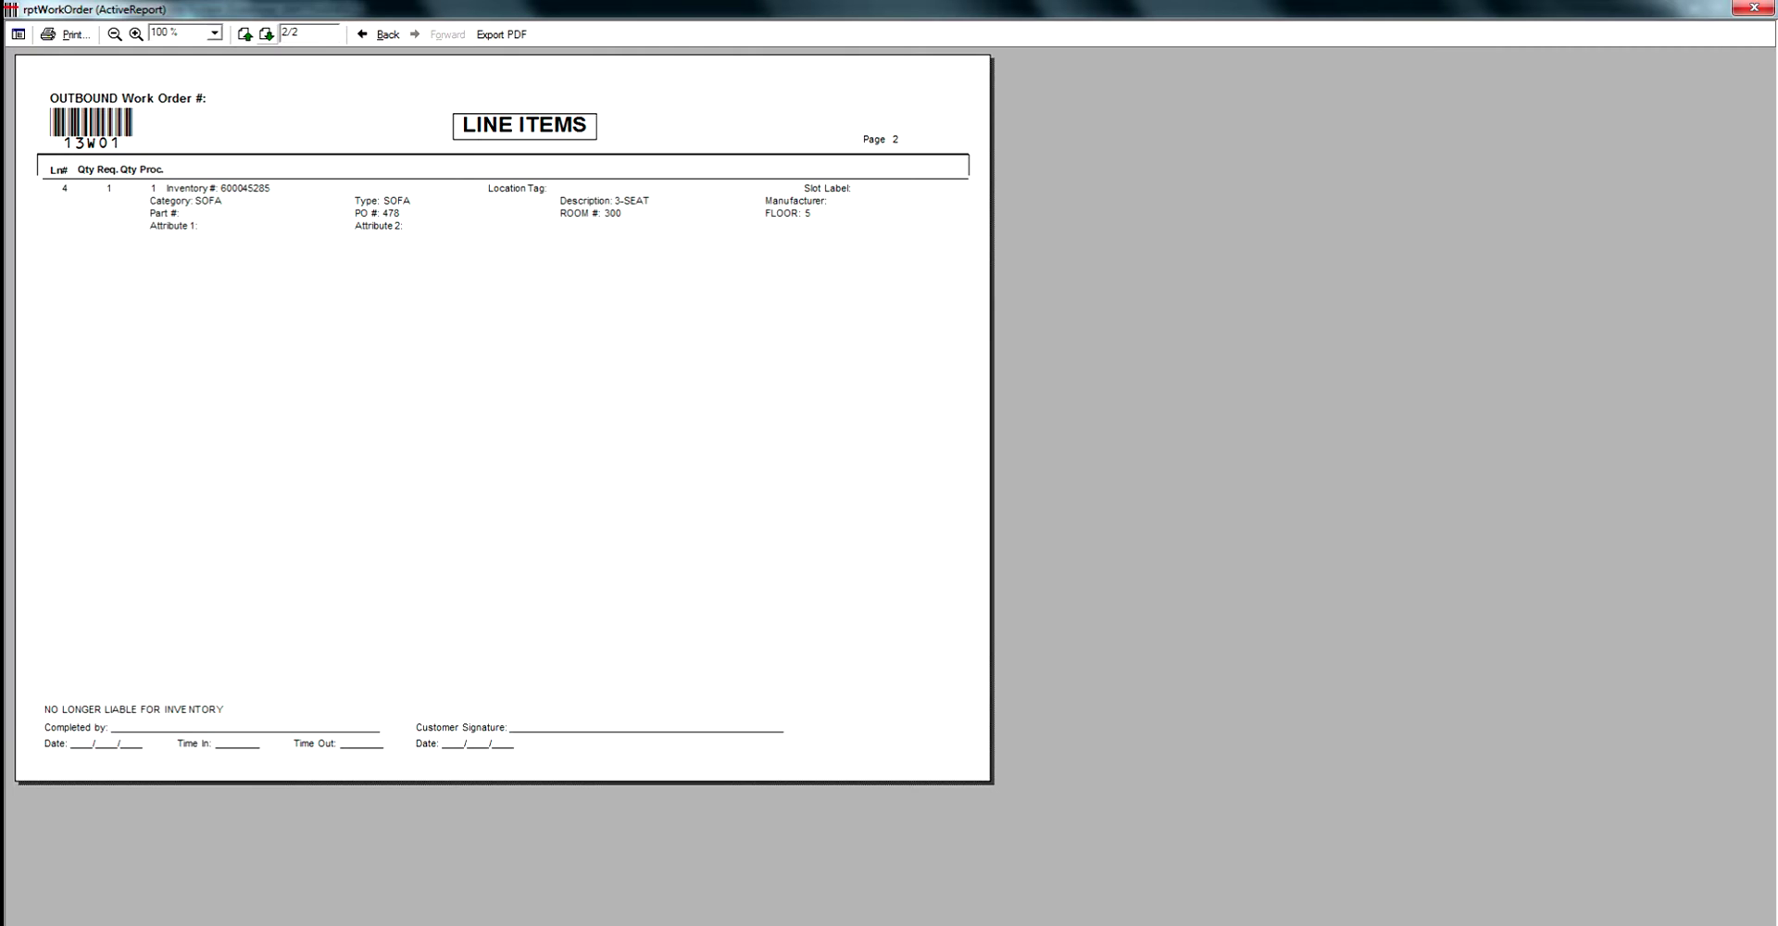
left_click(245, 35)
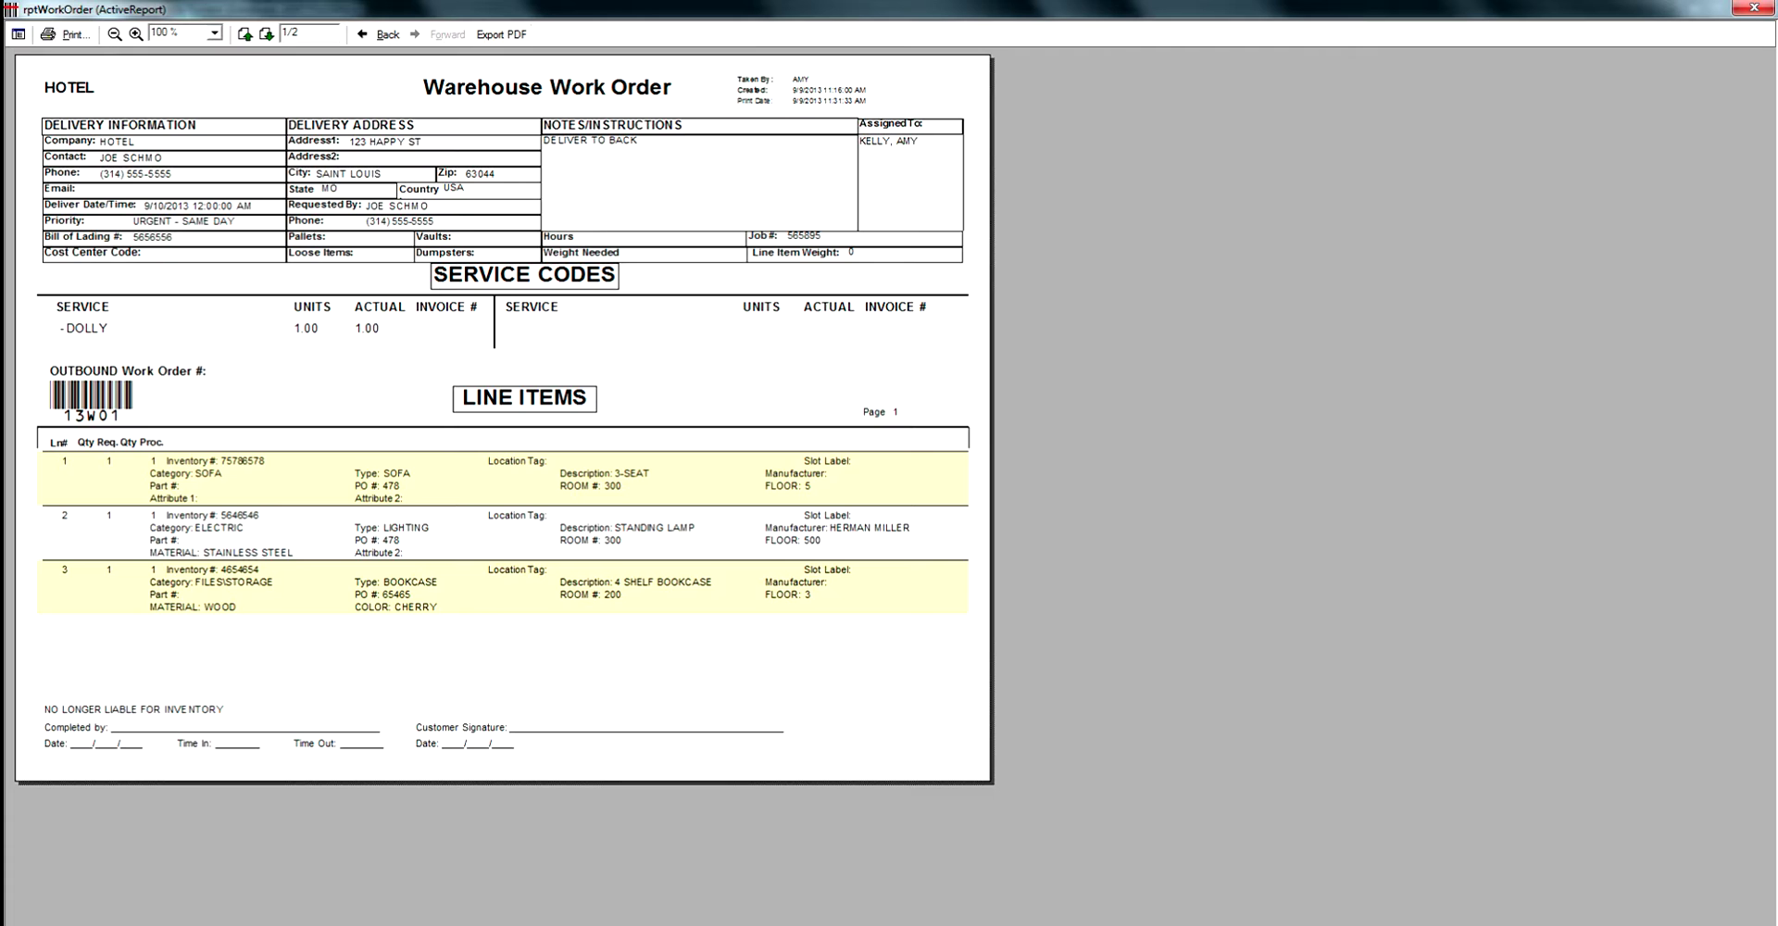
left_click(1753, 8)
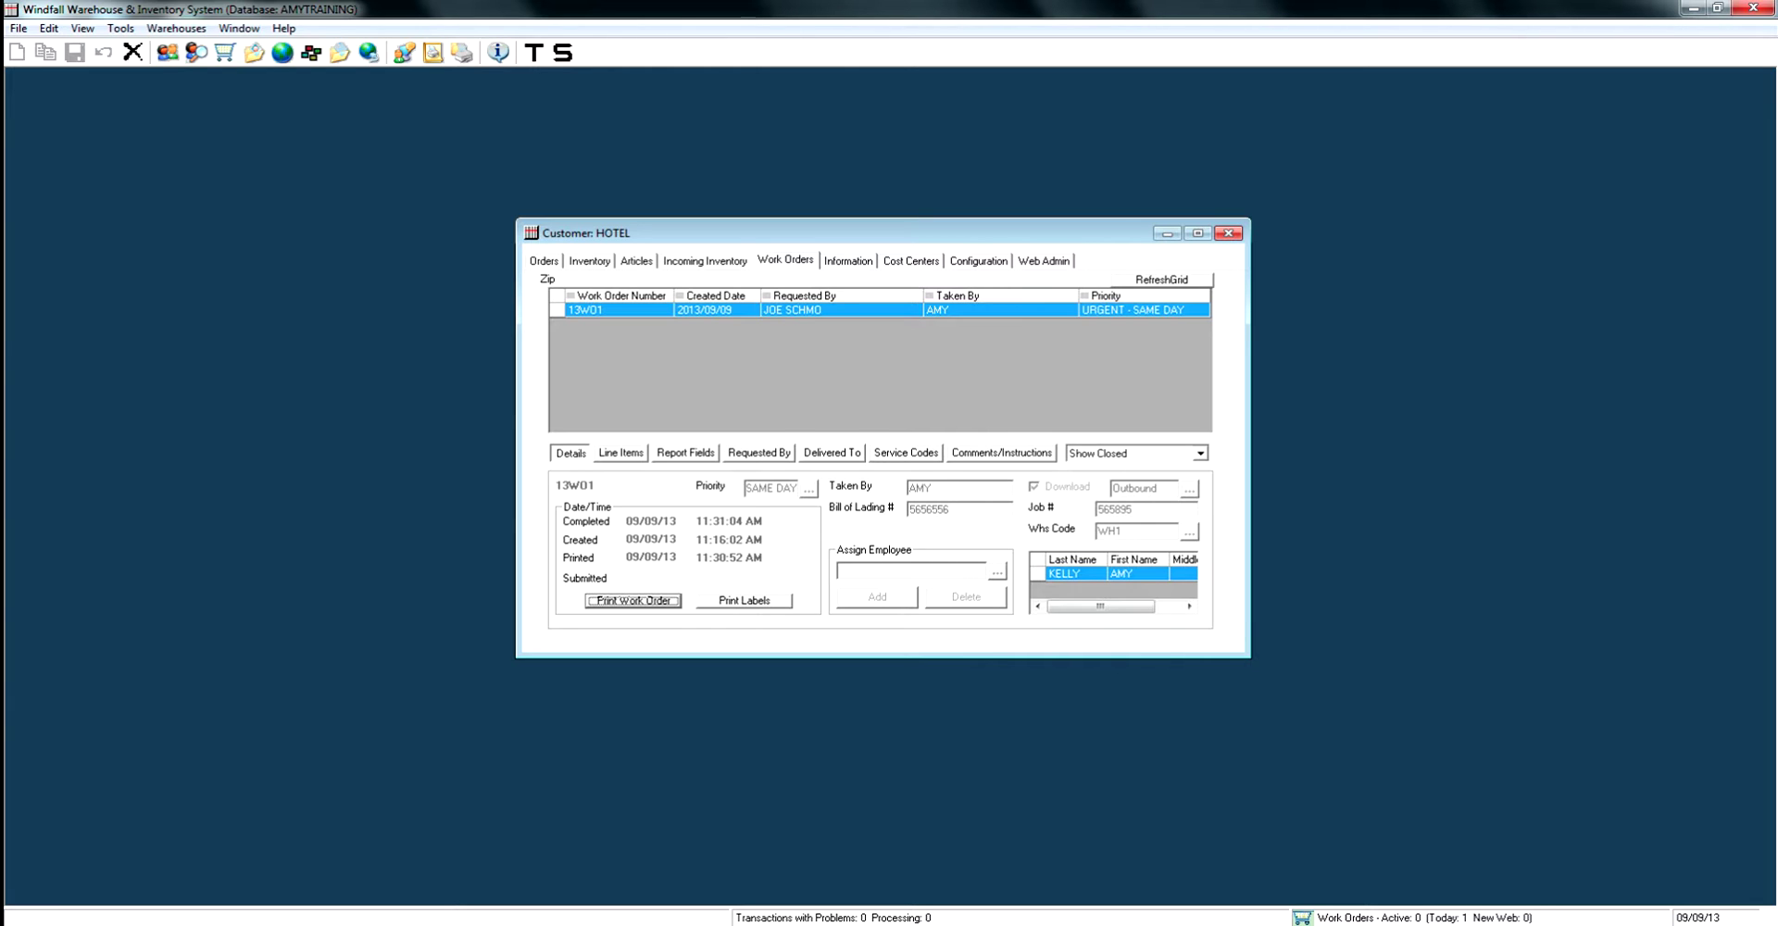
Set the work order status filter back to Show Open, leaving HOTEL's list empty.
left_click(1199, 453)
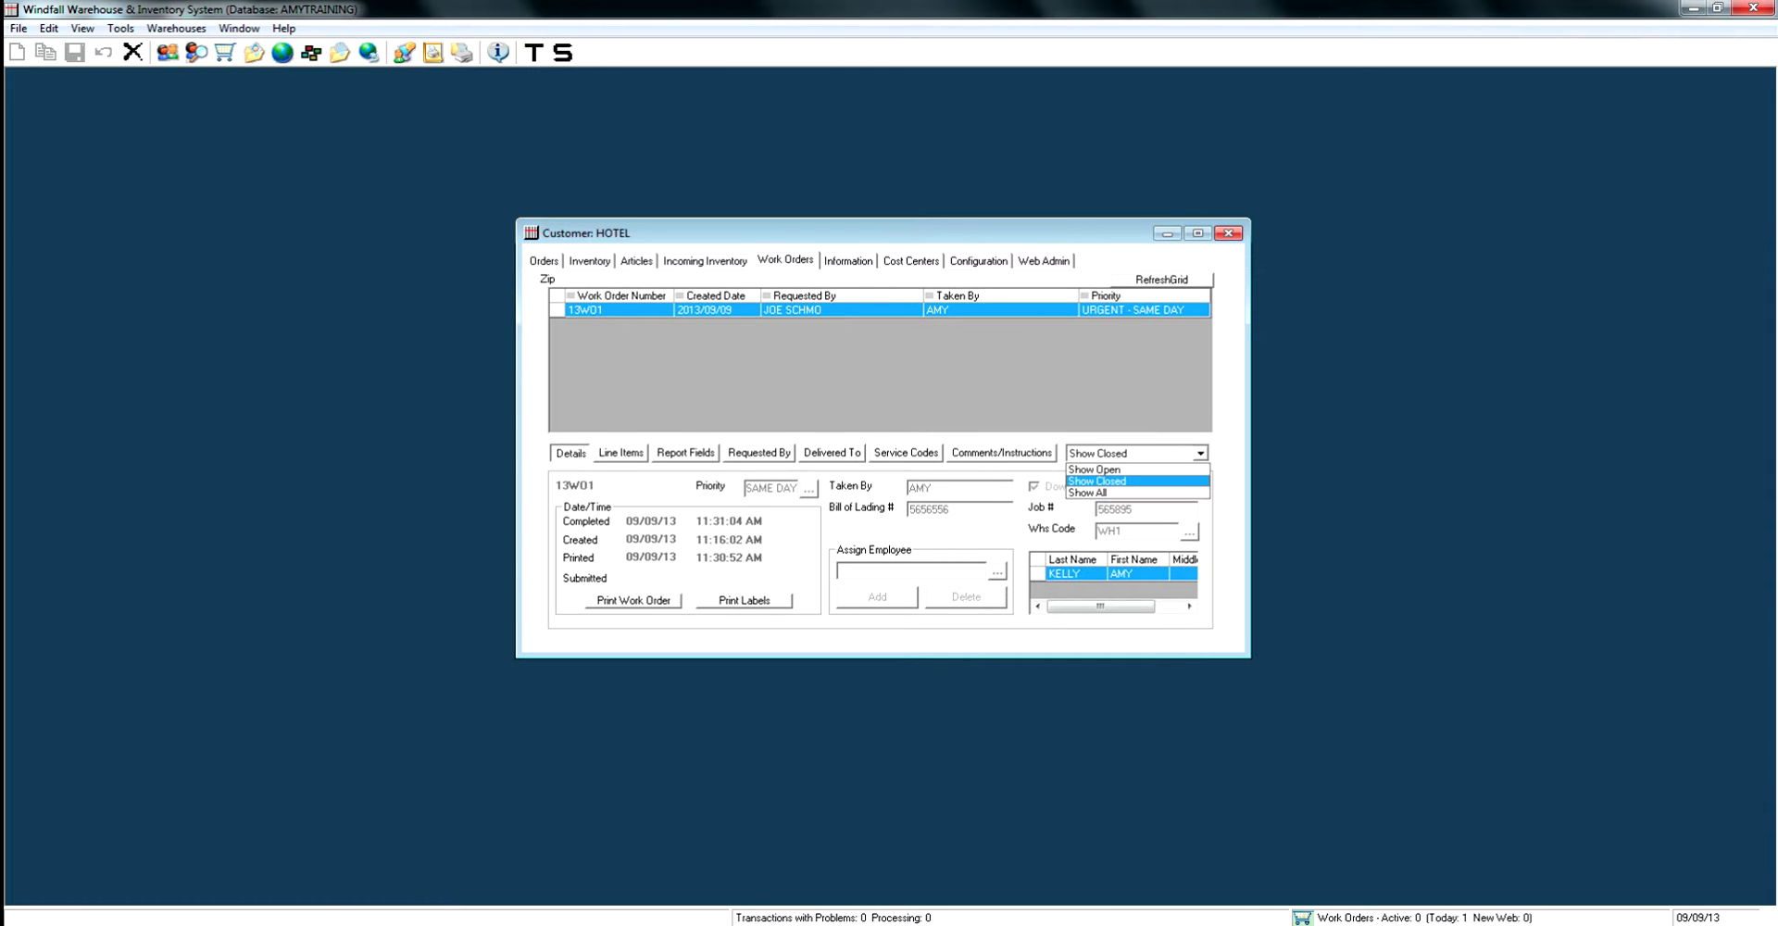
key("Up")
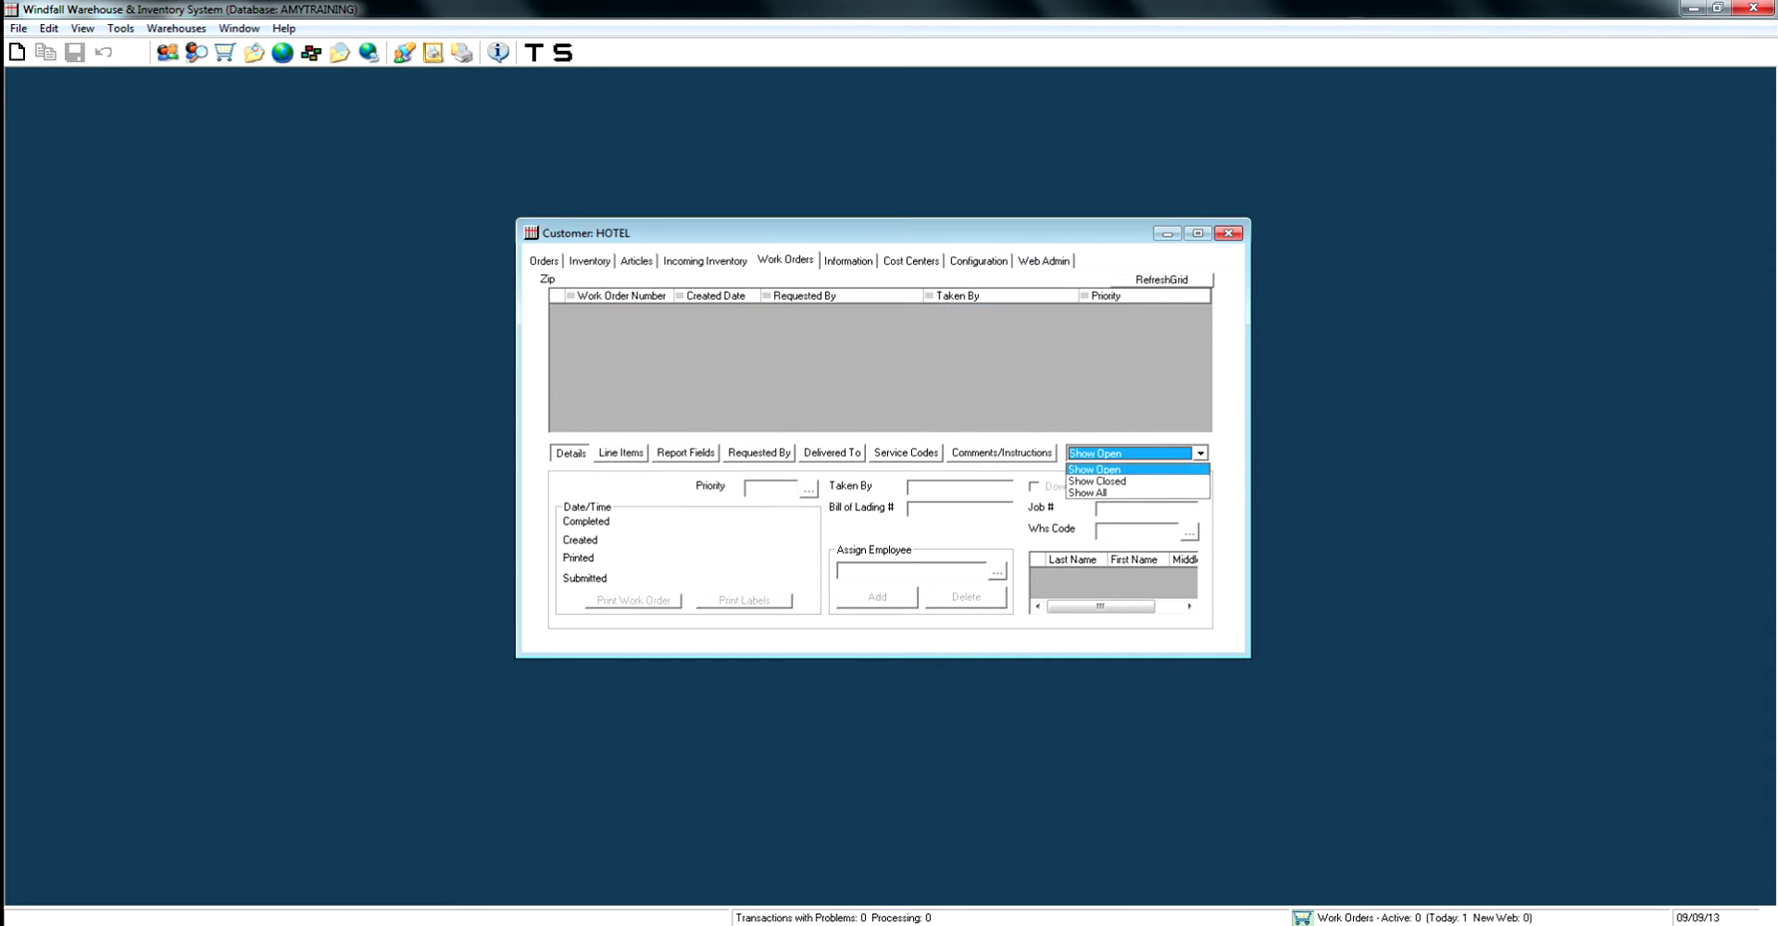
key("Return")
key("alt+Down")
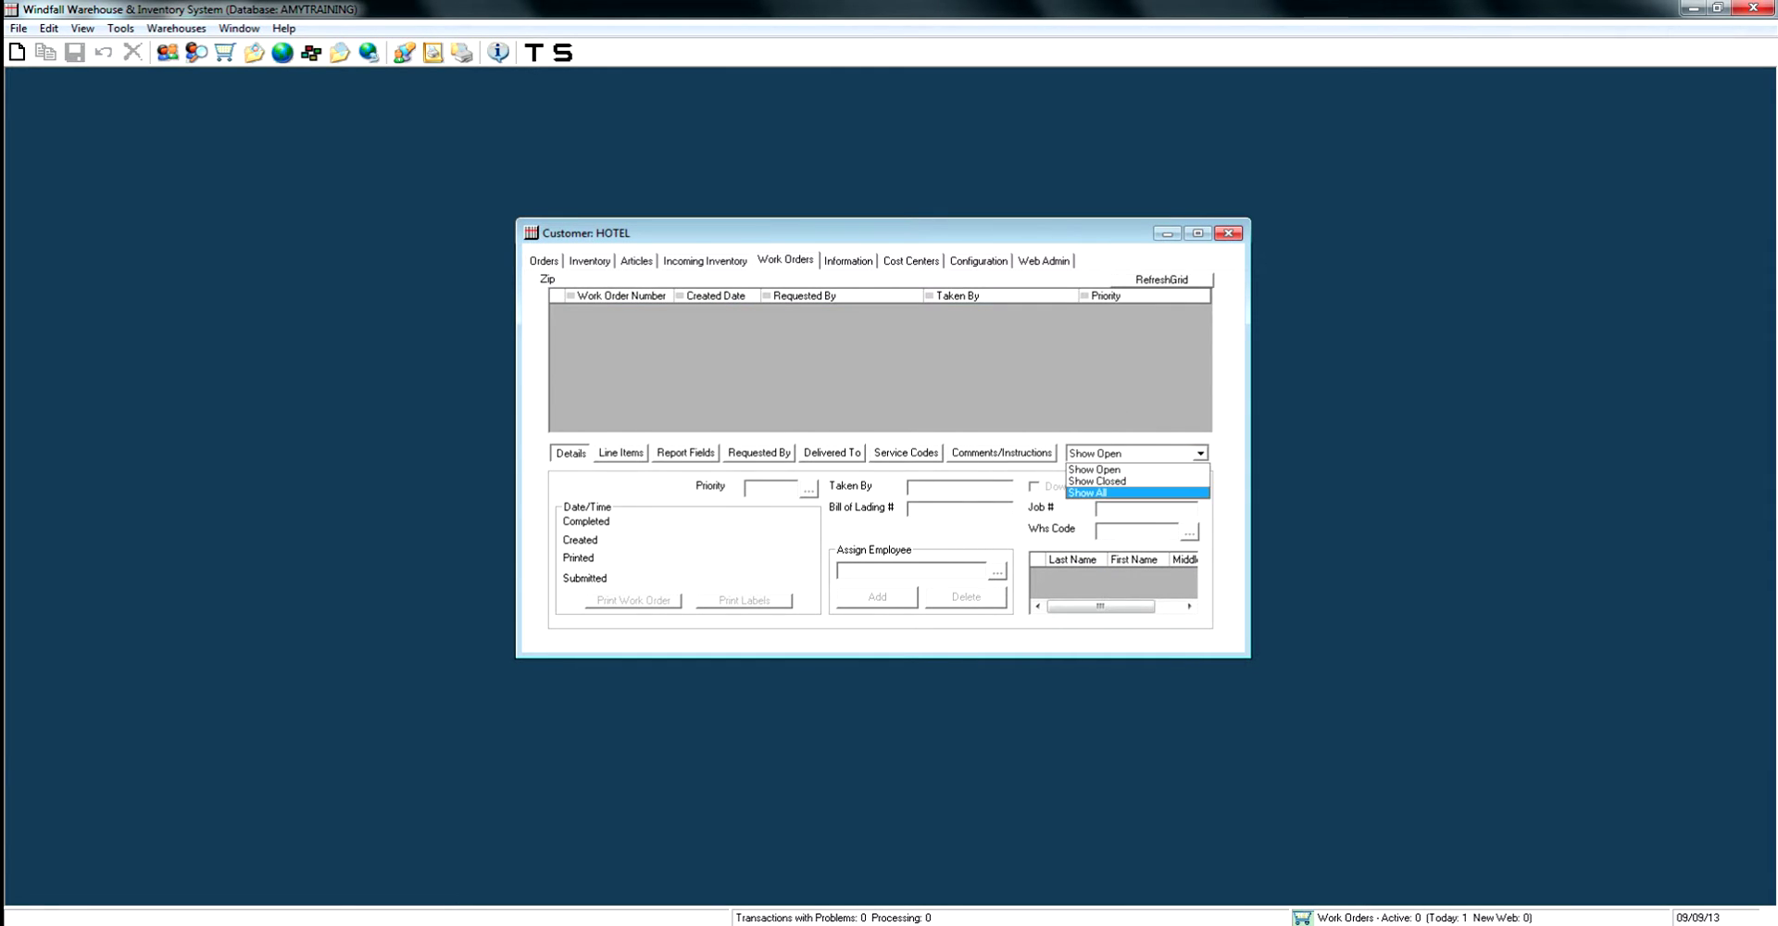
key("Return")
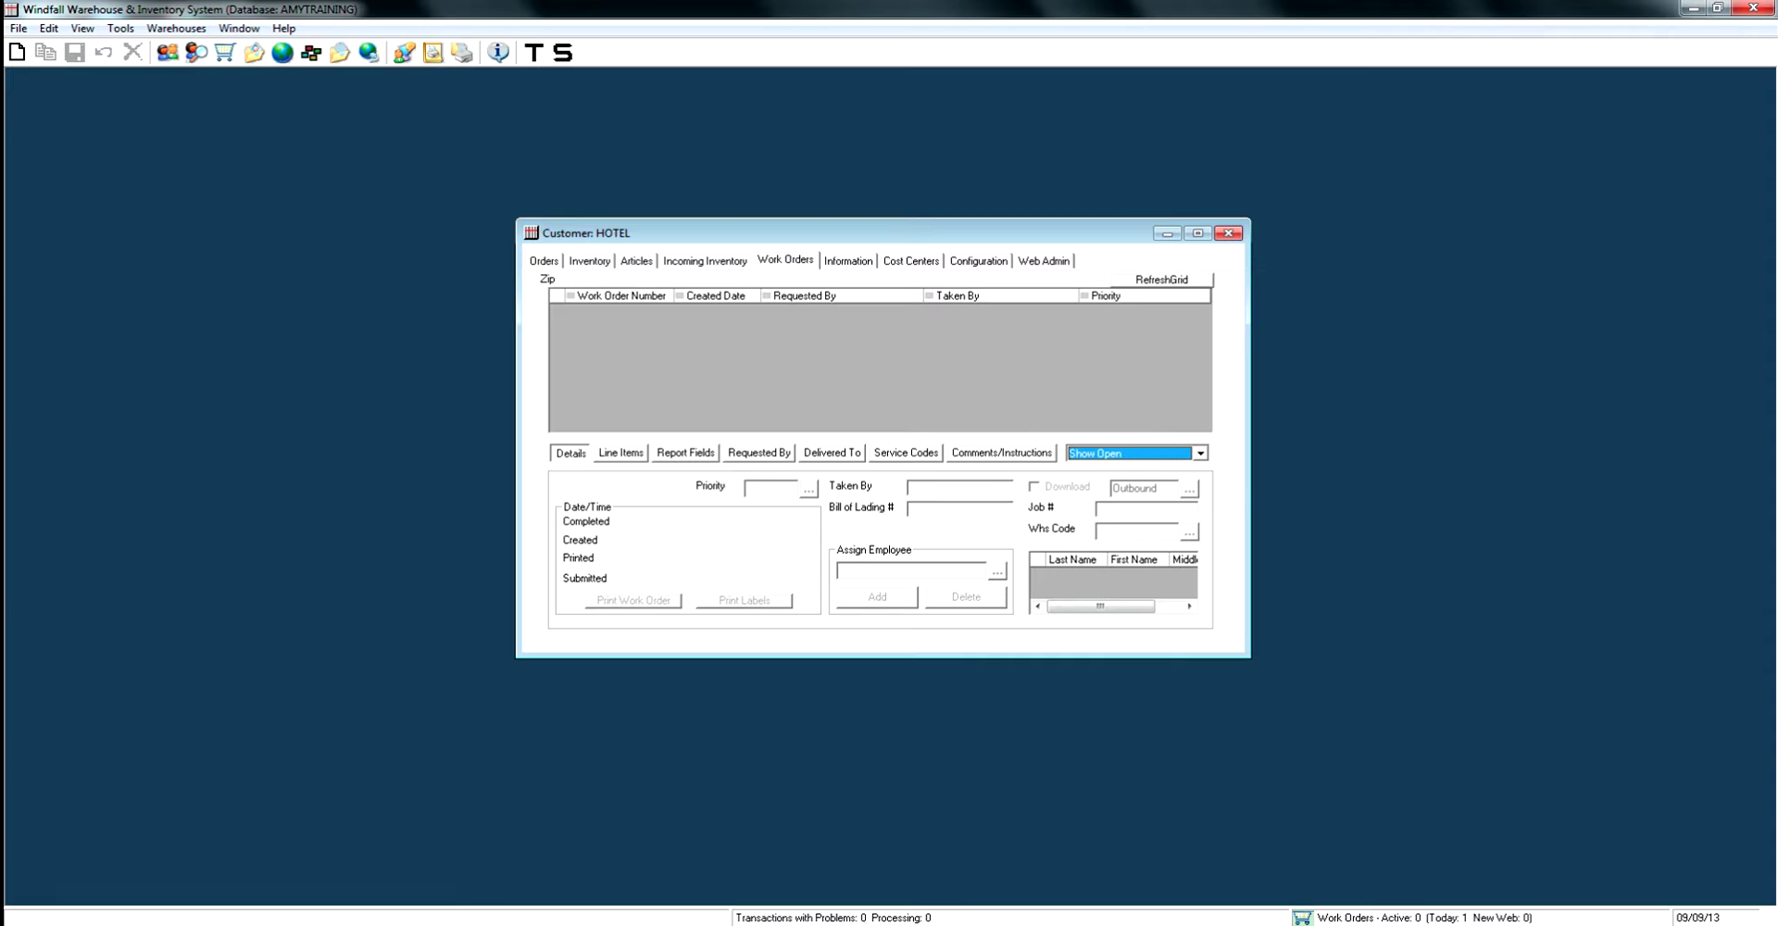
Review the activity history of 3-SEAT item tag 75786578 among inventory no longer in the warehouse.
left_click(589, 260)
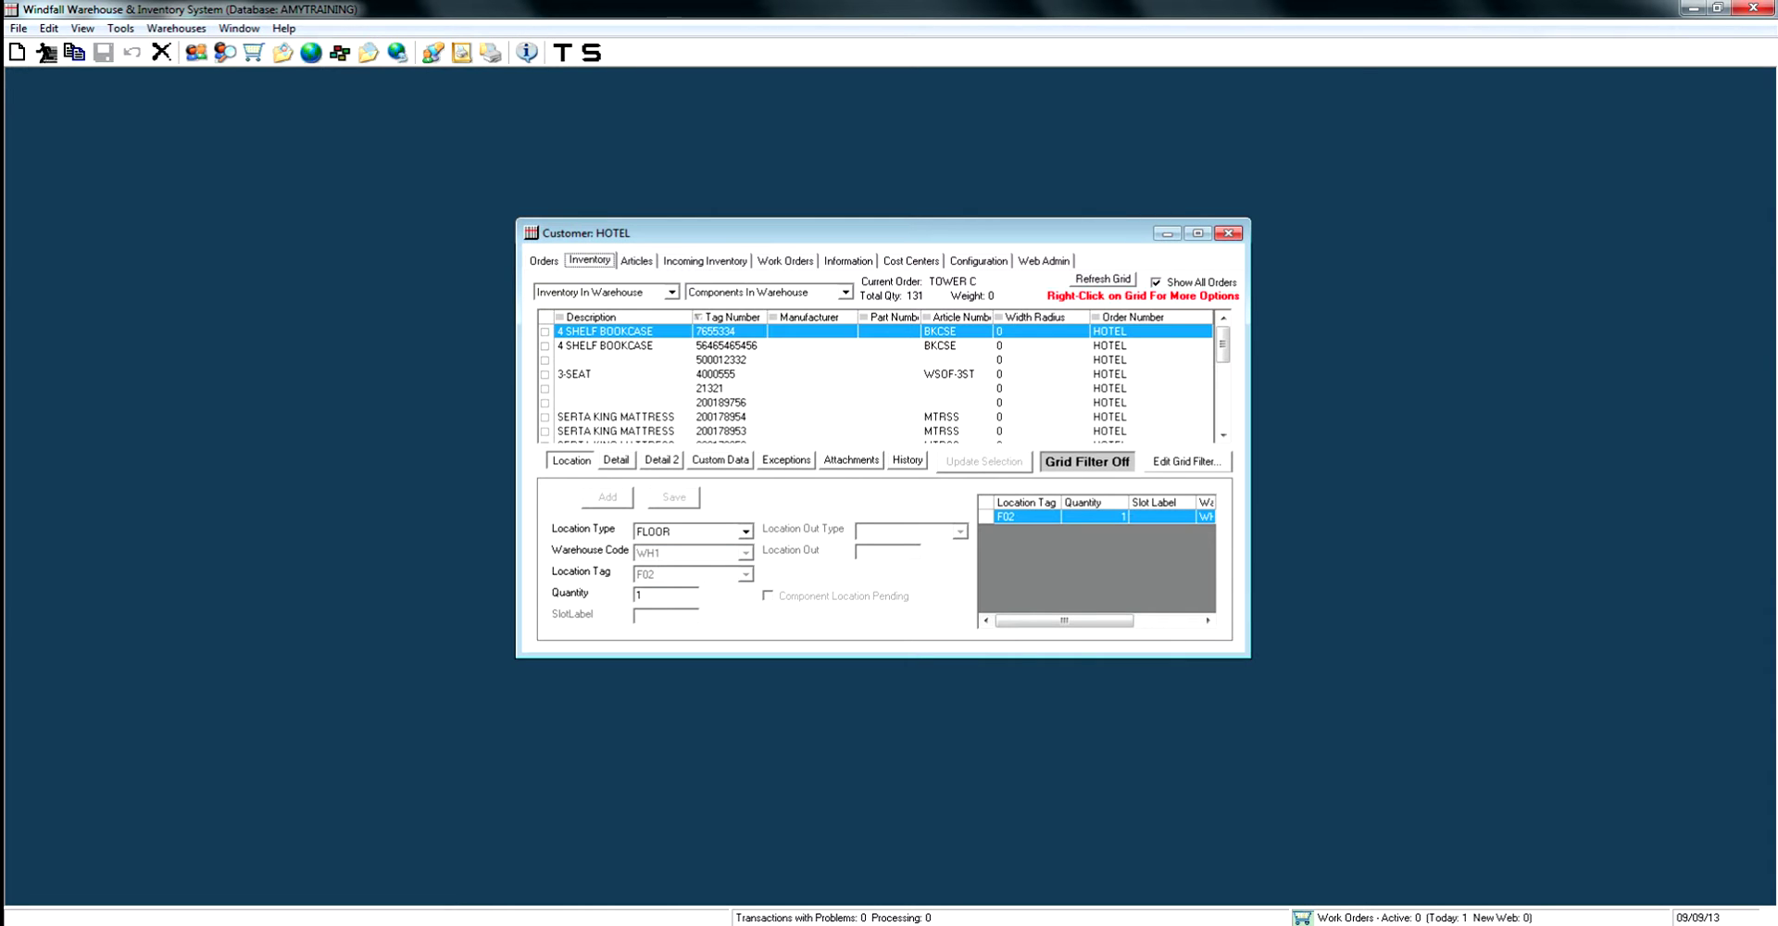
left_click(671, 291)
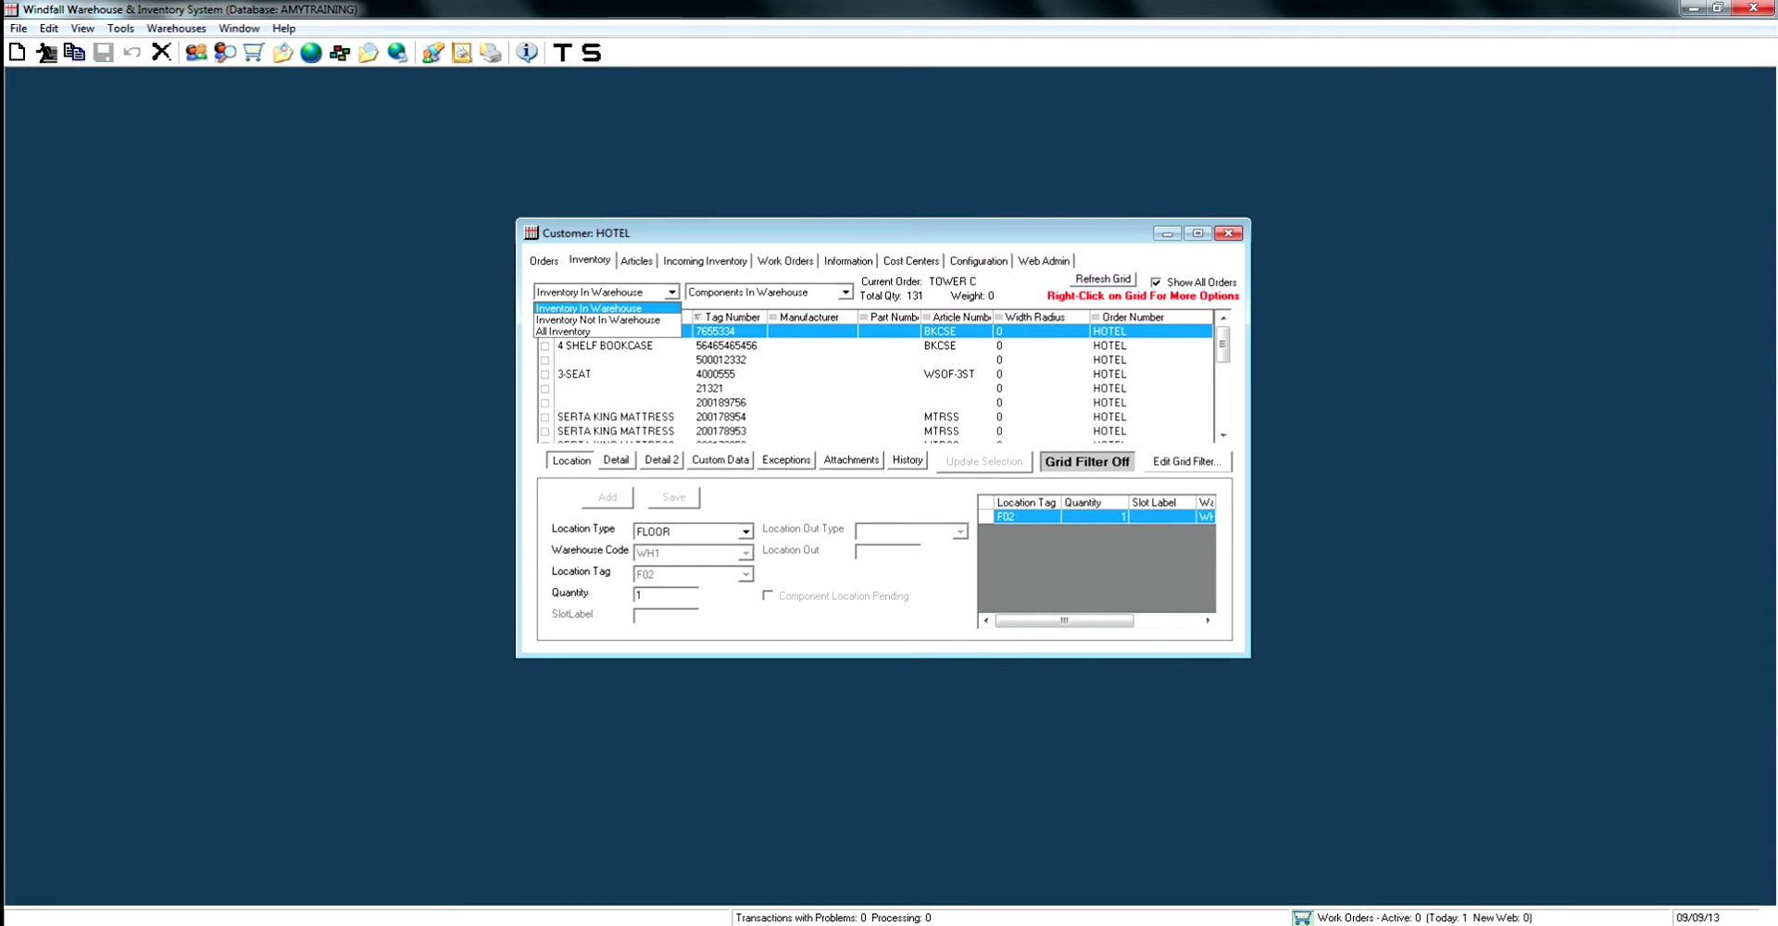
left_click(598, 319)
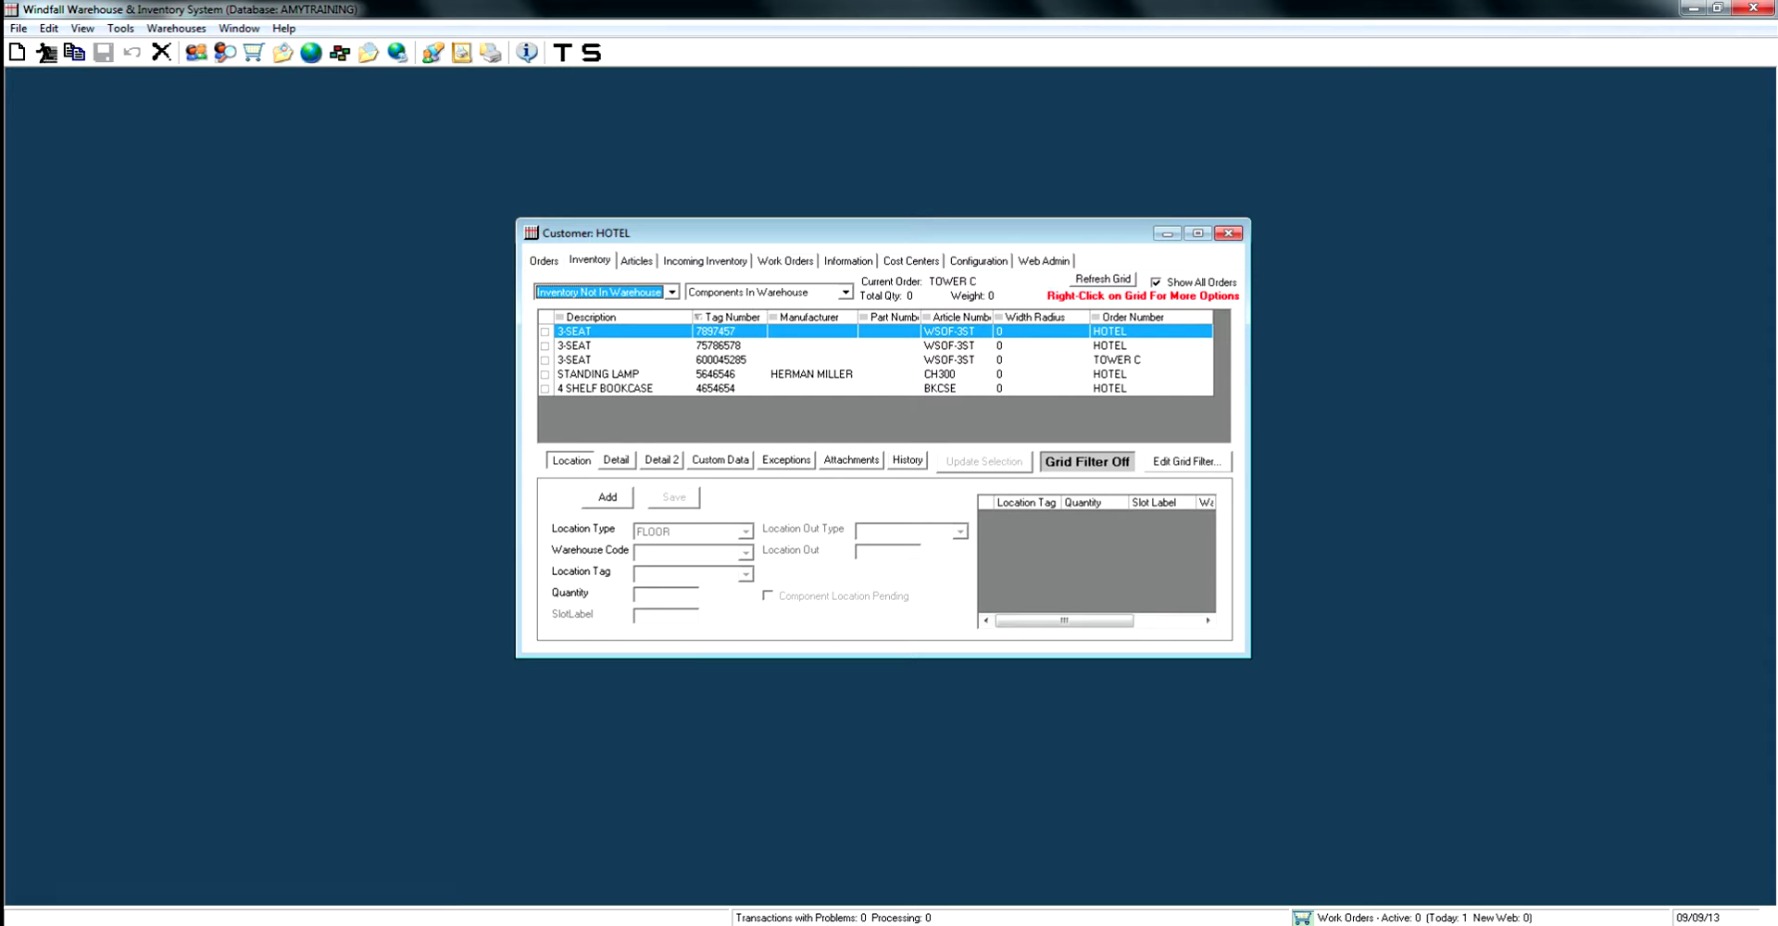
left_click(611, 345)
left_click(907, 460)
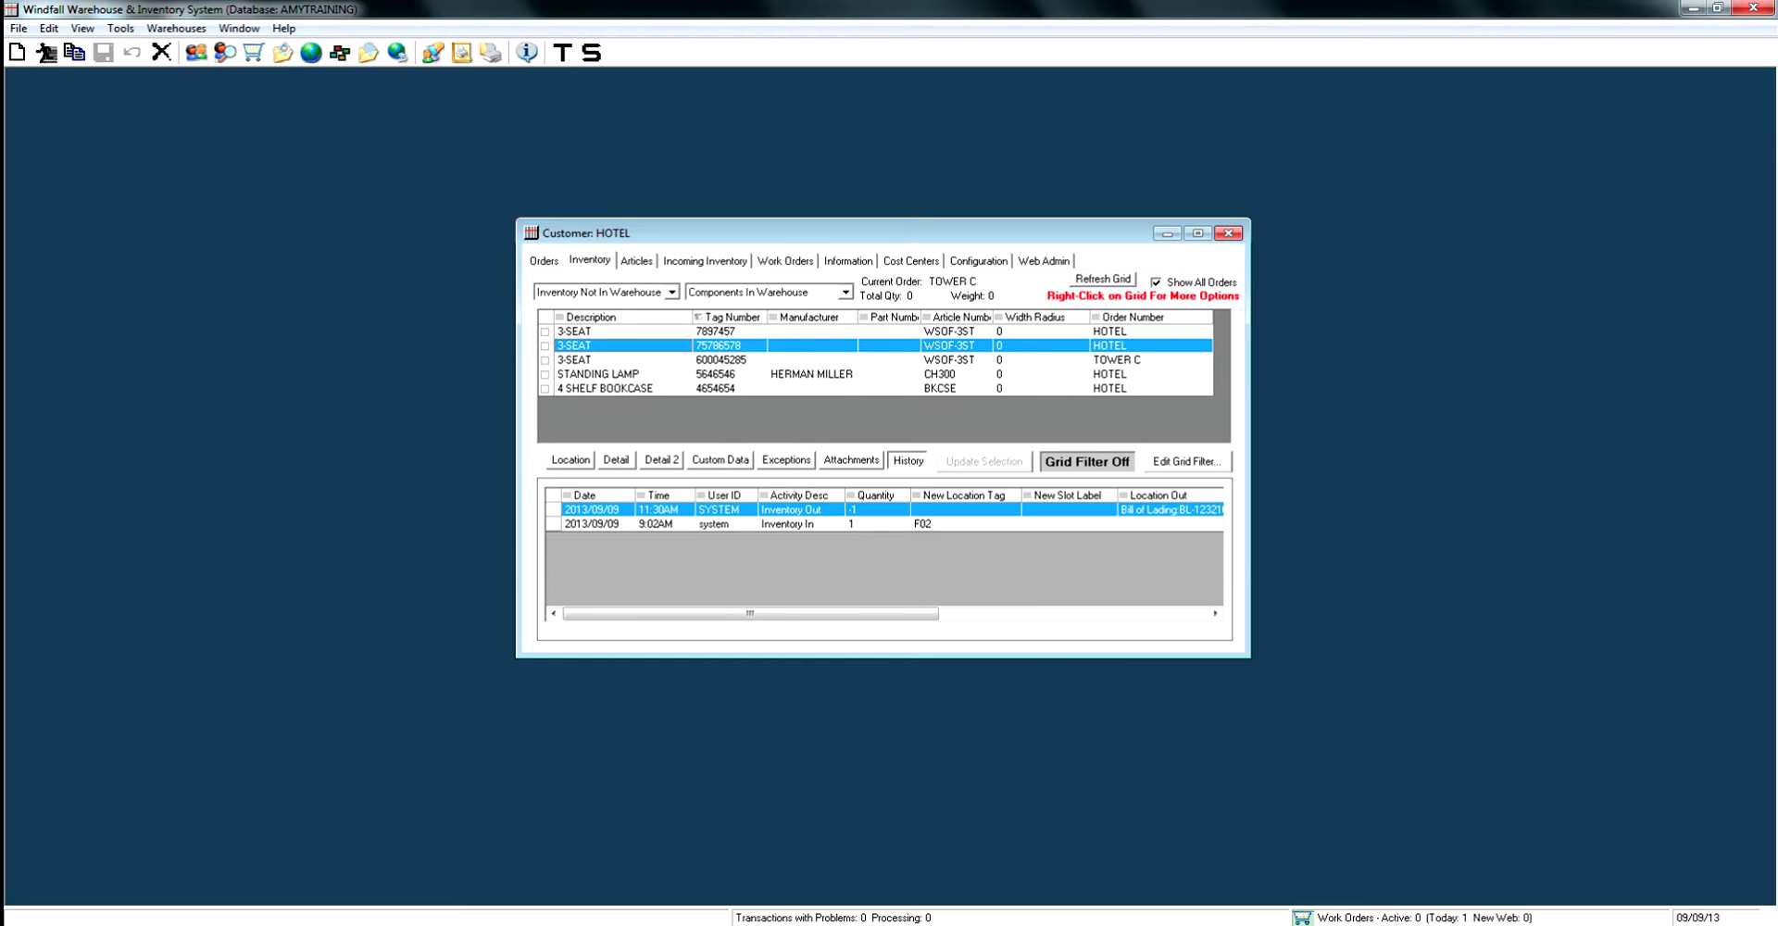
left_click_drag(750, 613, 1019, 613)
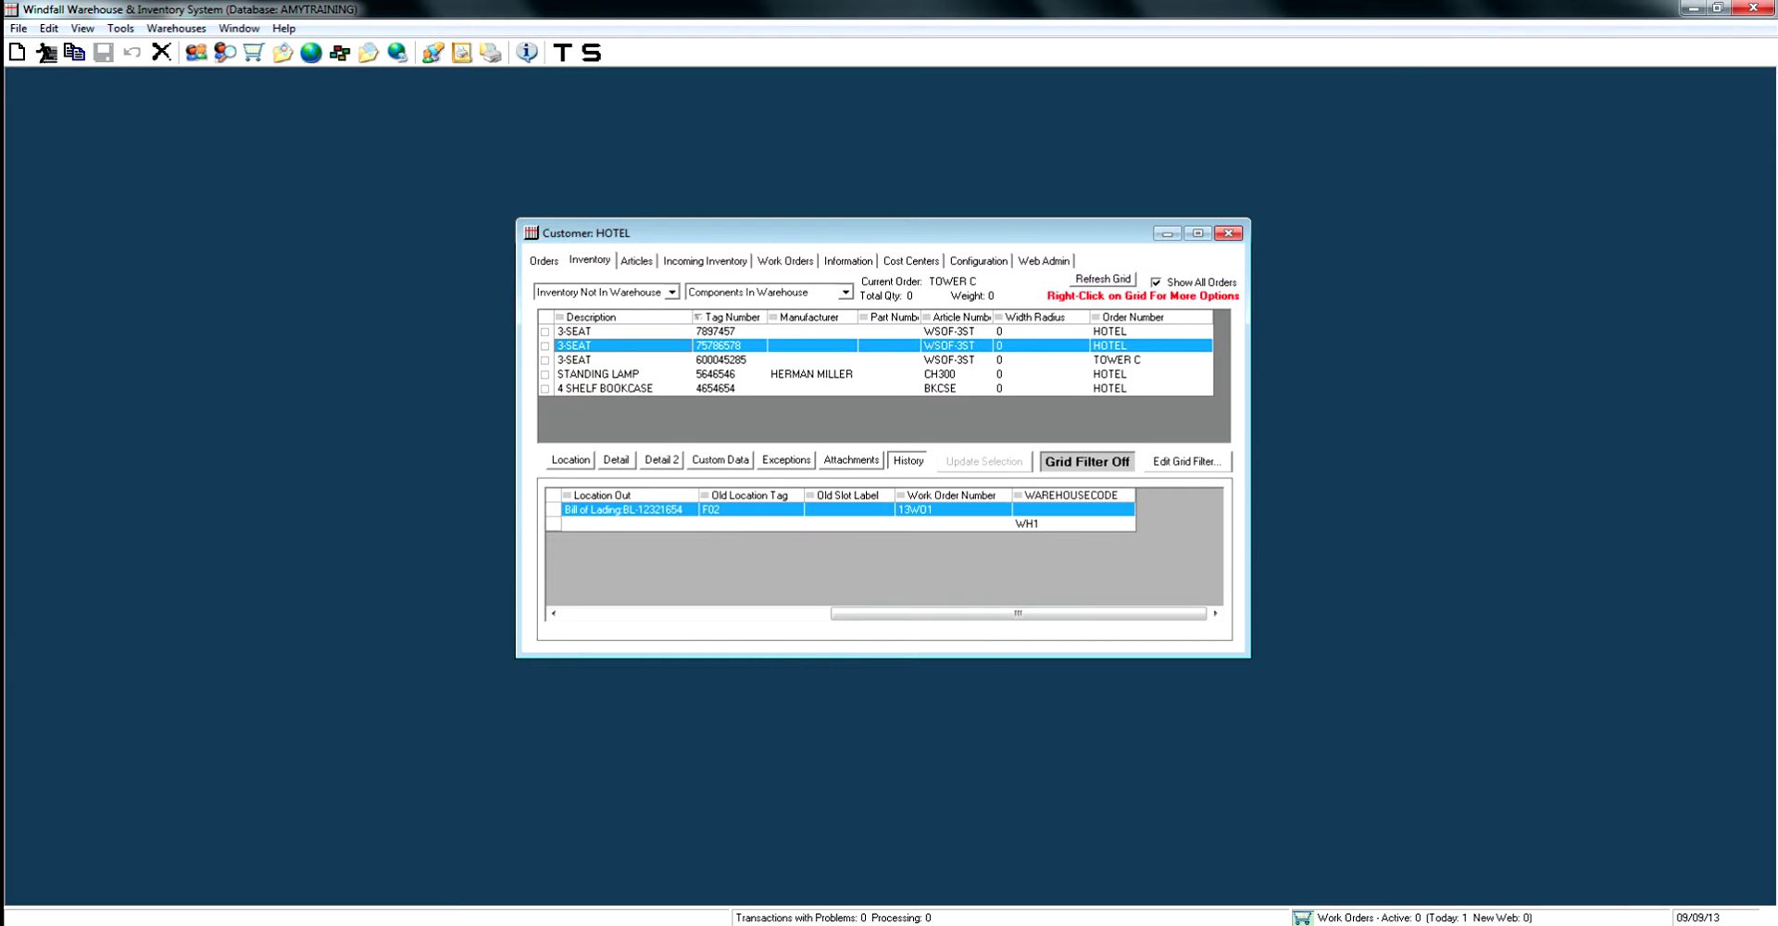
List in-warehouse inventory, select item tag 21321, and show HOTEL's work orders.
left_click(672, 291)
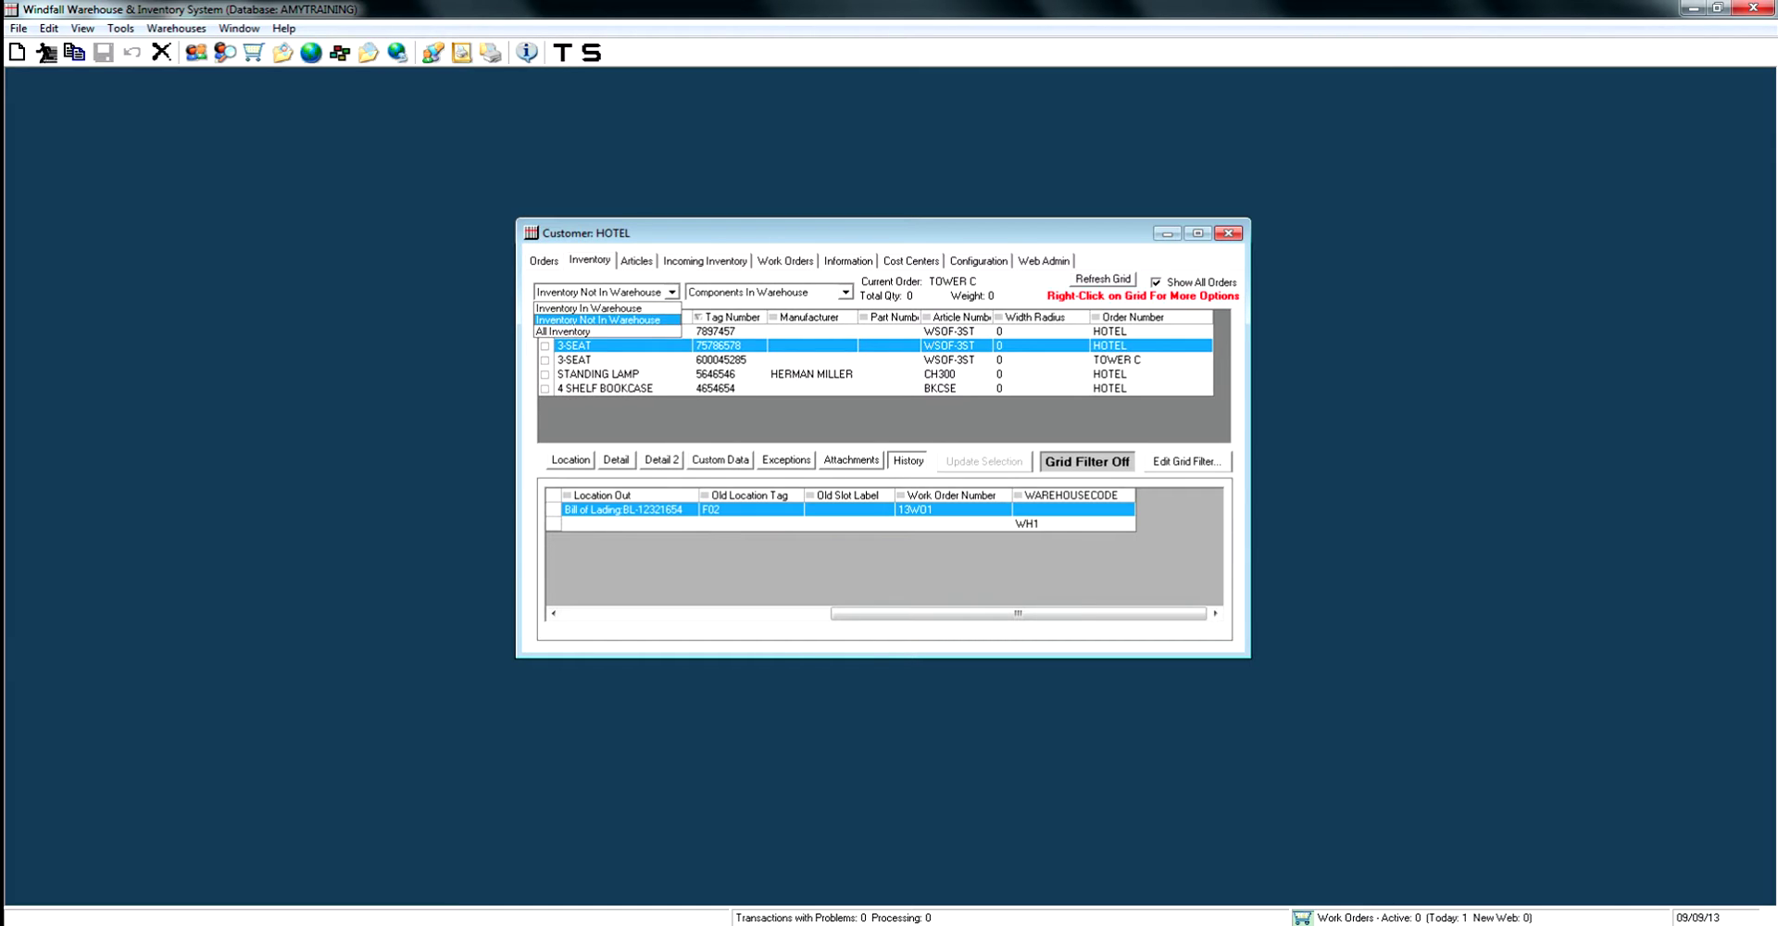
left_click(593, 318)
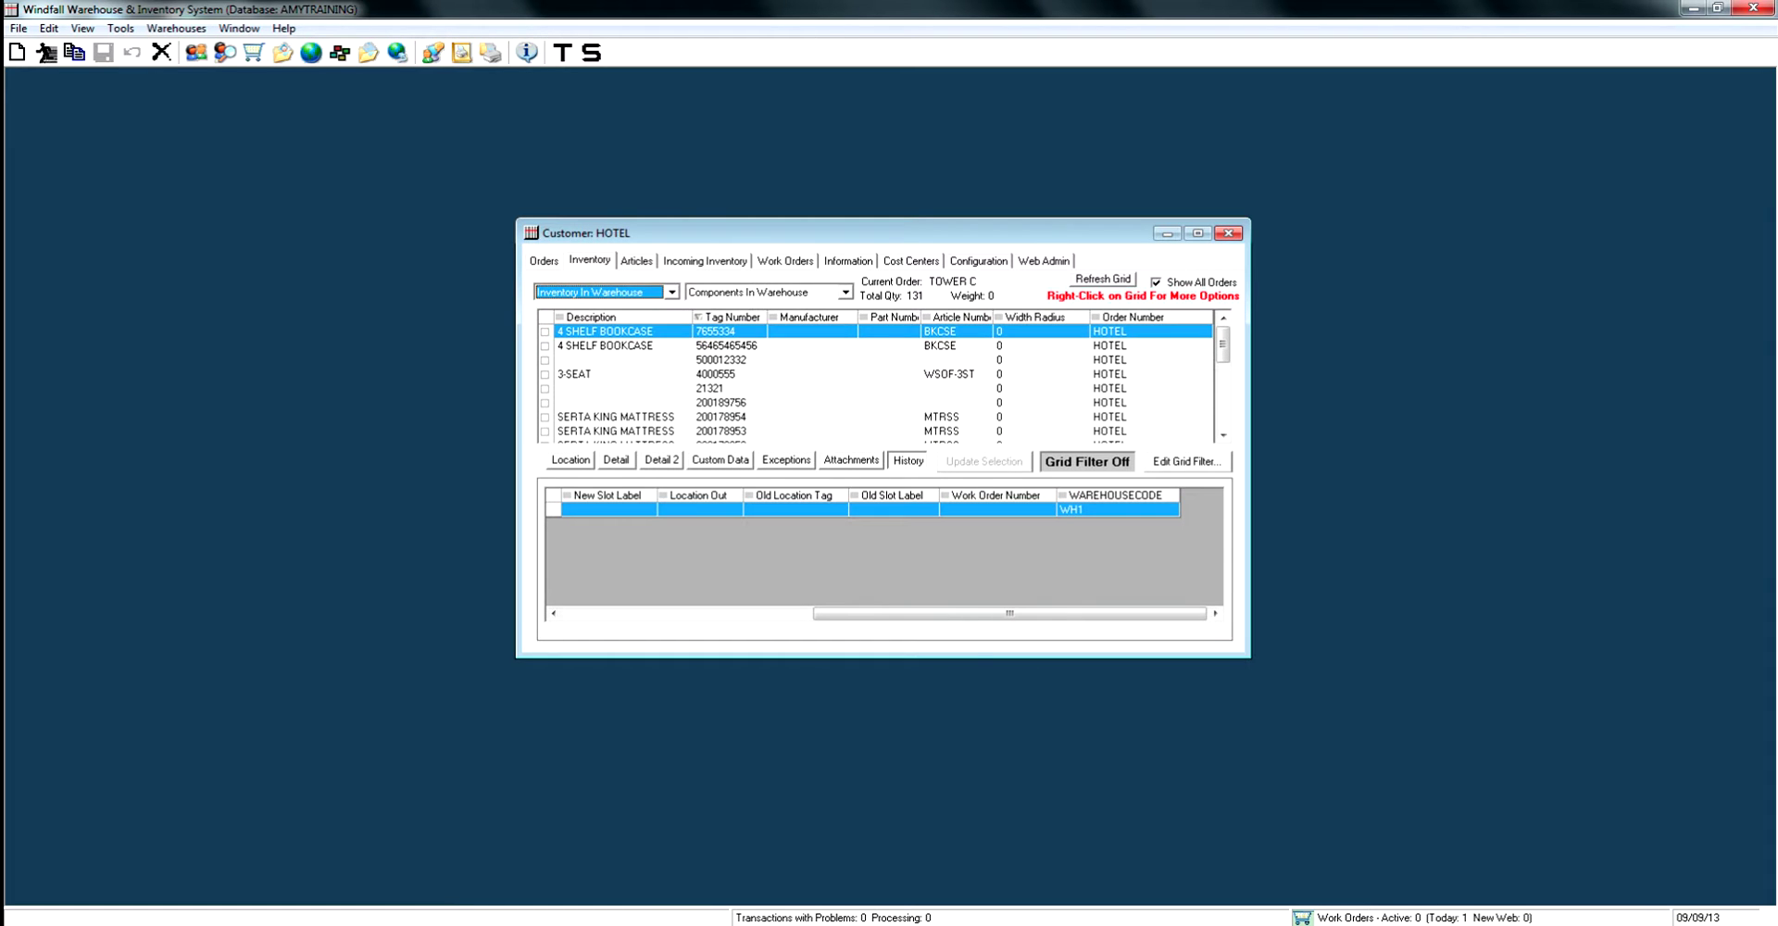
left_click(709, 388)
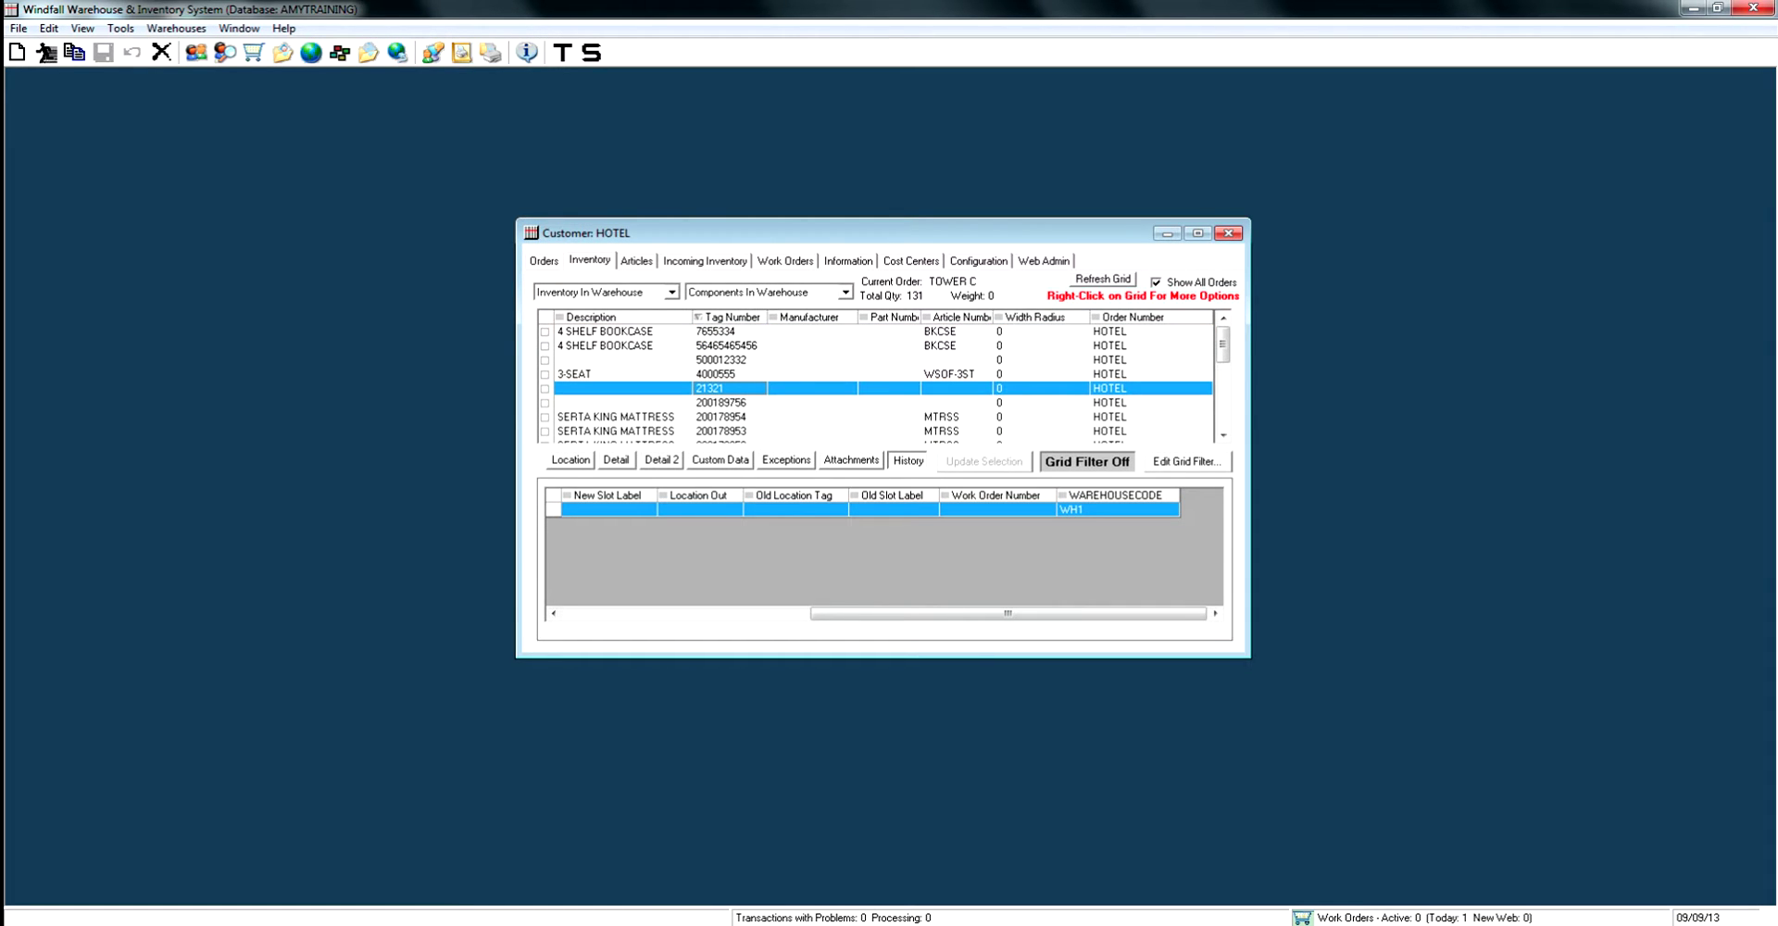
left_click(786, 261)
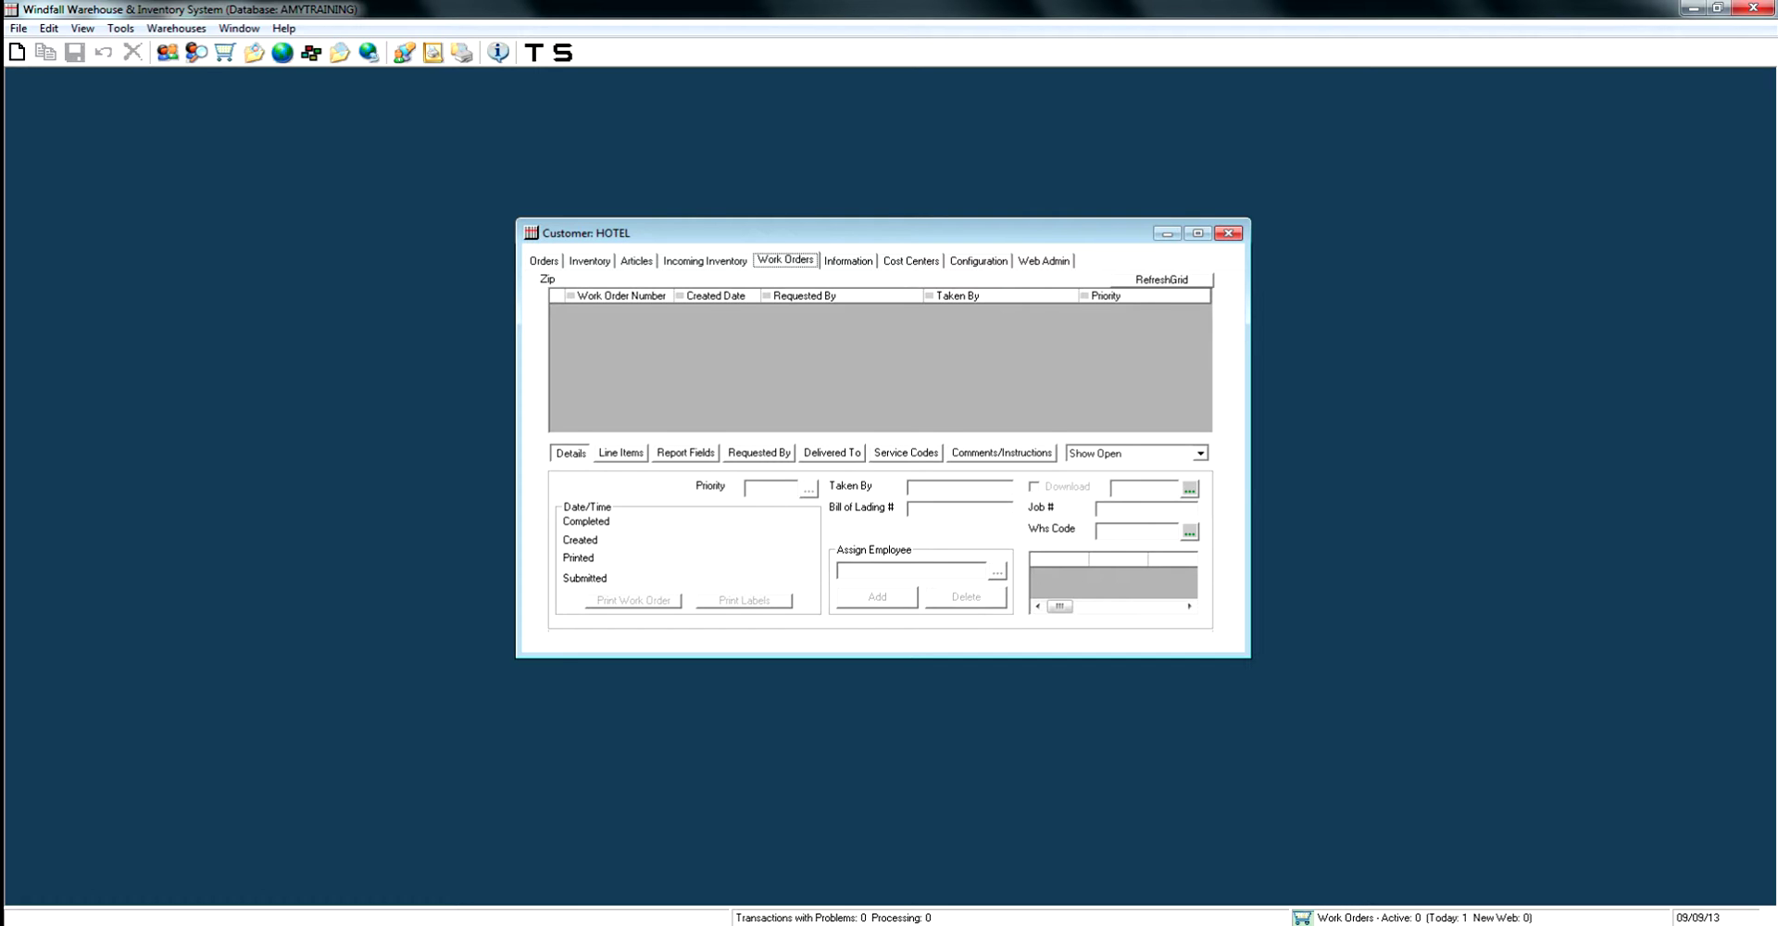
Create and save a HOTEL work order with priority LOW - W/IN ONE WEEK, taker and bill of lading number.
left_click(16, 52)
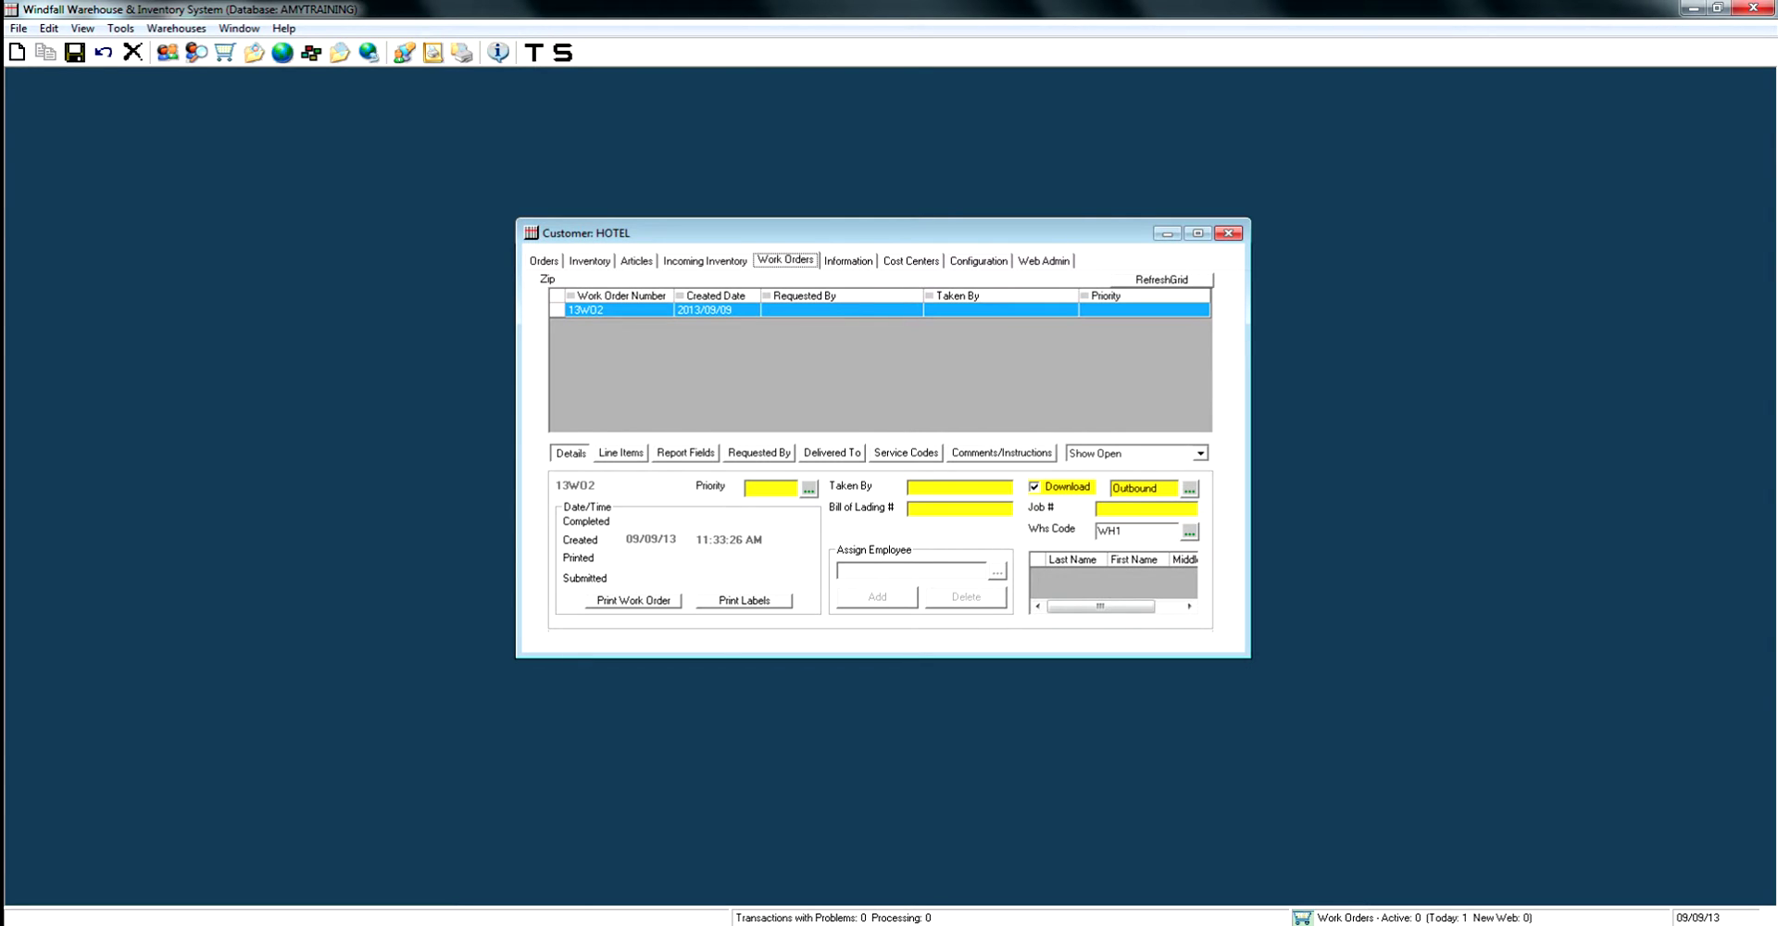
left_click(781, 456)
left_click(911, 586)
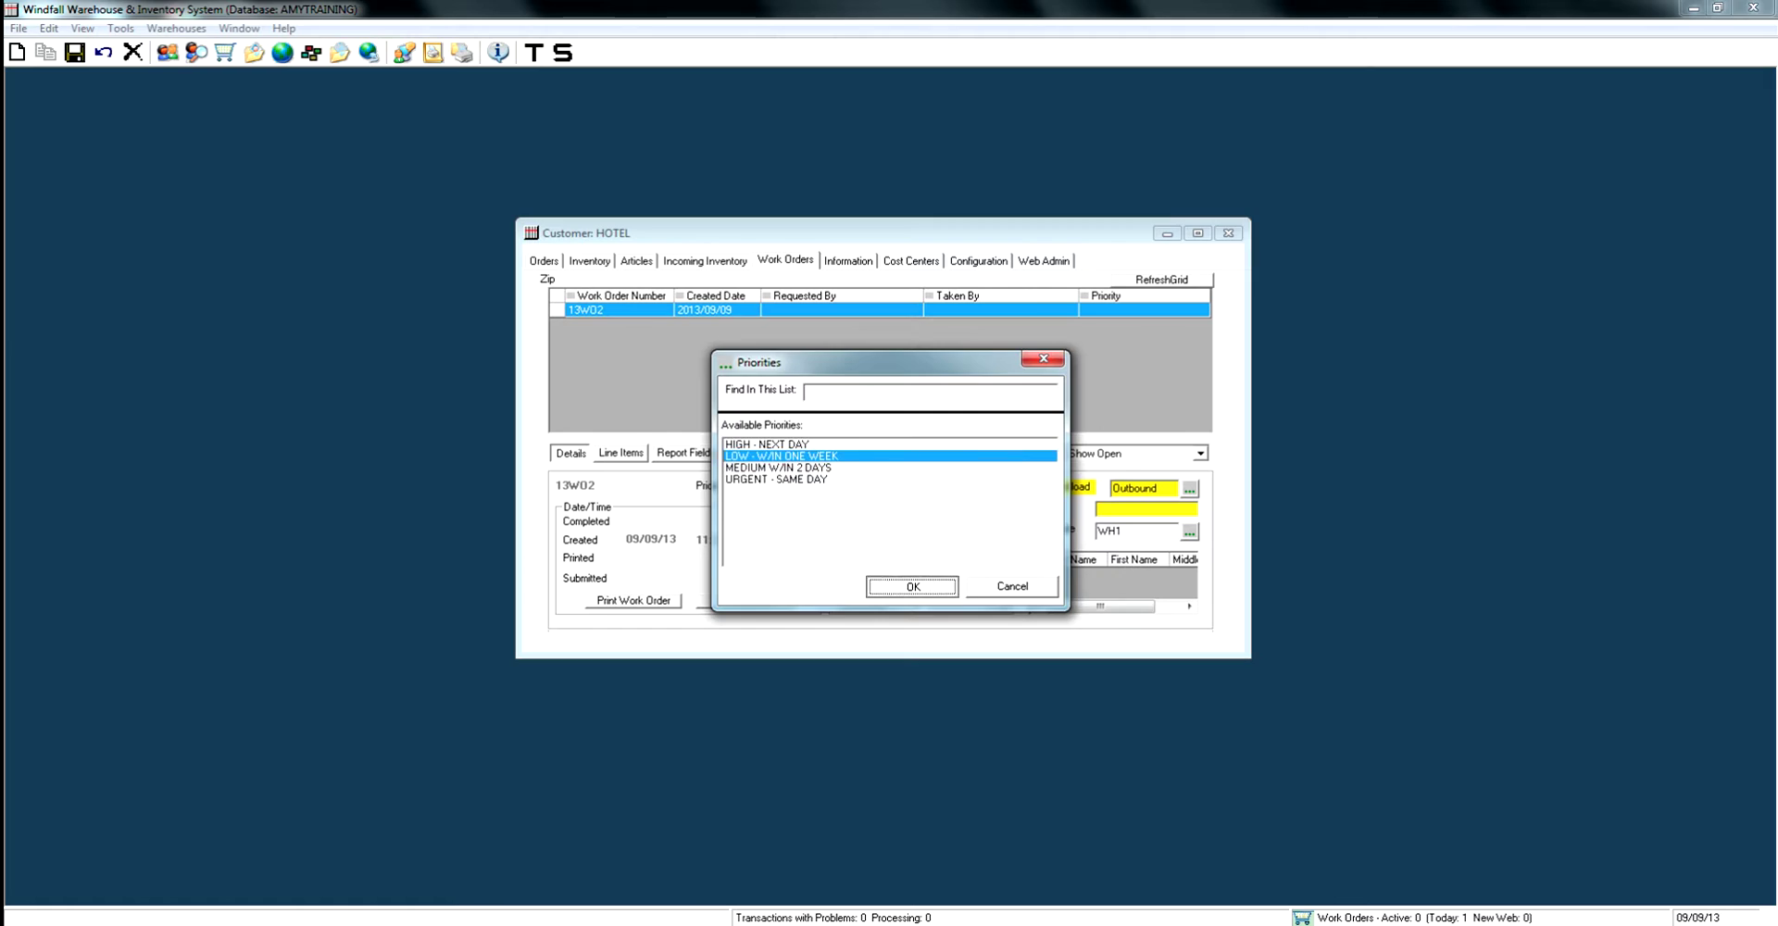
type("AMY")
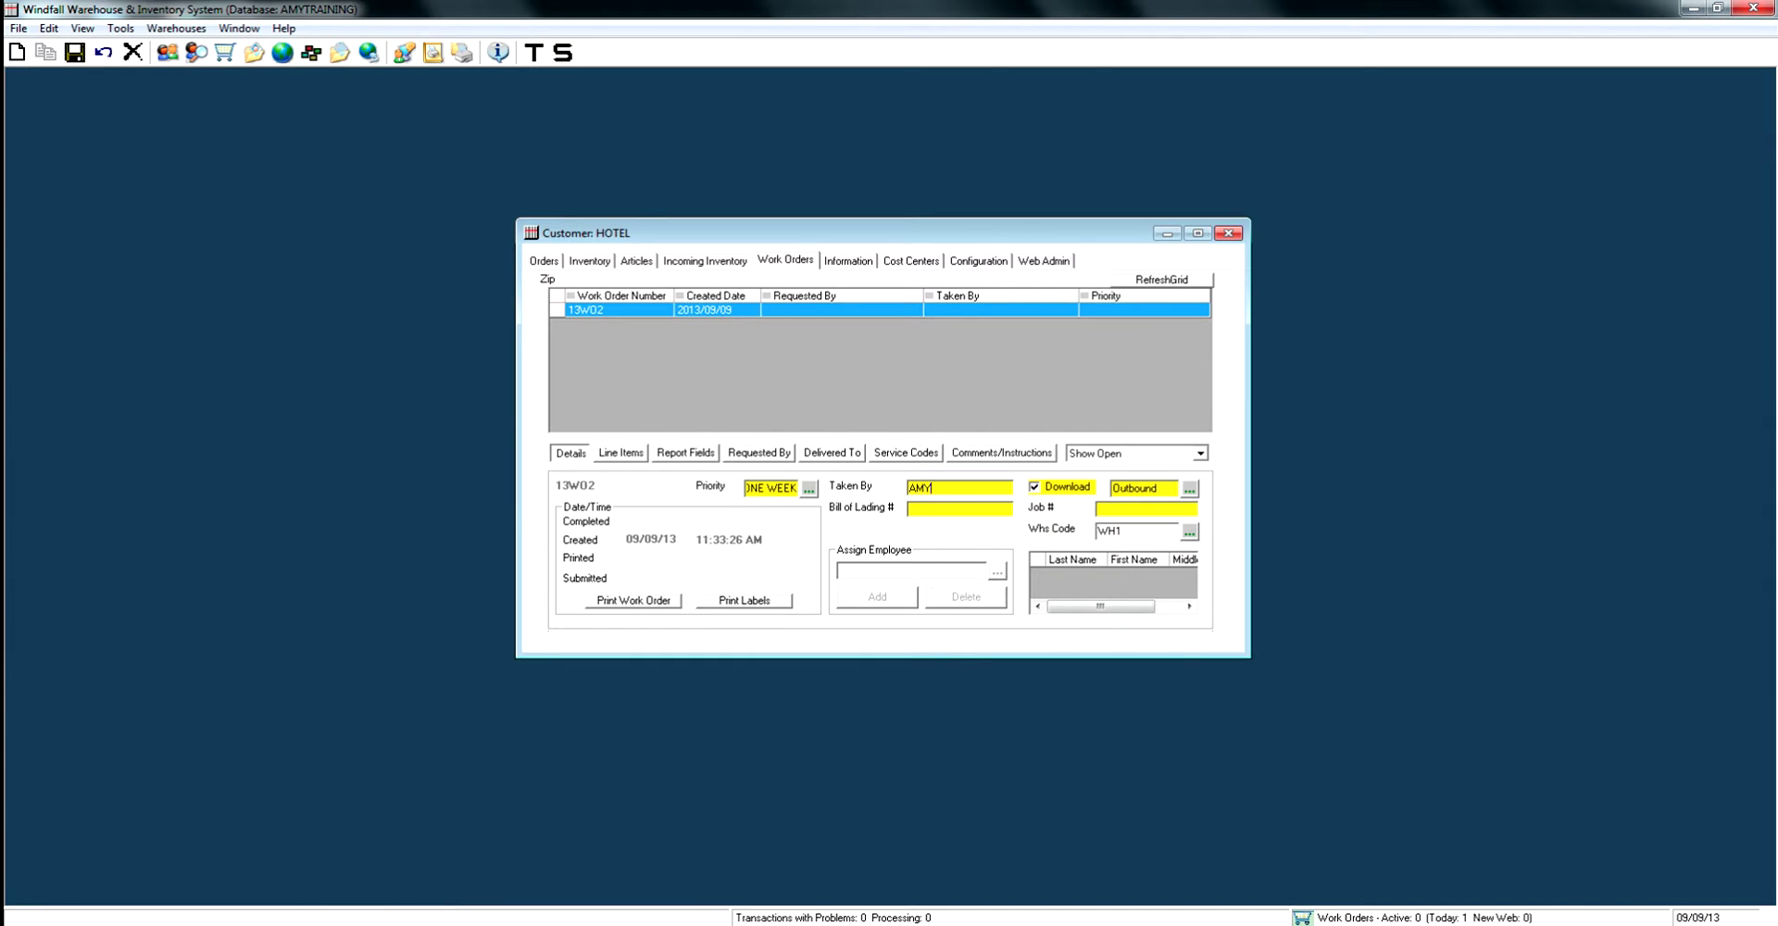
left_click(926, 509)
type("BL-465465")
key("ctrl+s")
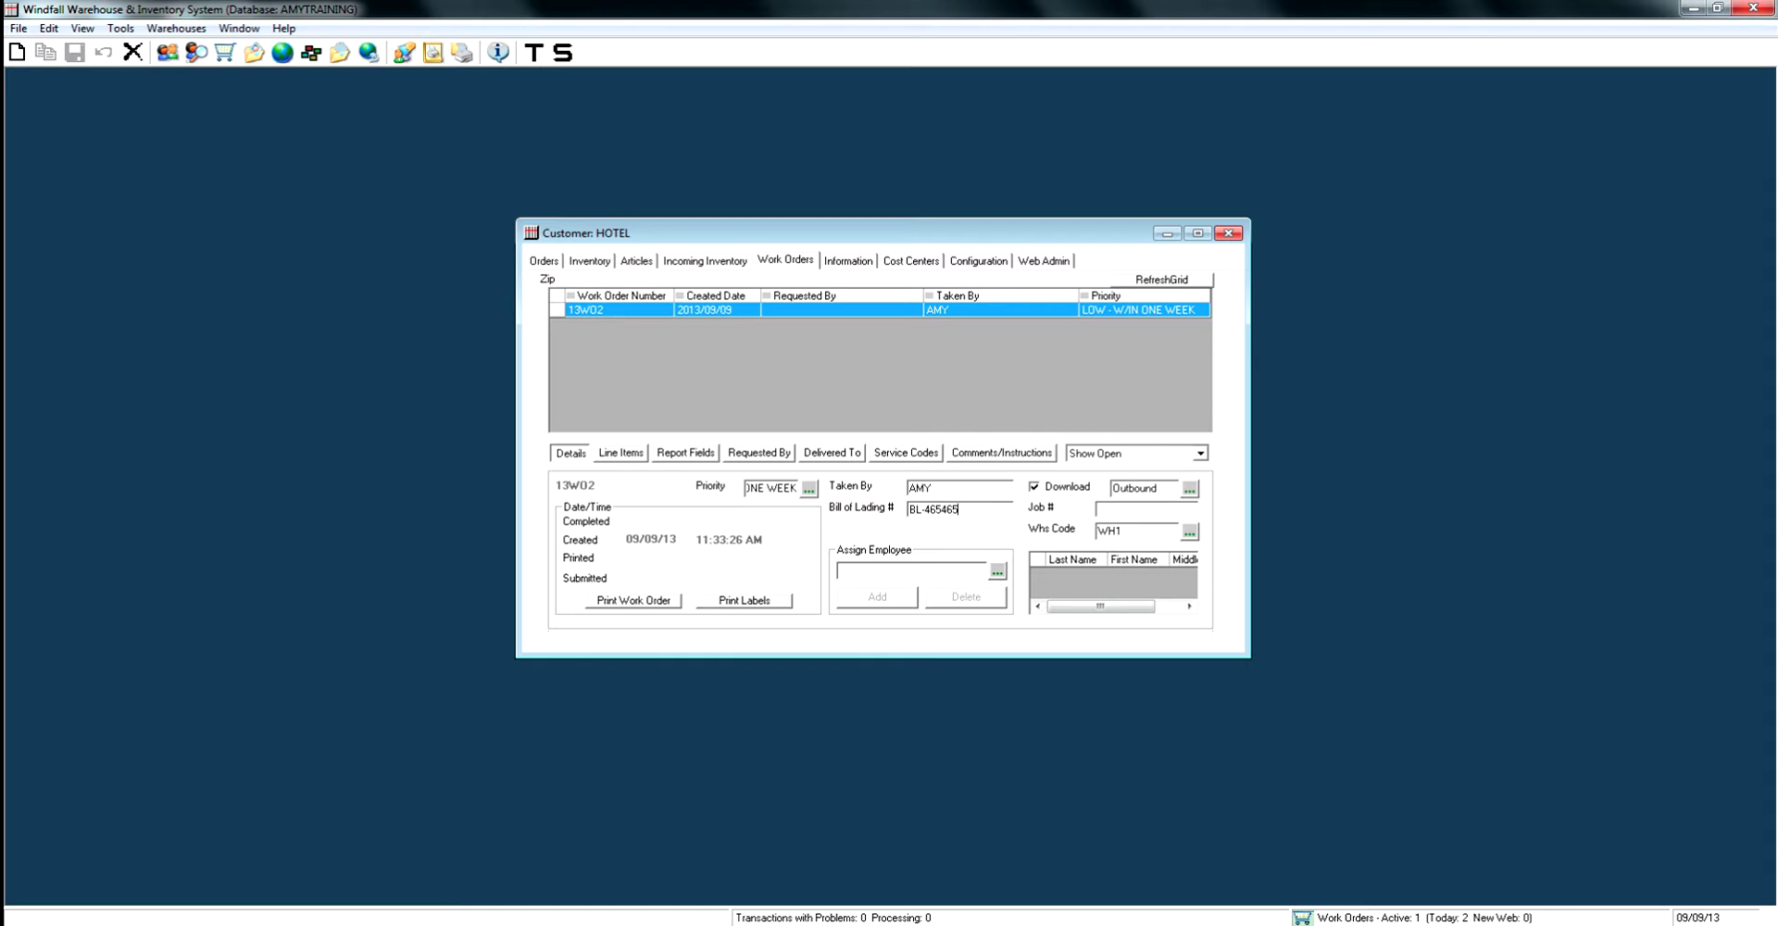
left_click(621, 452)
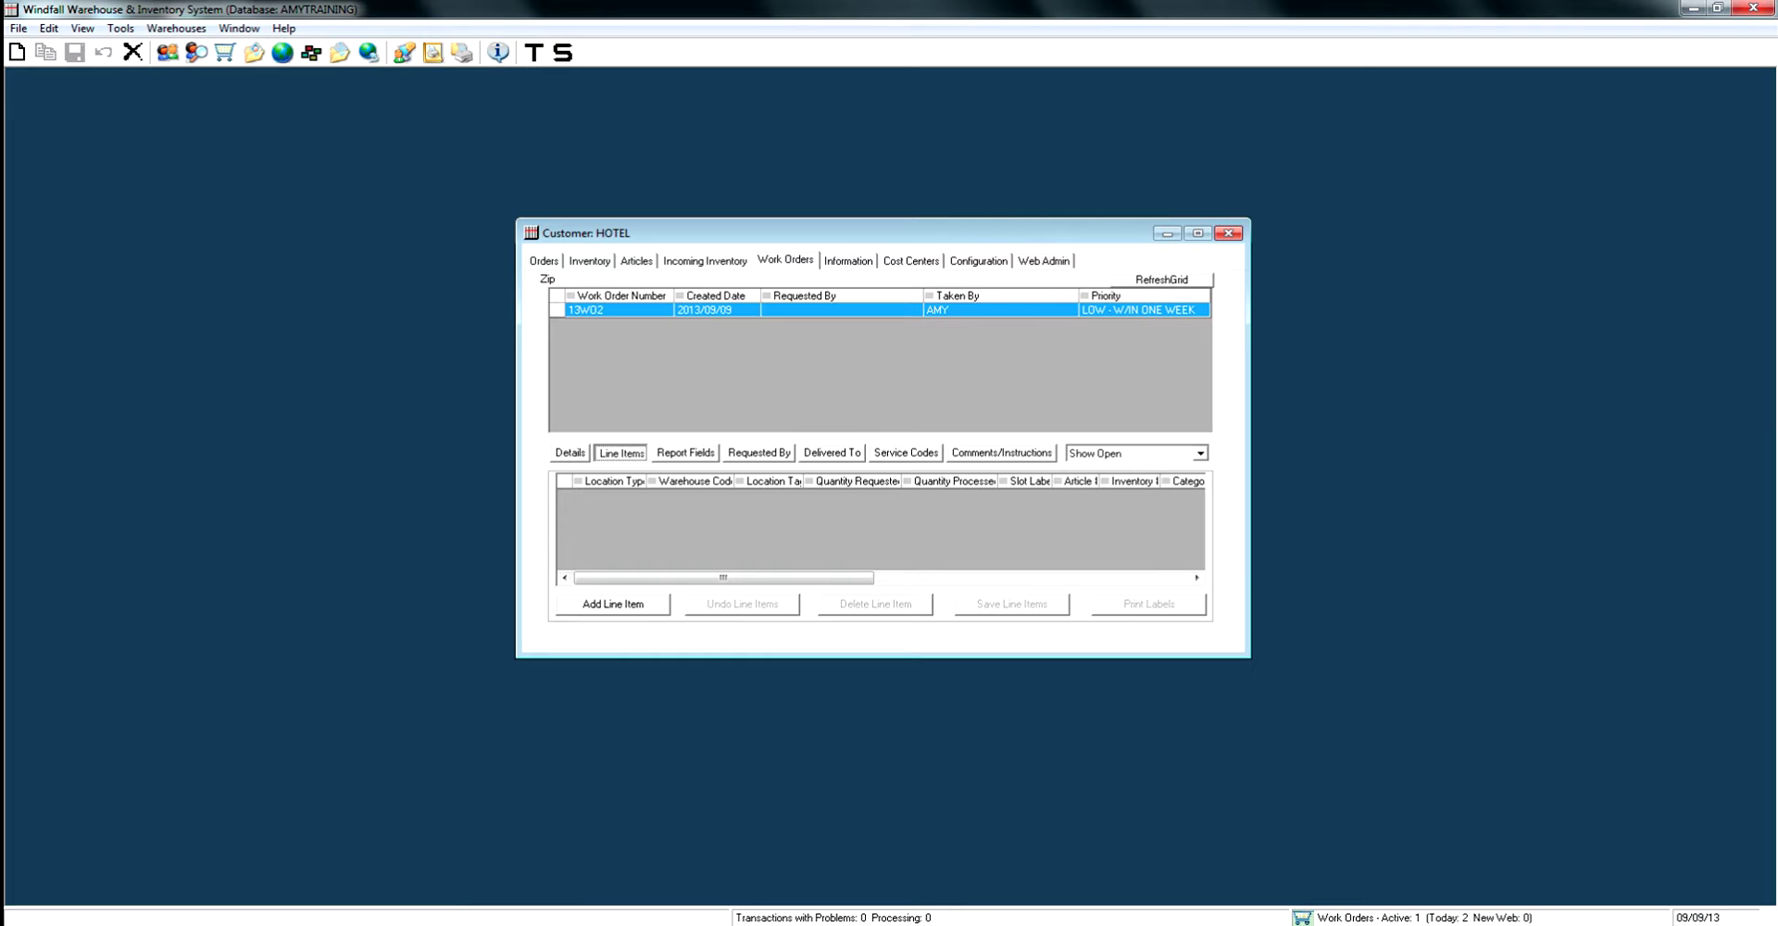
Filter the line item inventory search by Article Number DSKLMP, keeping No Date Sorting.
left_click(613, 604)
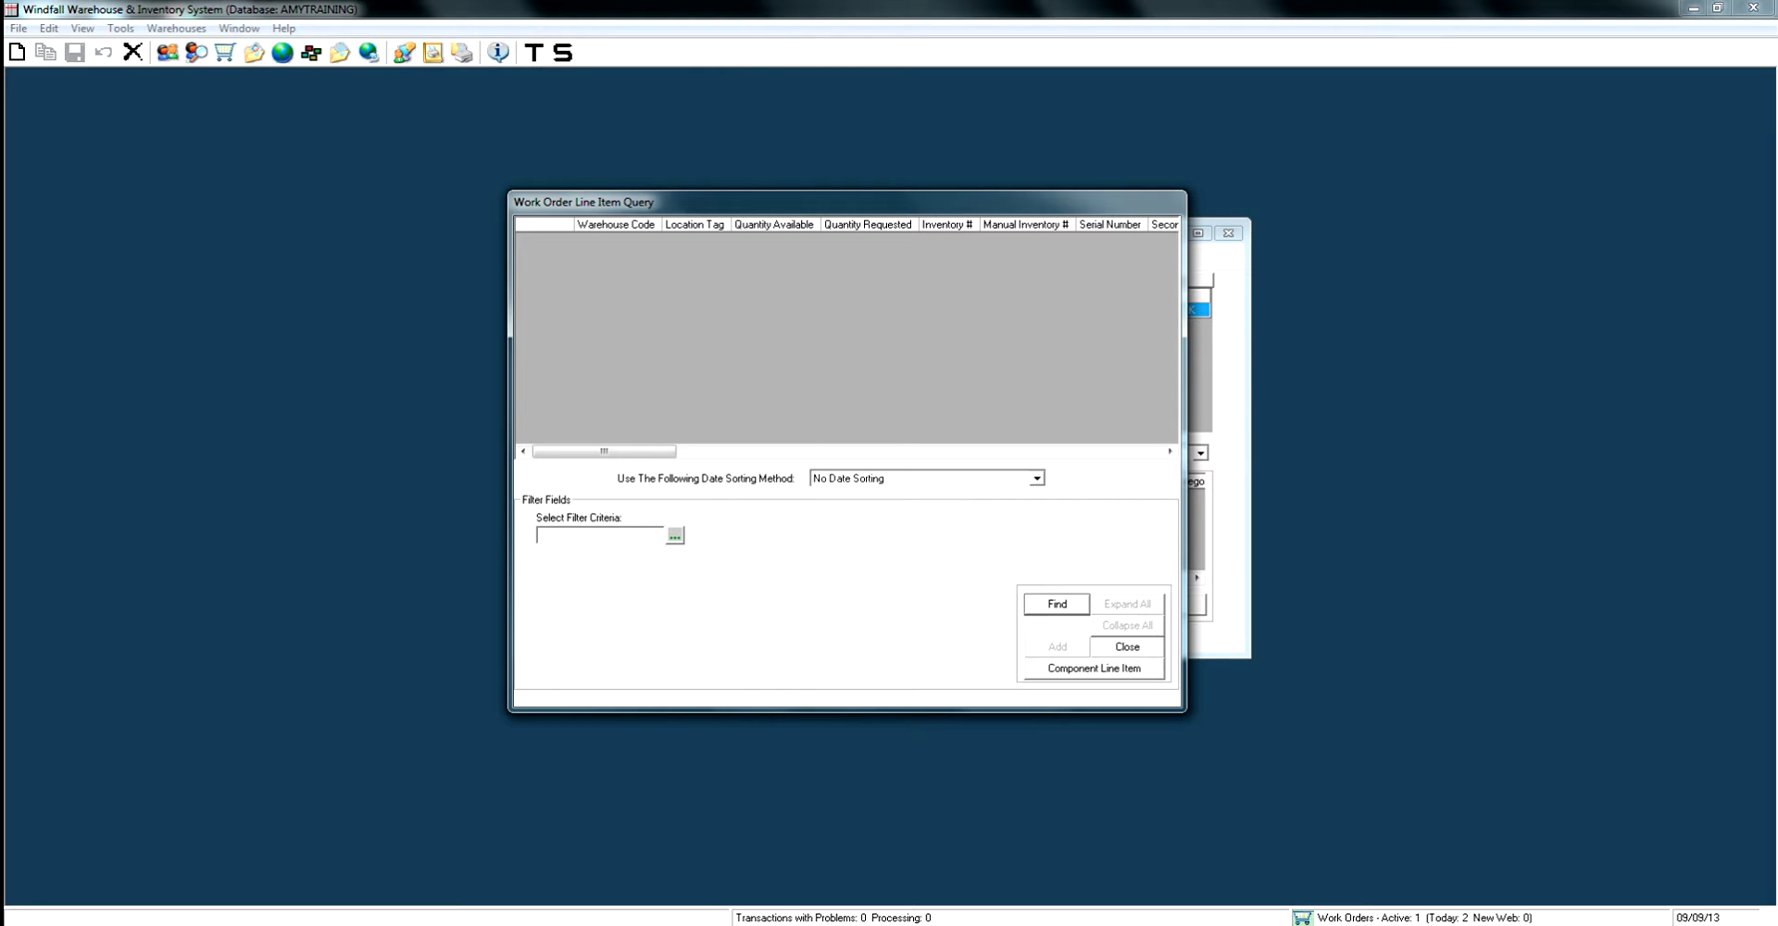
left_click(1037, 478)
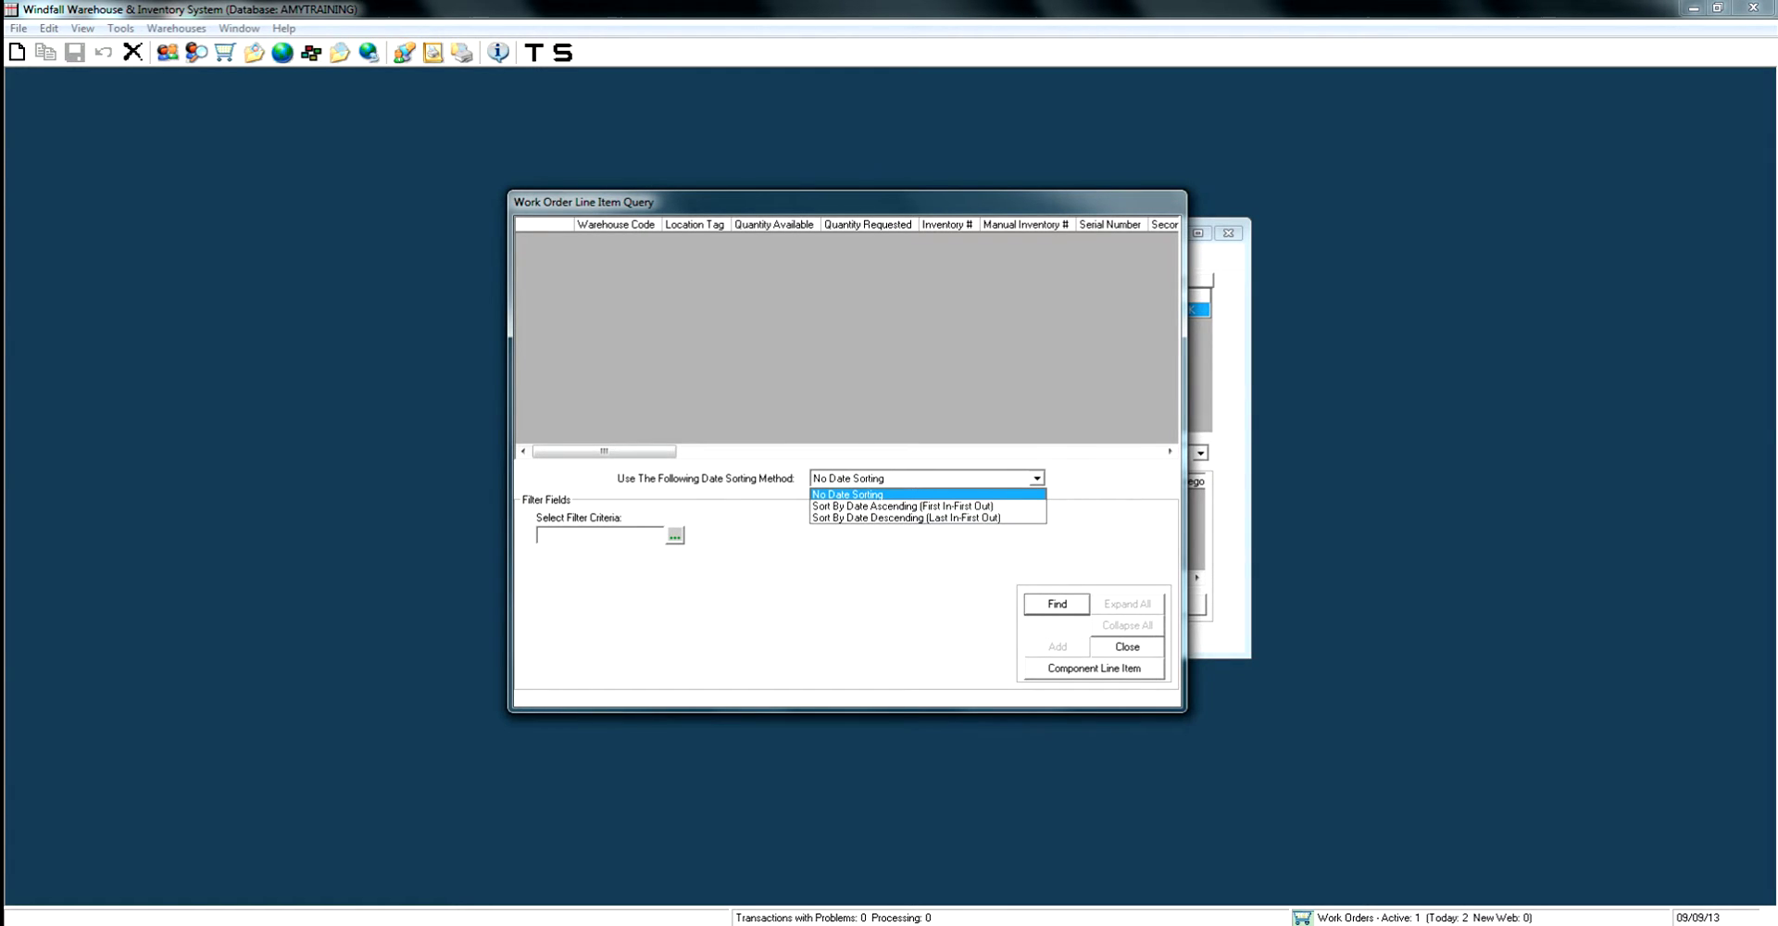
key("Down")
key("Down")
key("Up")
key("Up")
key("Return")
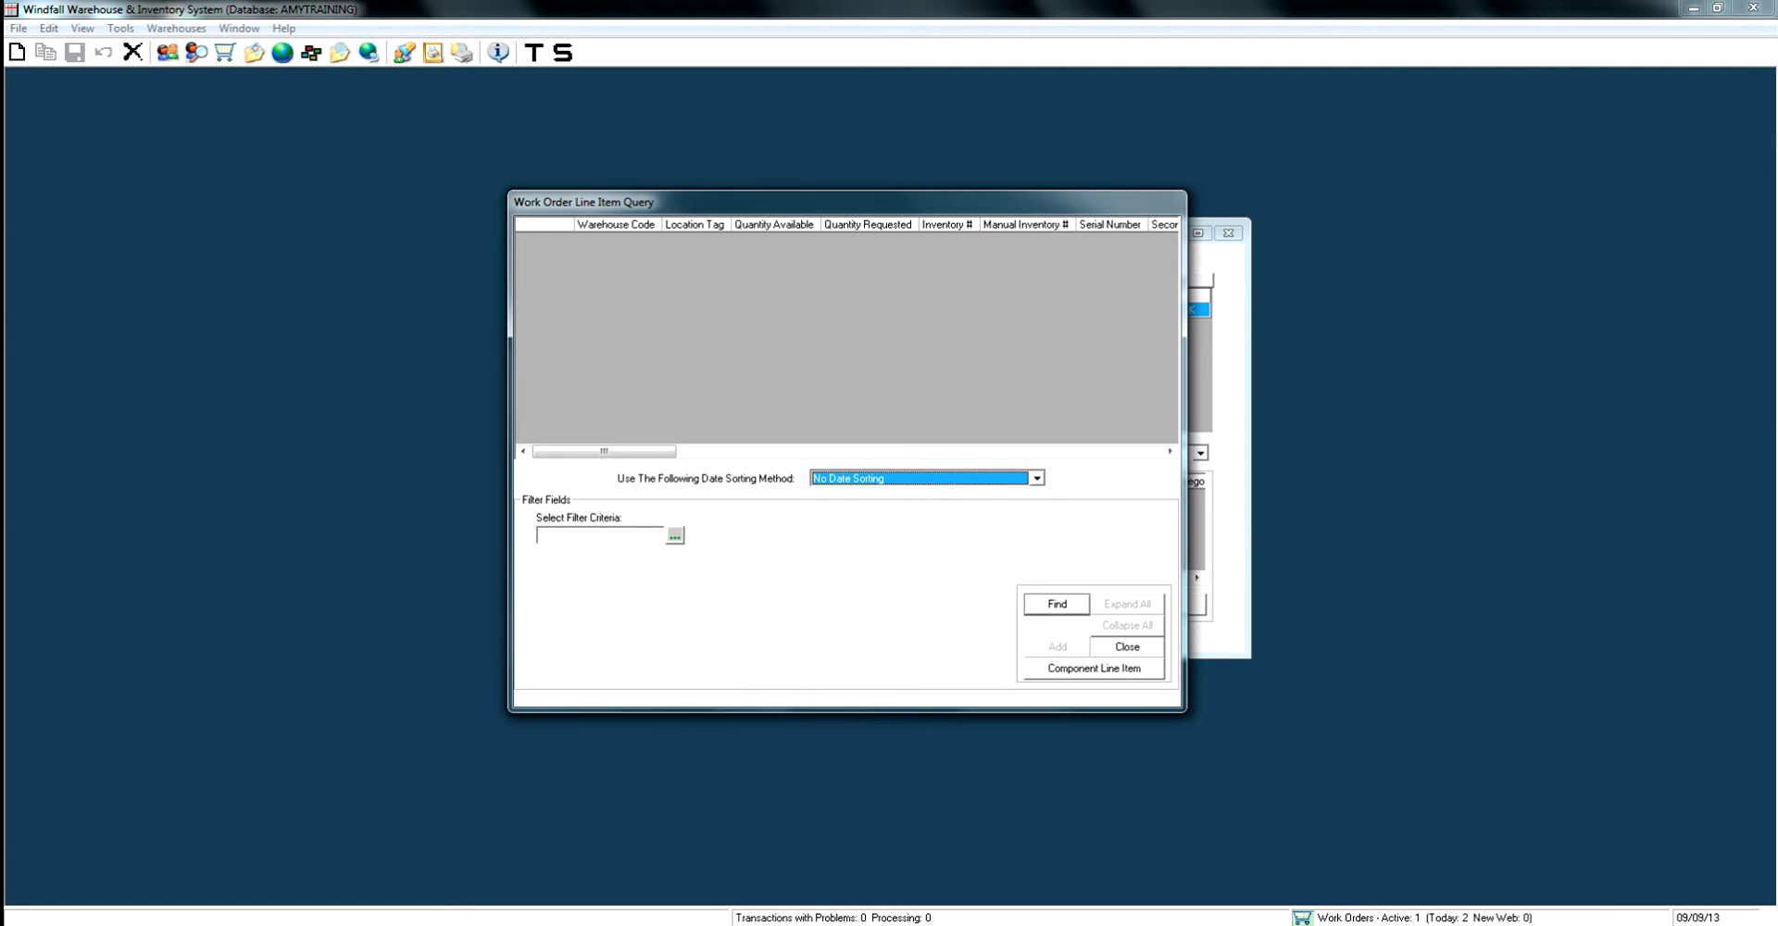
key("Tab")
key("Tab")
key("Return")
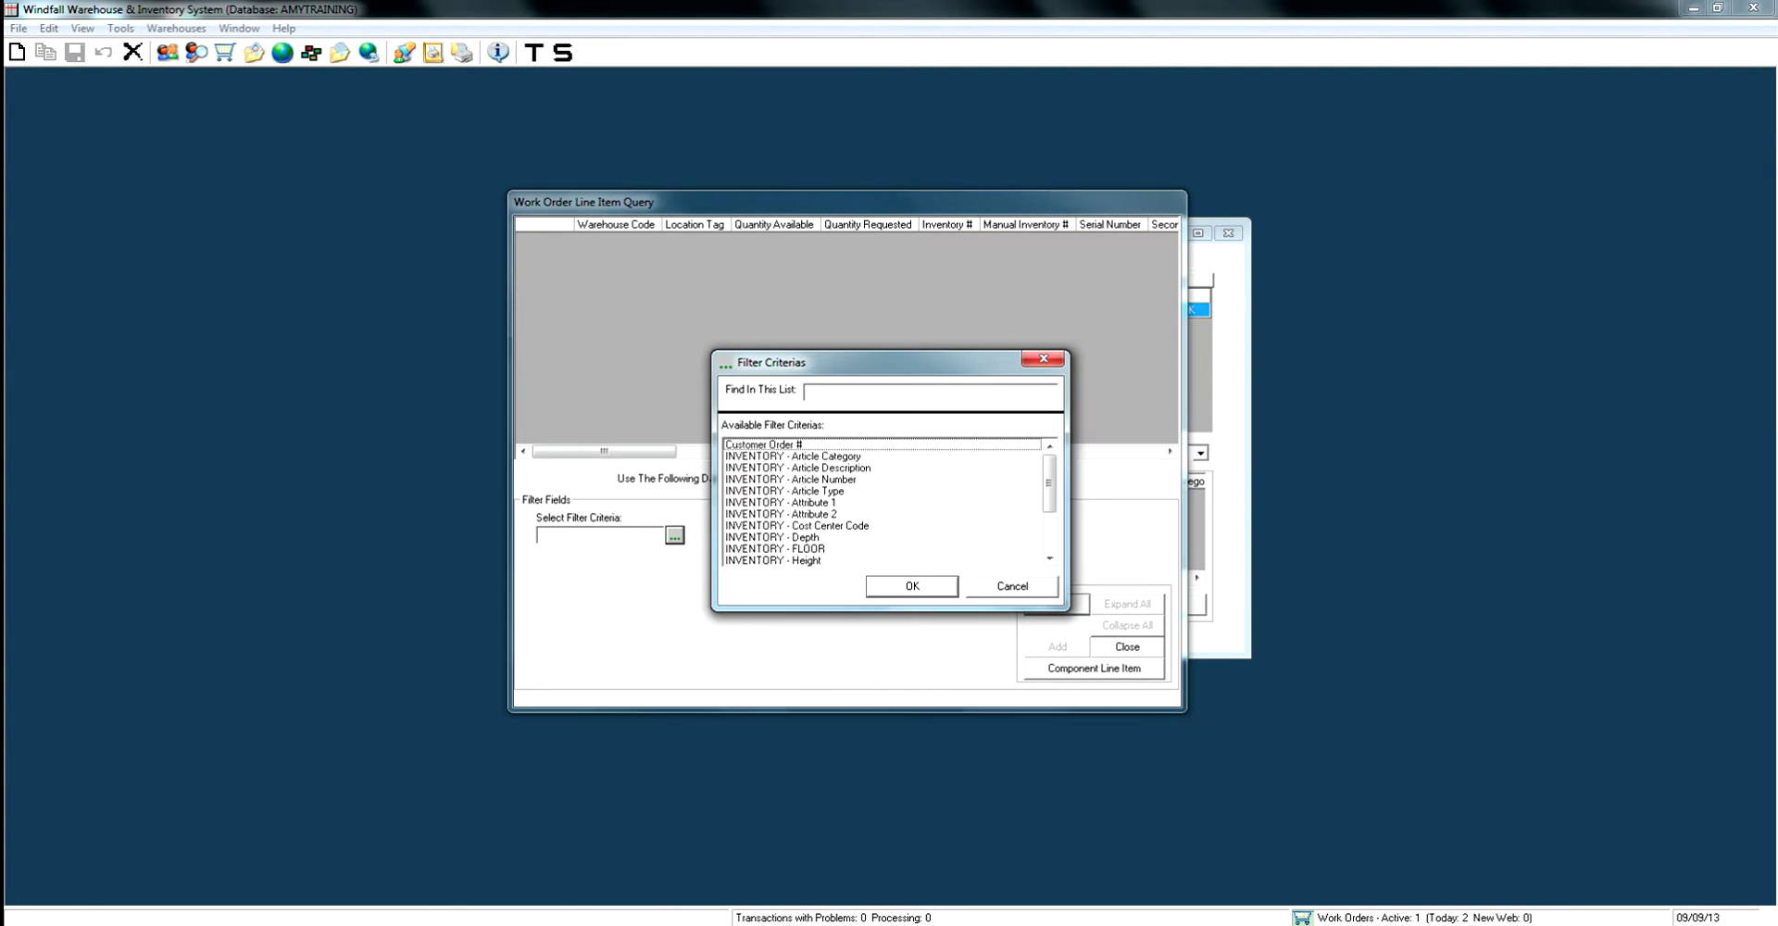
left_click(790, 479)
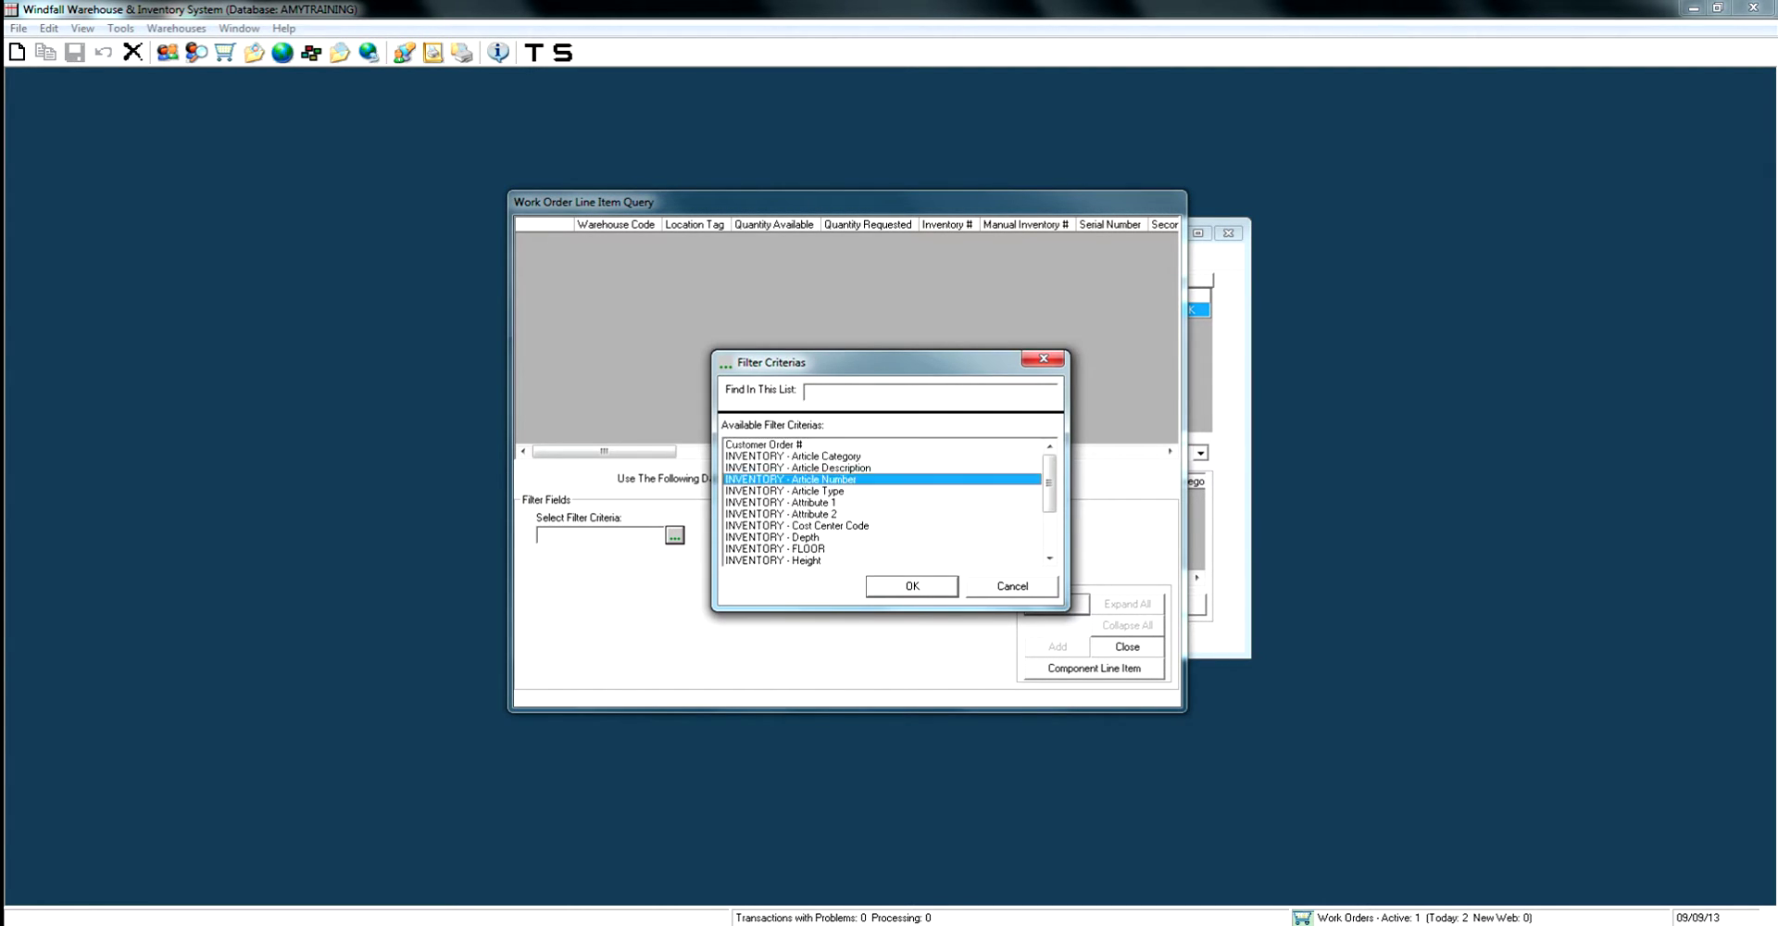
key("Return")
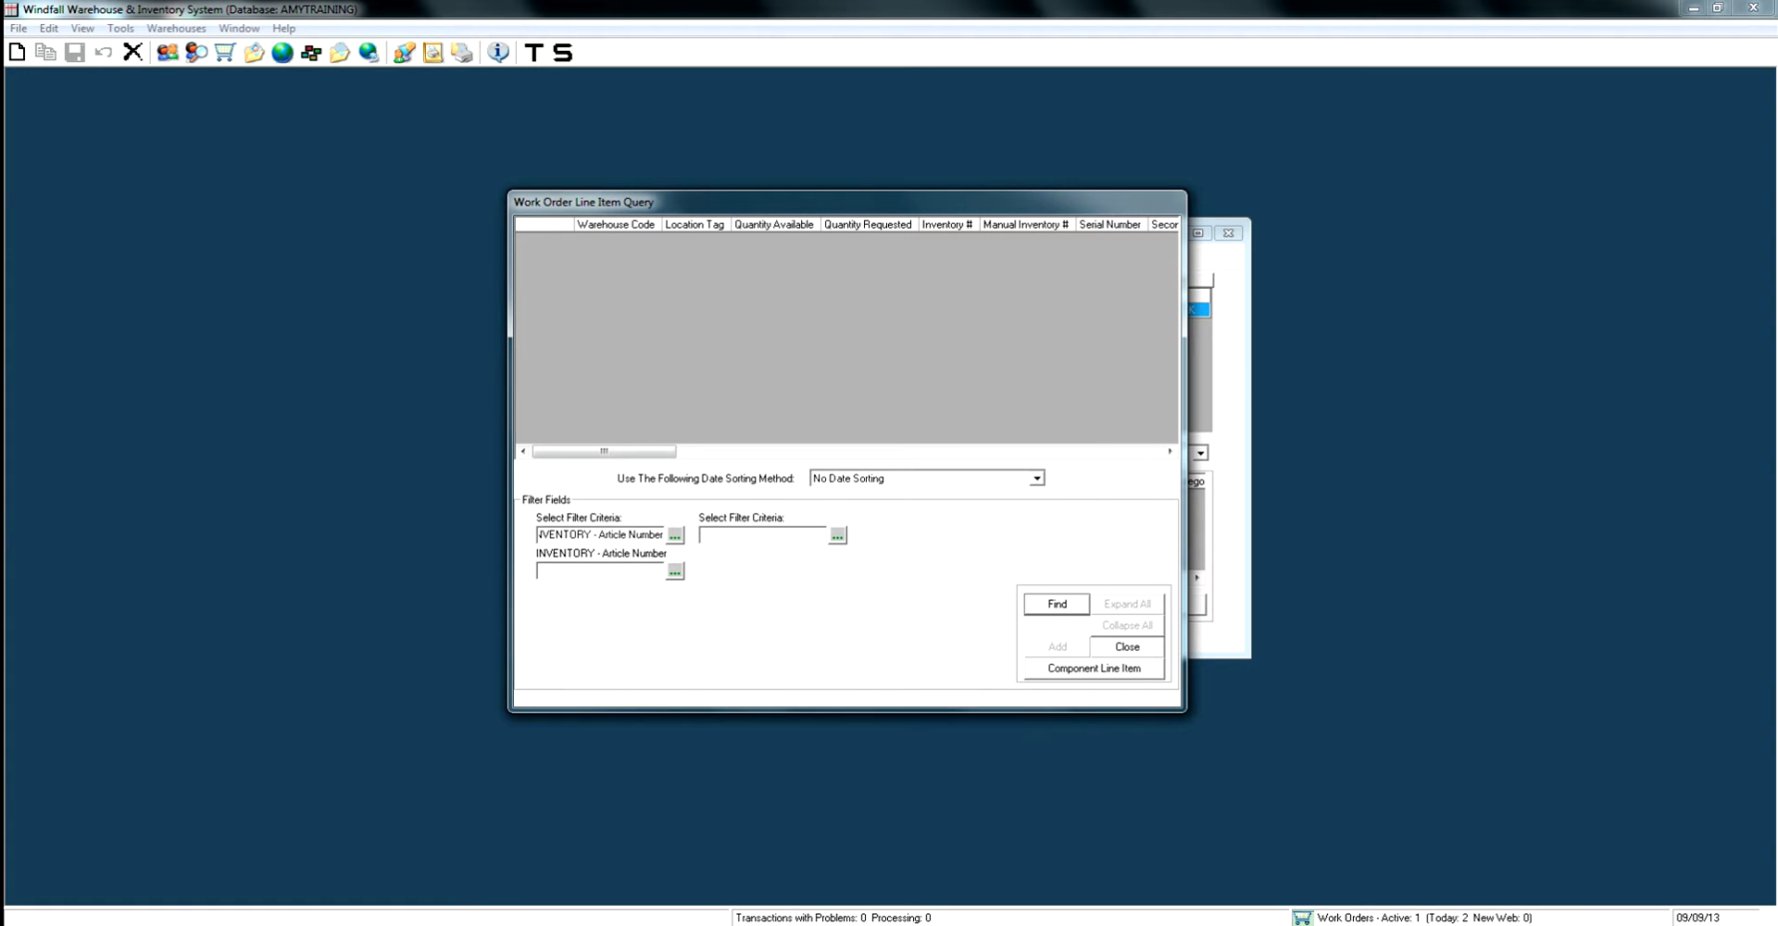
key("Tab")
key("Return")
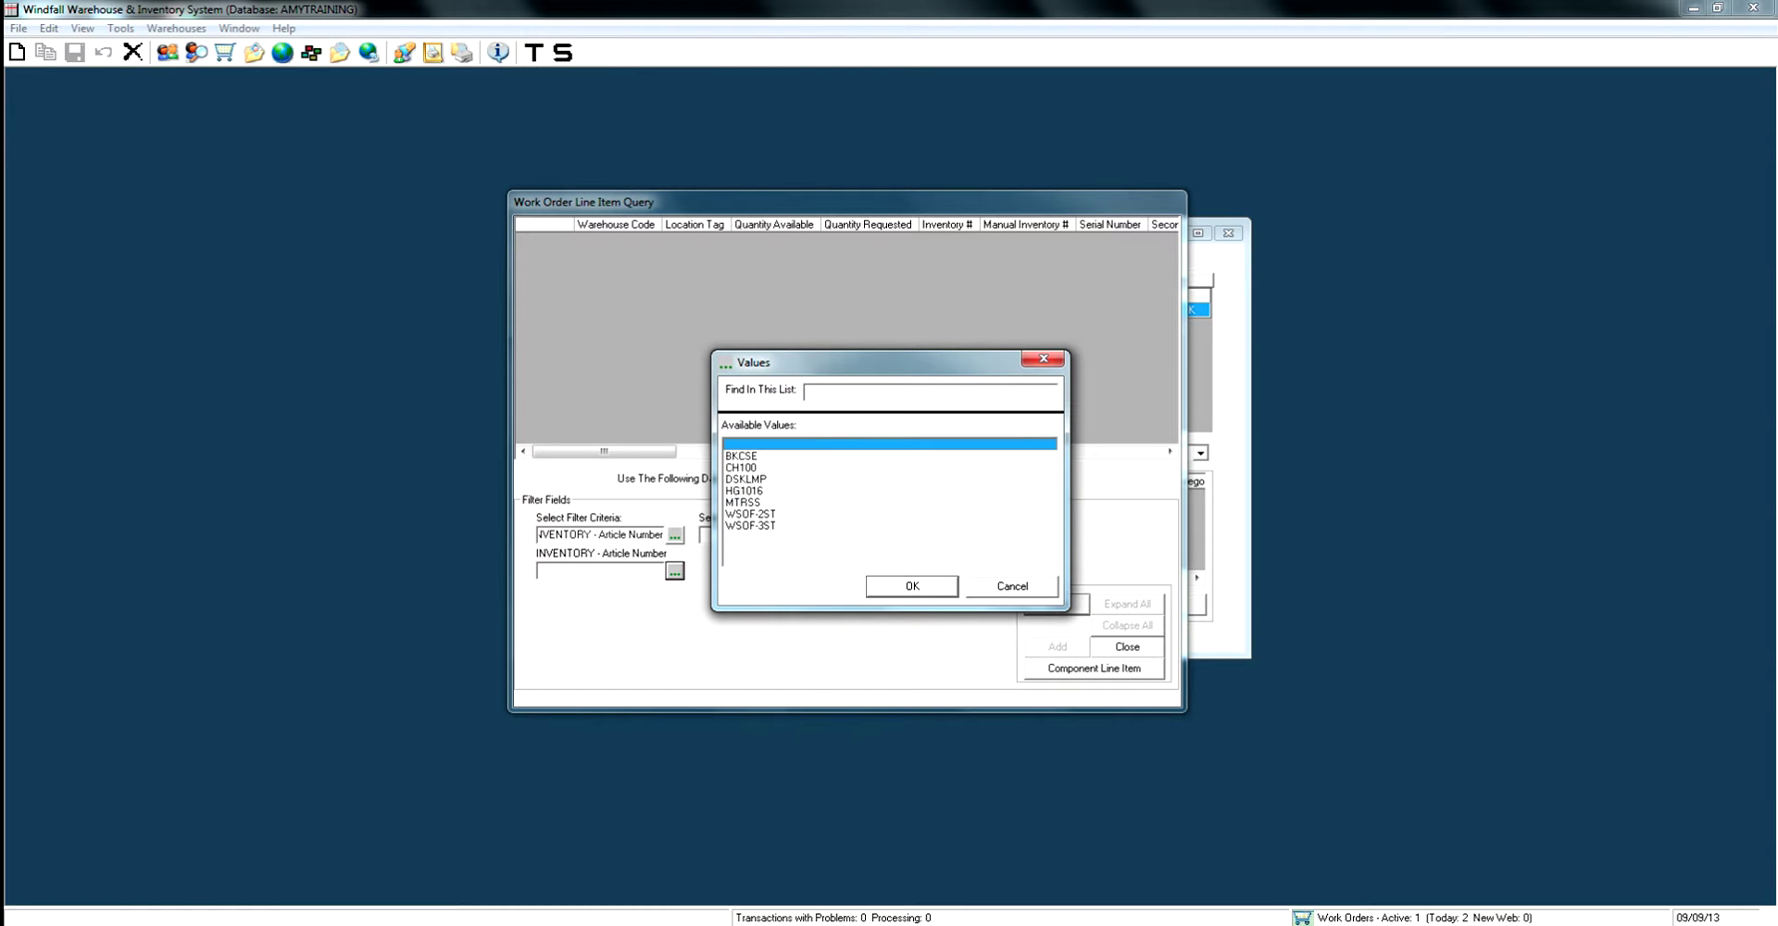
key("Down")
key("Down")
key("Down")
key("Return")
key("Return")
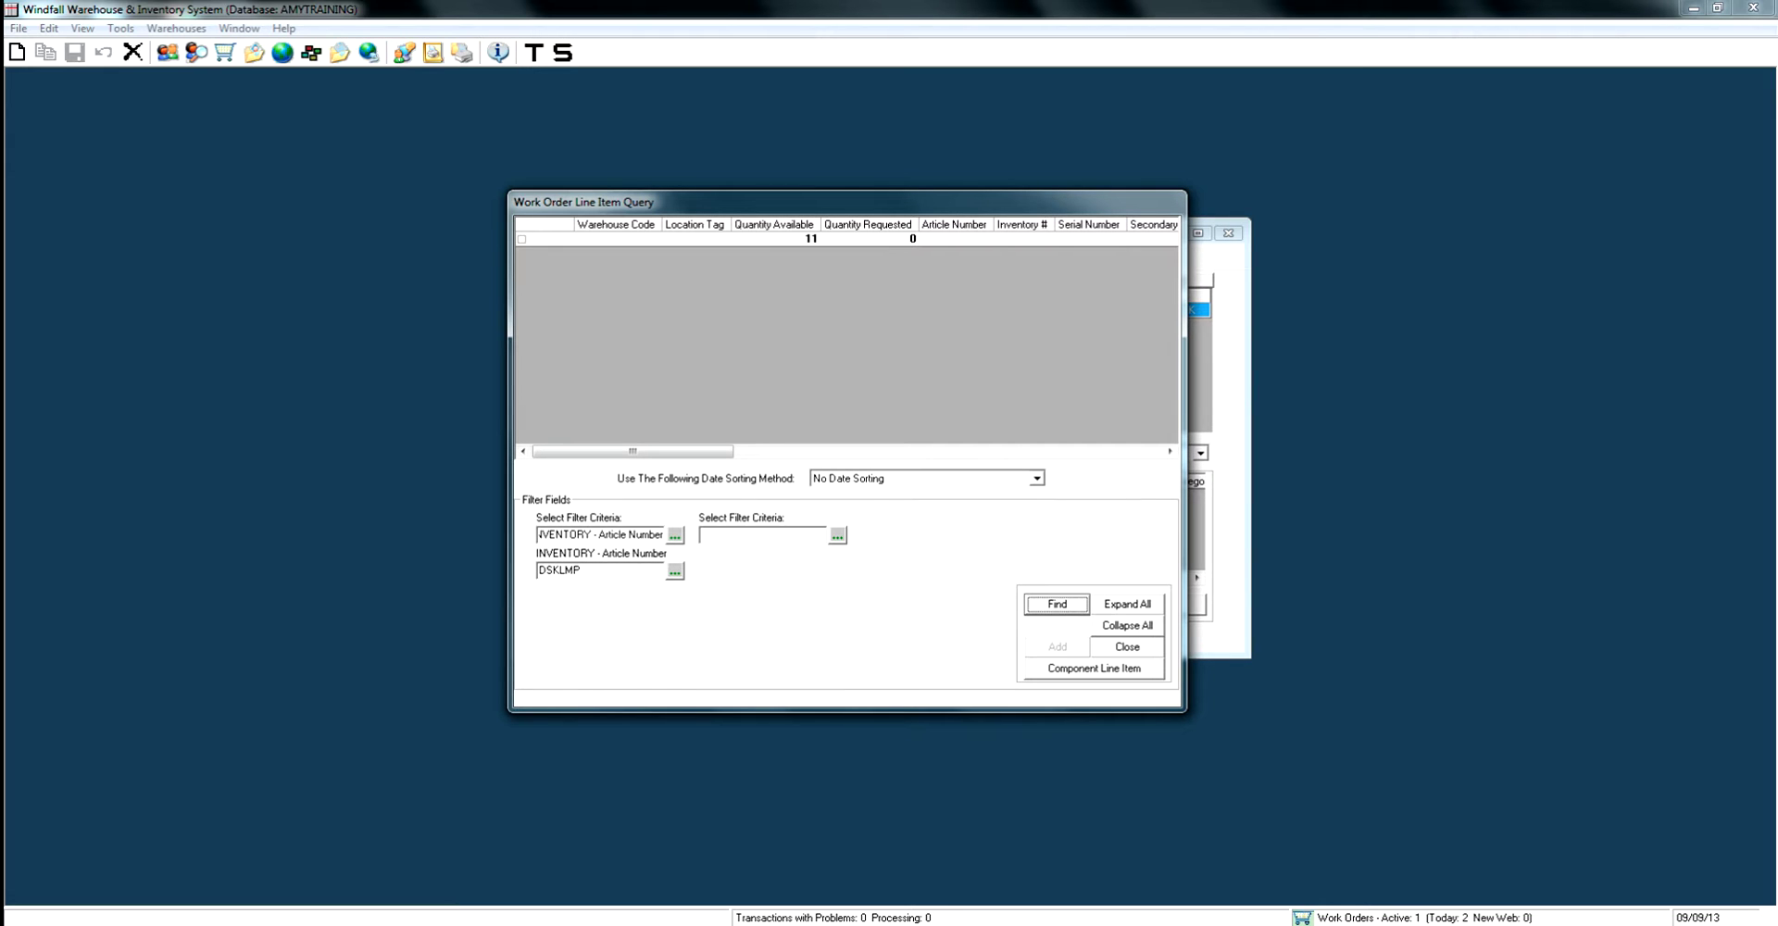
Request 2 units of the DSKLMP item and save the work order's line items.
left_click(522, 239)
left_click(547, 252)
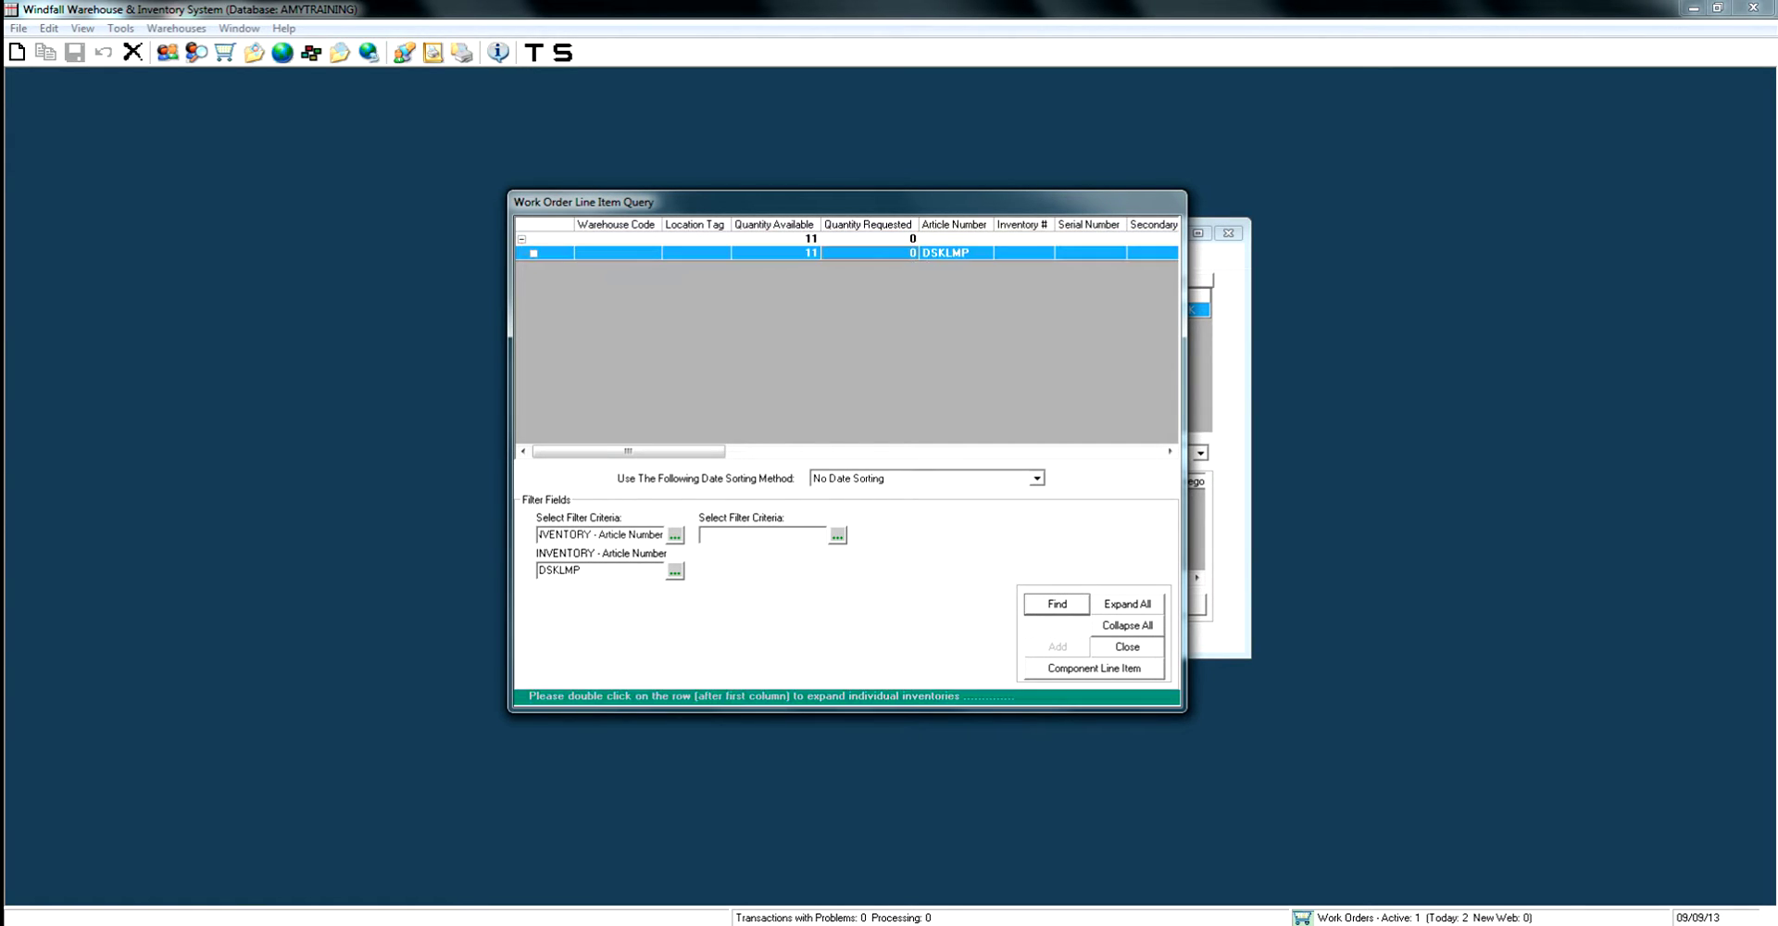
type("2")
key("Return")
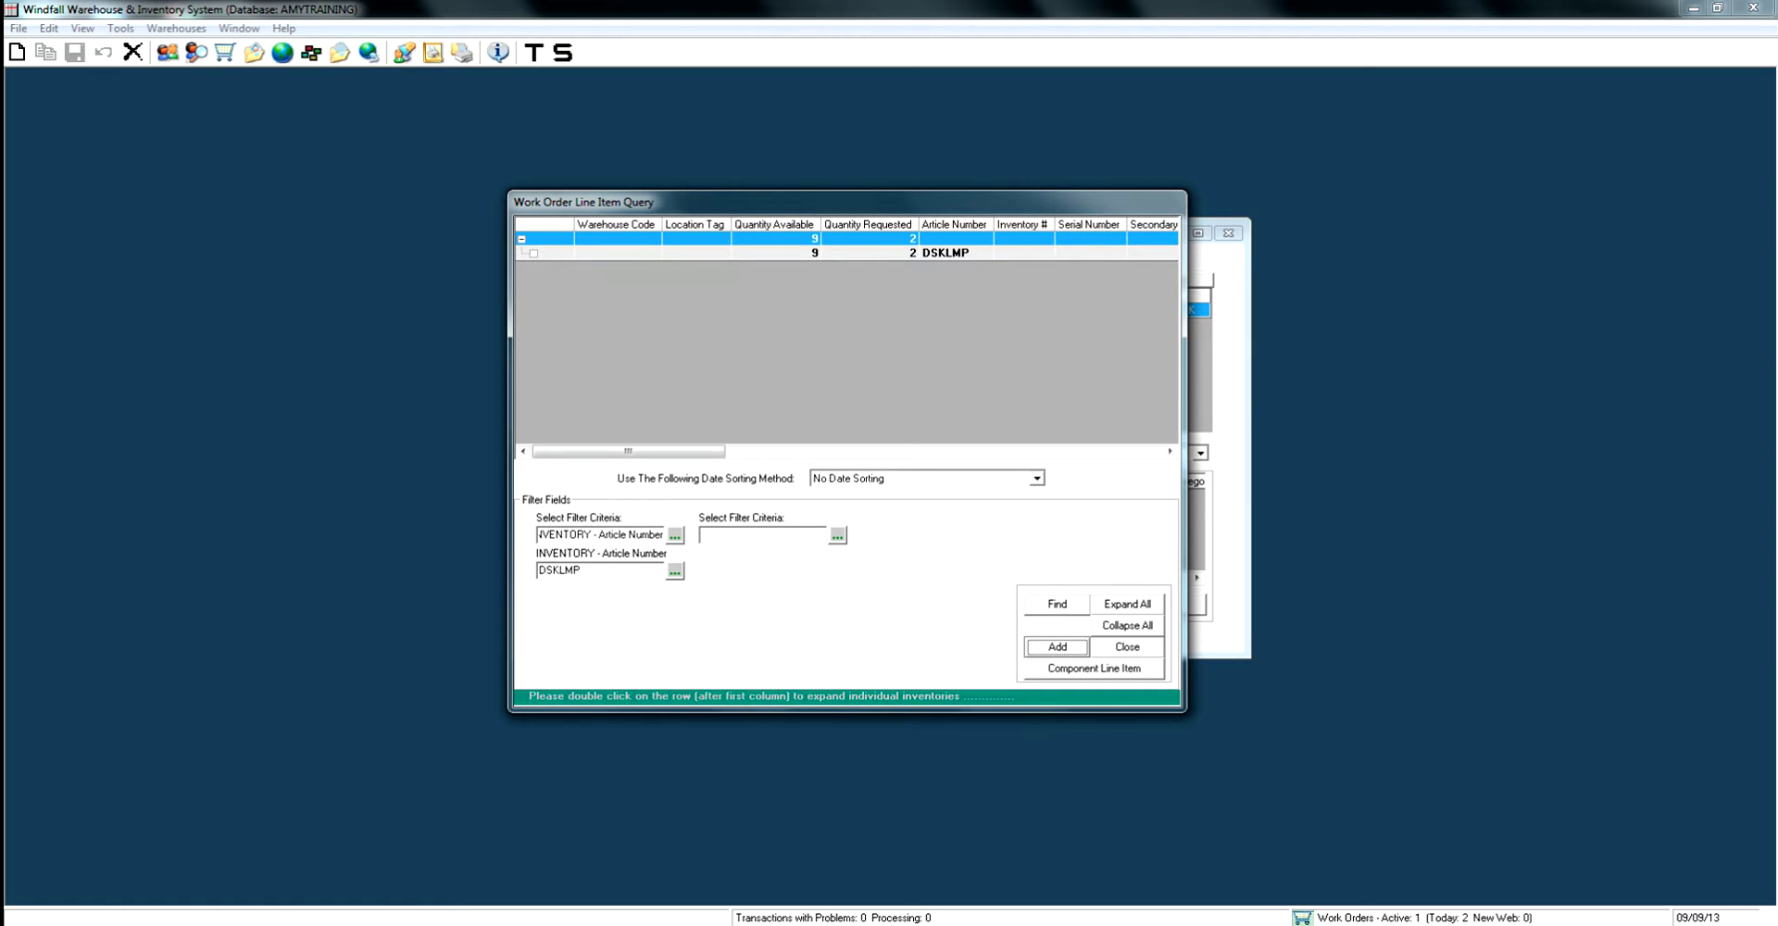
key("Return")
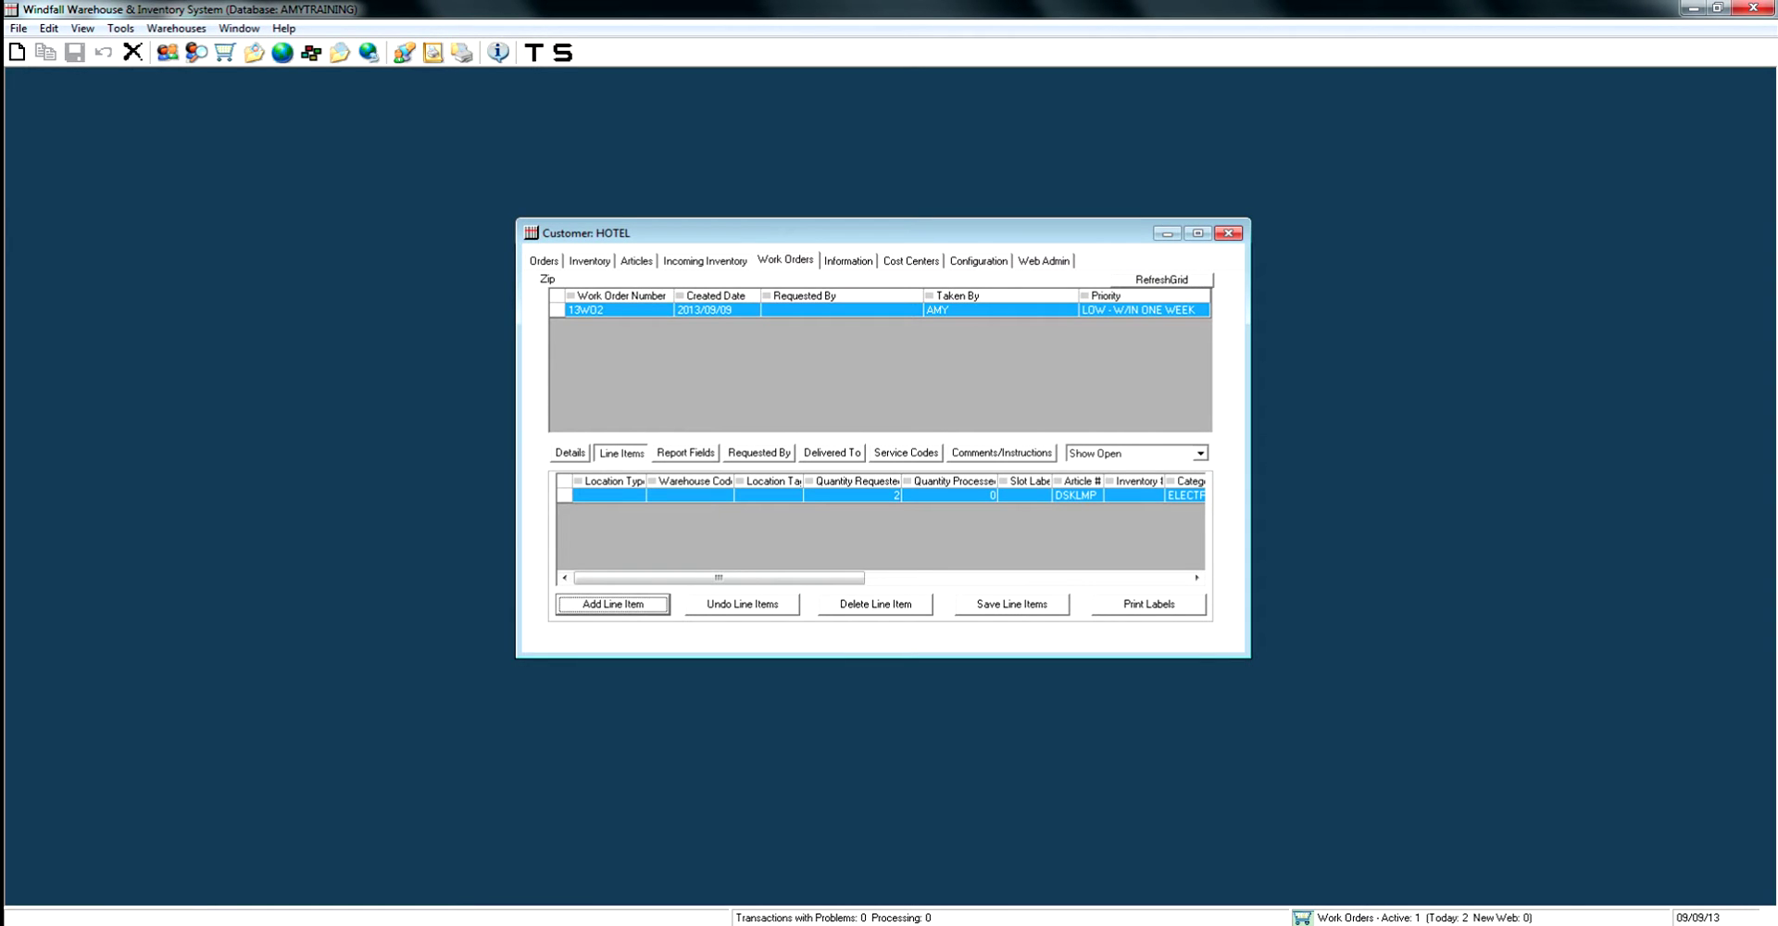
key("Tab")
key("Tab")
key("Tab")
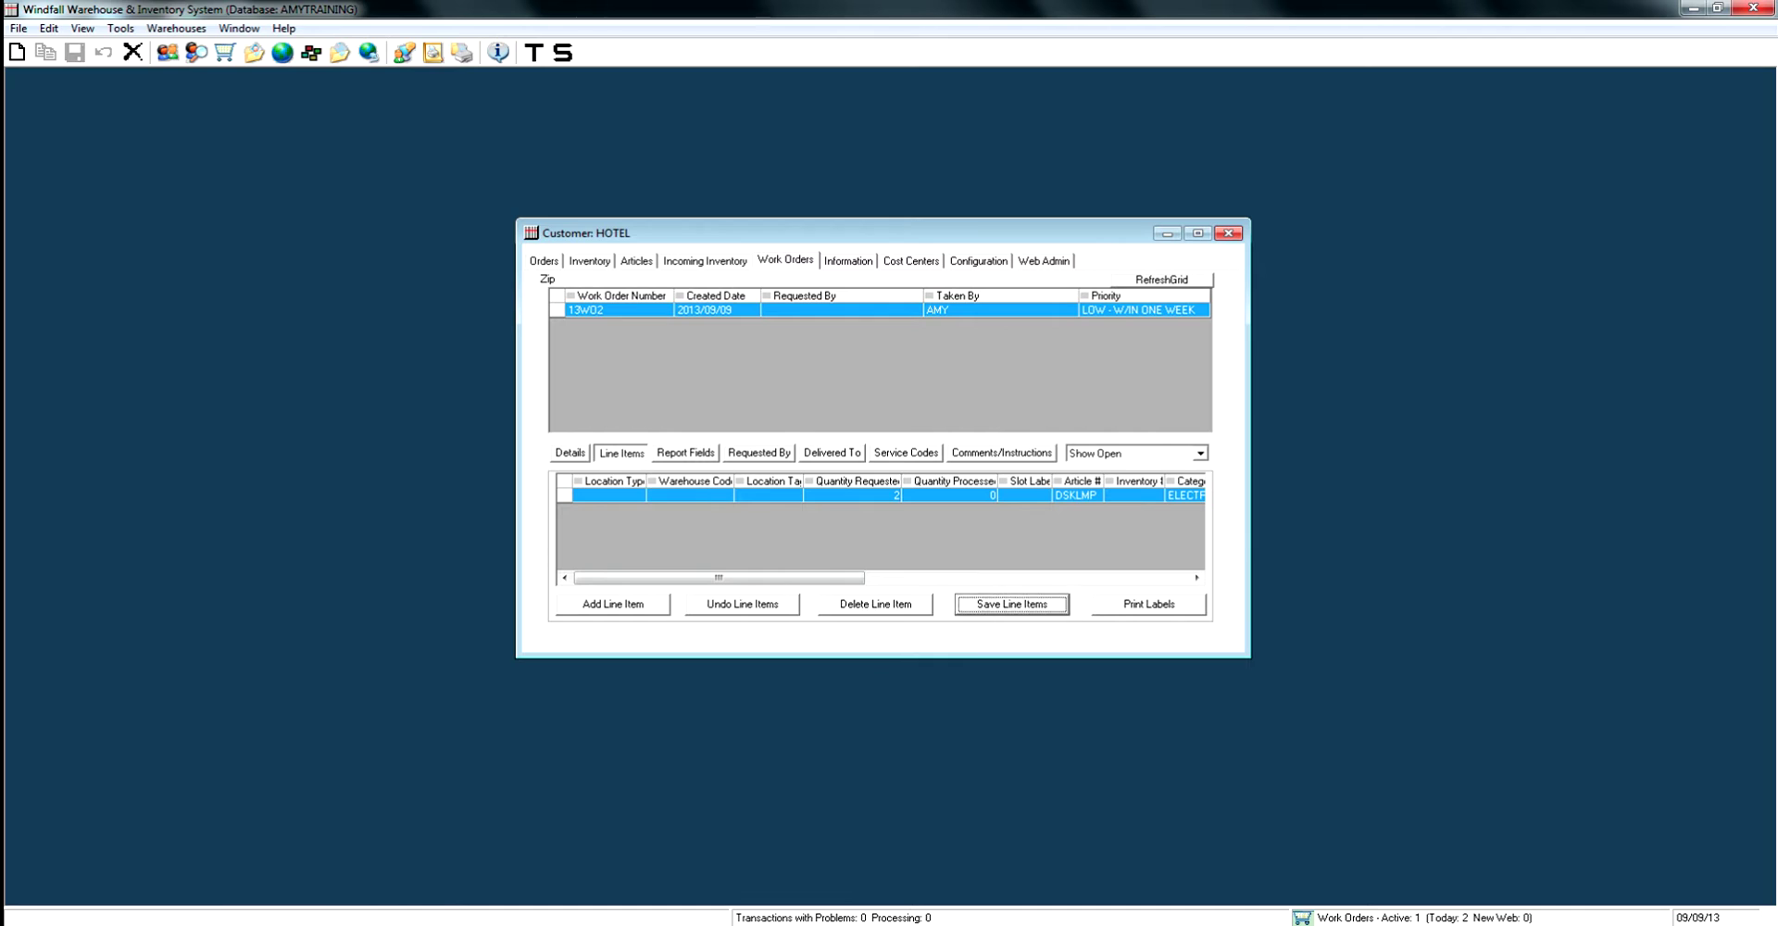
key("Return")
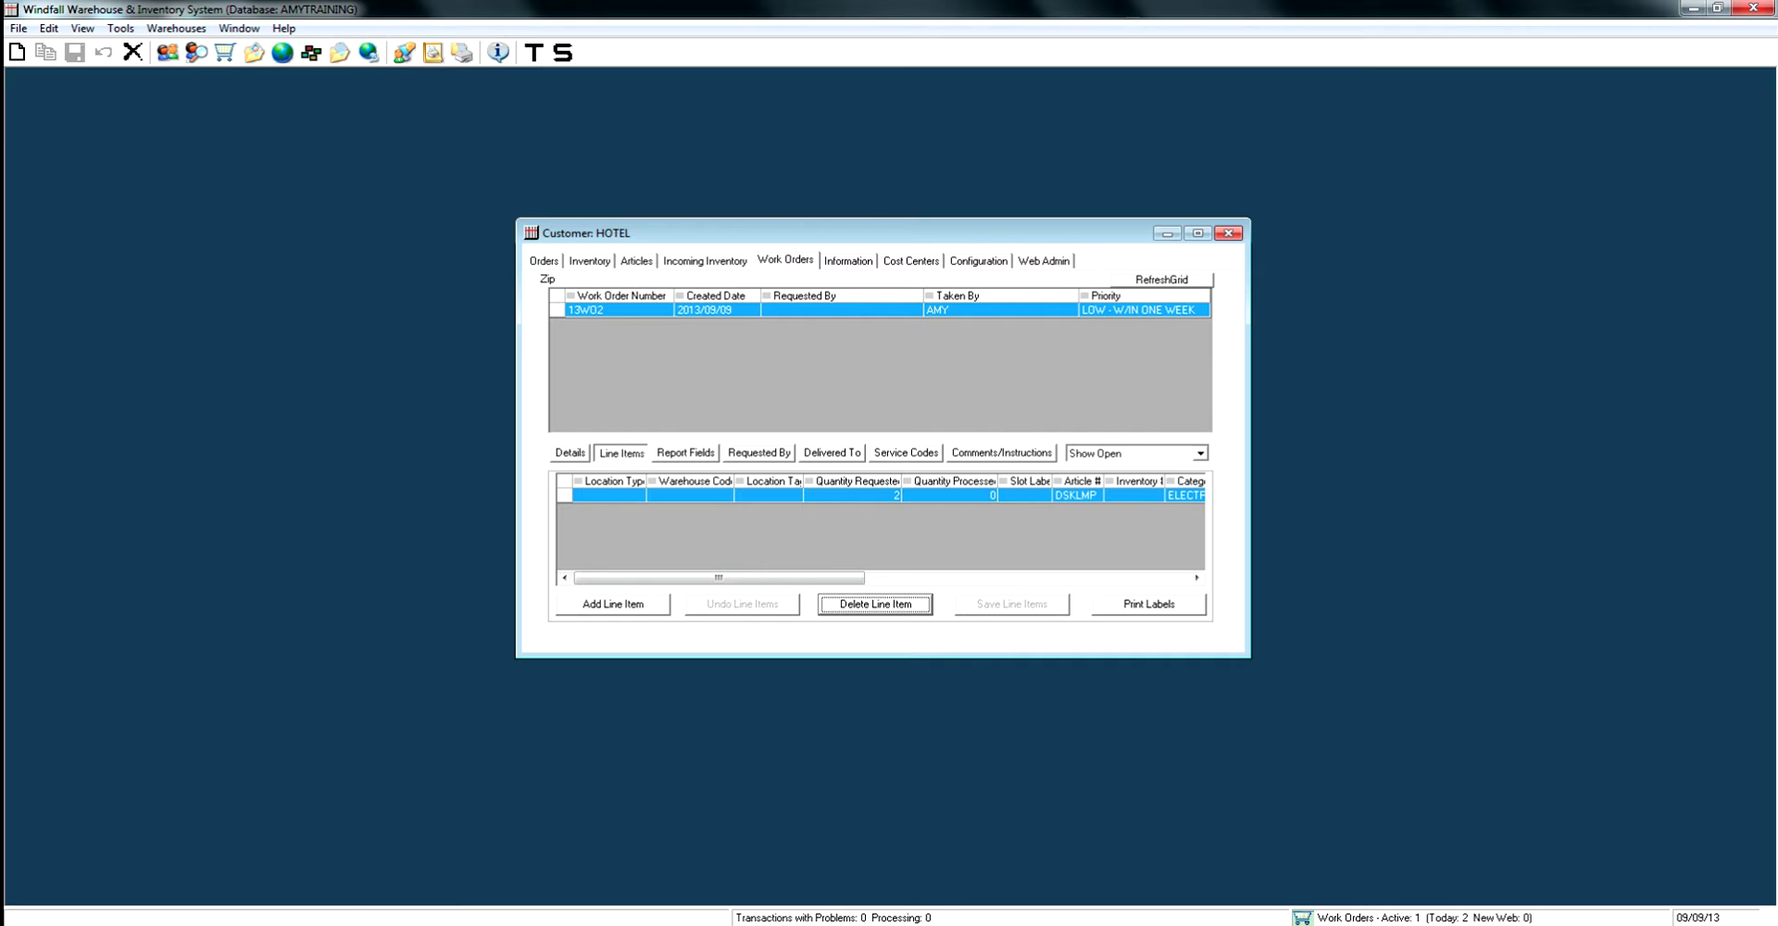
left_click(612, 604)
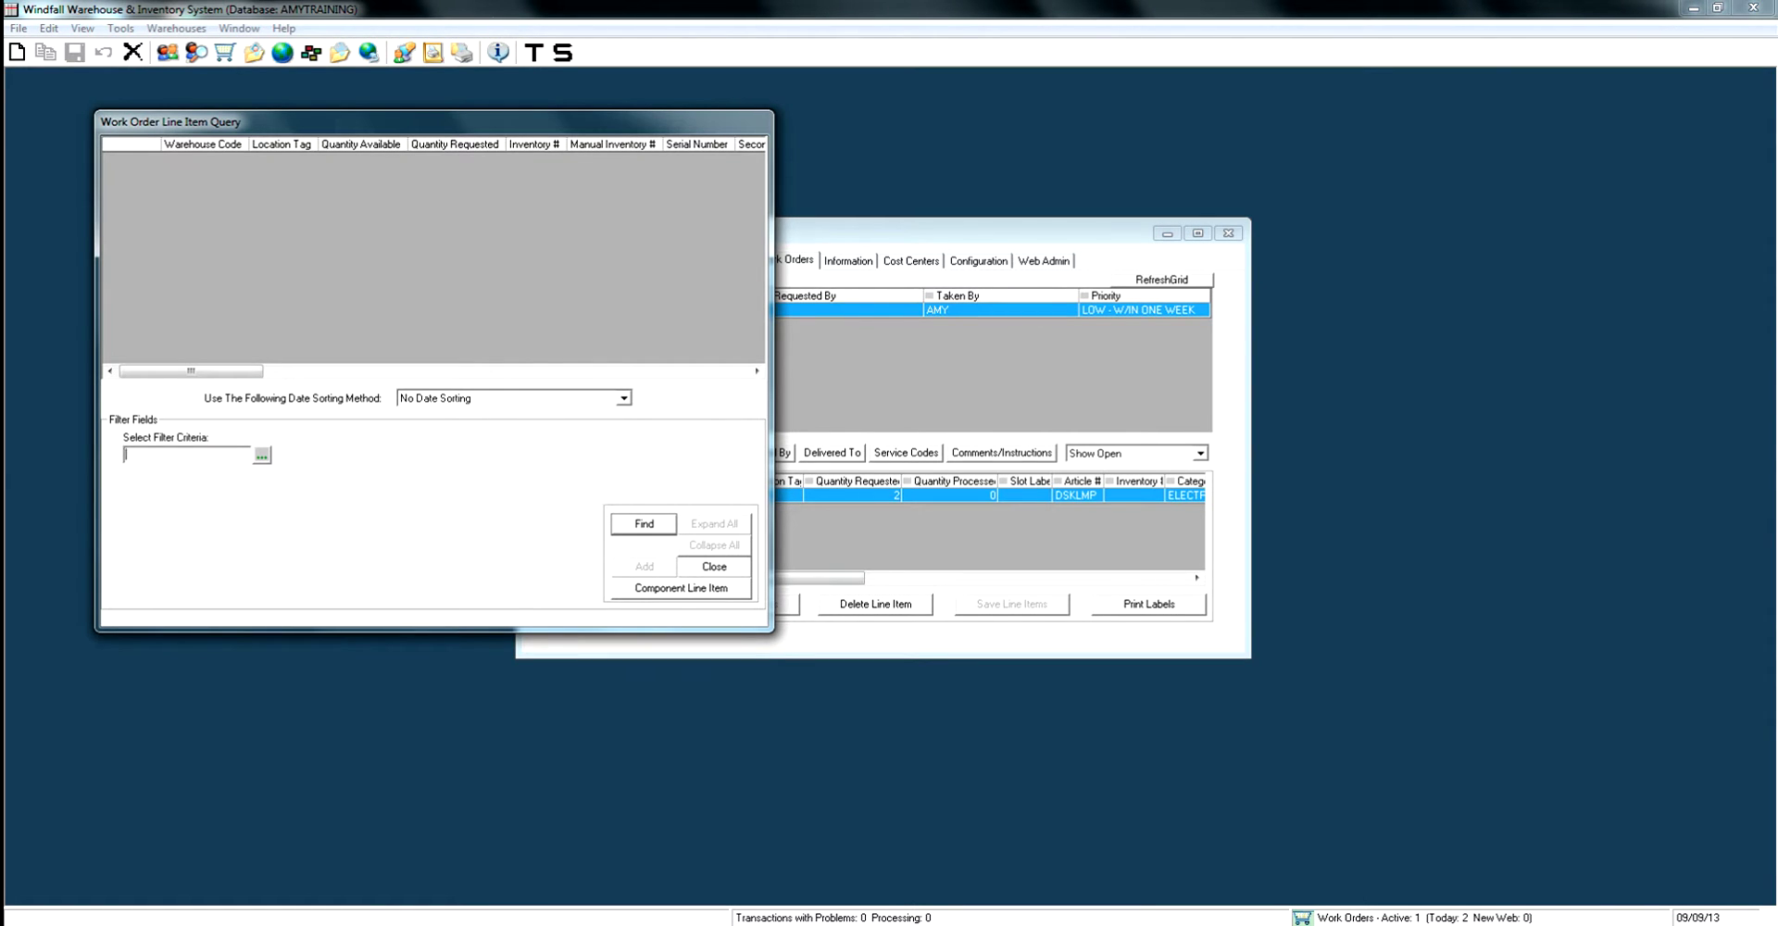
Add an MTRSS line item with quantity requested 3 and save the line items.
left_click(262, 455)
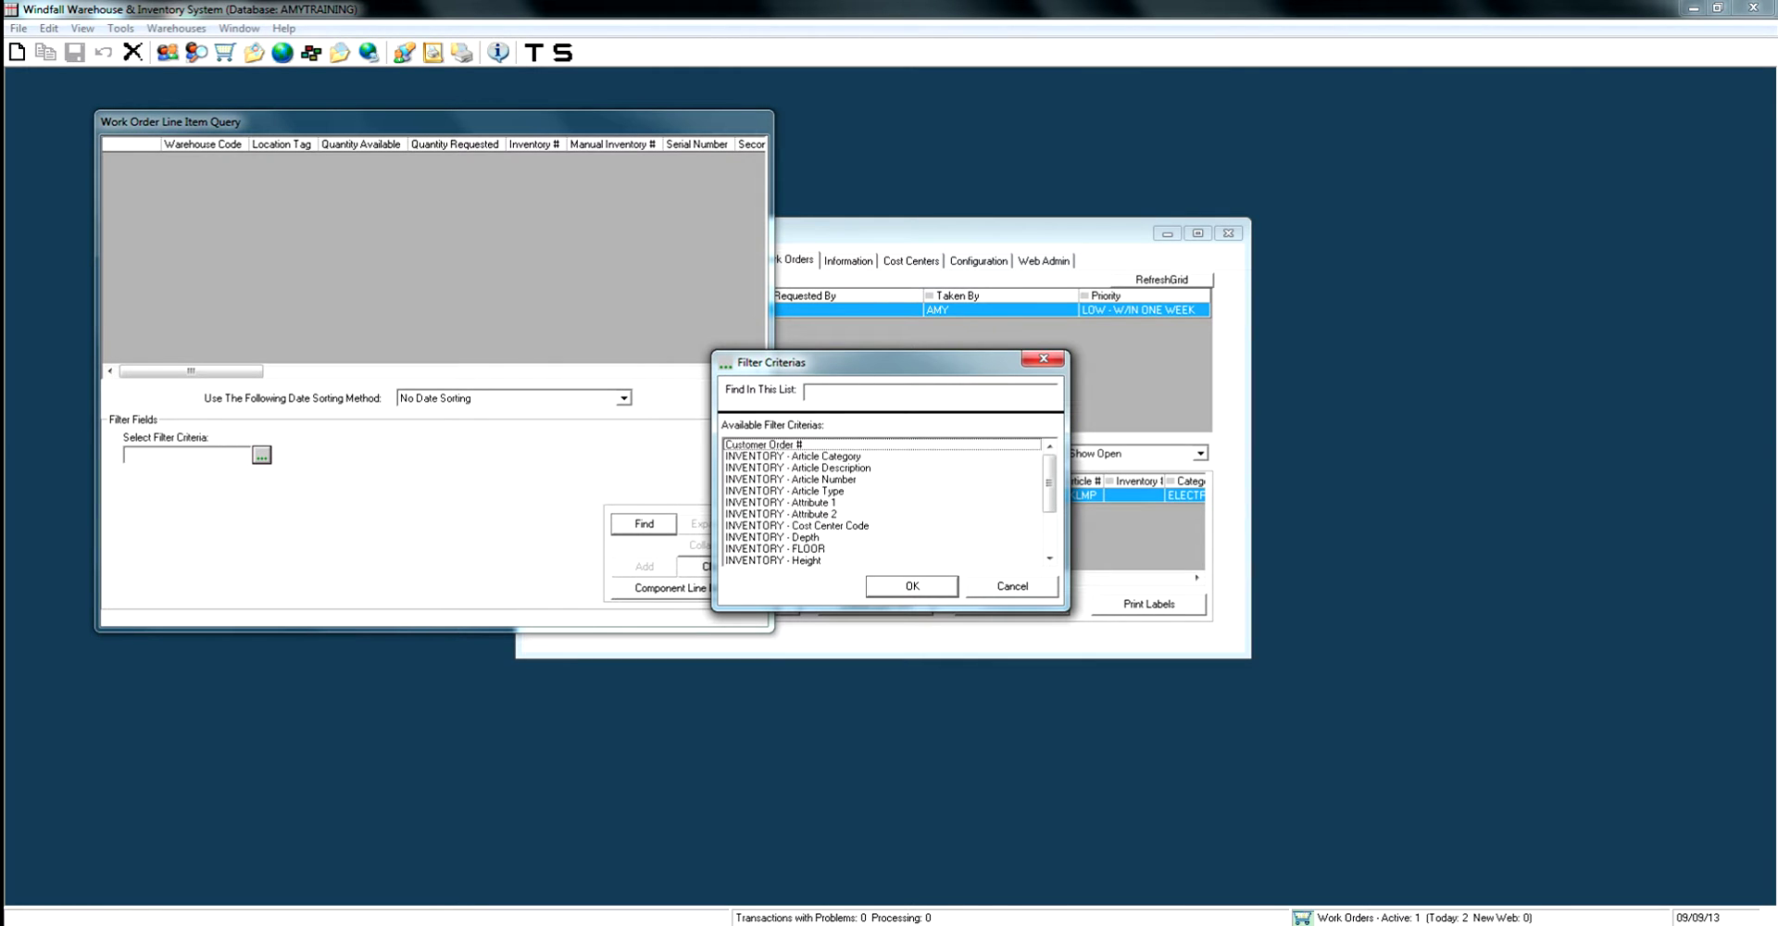
double_click(791, 479)
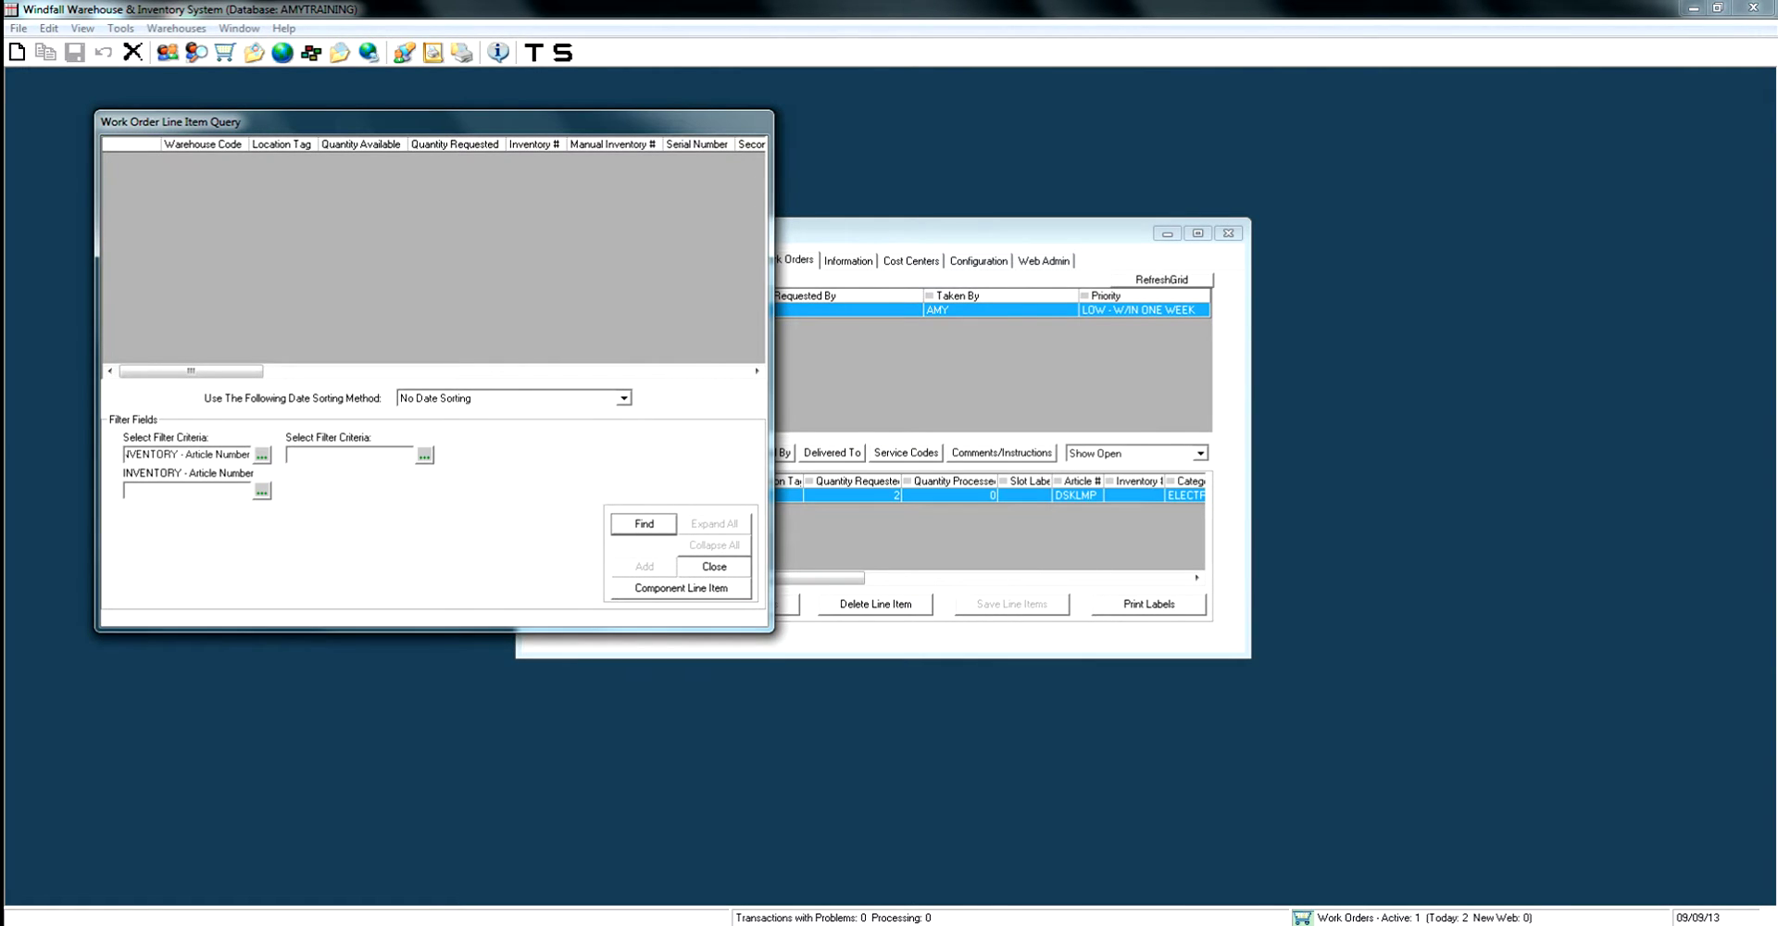
left_click(263, 491)
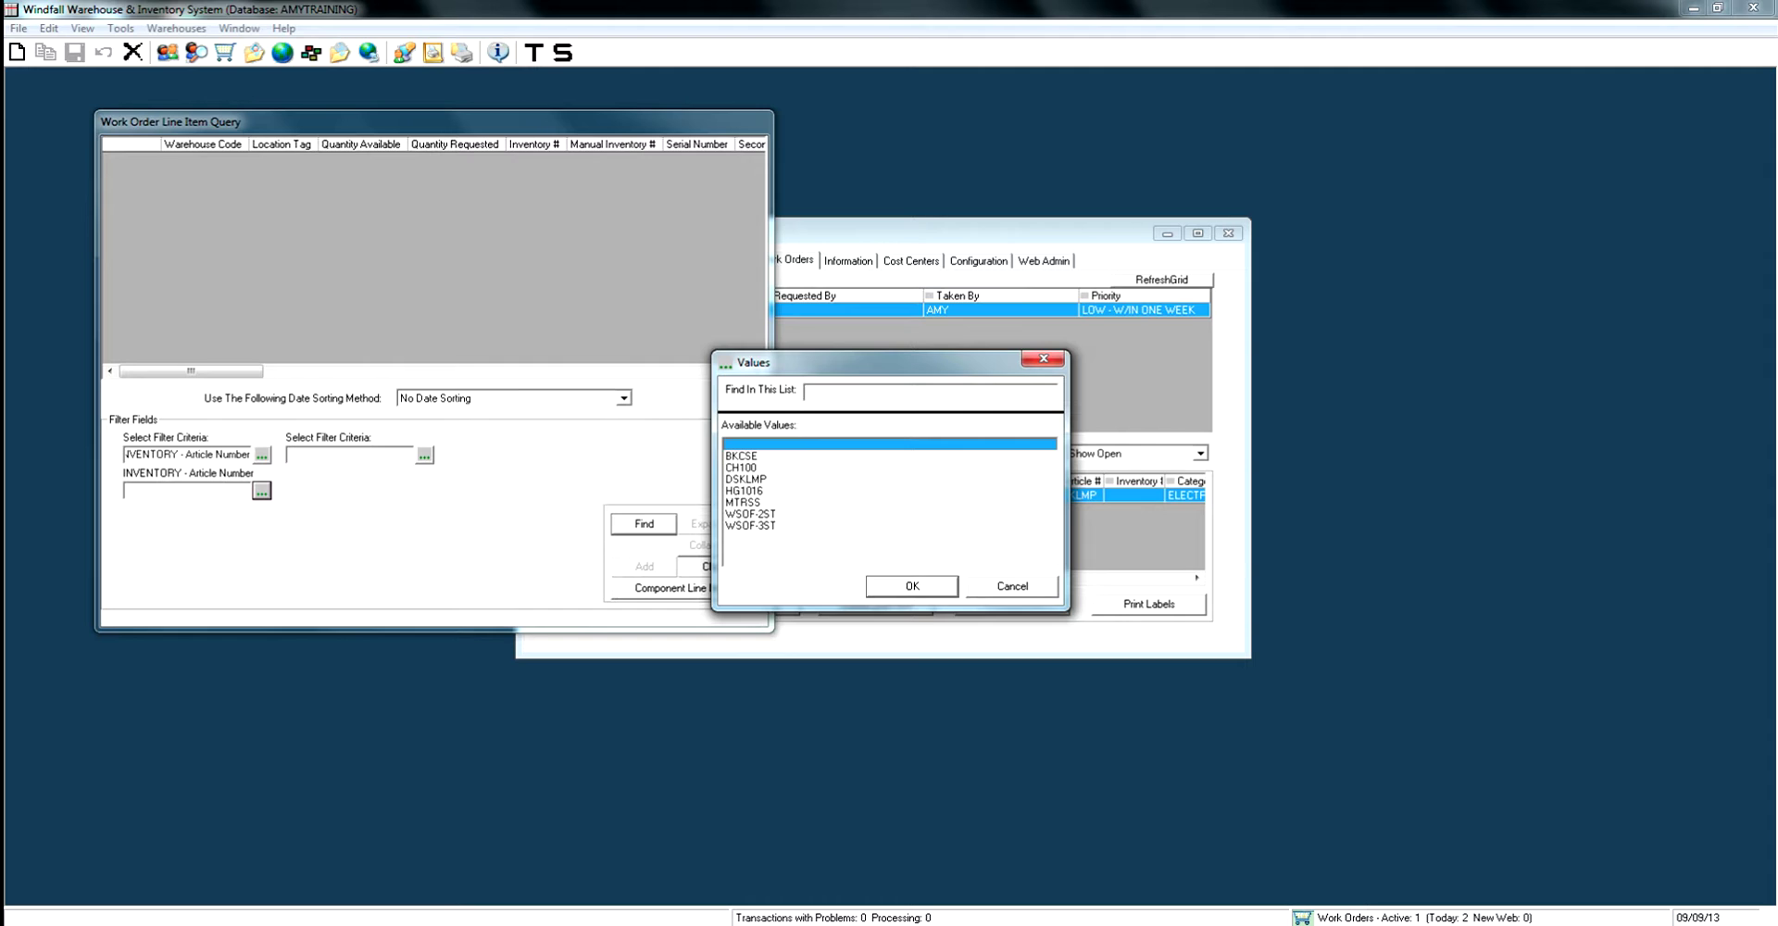
double_click(743, 502)
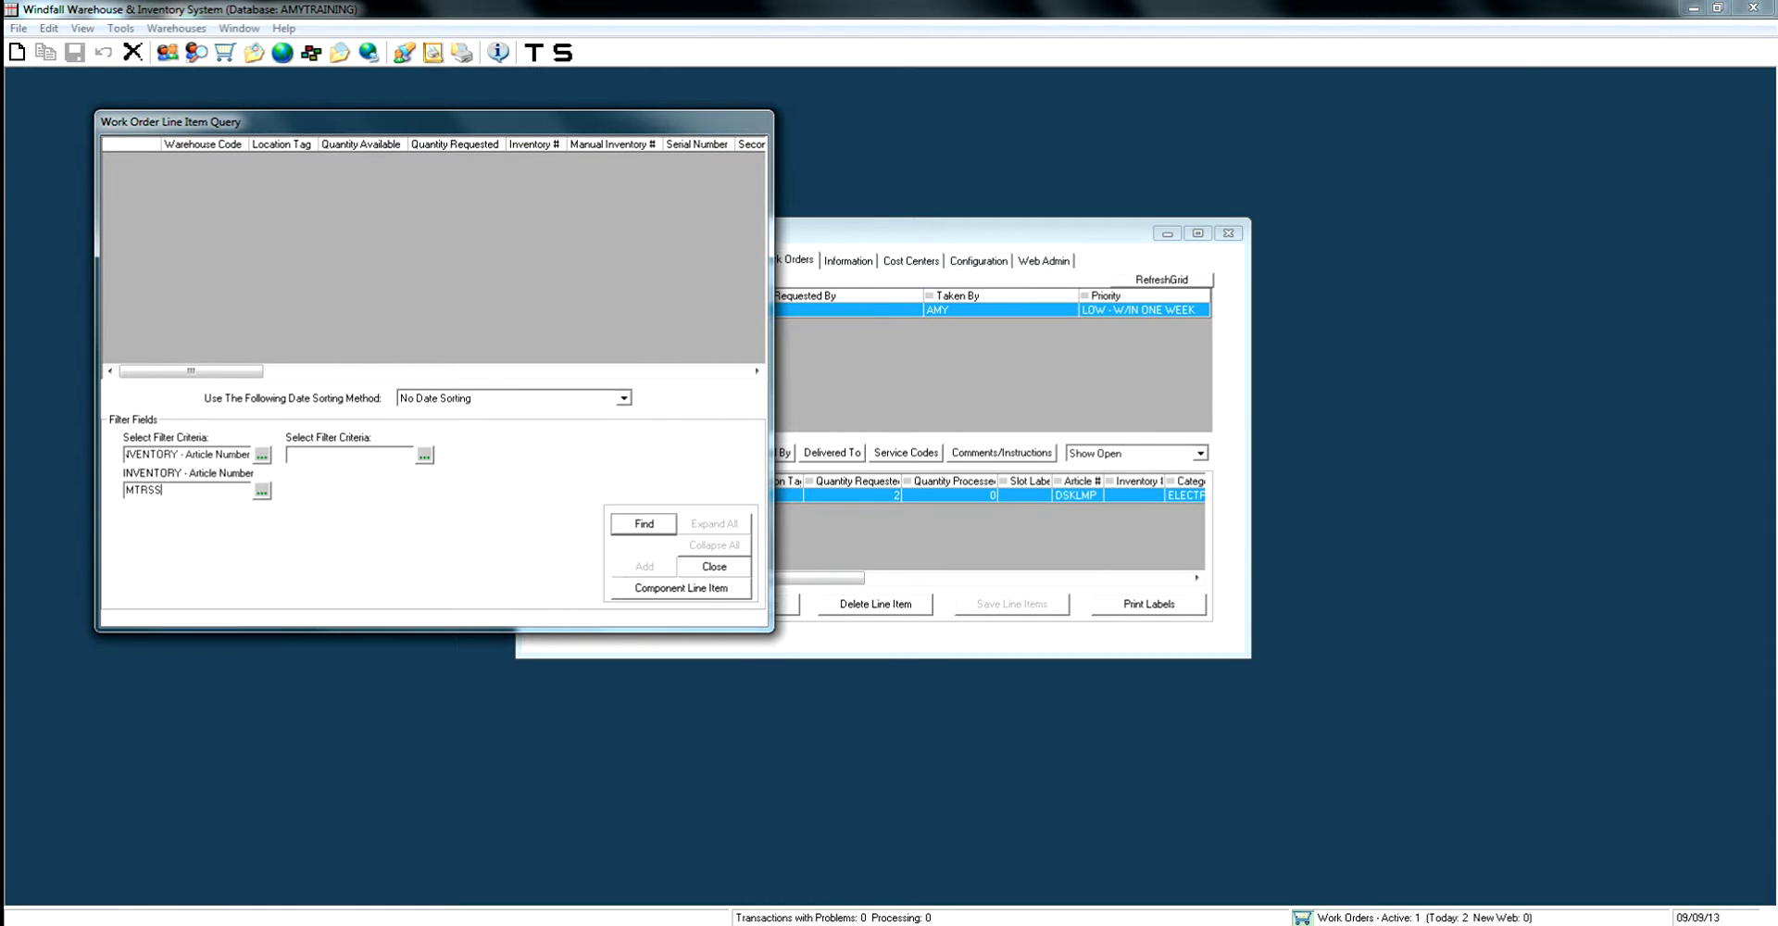
key("Return")
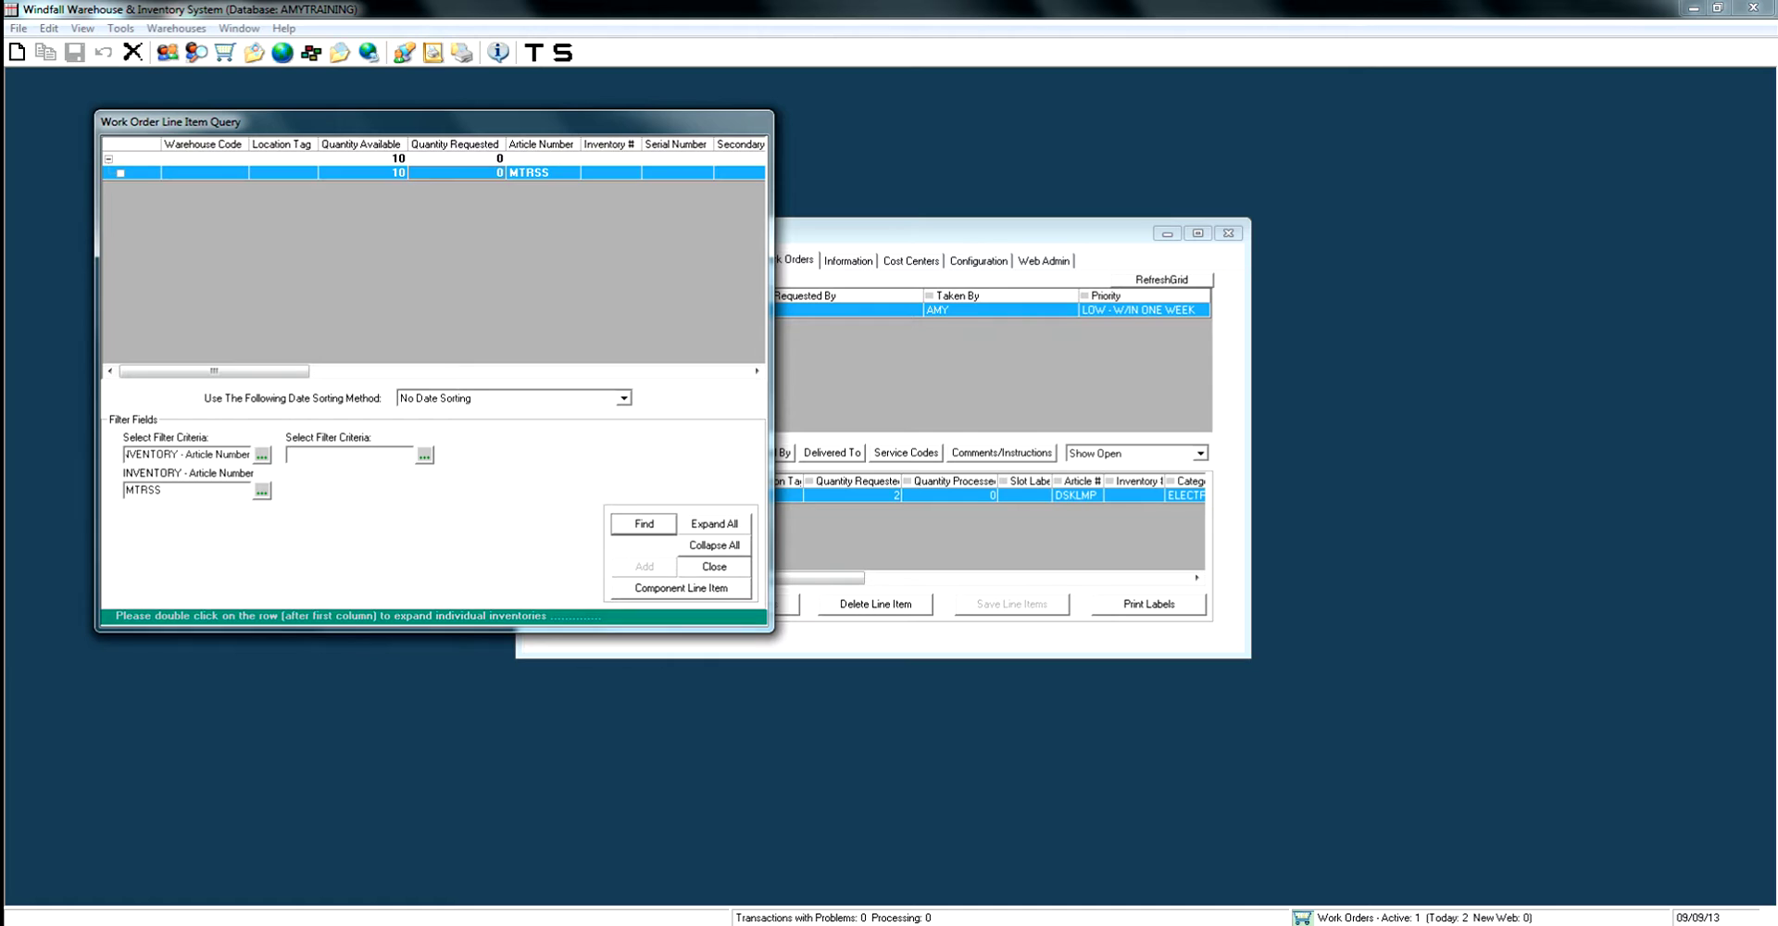
type("3")
key("Return")
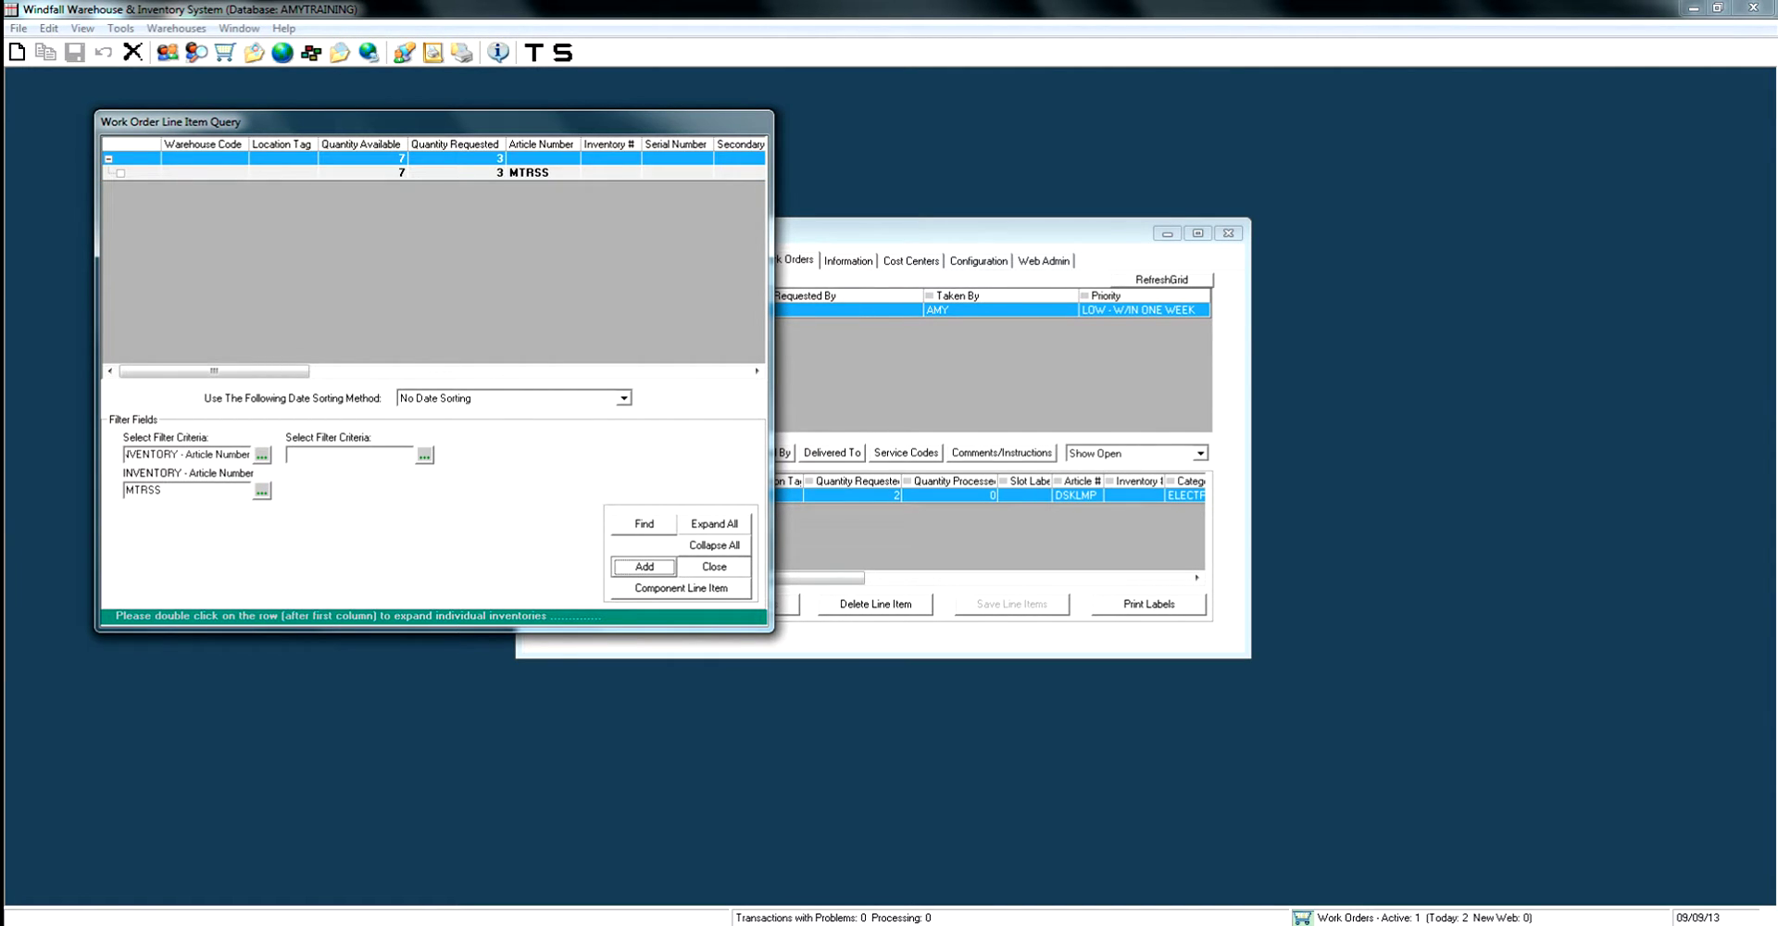
key("Return")
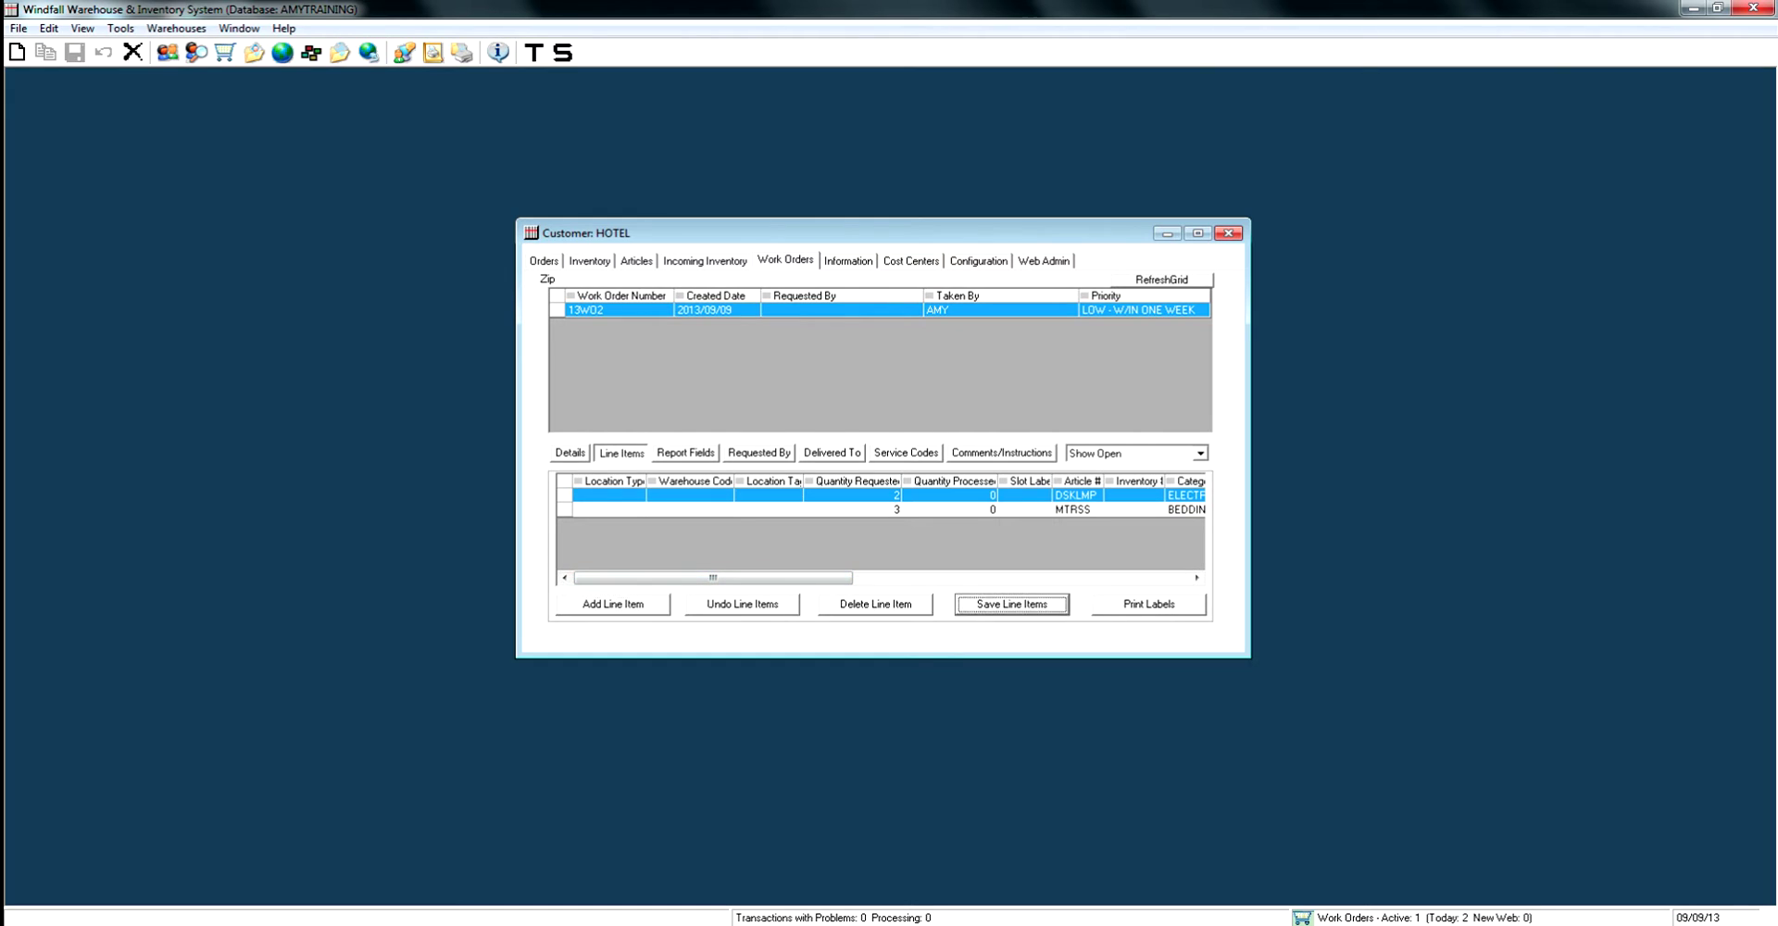
key("Return")
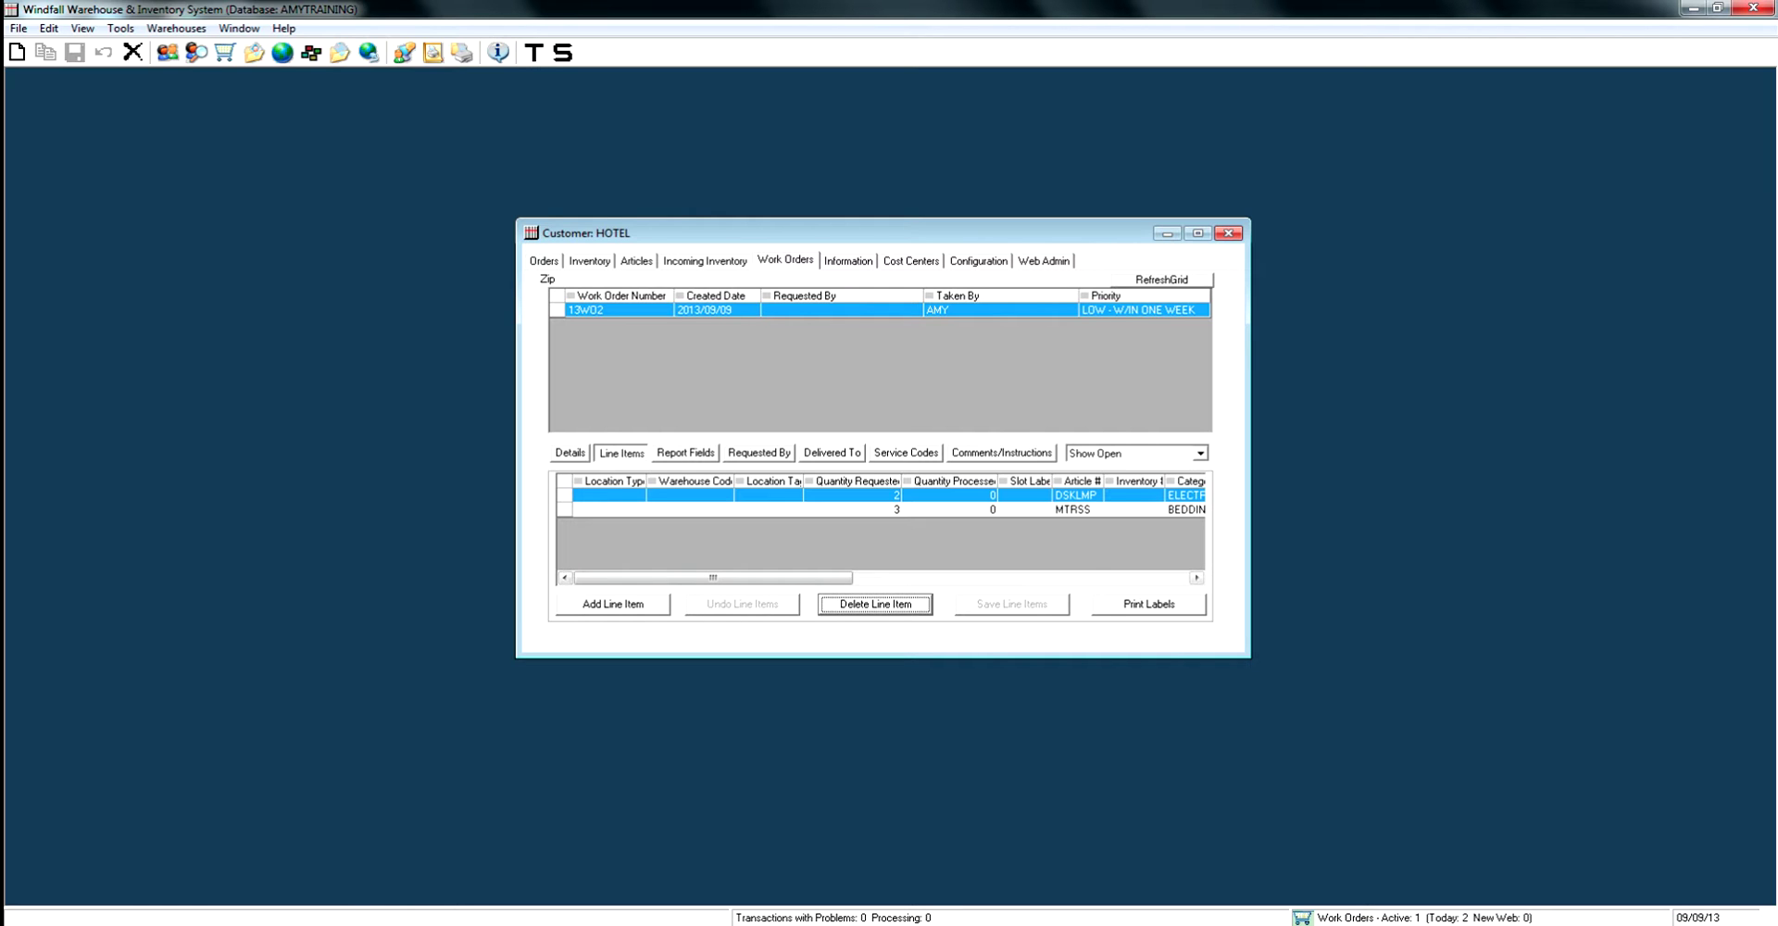
left_click(685, 452)
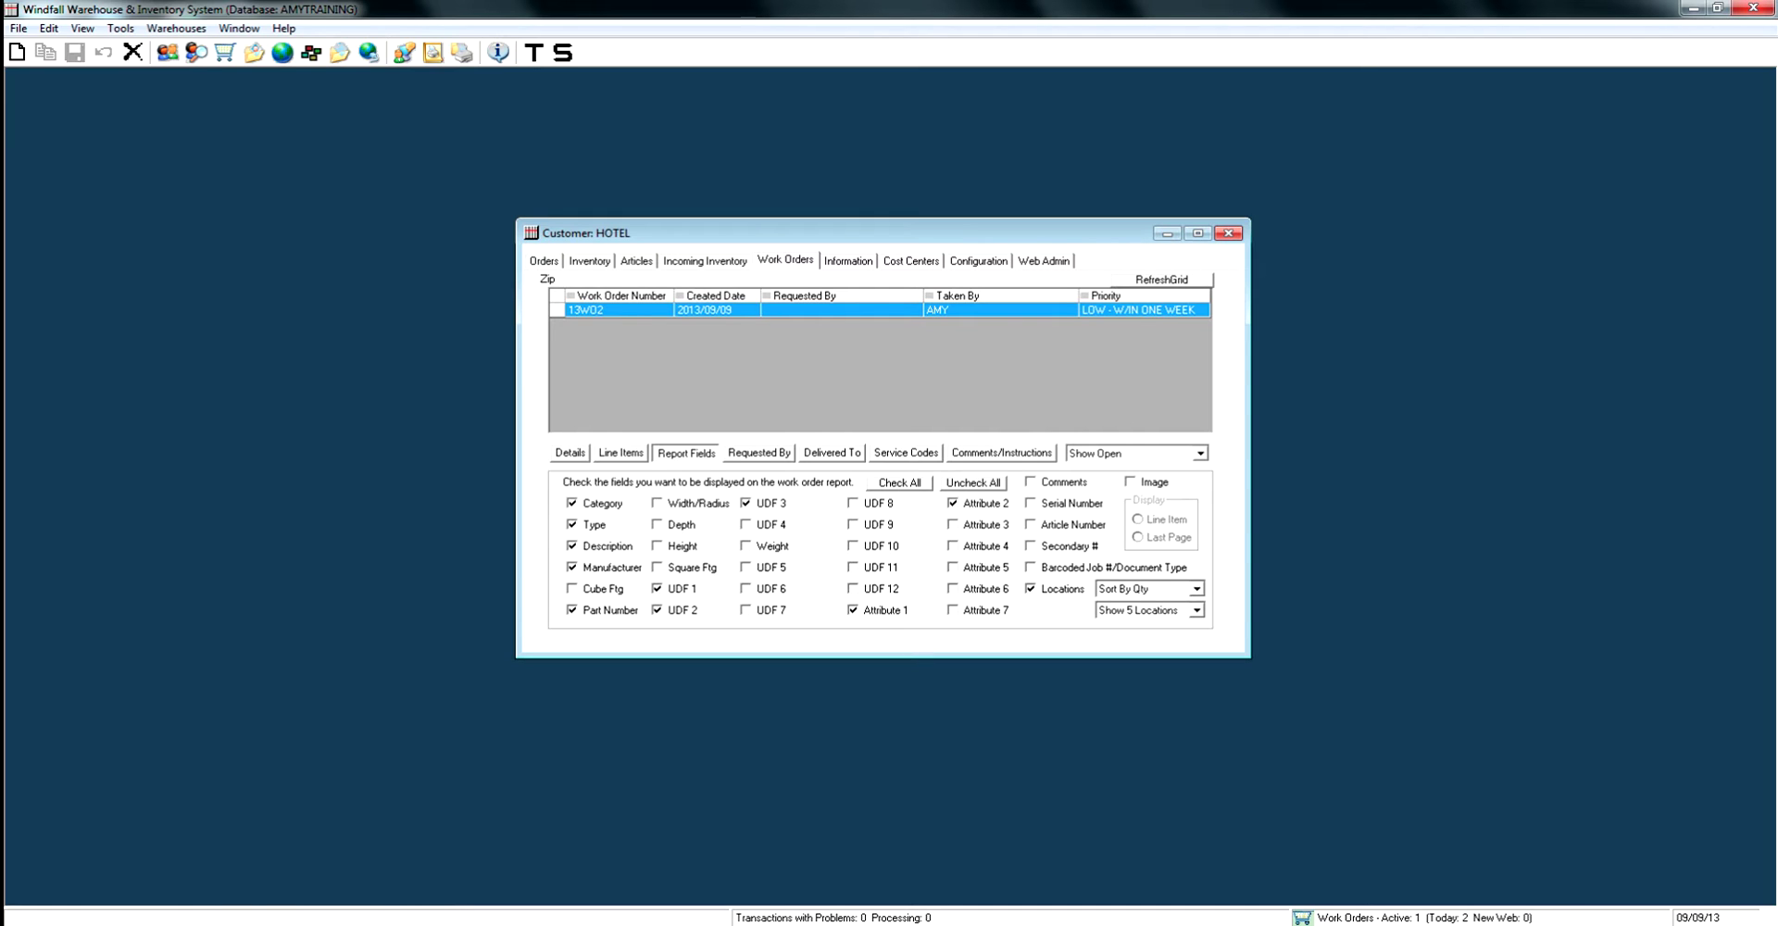
Enter requested date 09/01/13 at 7:00 AM plus the requester's name and phone, and save.
left_click(760, 452)
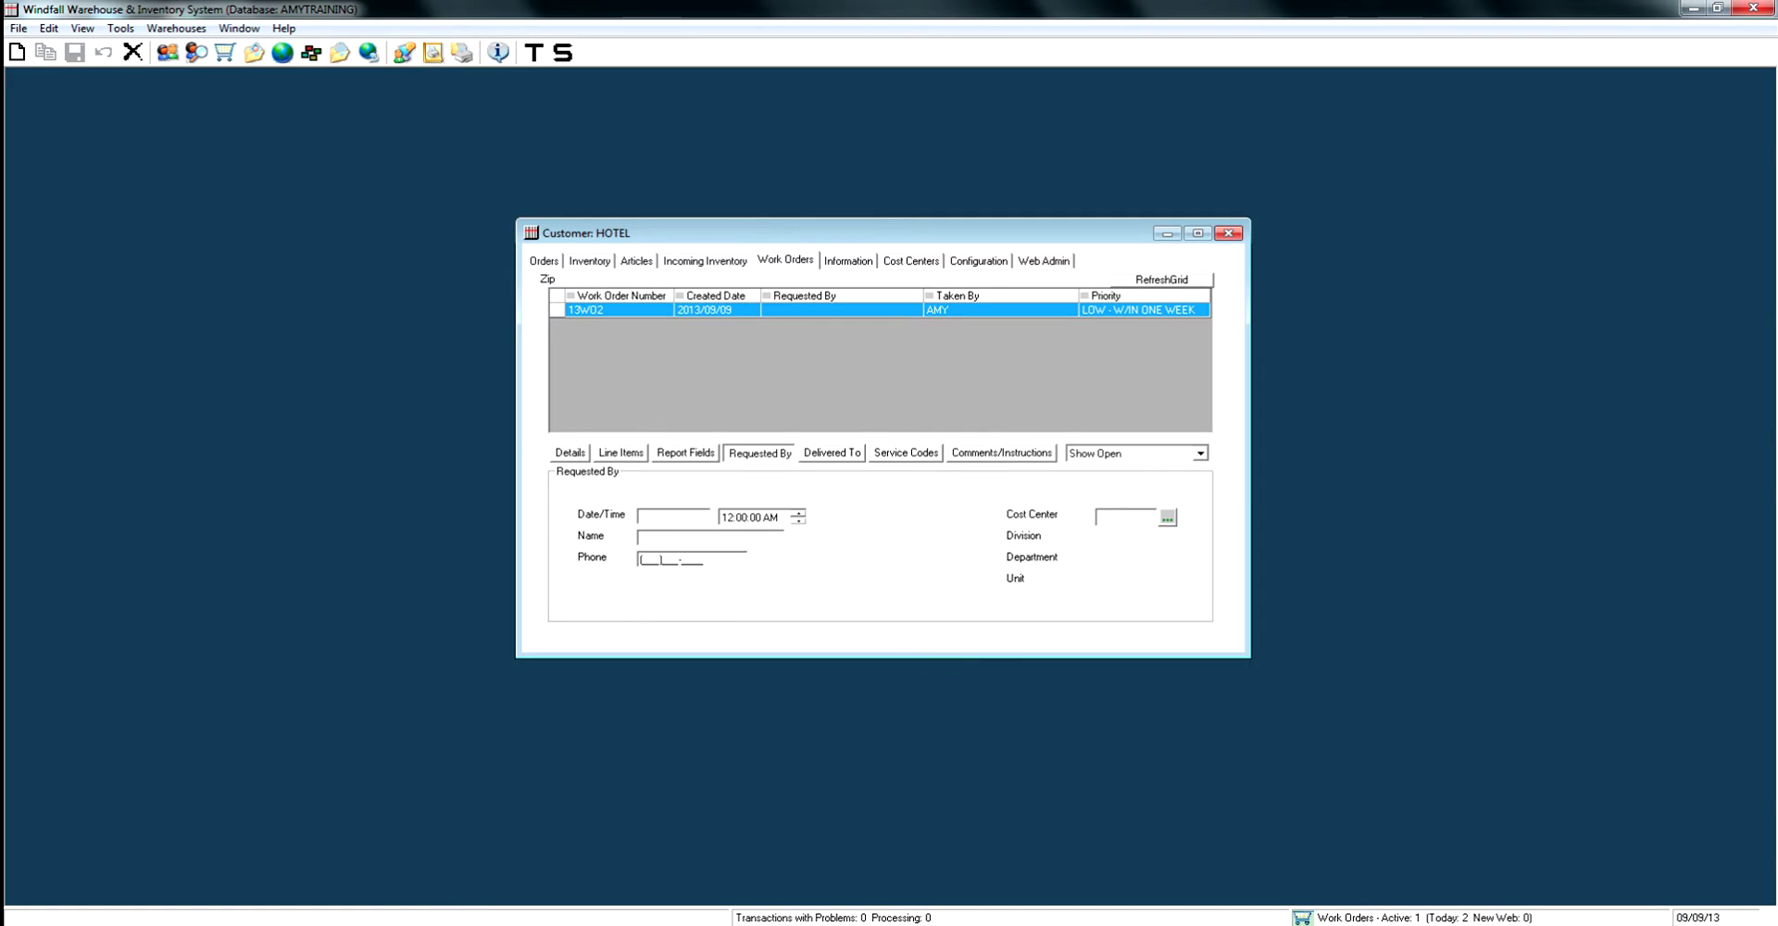
type("09/01/3")
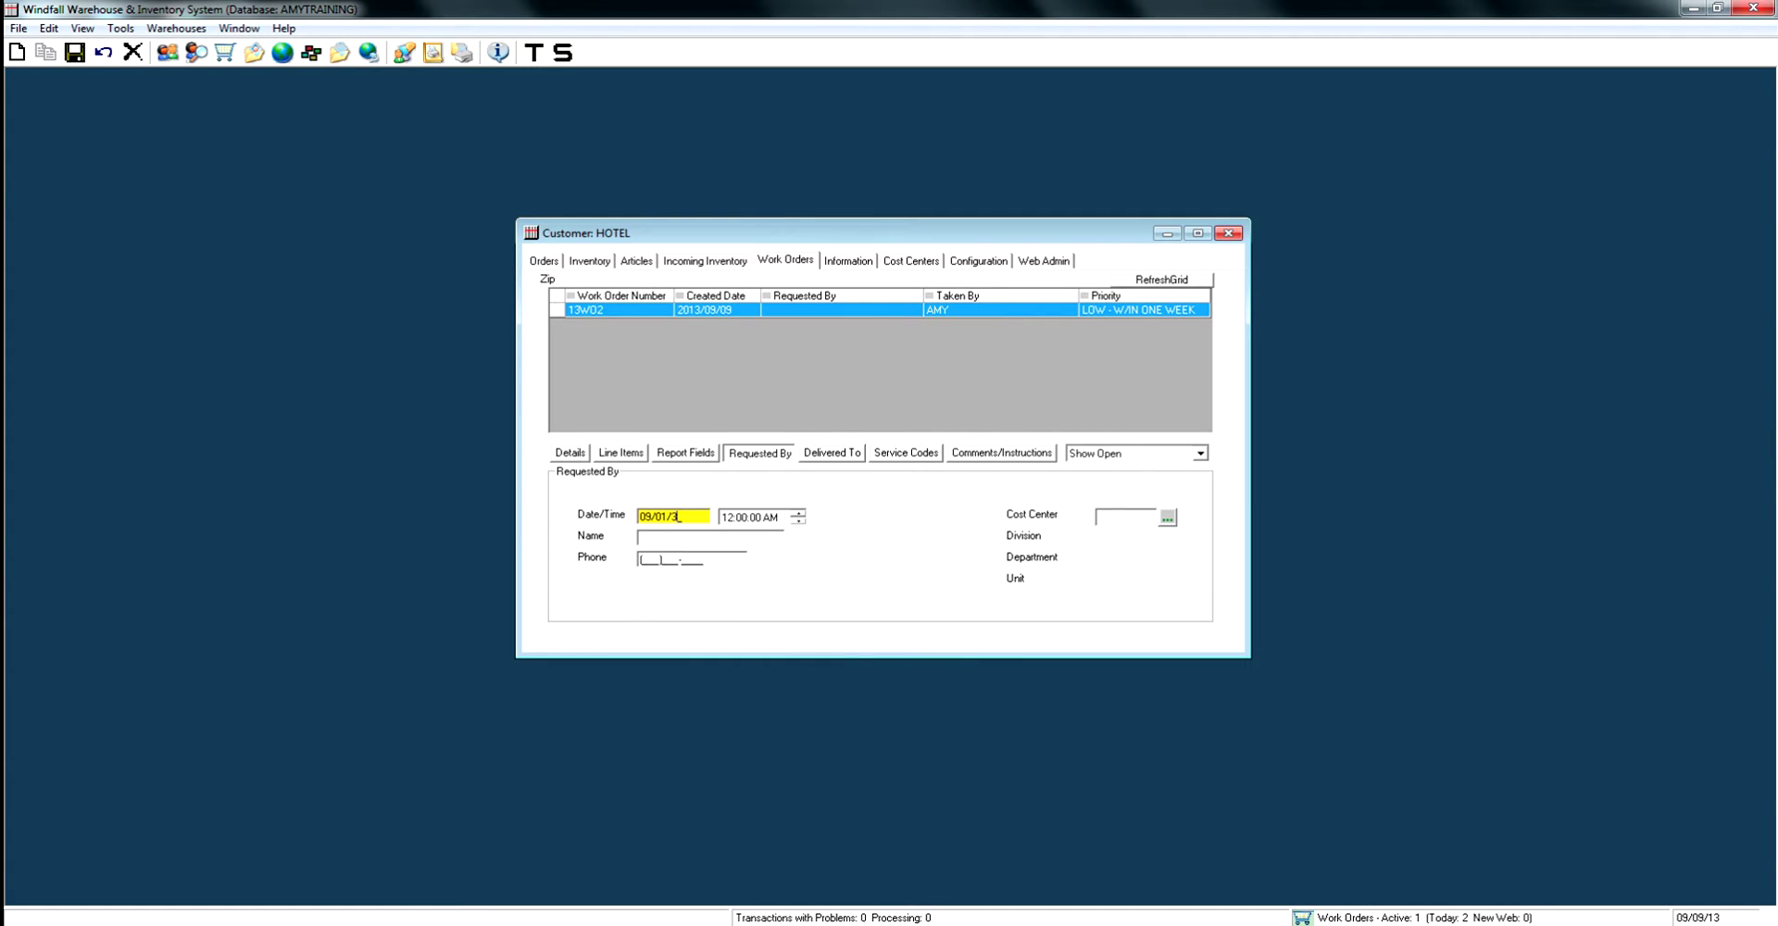
key("BackSpace")
type("13")
key("Tab")
type("7")
key("Tab")
type("JOE SCH")
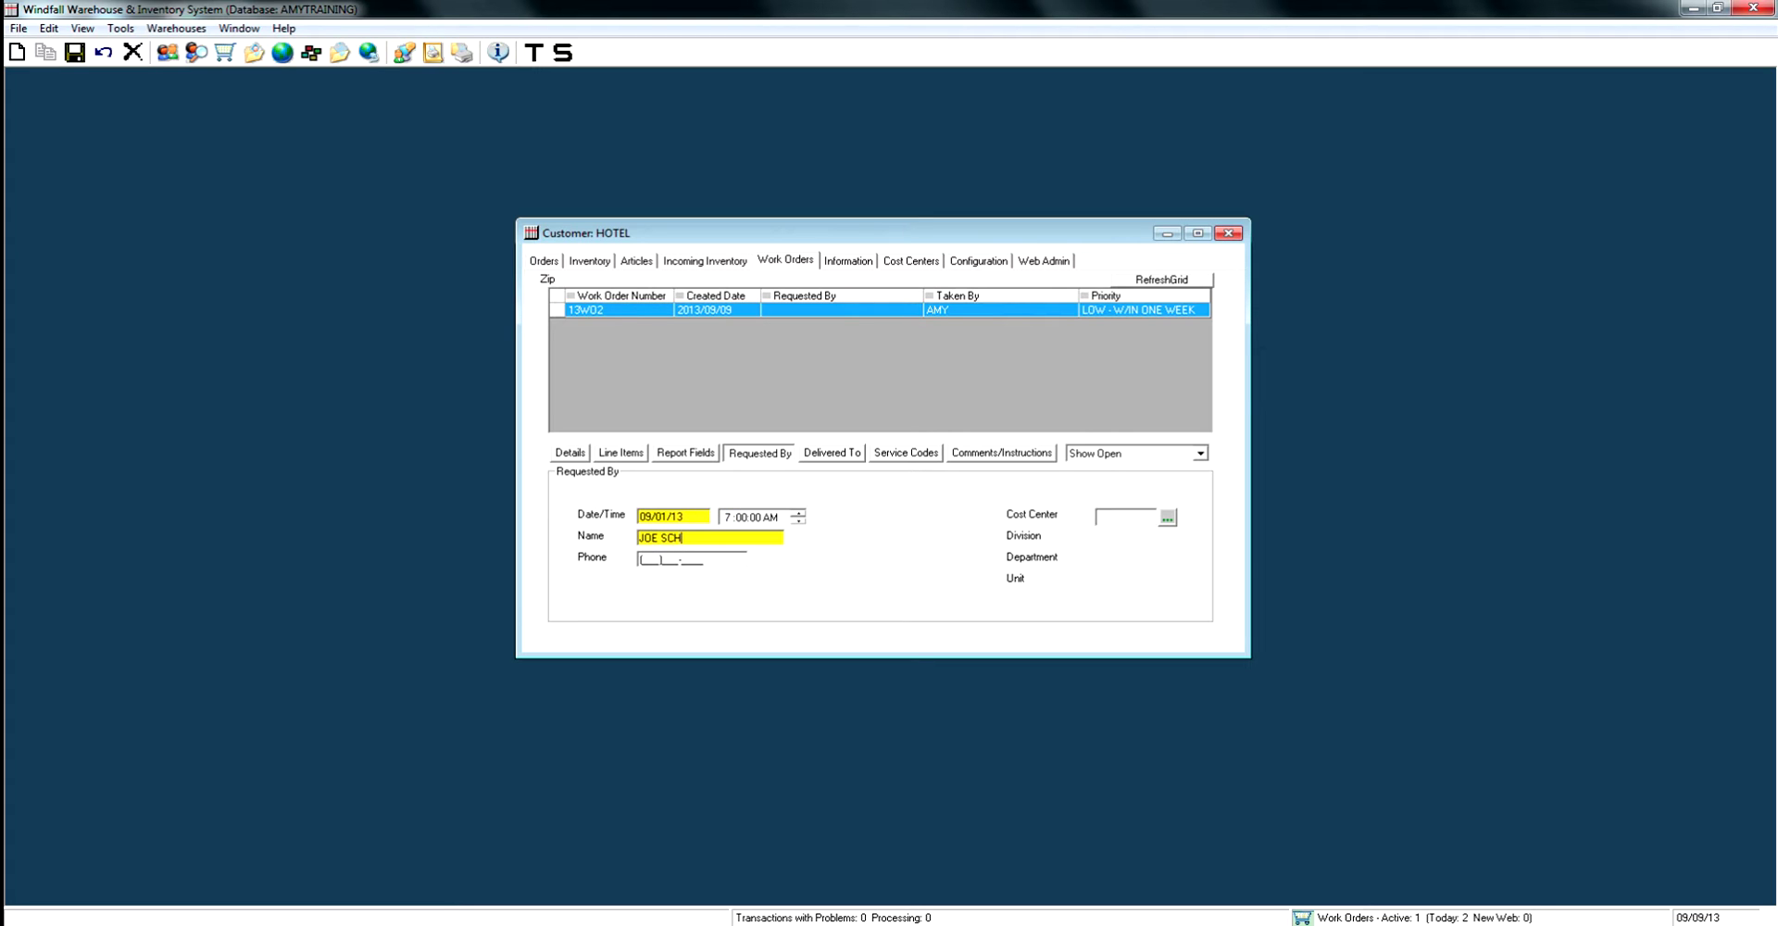
type("MO")
key("Tab")
type("3145555555")
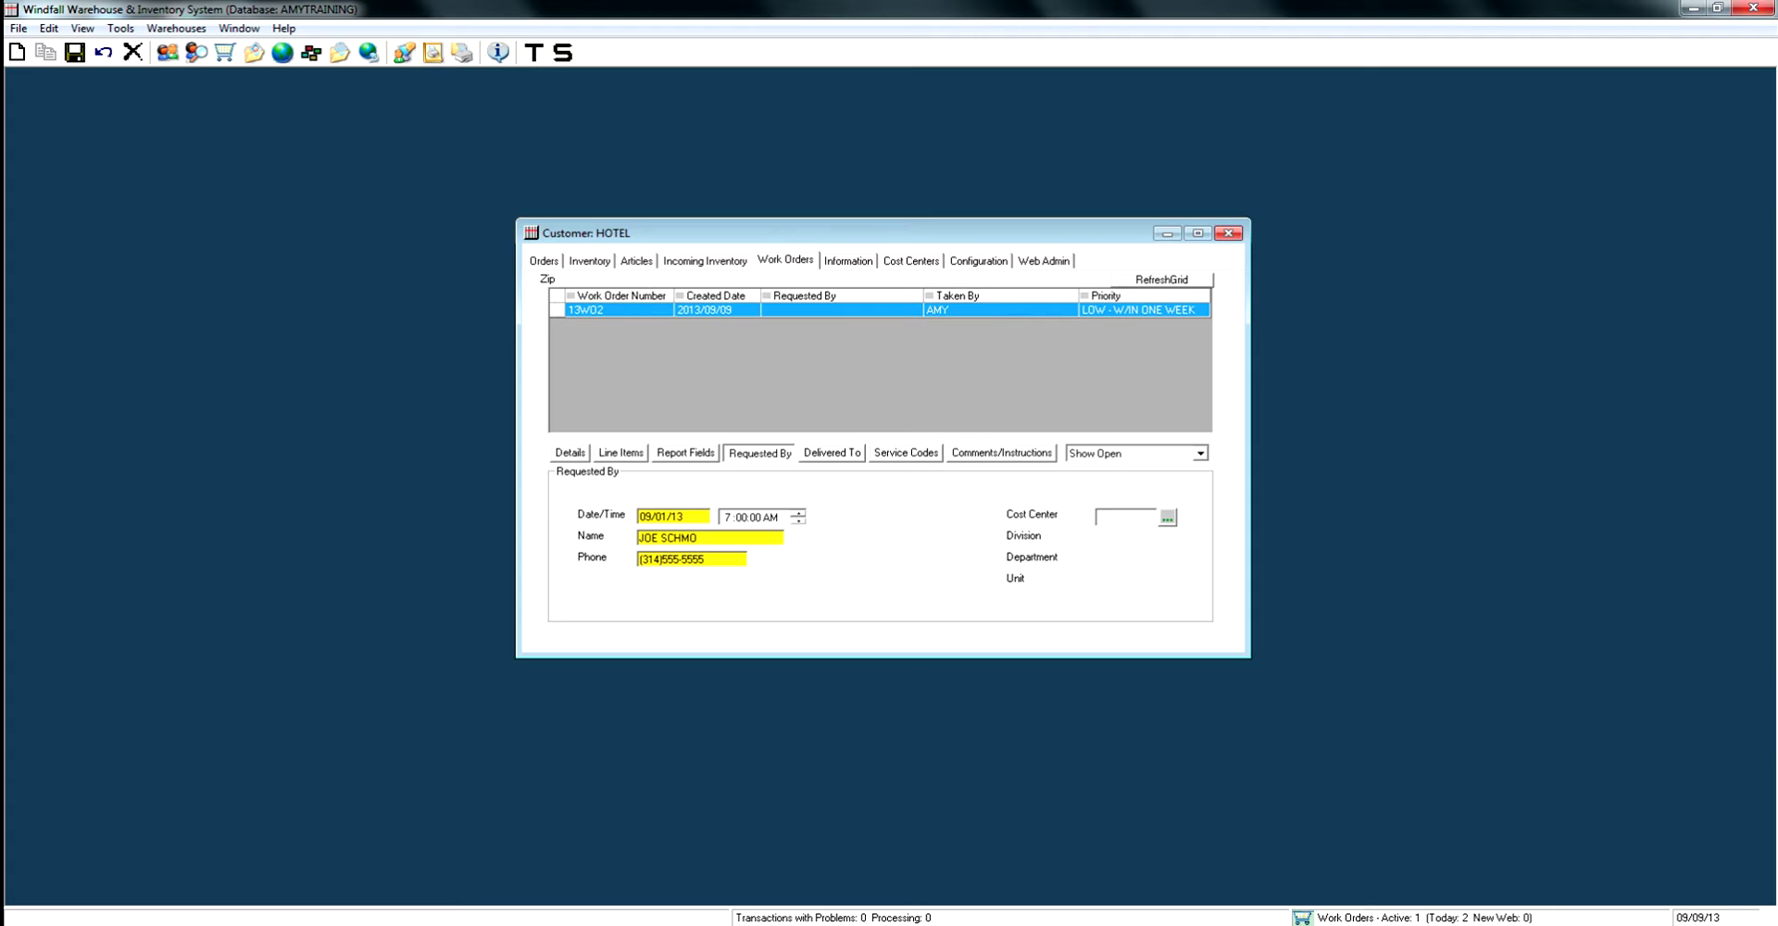
key("ctrl+s")
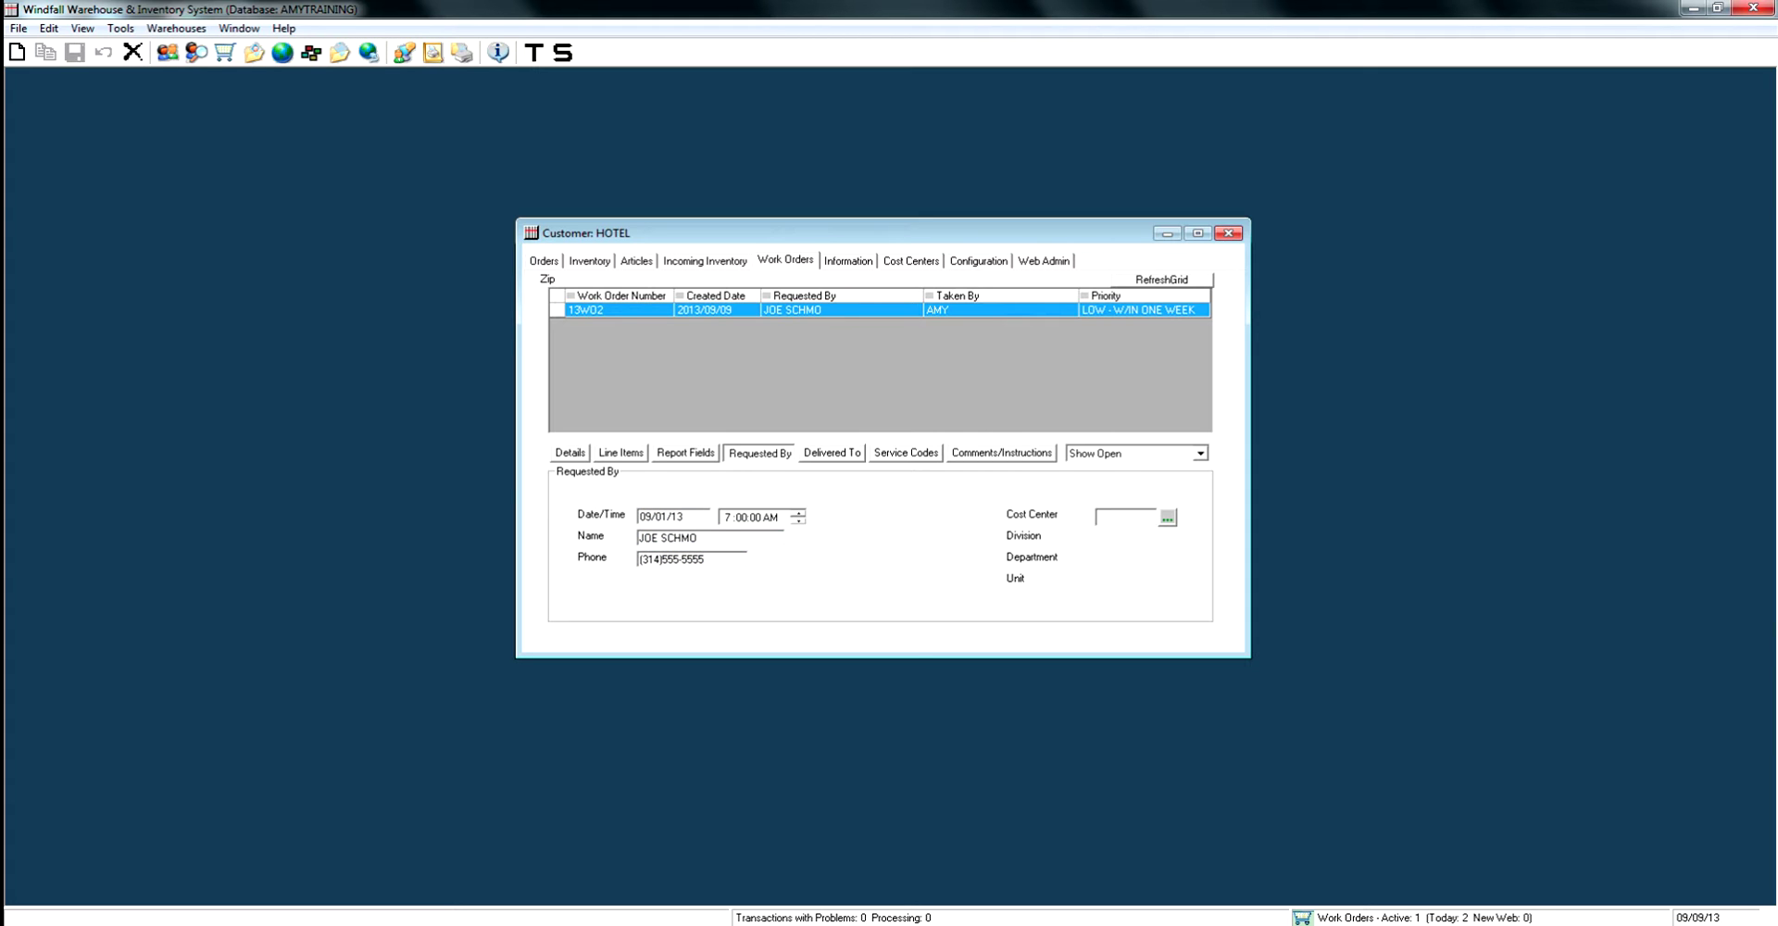
left_click(832, 452)
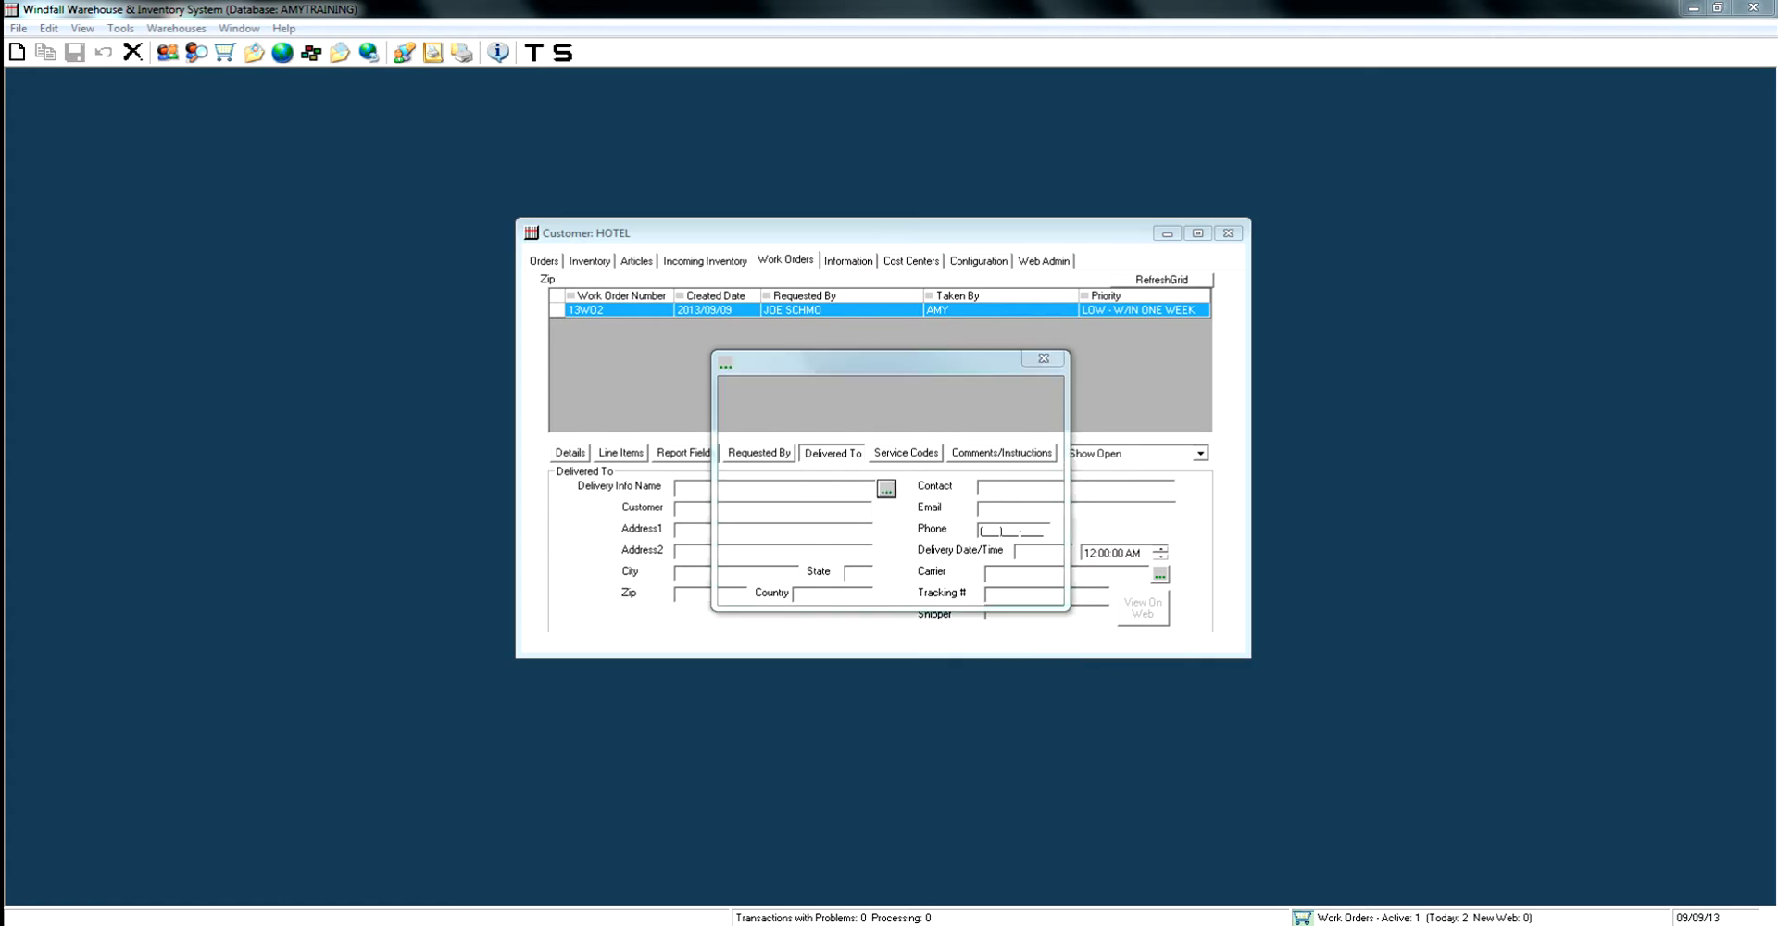
Fill the delivery details from the HOTEL PROJECT address and save them.
left_click(889, 444)
key("Return")
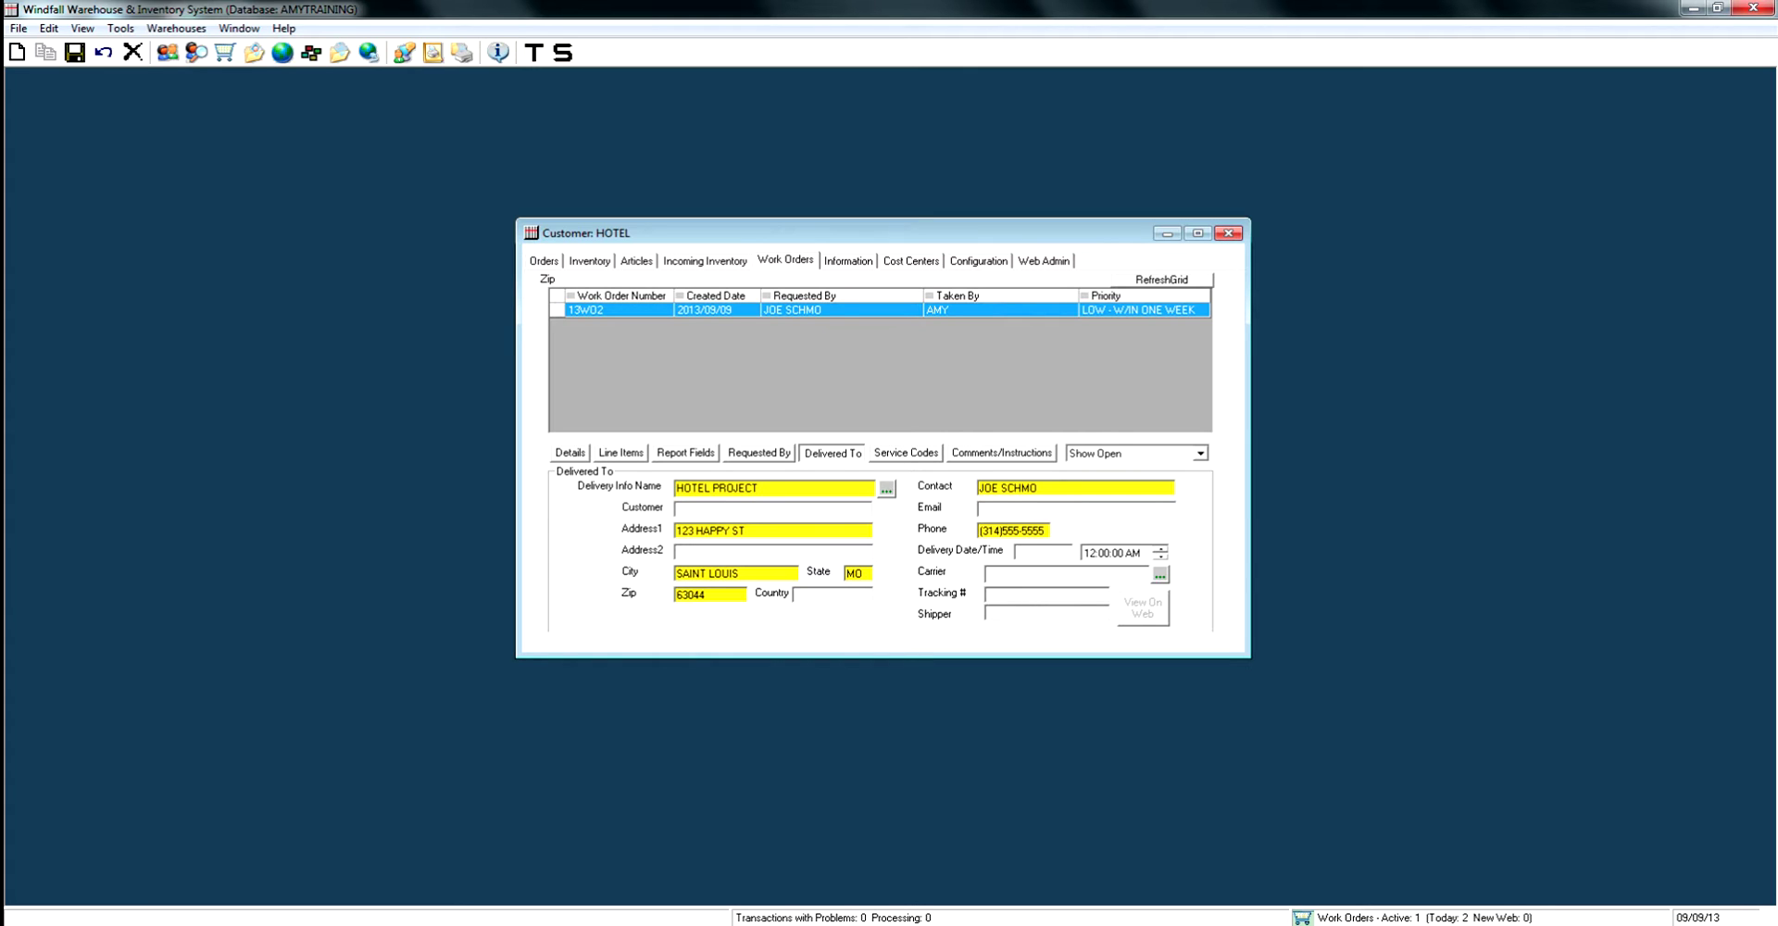
key("ctrl+s")
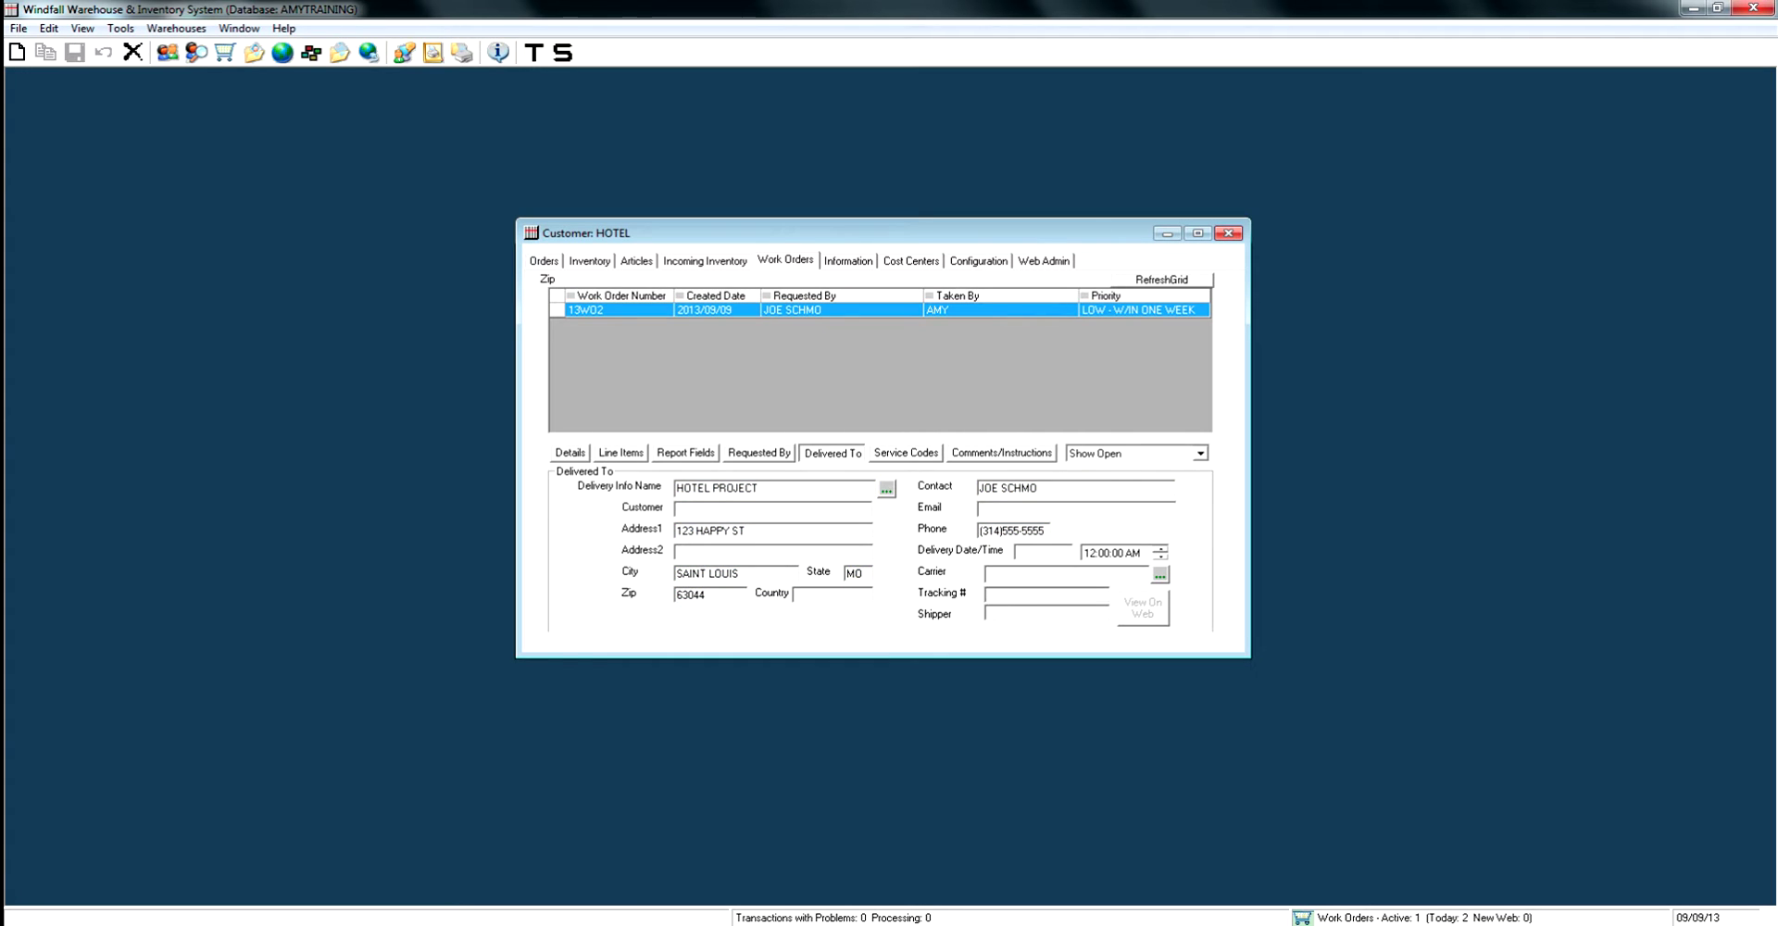
Review the Service Codes and Comments tabs, then return to the work order's Details.
left_click(906, 452)
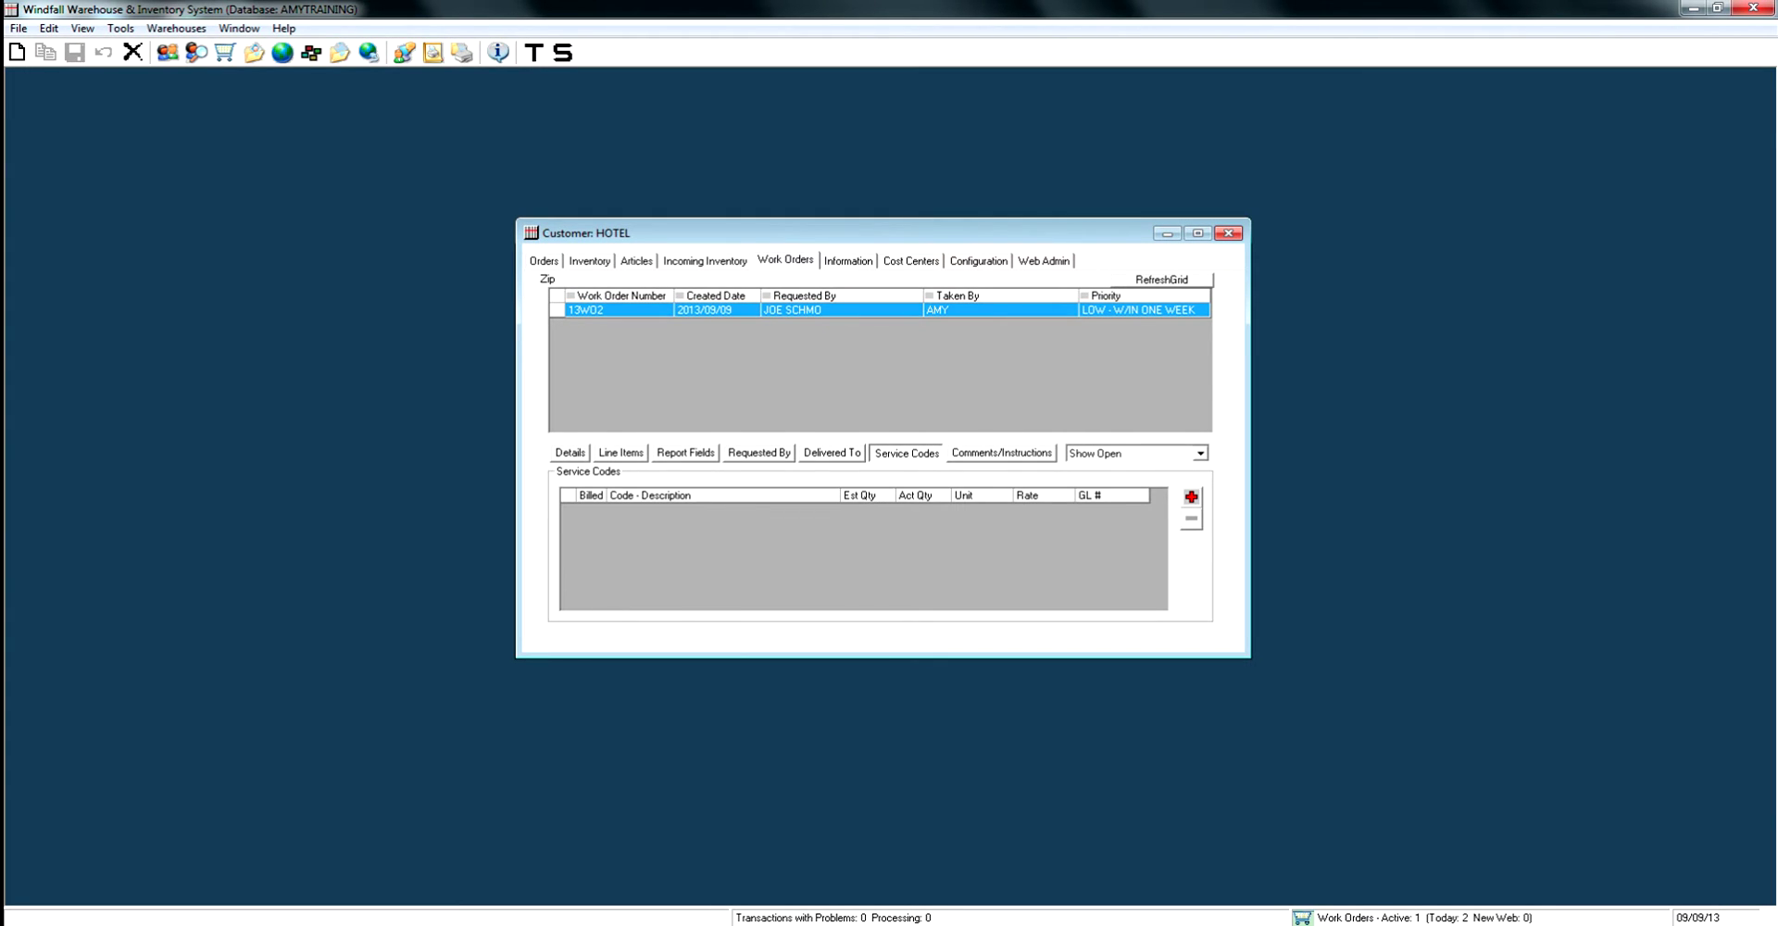
left_click(1002, 452)
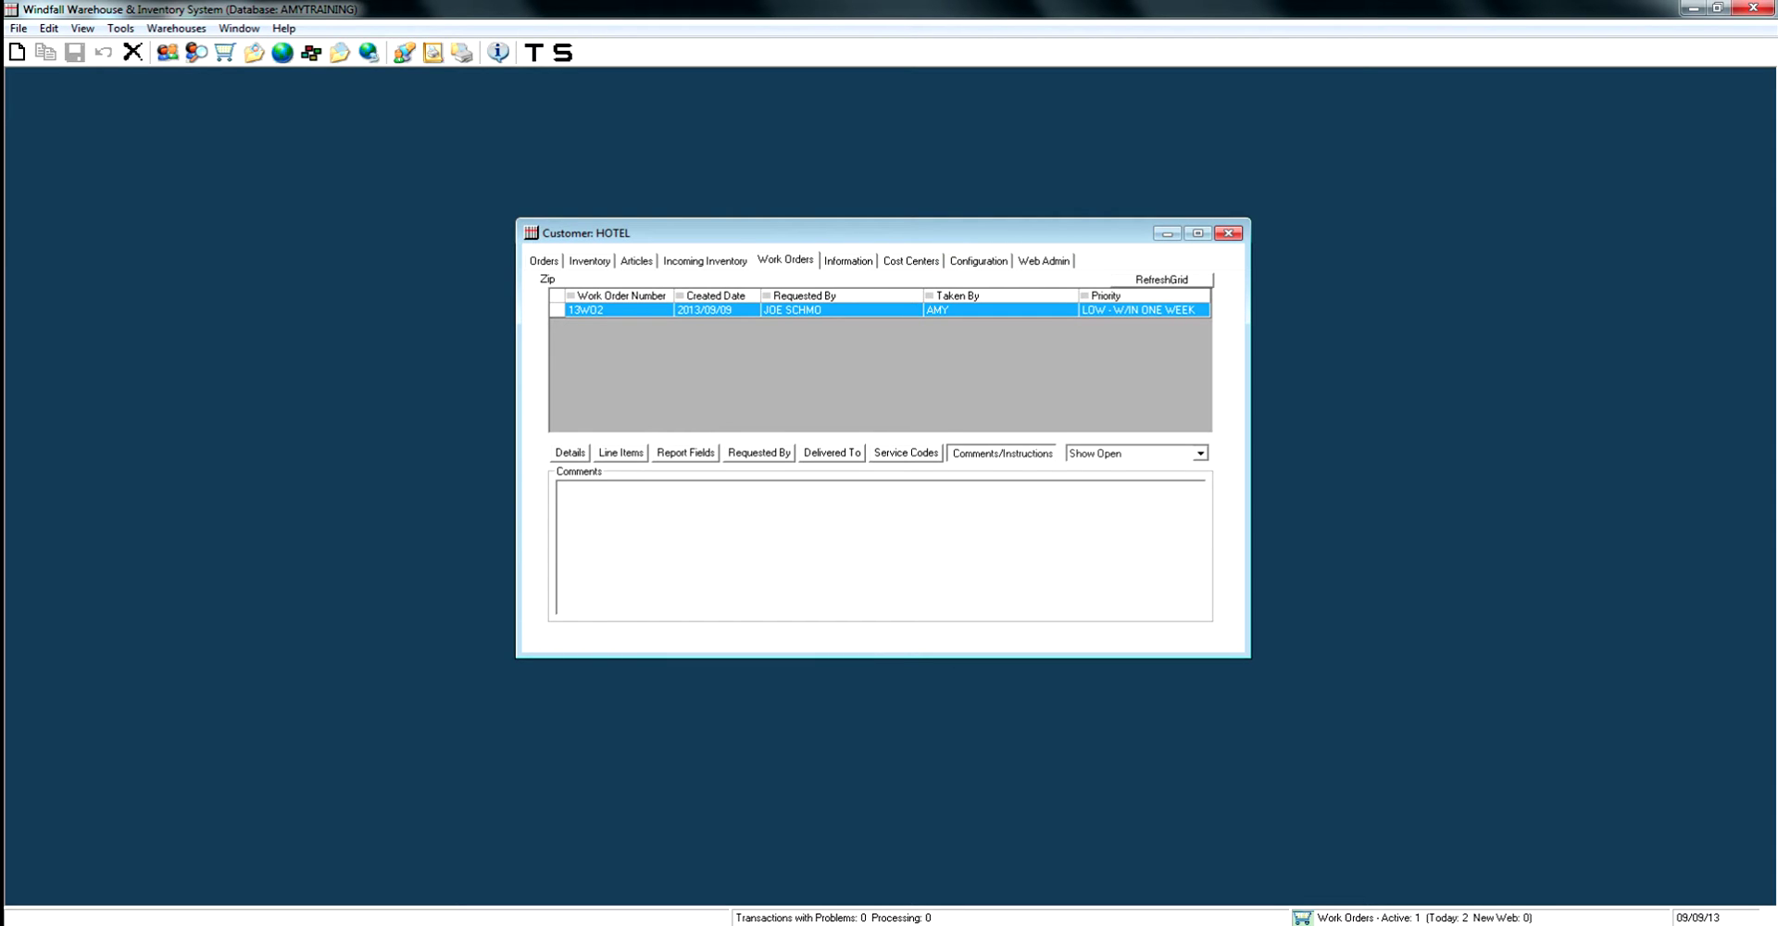
left_click(570, 452)
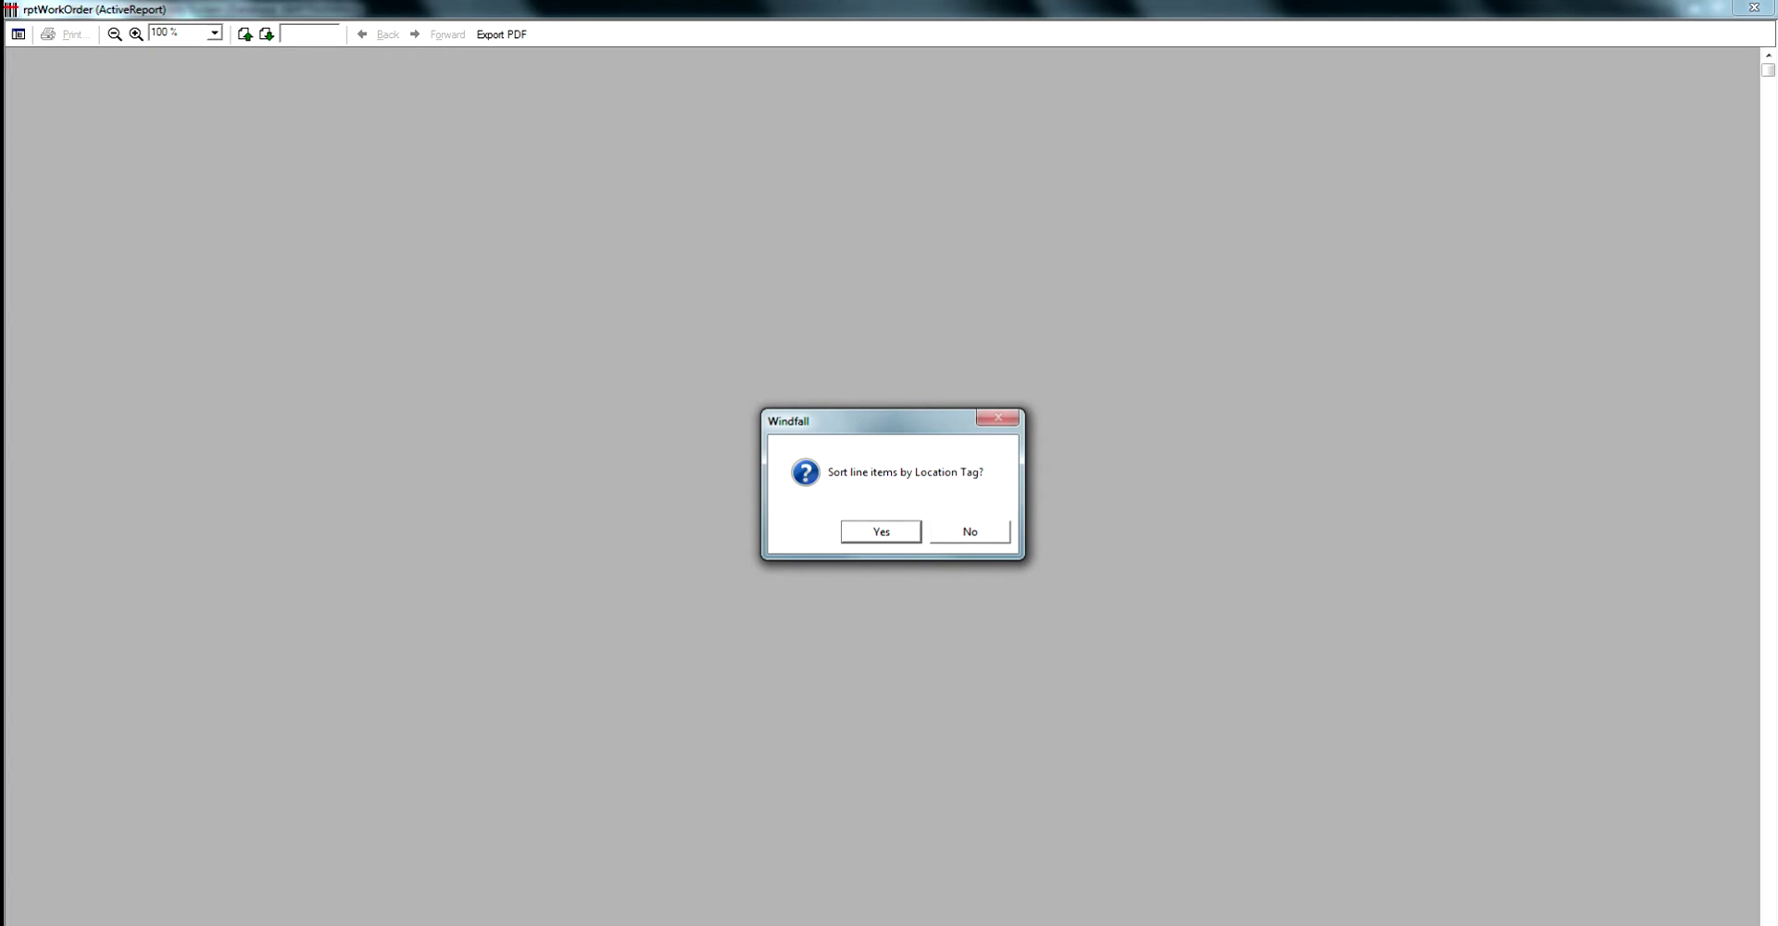
Answer the Location Tag sort prompt and close the rptWorkOrder preview for 13W02.
key("Return")
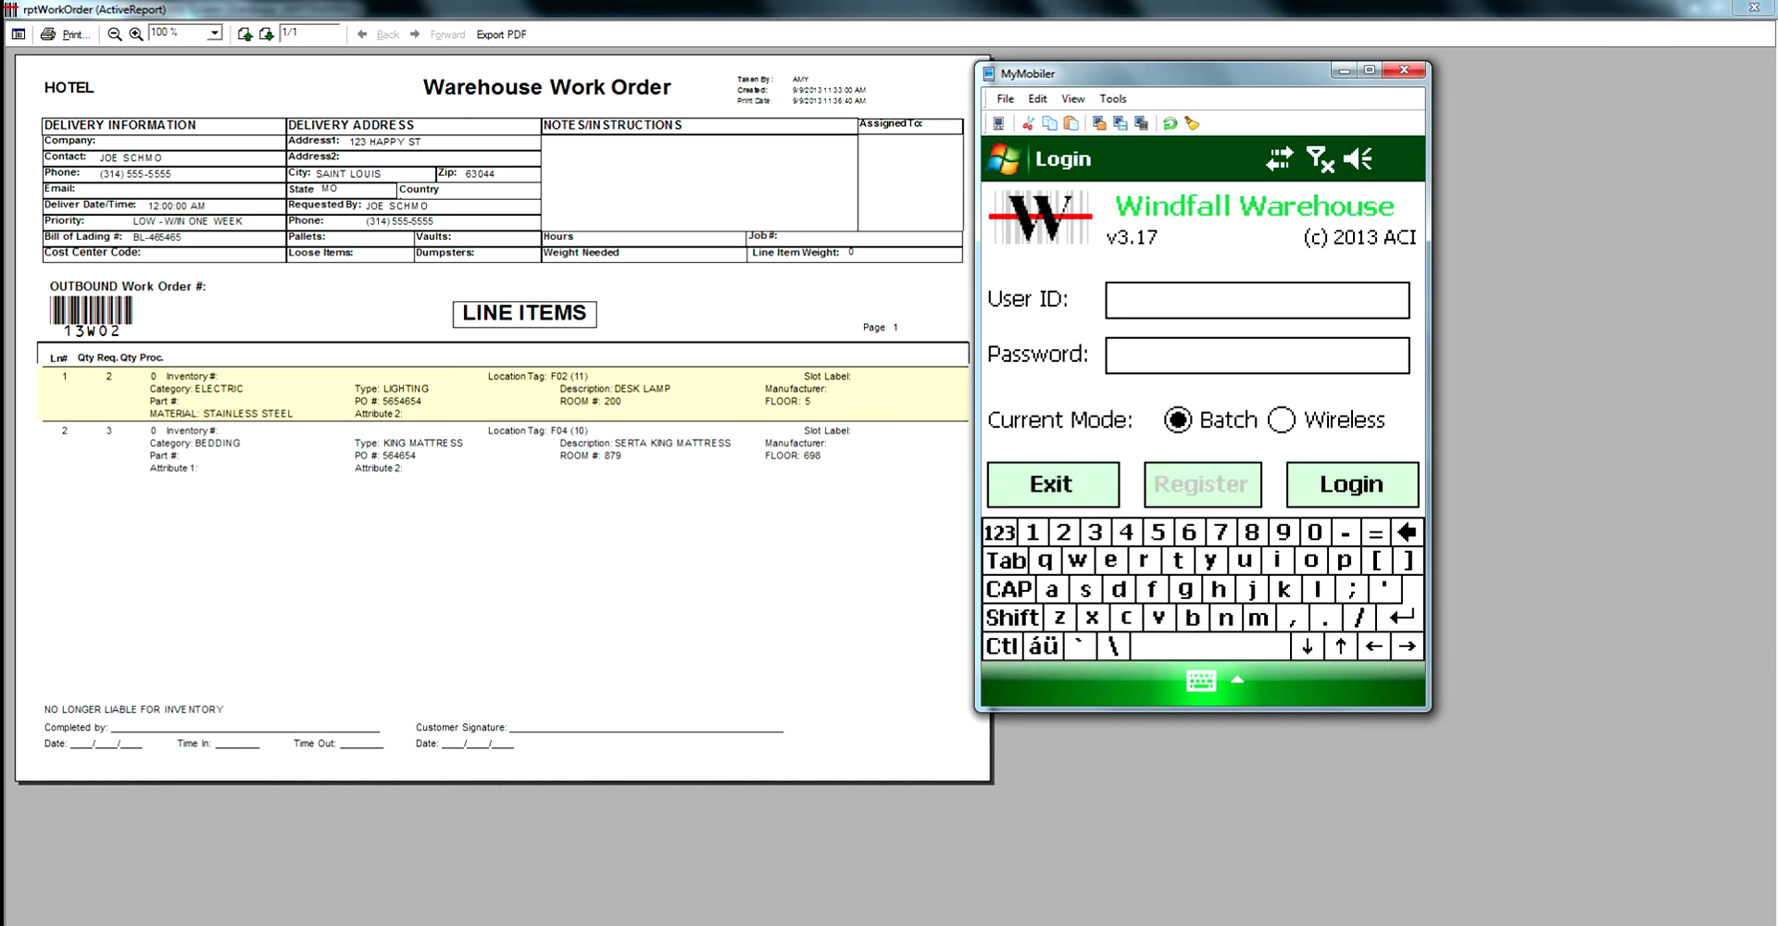
left_click(1753, 9)
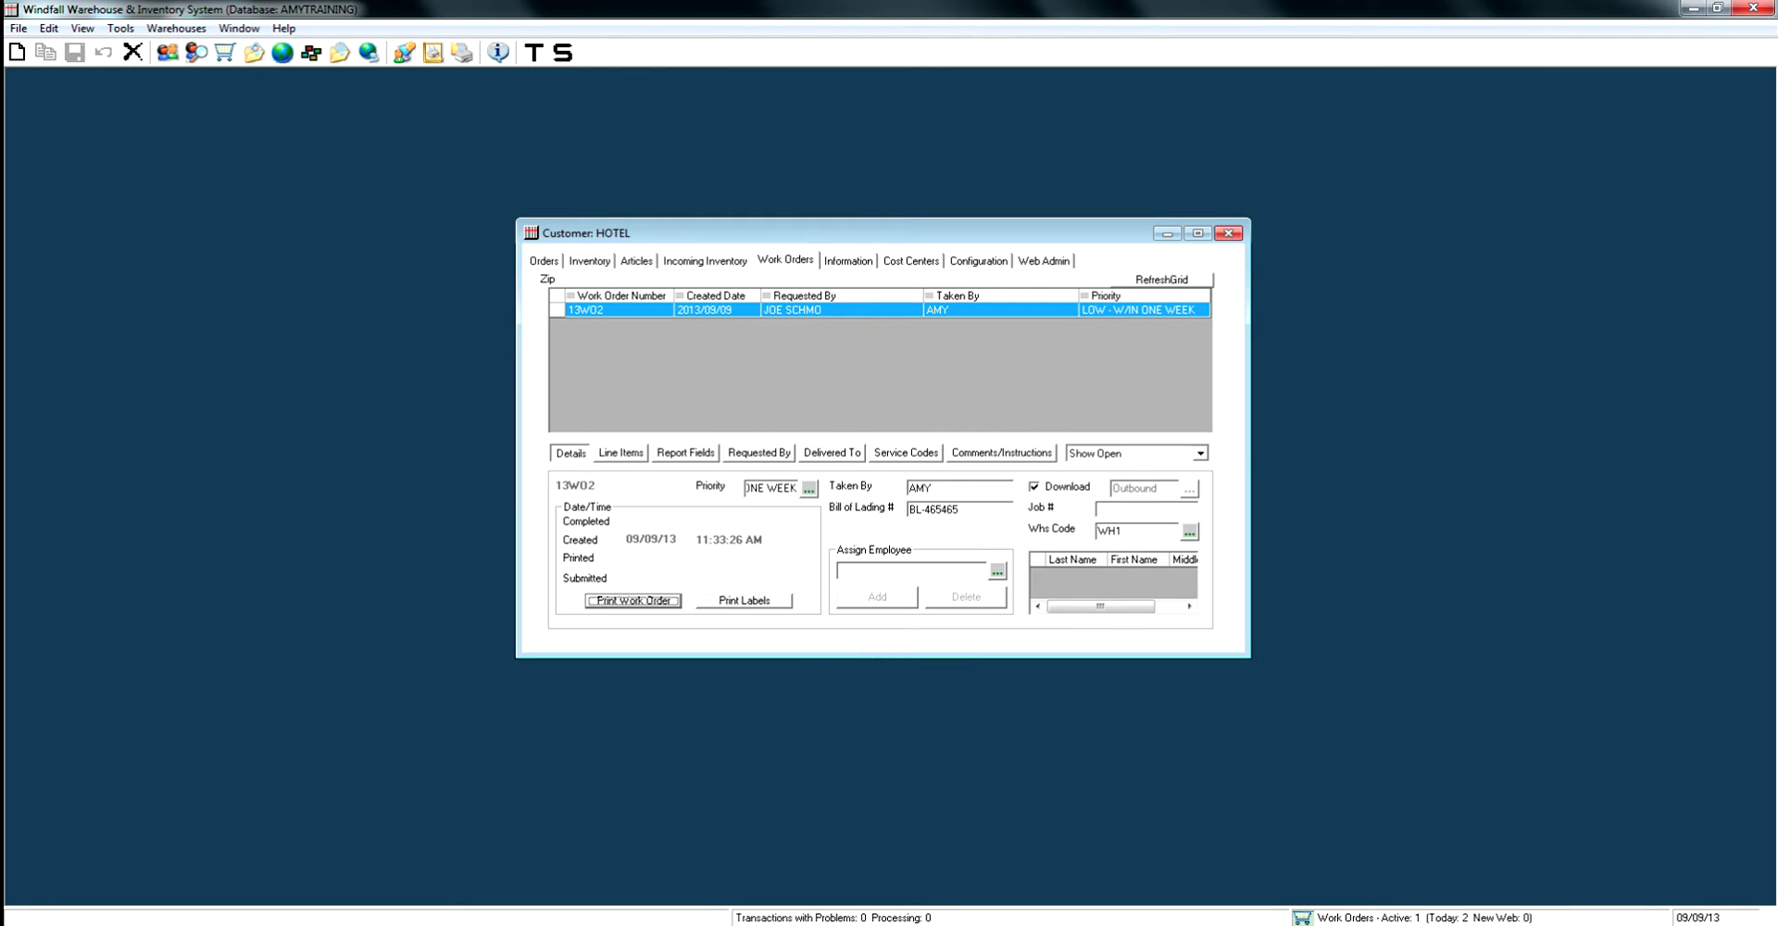
Add Article Number to the 13W02 report fields and reprint it sorted by Location Tag.
left_click(686, 452)
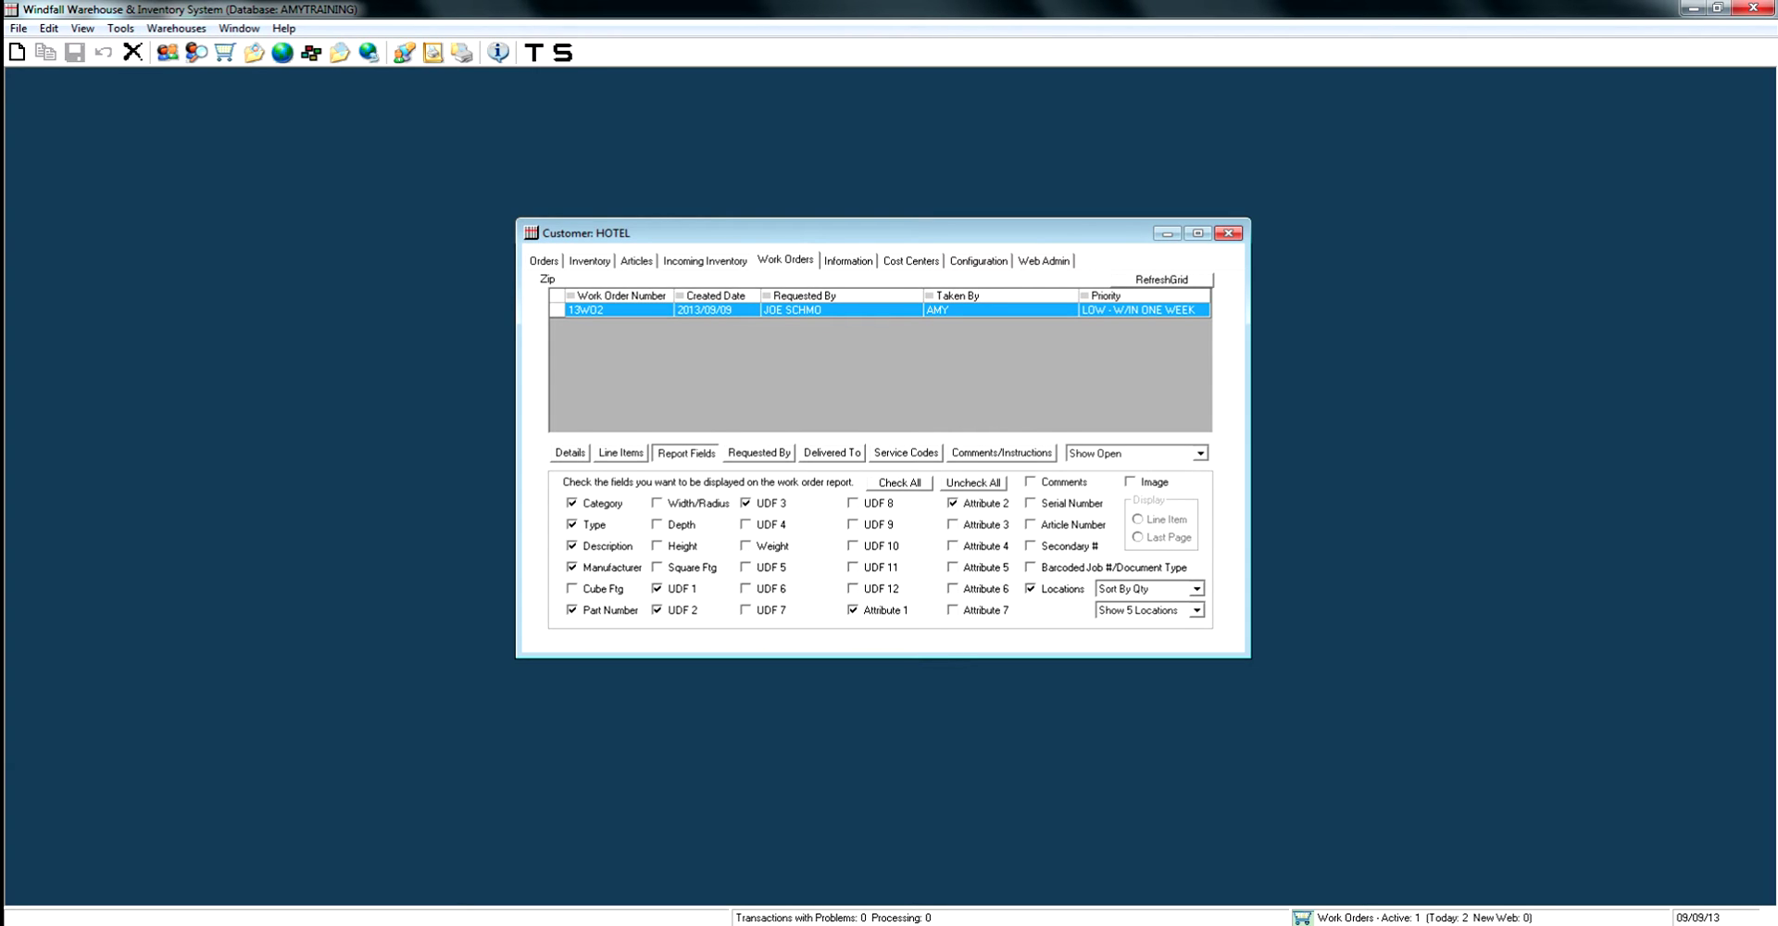
left_click(1073, 524)
left_click(570, 452)
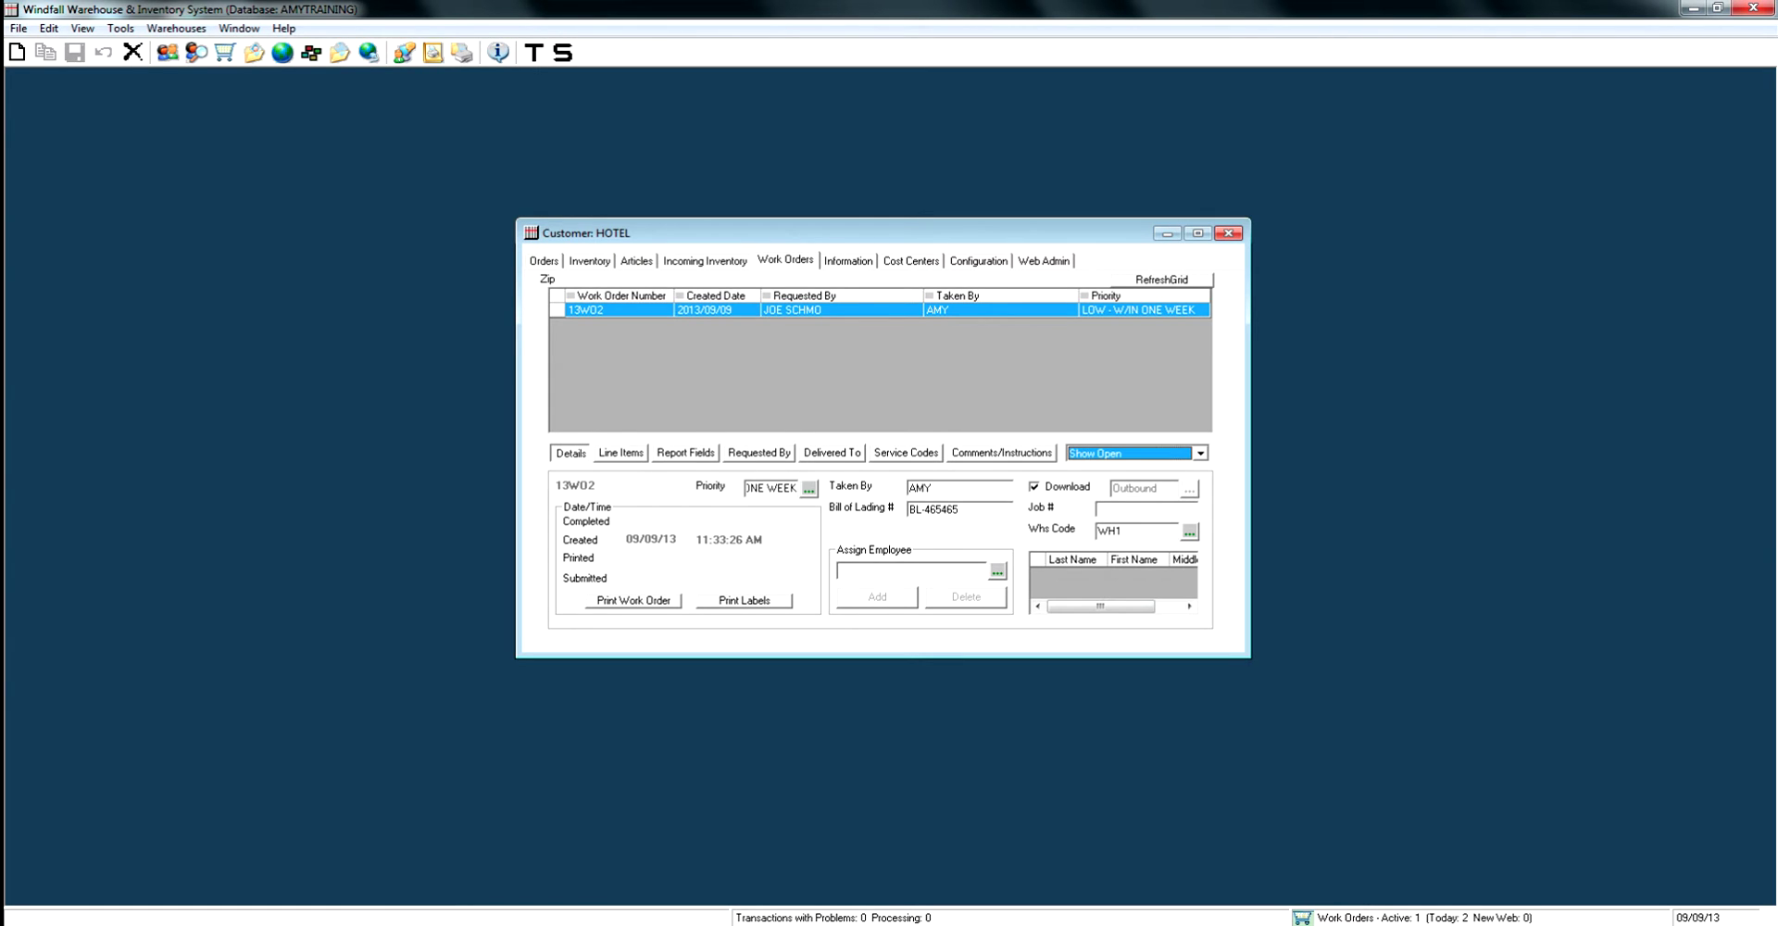
left_click(634, 601)
key("Return")
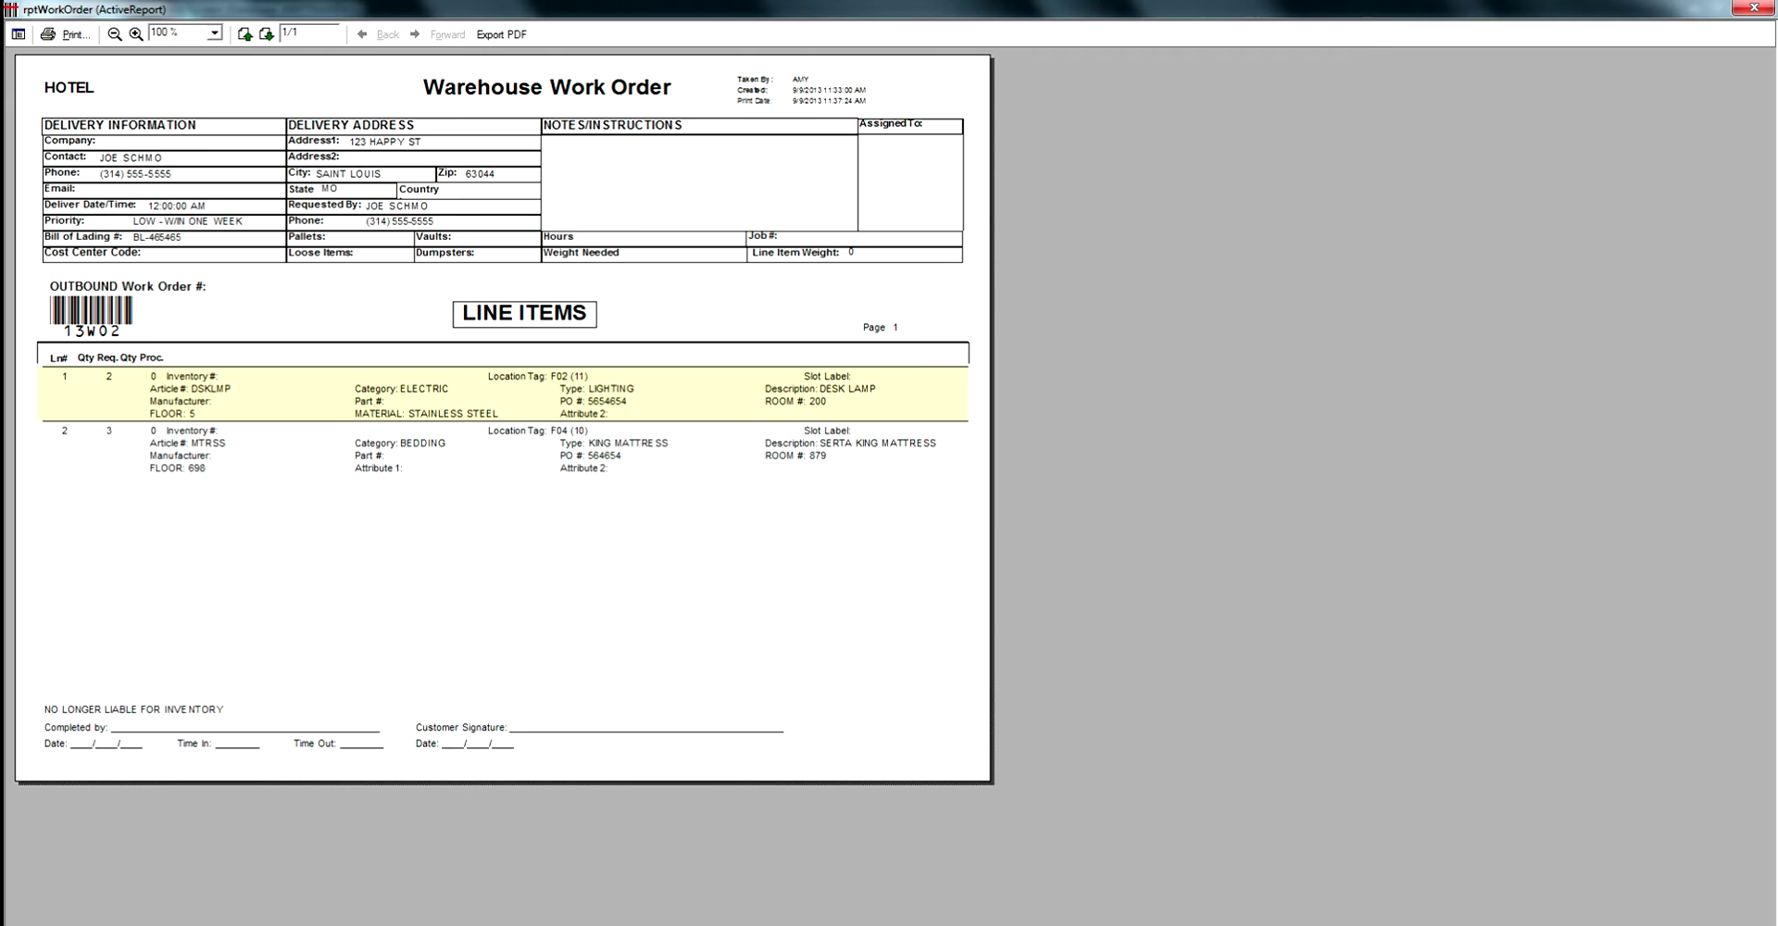
key("alt+Tab")
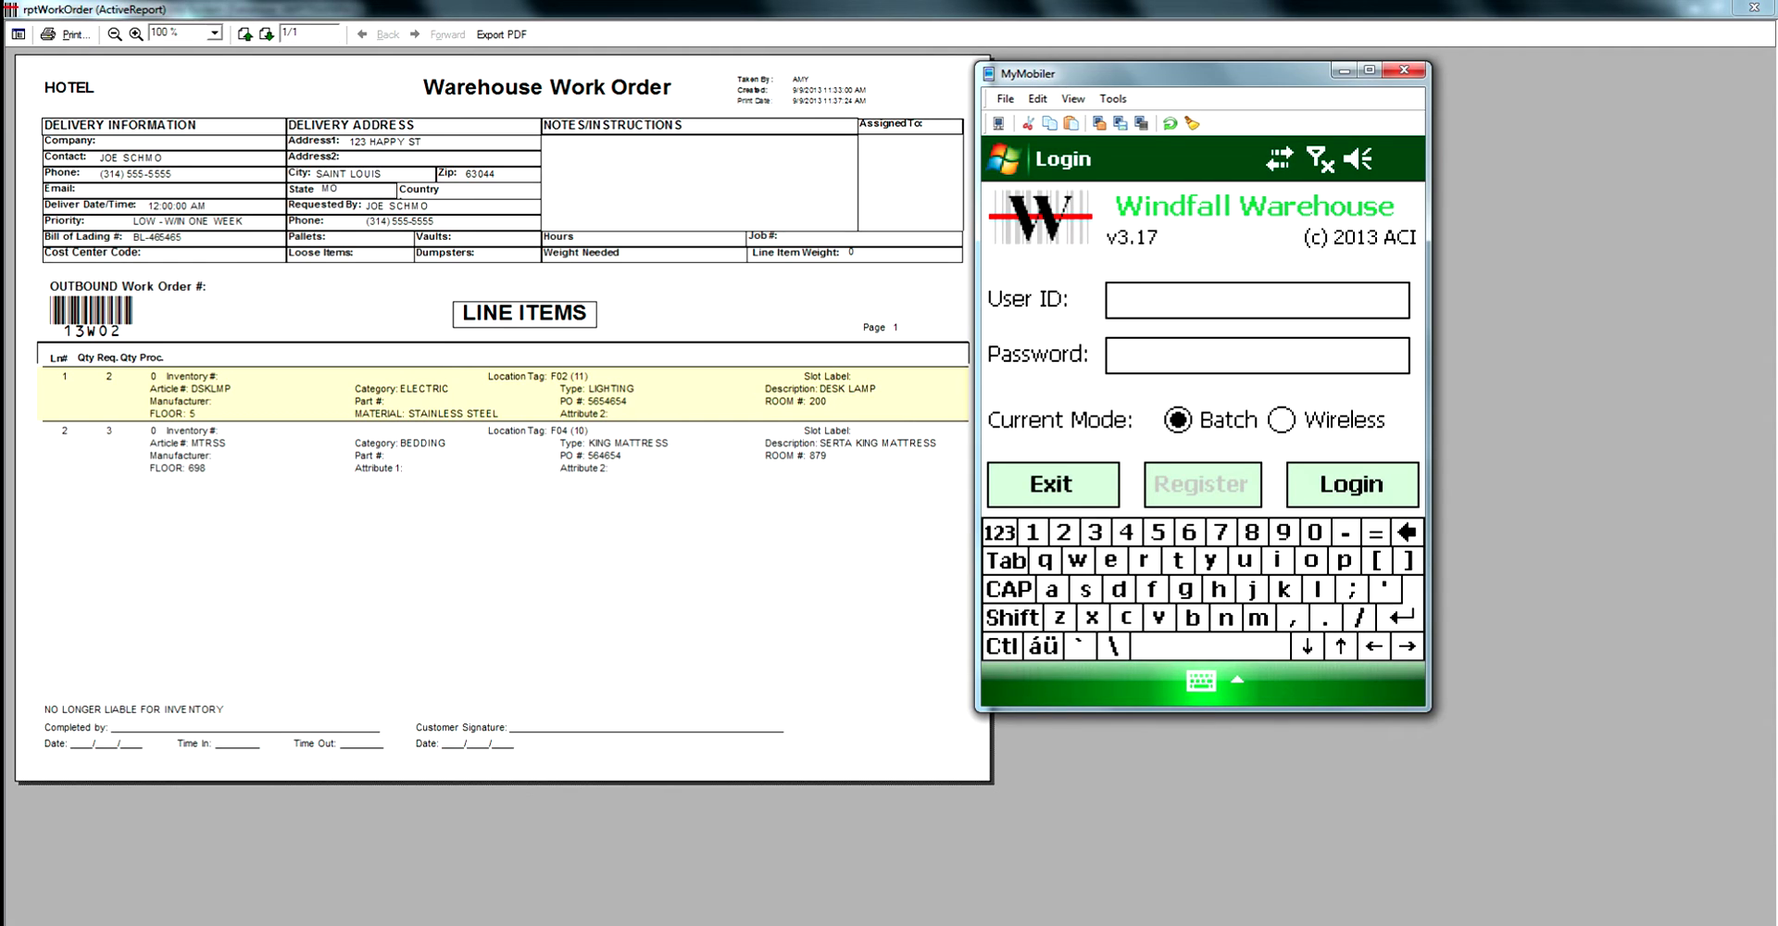
Log in to the scanner app with the user ID and password, then open Select Activity.
type("SYSTEM")
key("Tab")
type("*****")
key("Return")
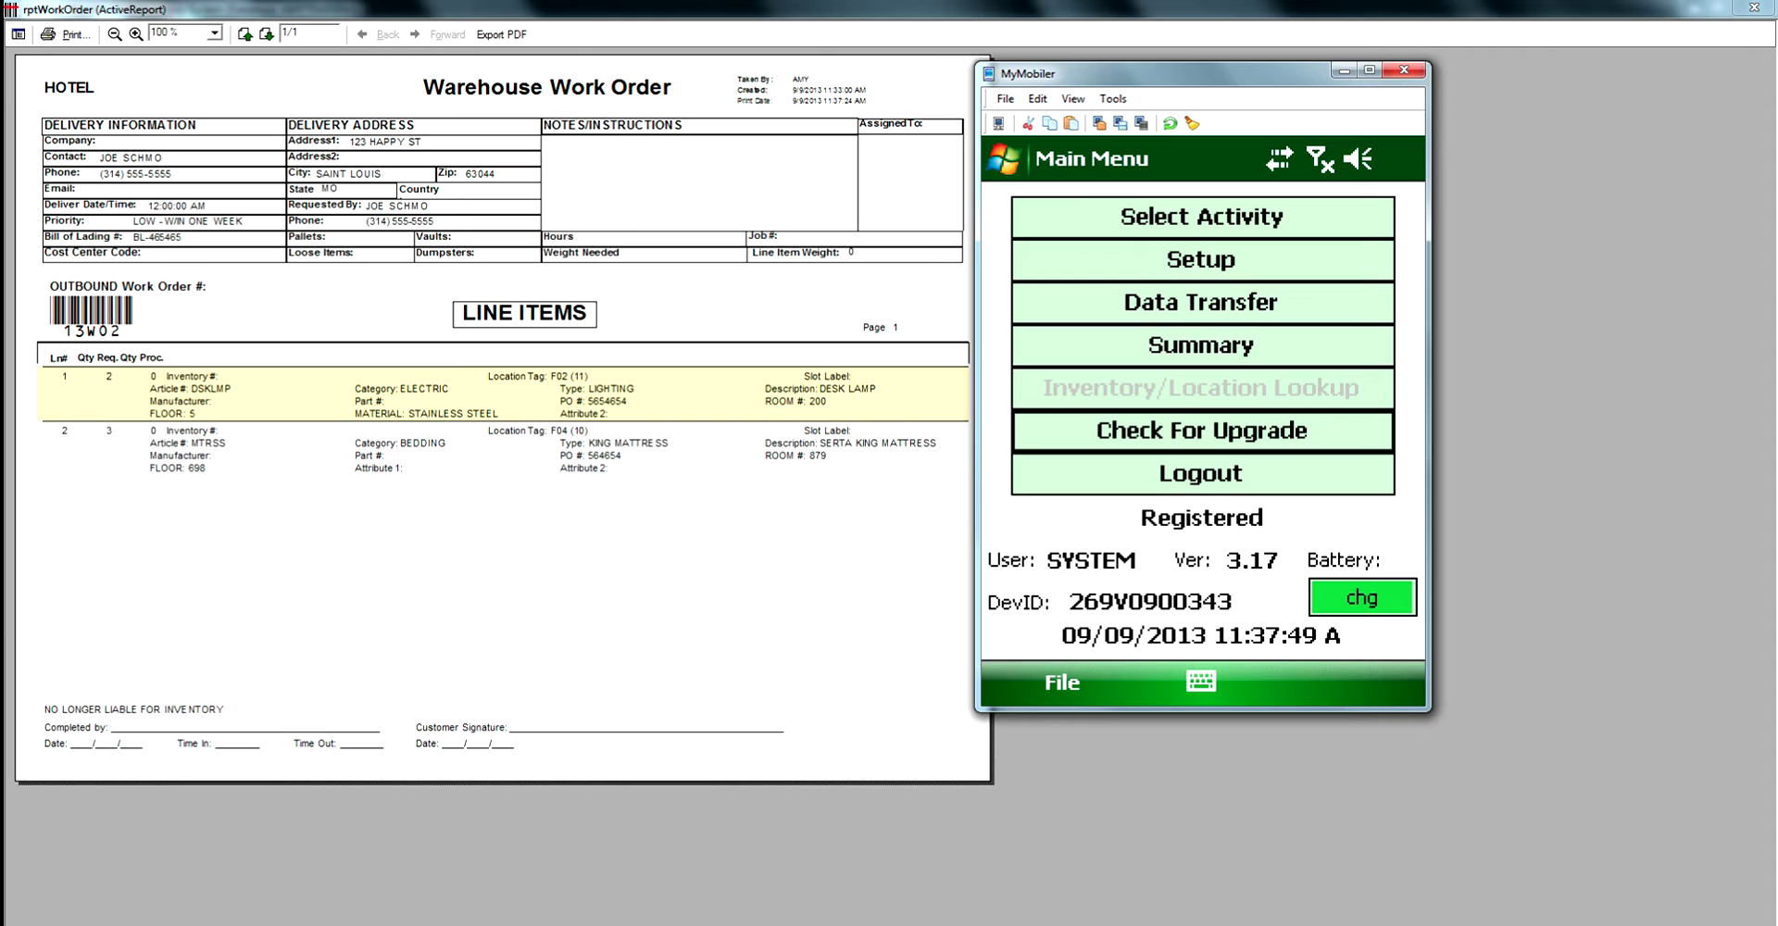
left_click(1202, 217)
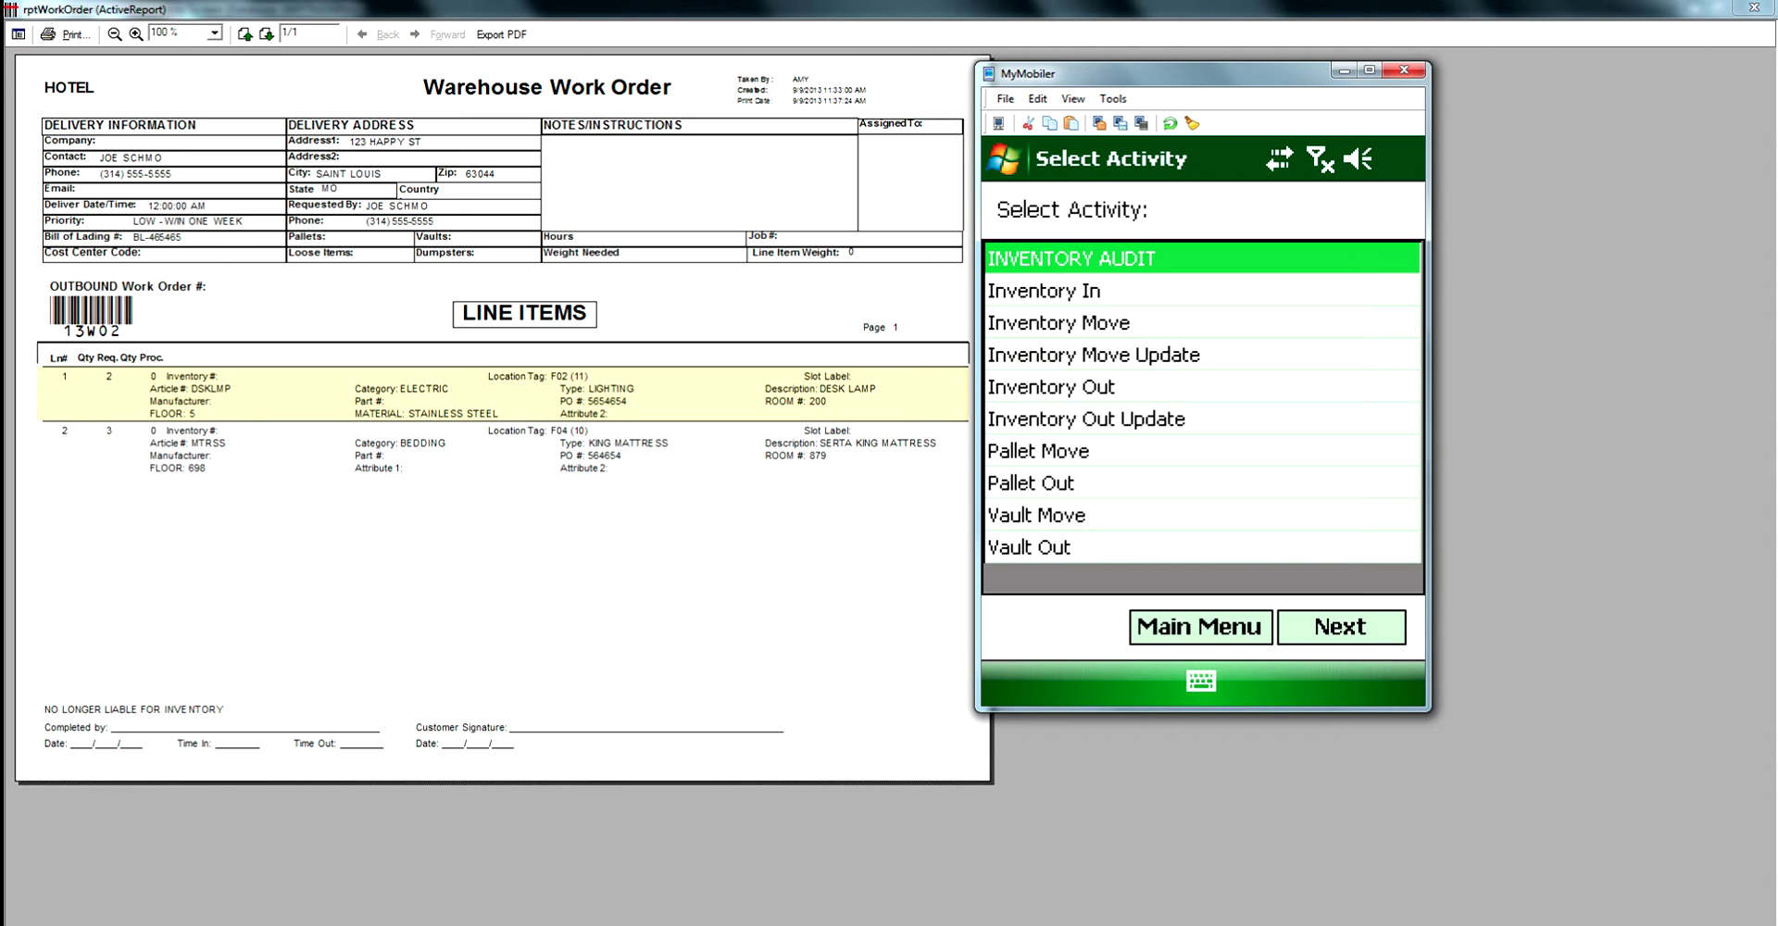
Start an Inventory Out activity for work order 13W02.
left_click(1051, 386)
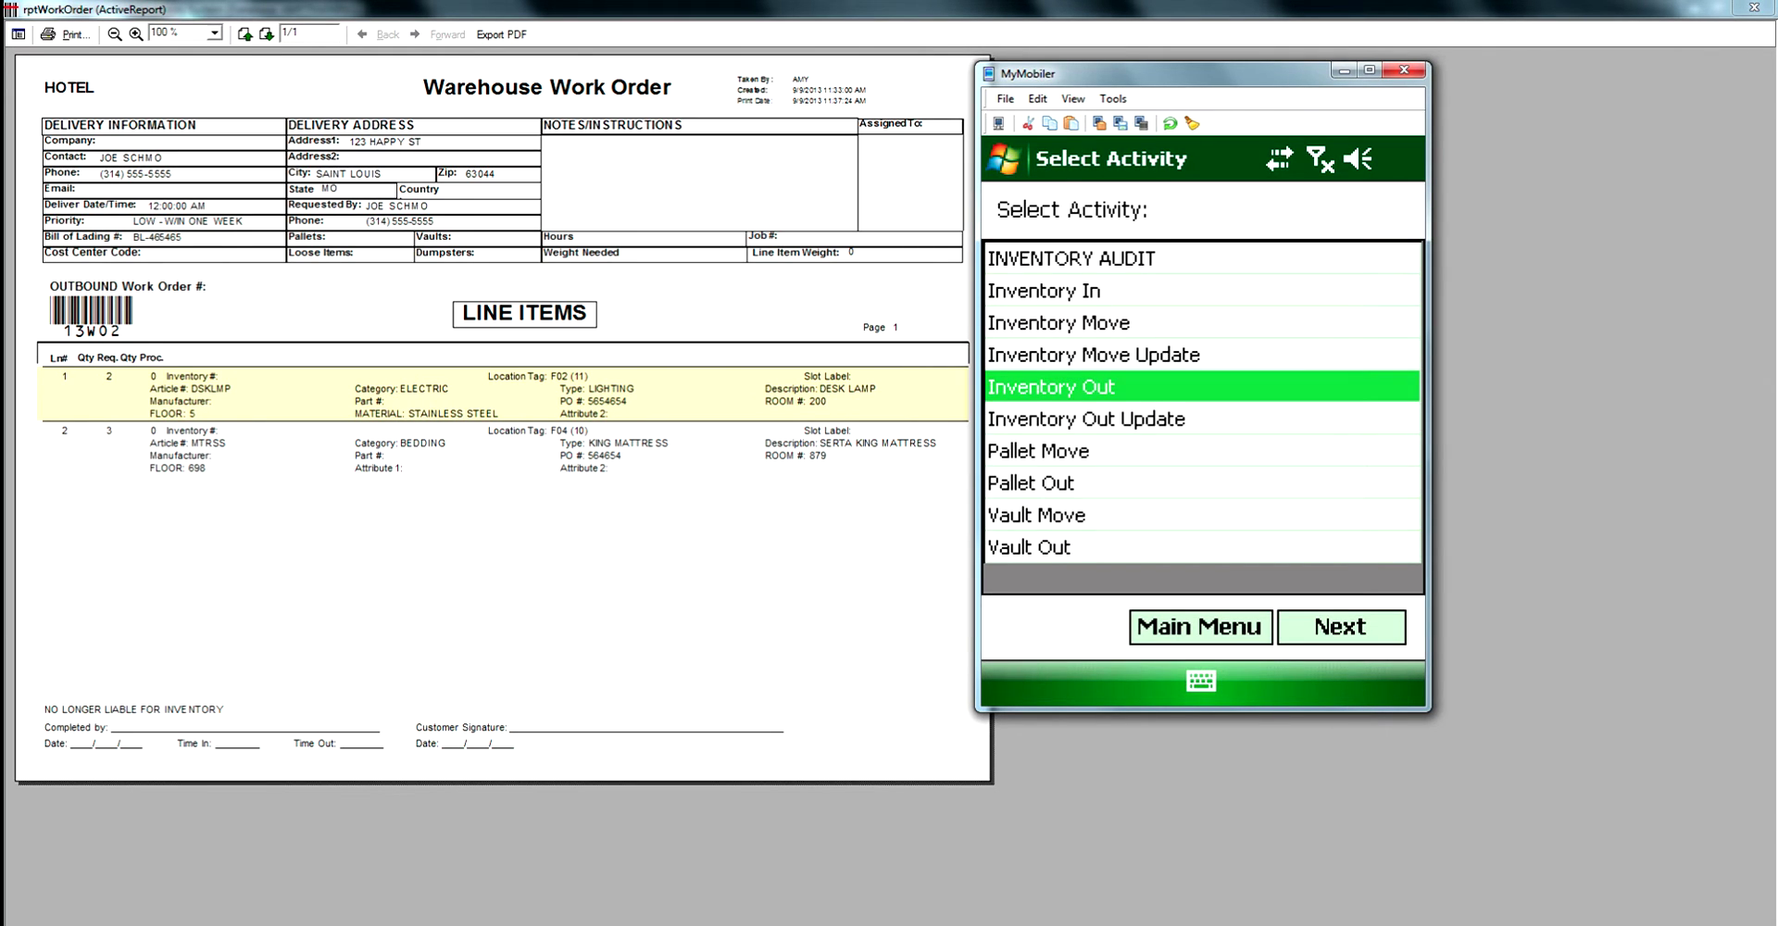
left_click(1341, 626)
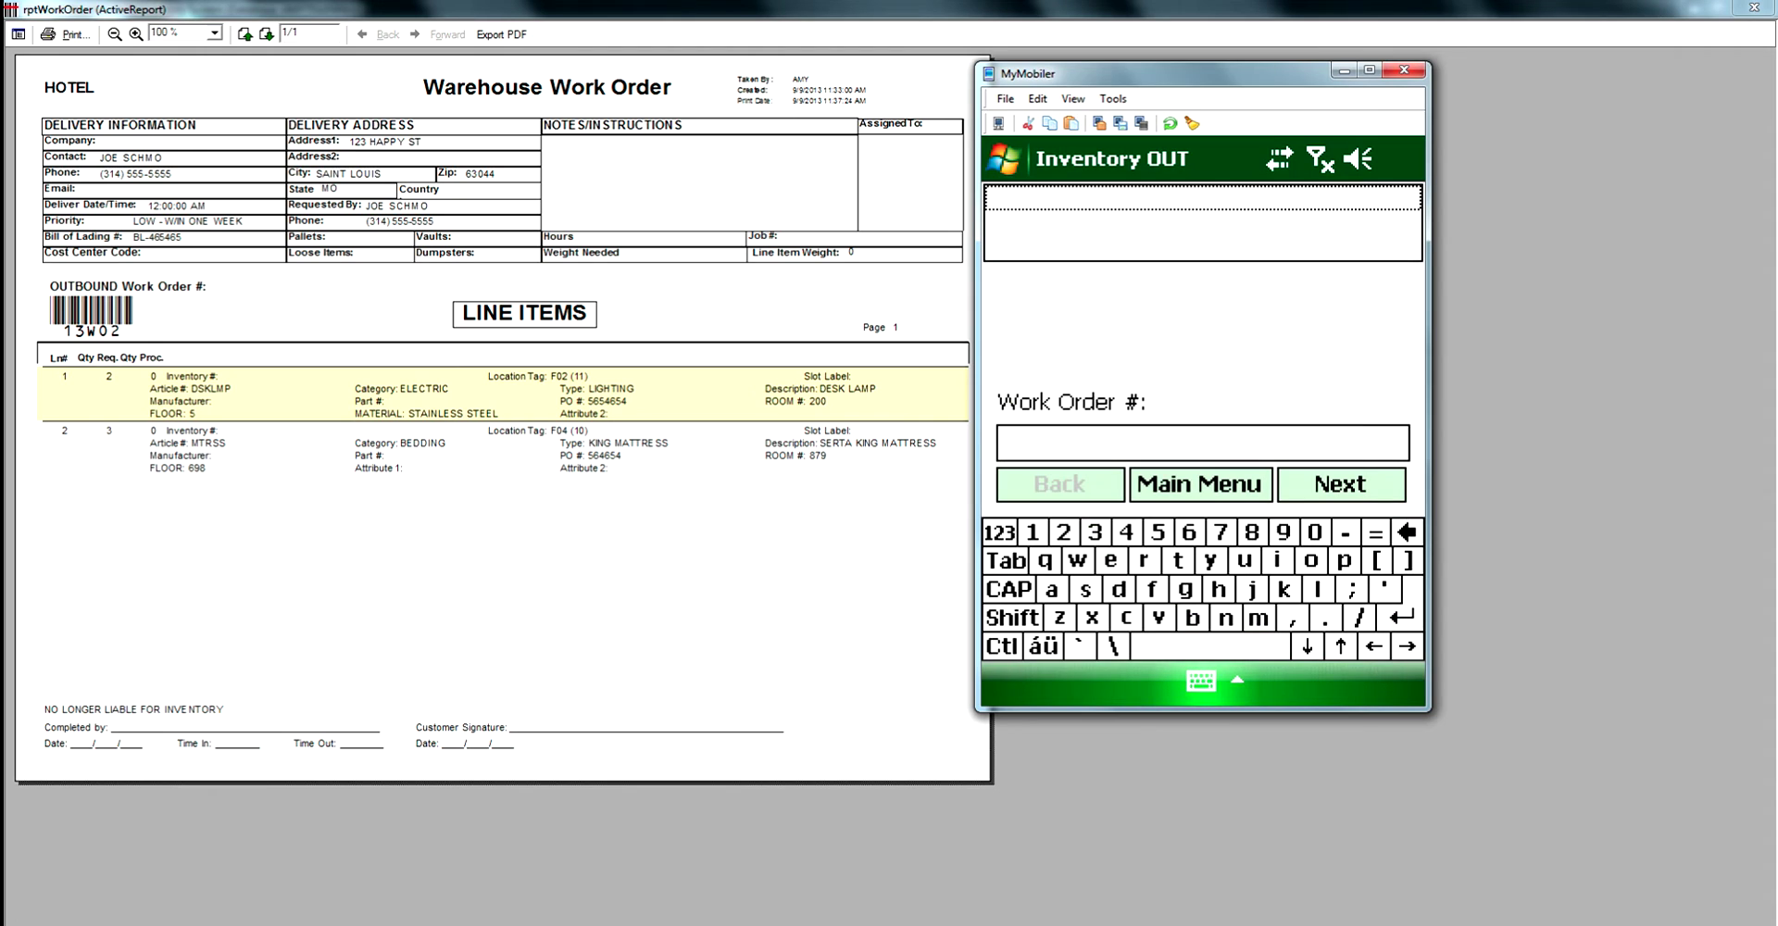
type("1")
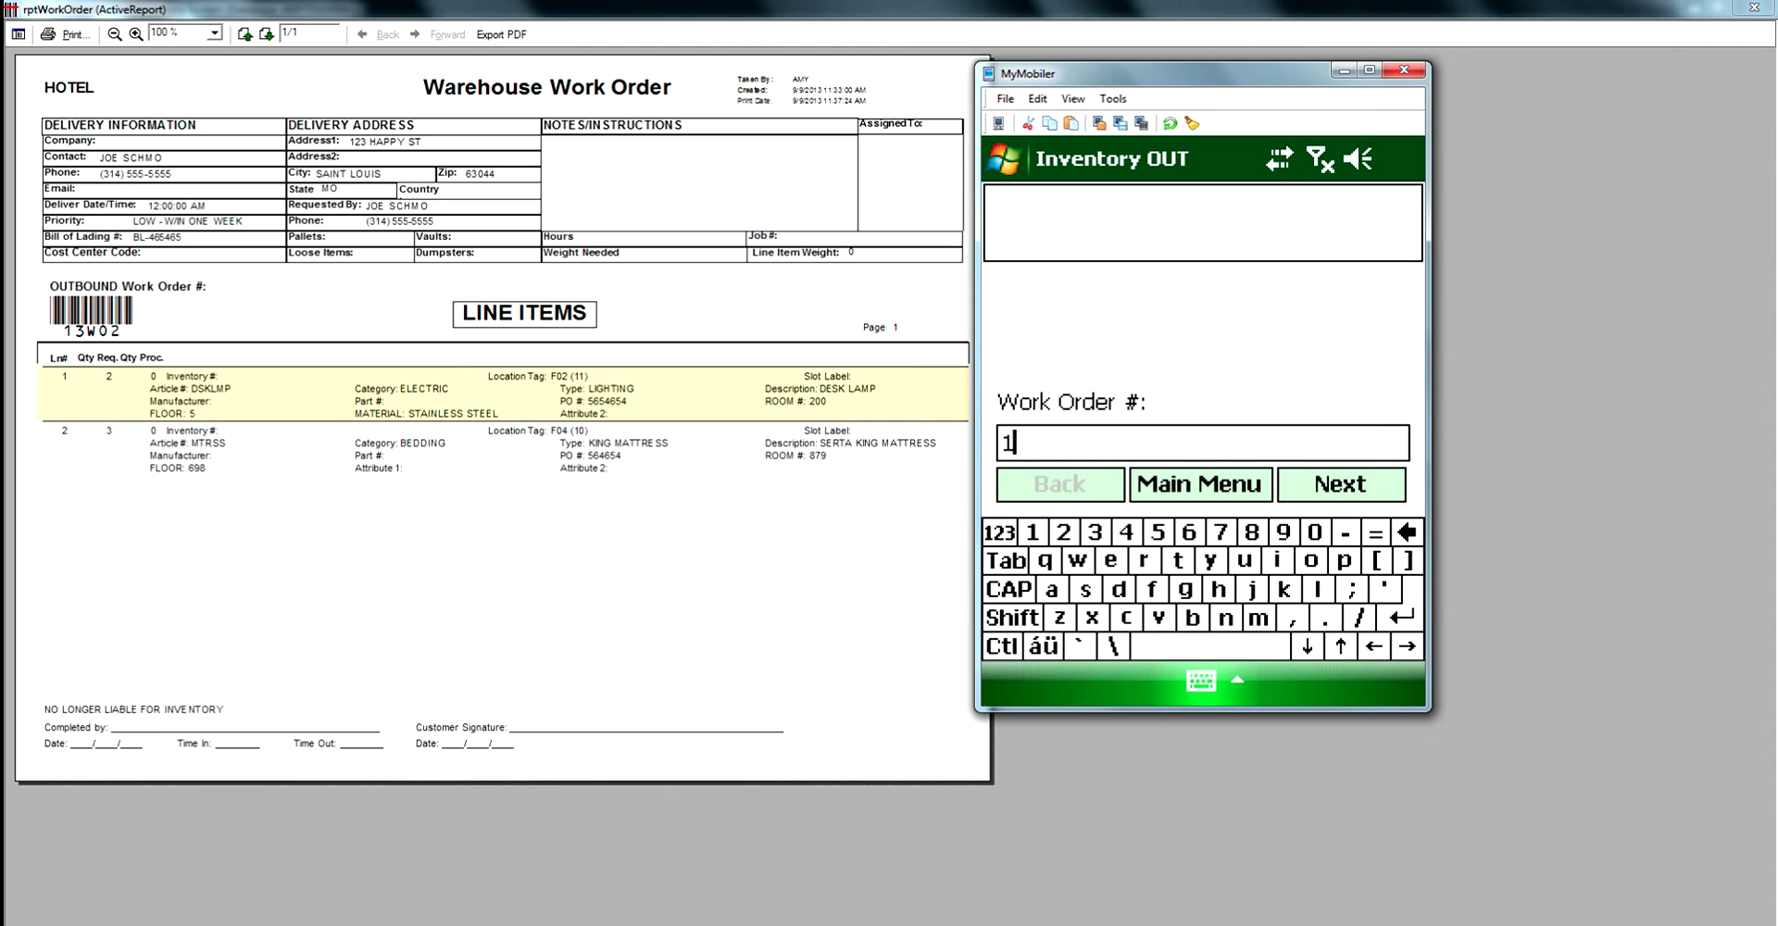
type("3W02")
key("Return")
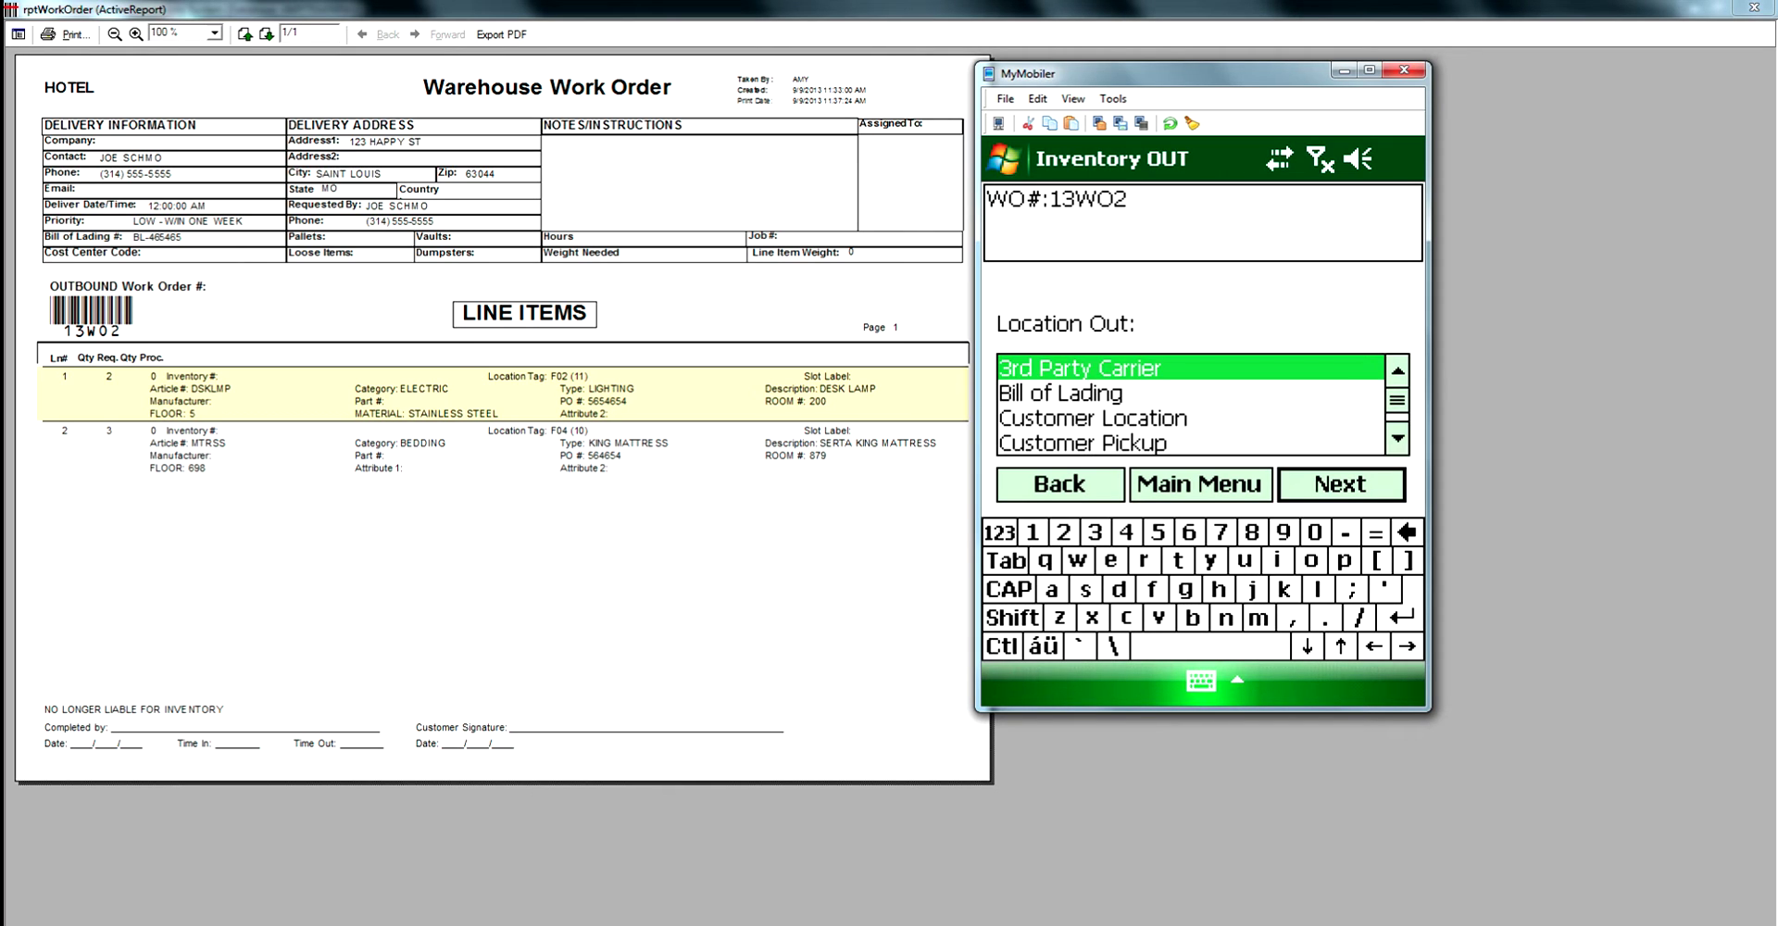
Set Location Out to 3rd Party Carrier UPS and switch to Qty Cnt entry.
key("Return")
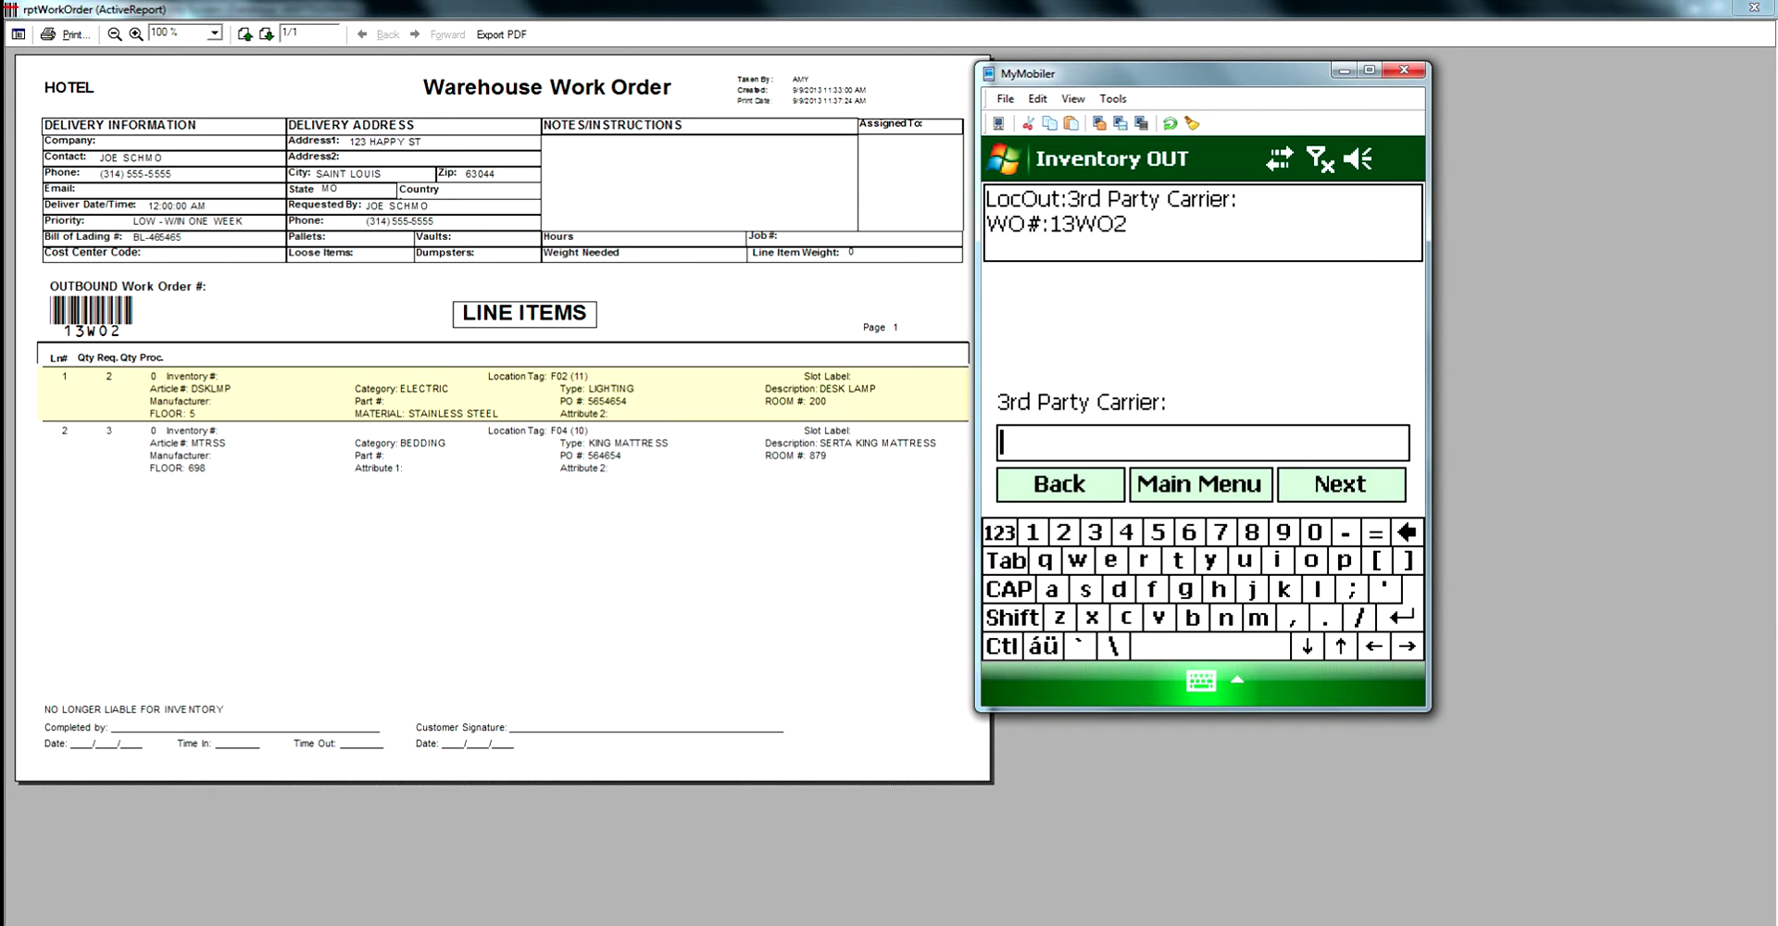
type("UPS")
key("Return")
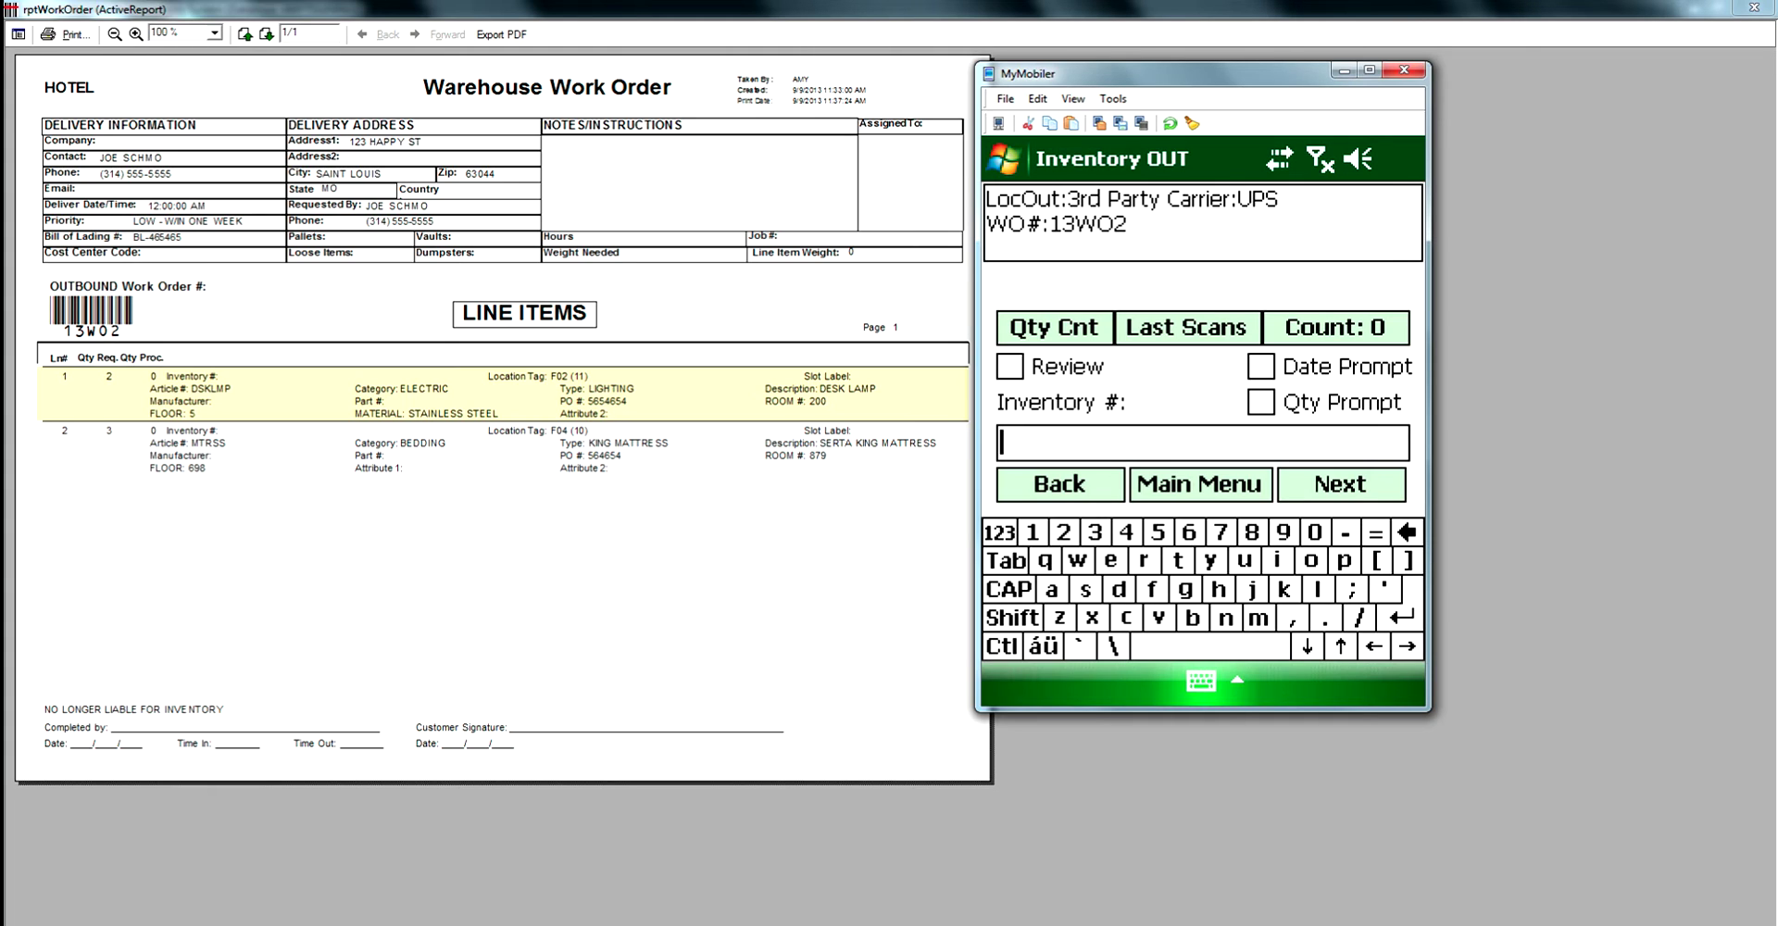
left_click(1054, 326)
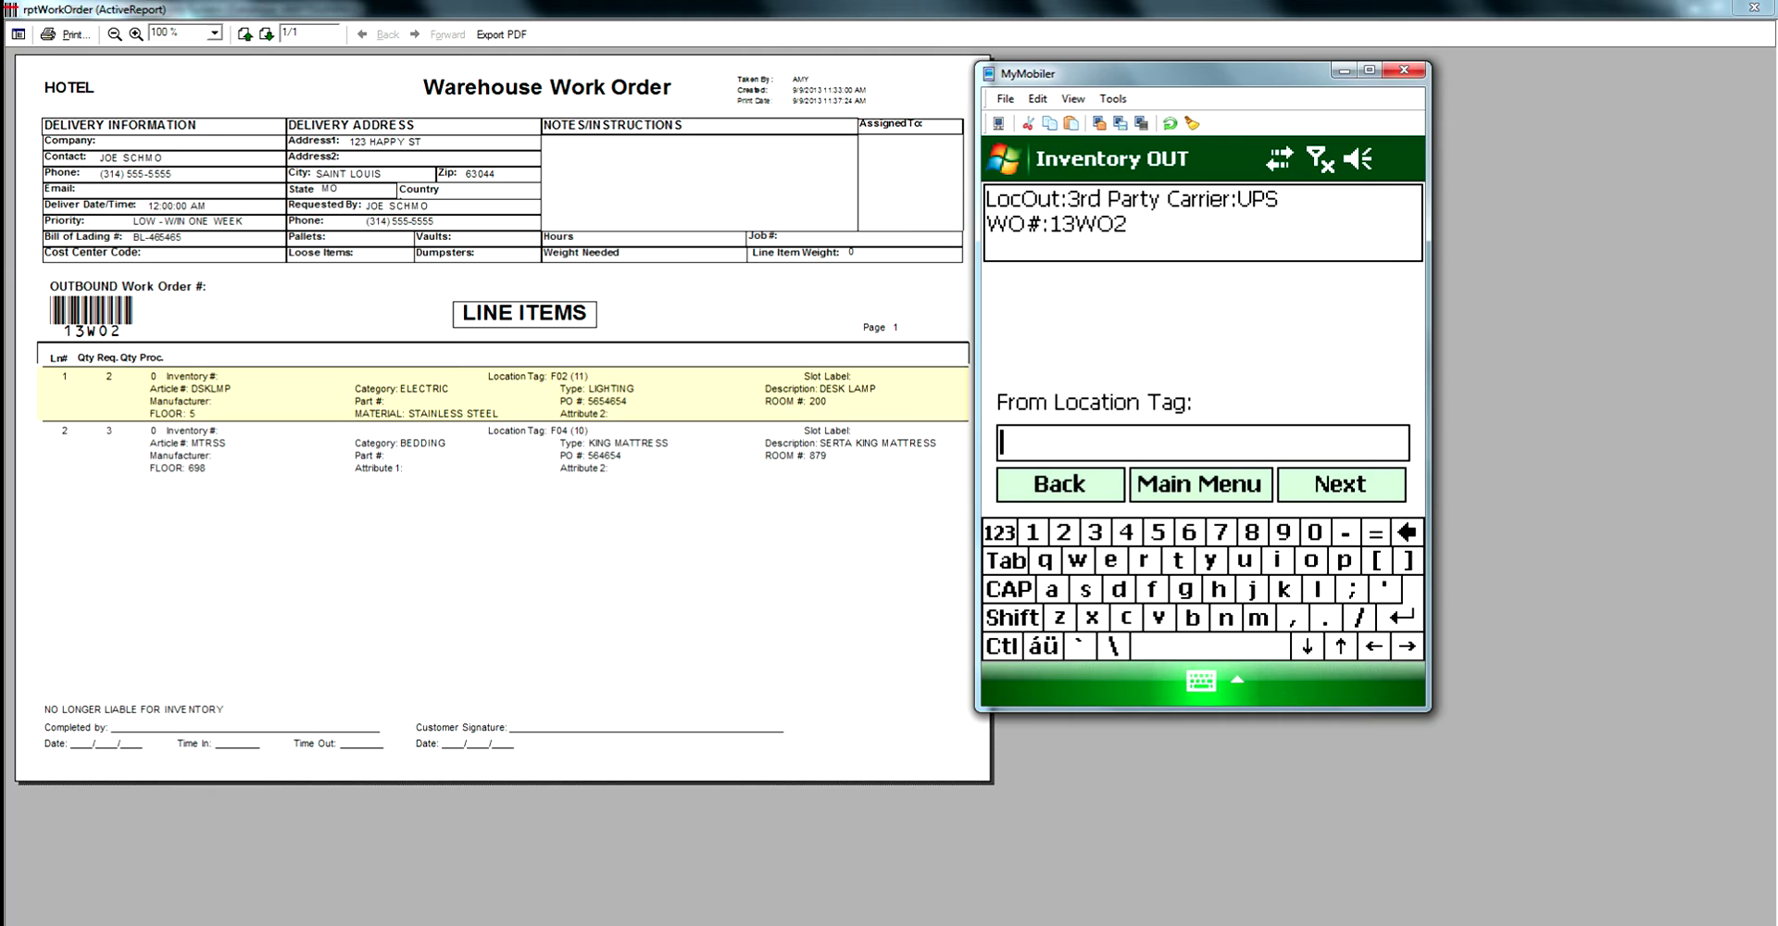
Scan out 2 DSKLMP desk lamps from location tag F02 for customer HOTEL, searching 'DSK'.
type("F02")
key("Return")
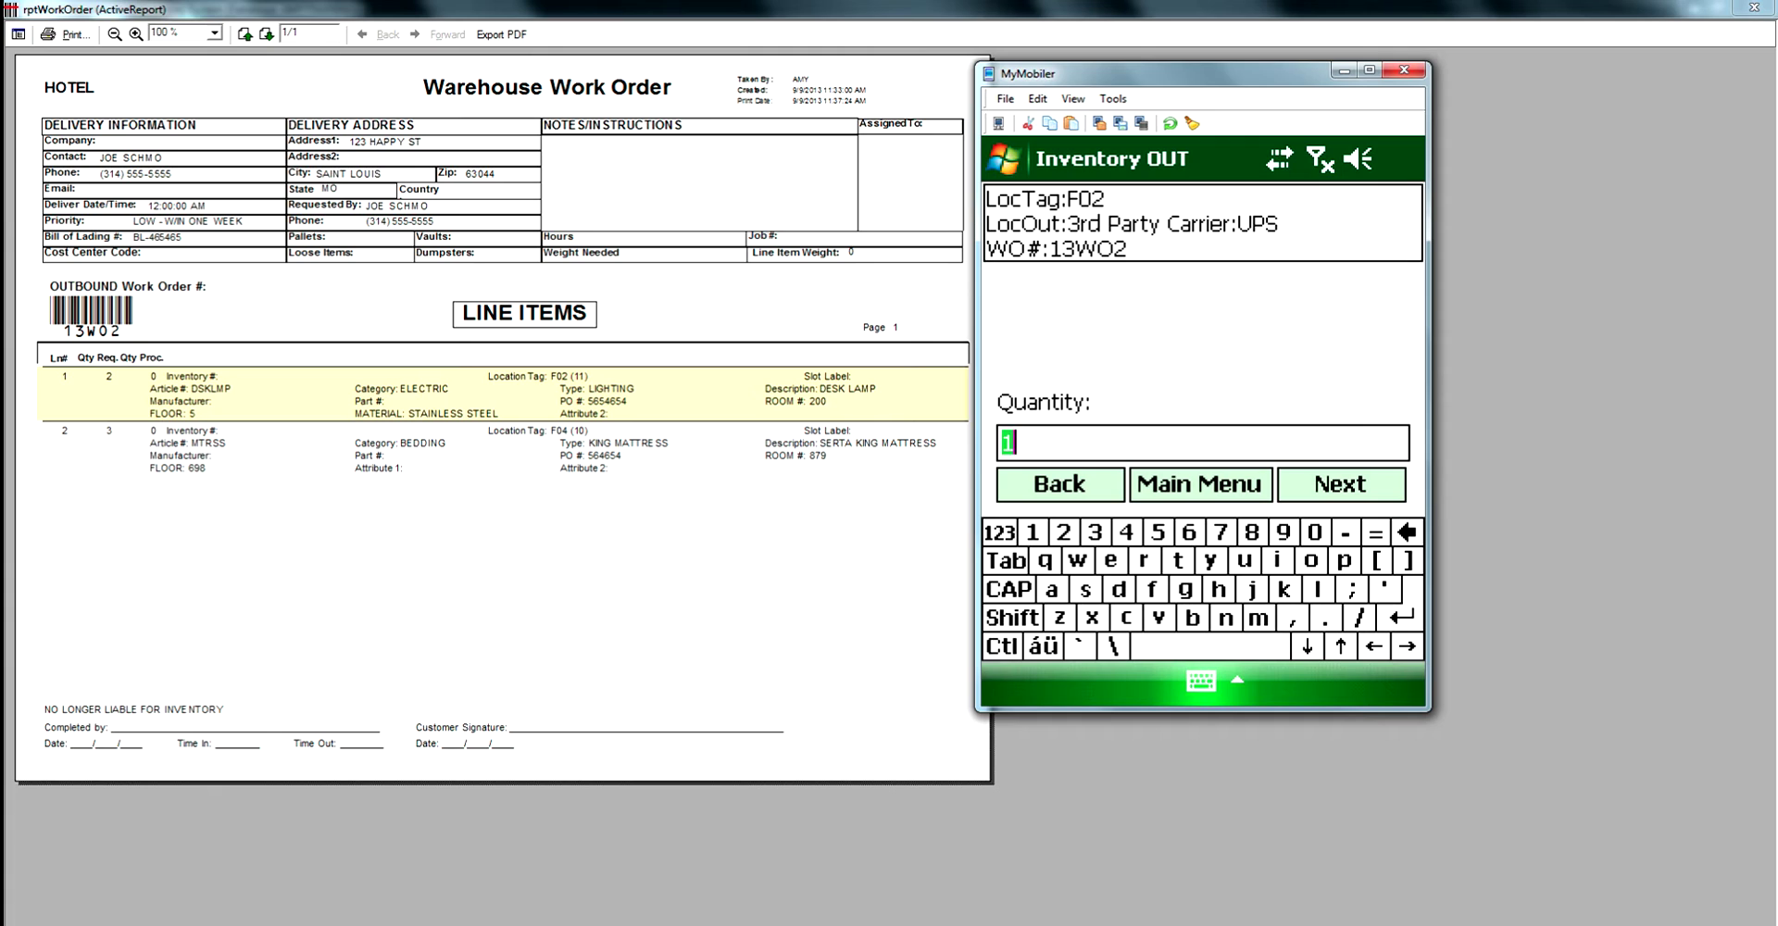
type("2")
key("Return")
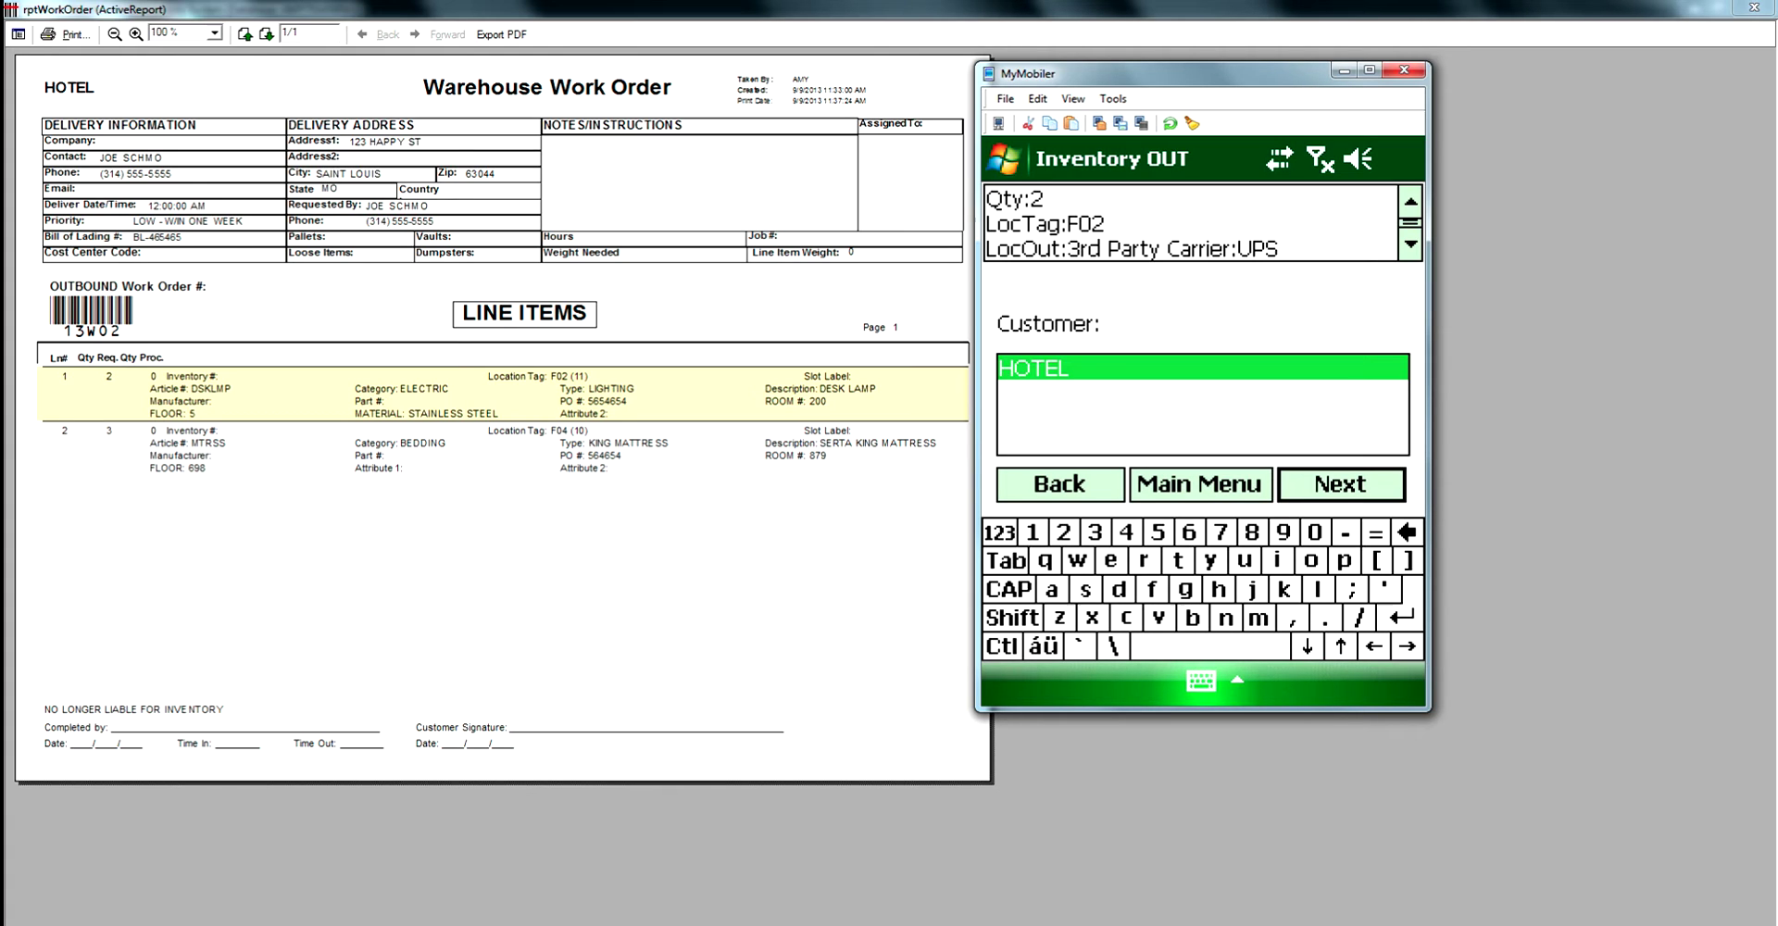
key("Return")
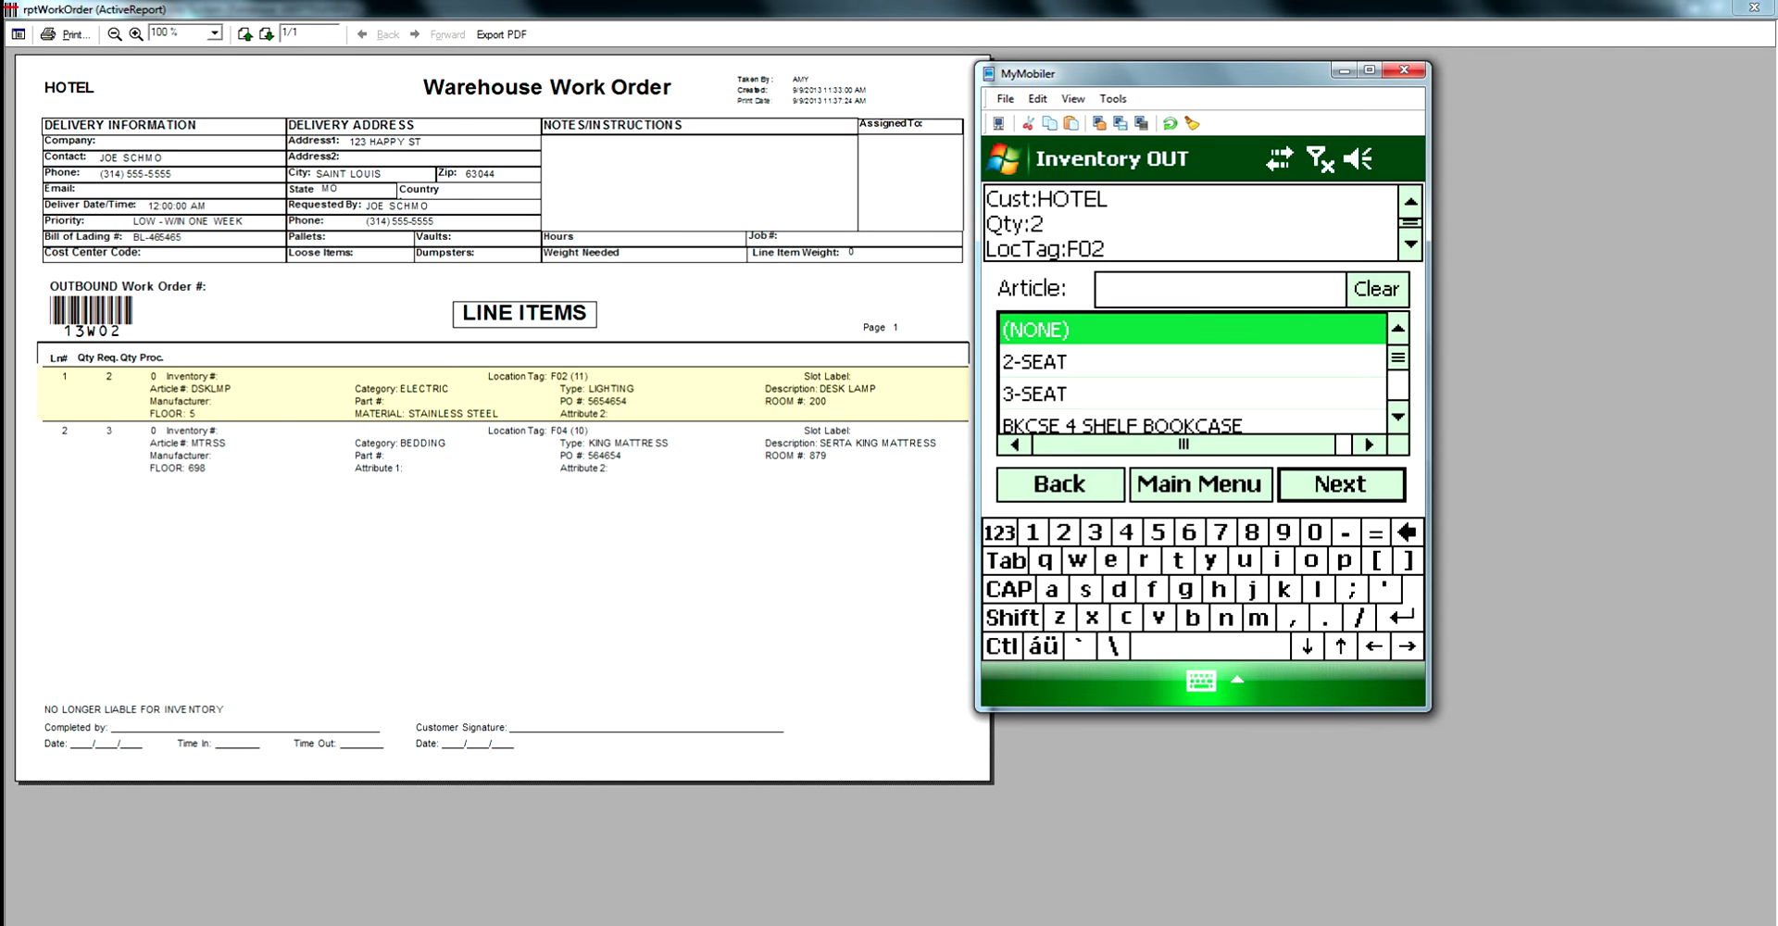
left_click(1099, 289)
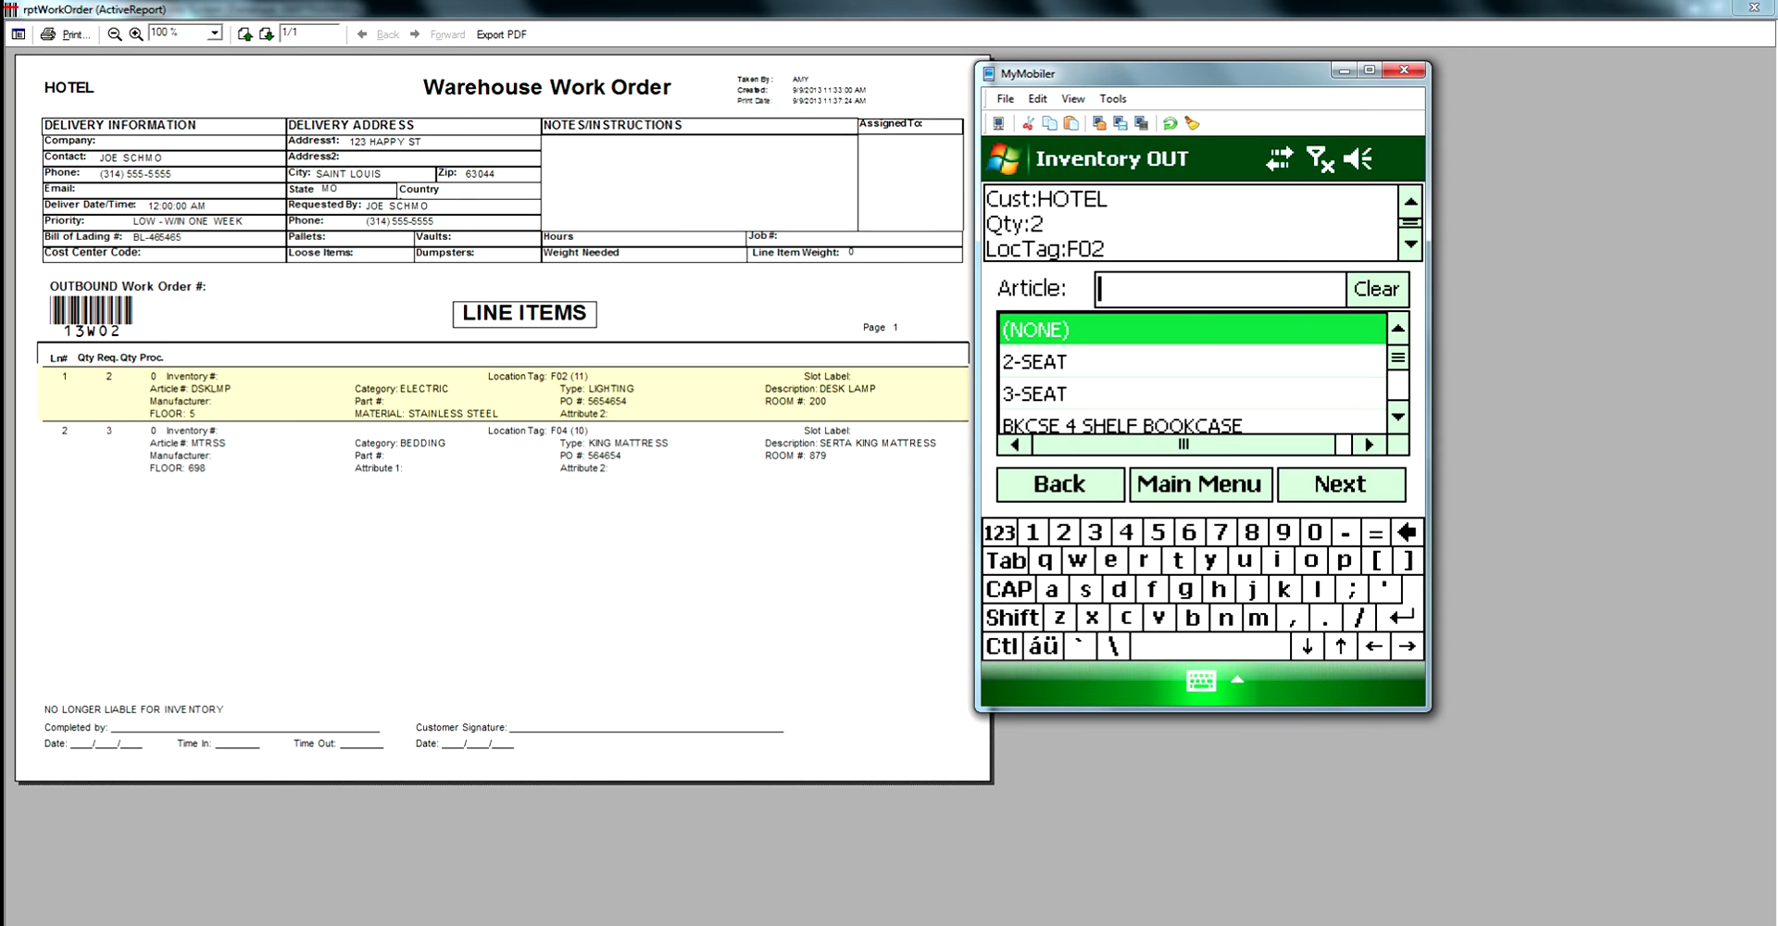
type("DSK")
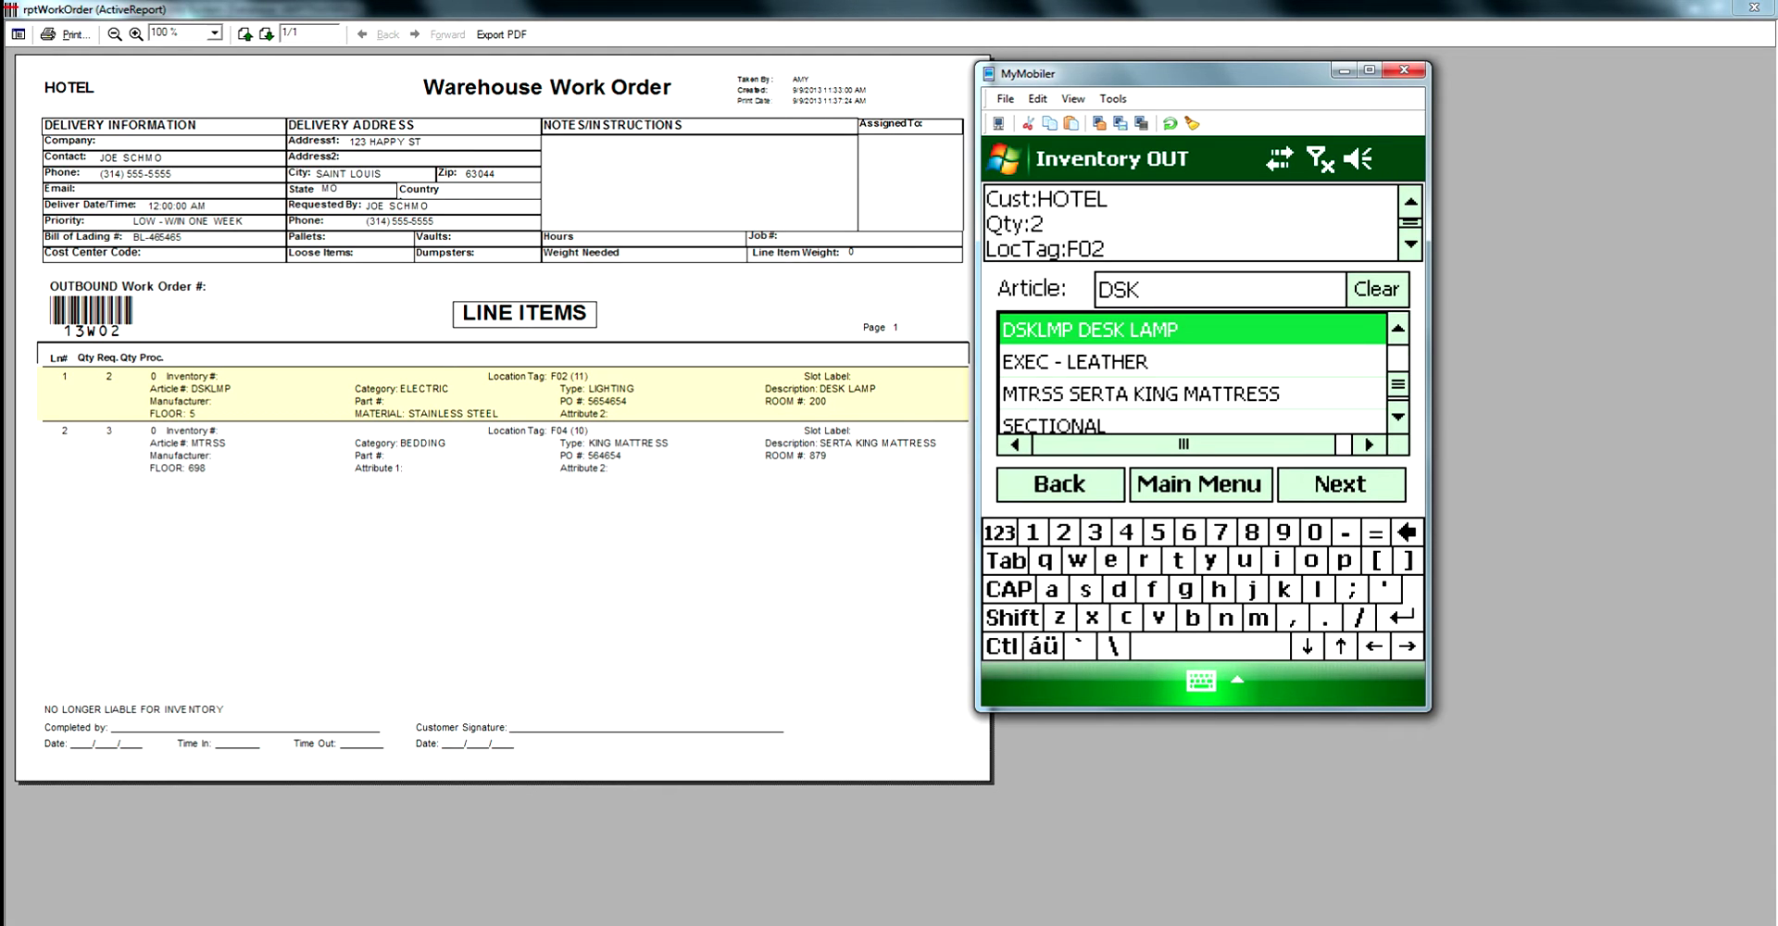
key("Return")
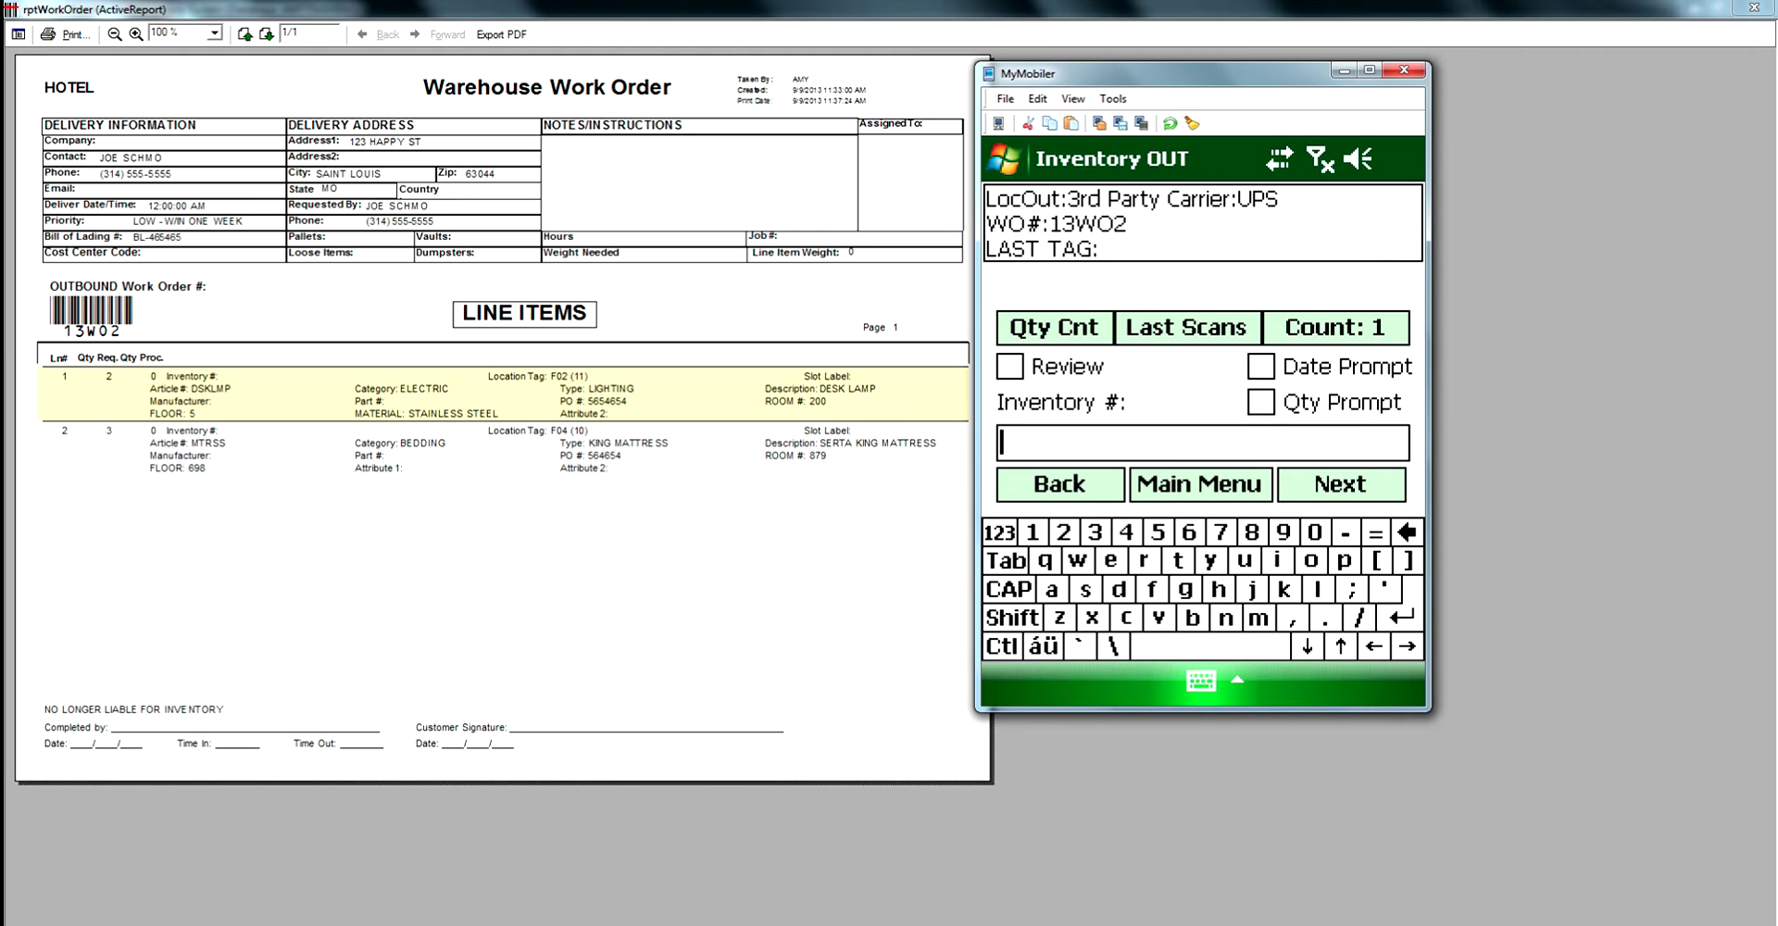
Scan out 3 MTRSS Serta king mattresses from location tag F04 for customer HOTEL.
left_click(1053, 327)
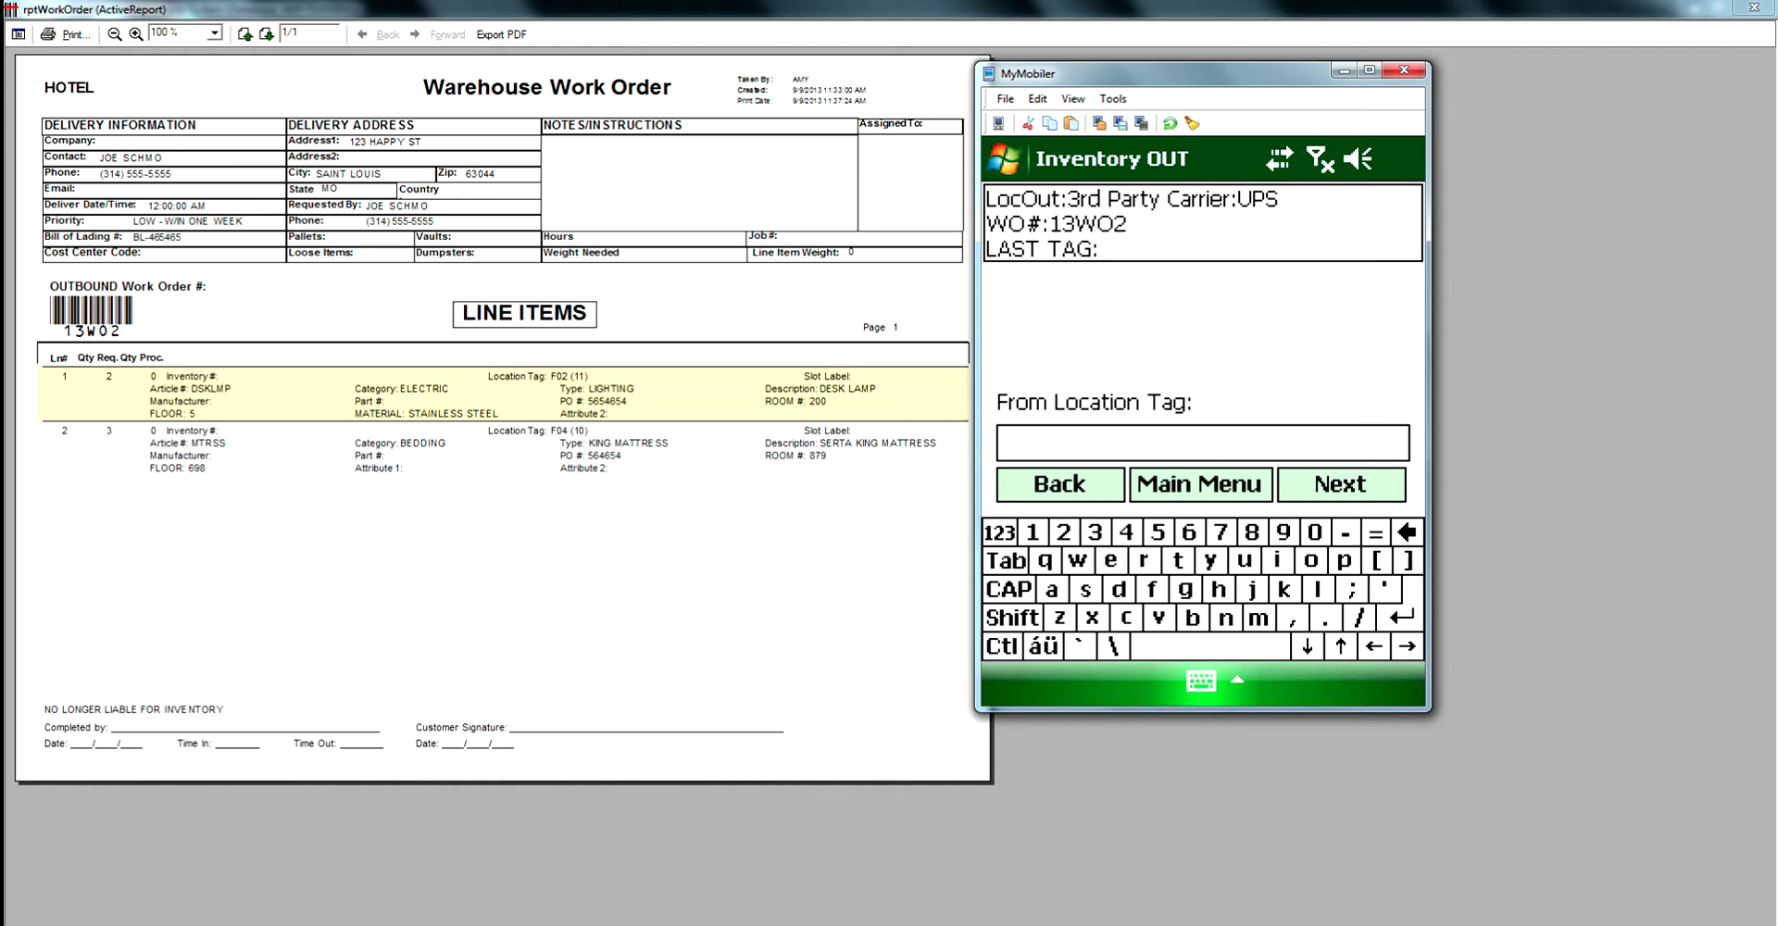
type("F04")
key("Return")
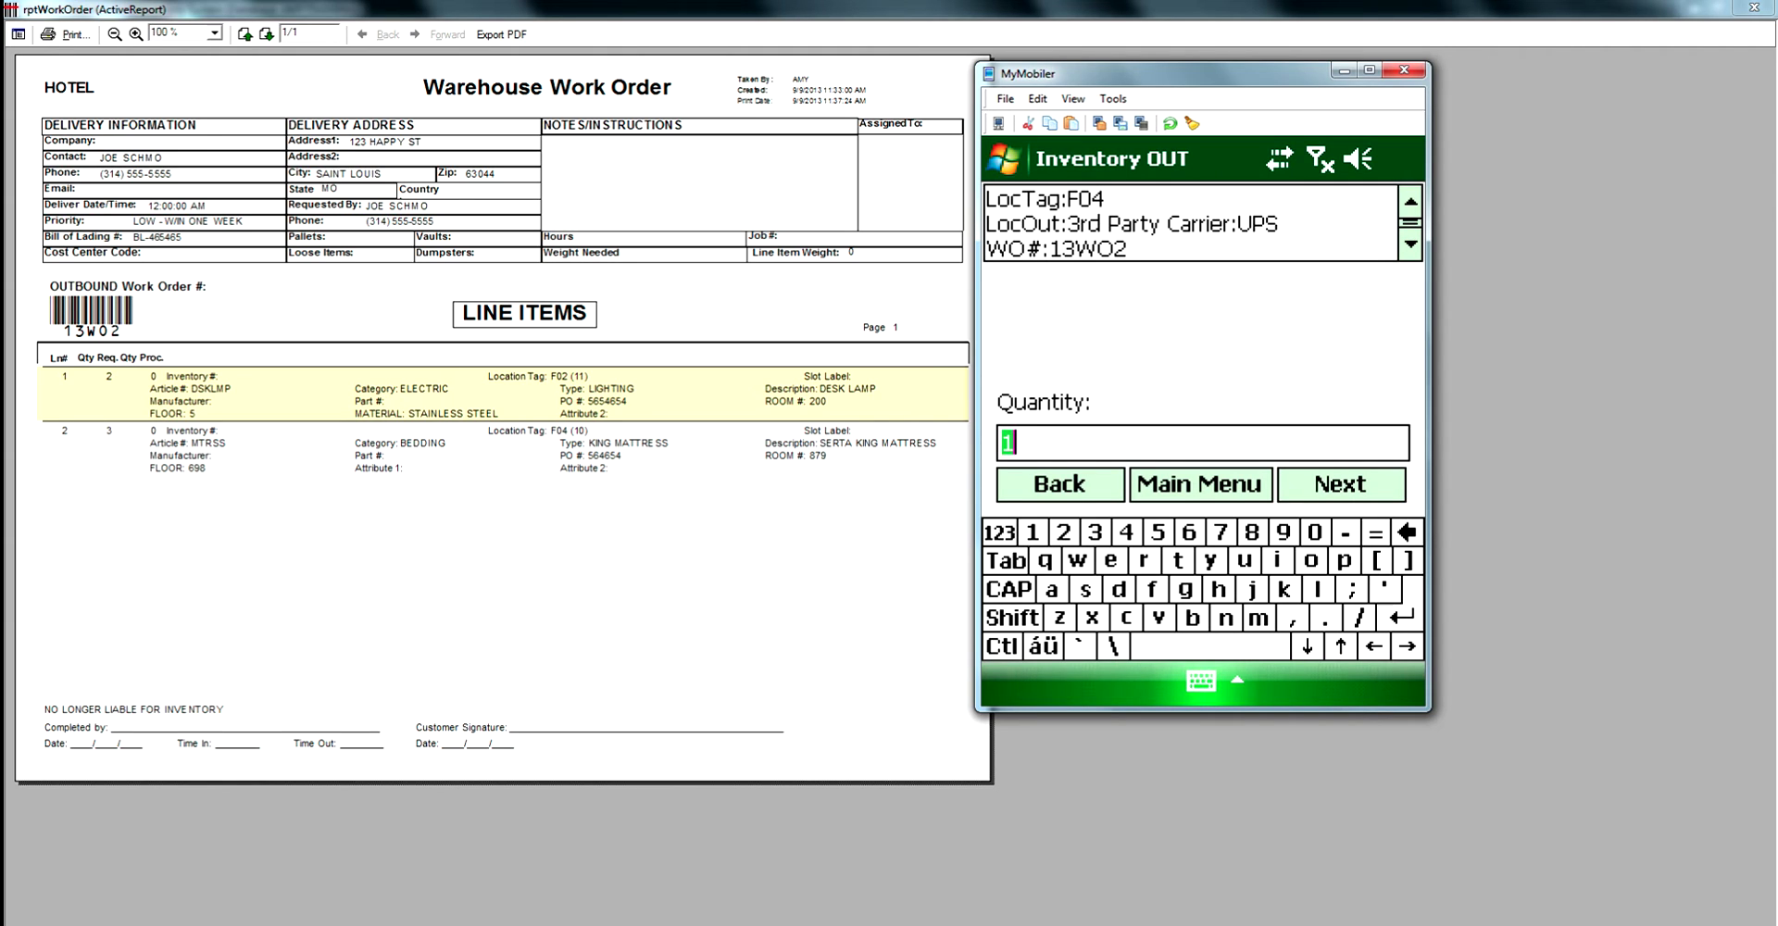
type("3")
key("Return")
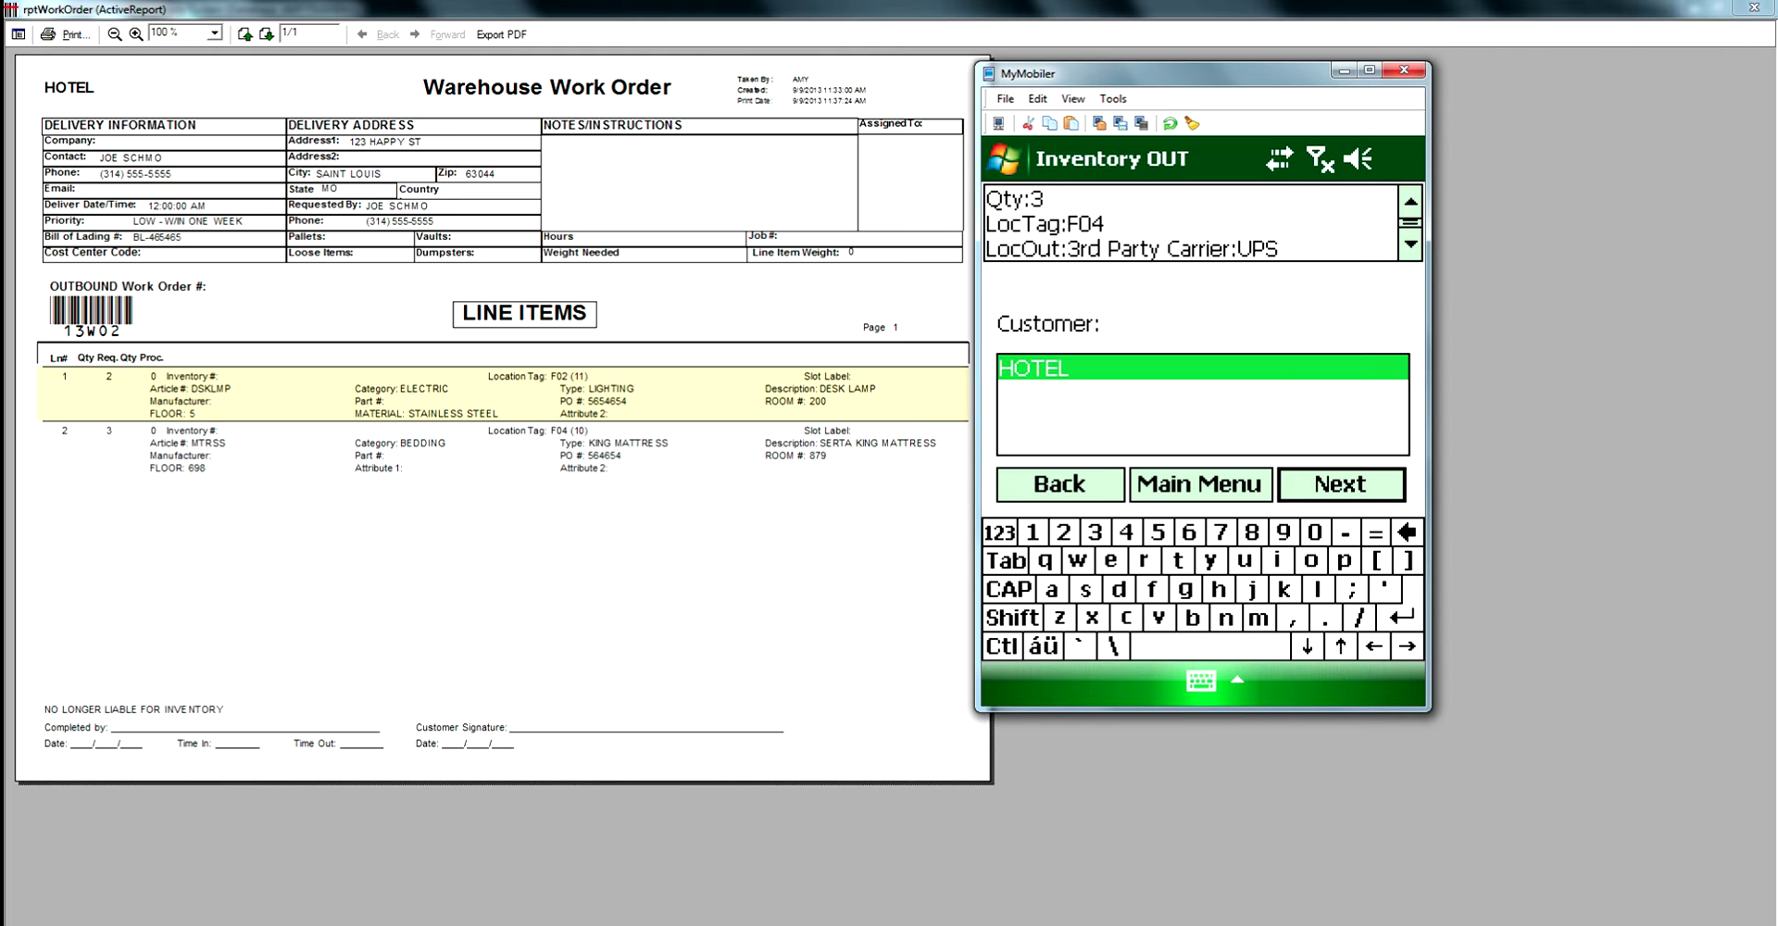
key("Return")
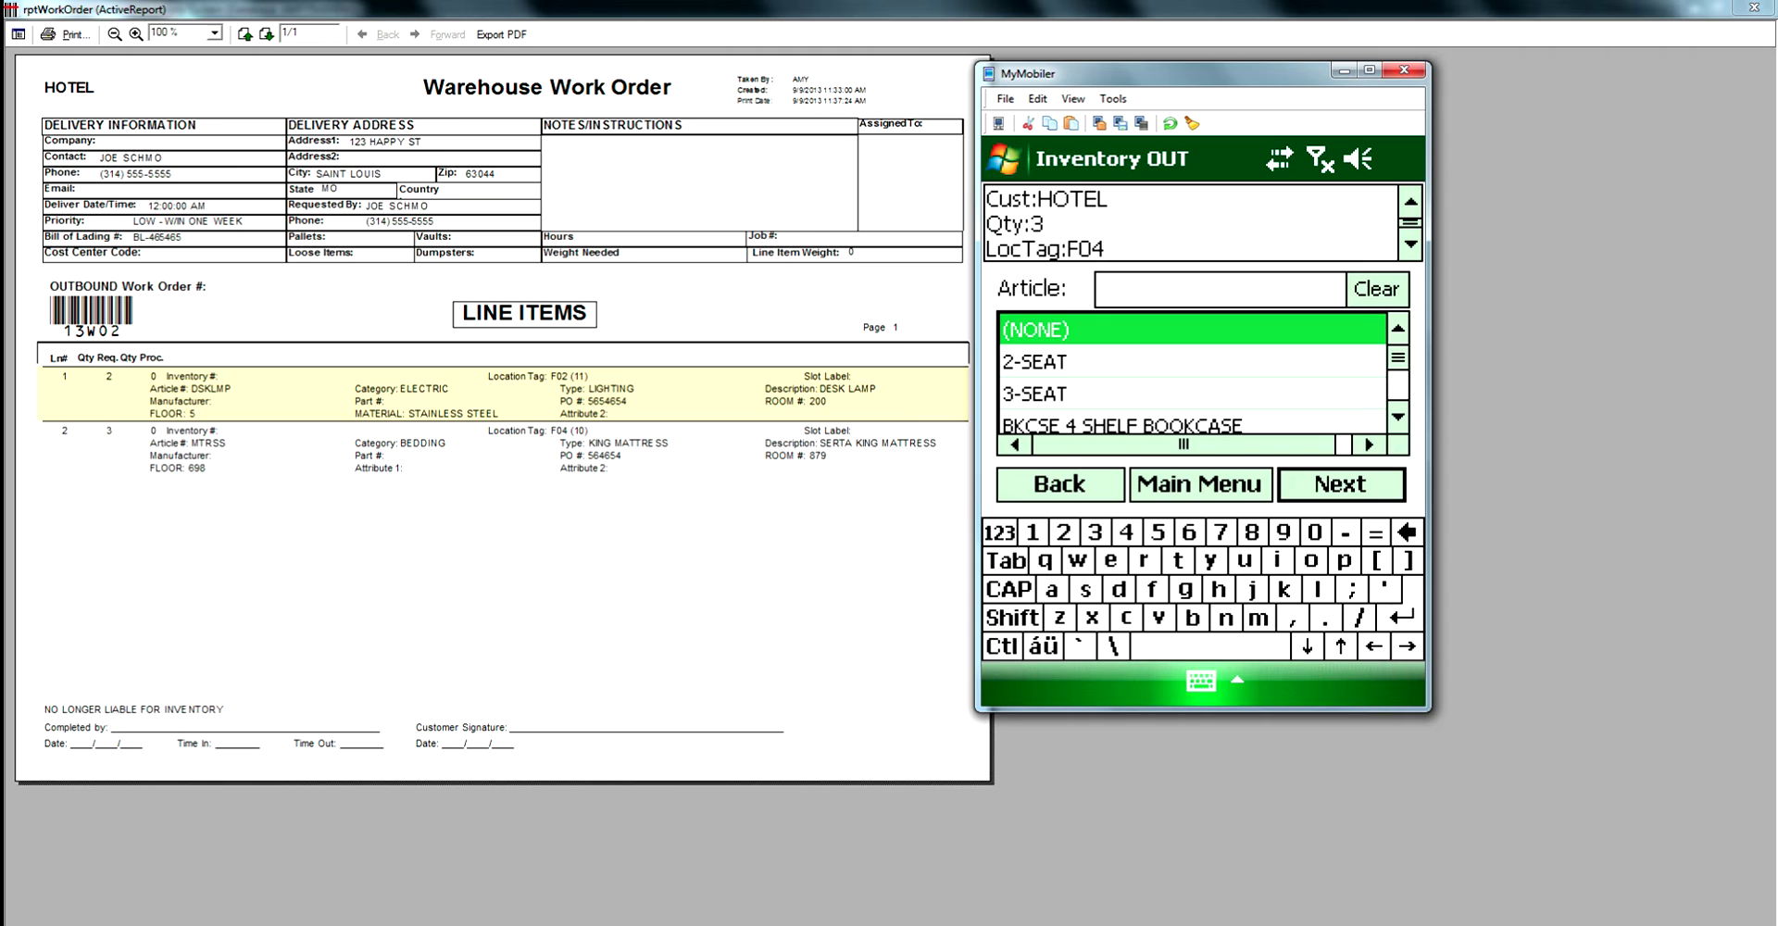
type("MTRSS")
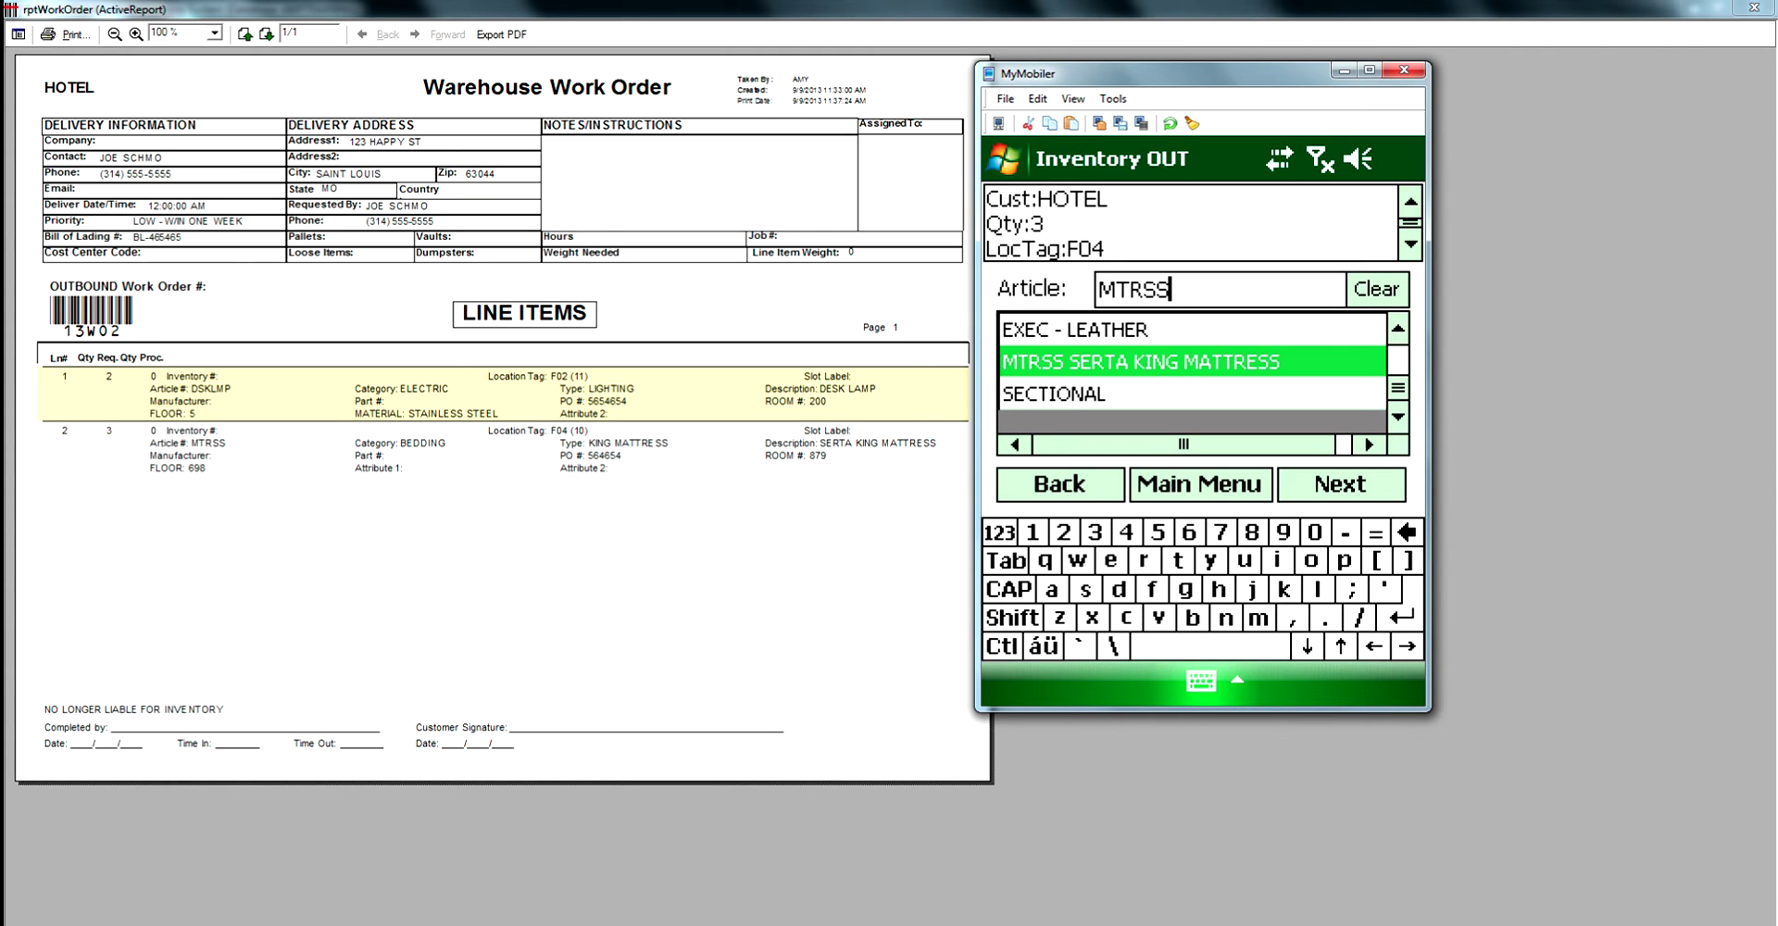
key("Return")
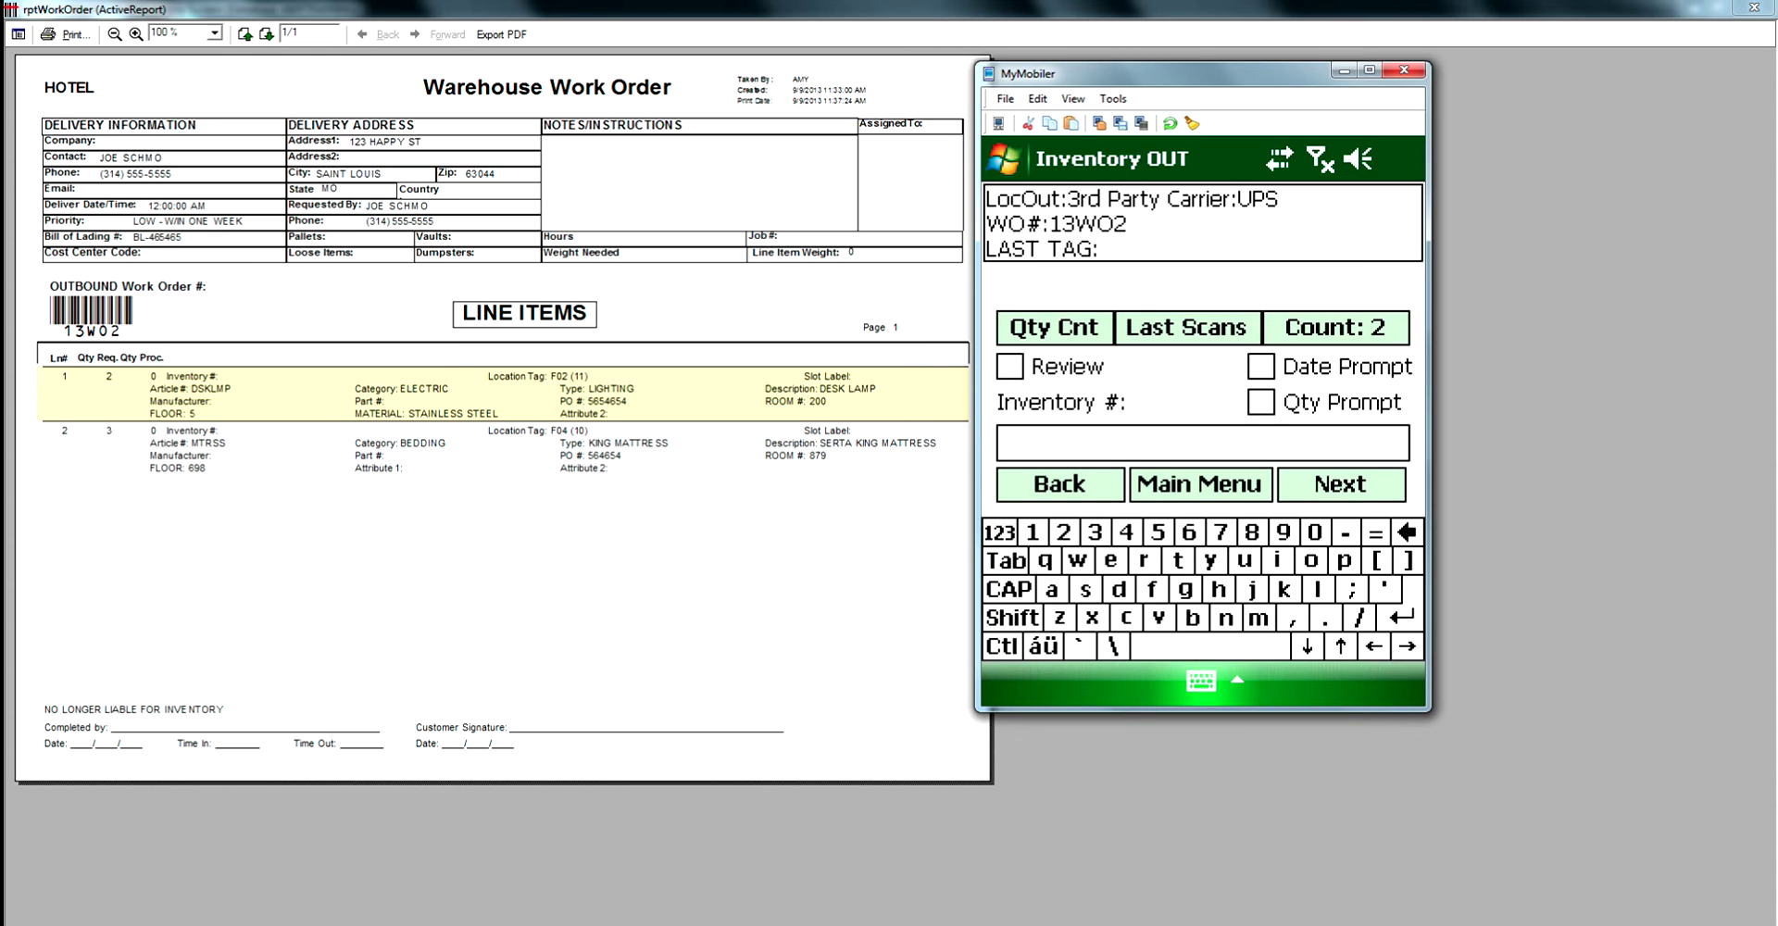
Run a Data Transfer from the Main Menu, accept the Delete Images prompt, and start re-login.
left_click(1198, 484)
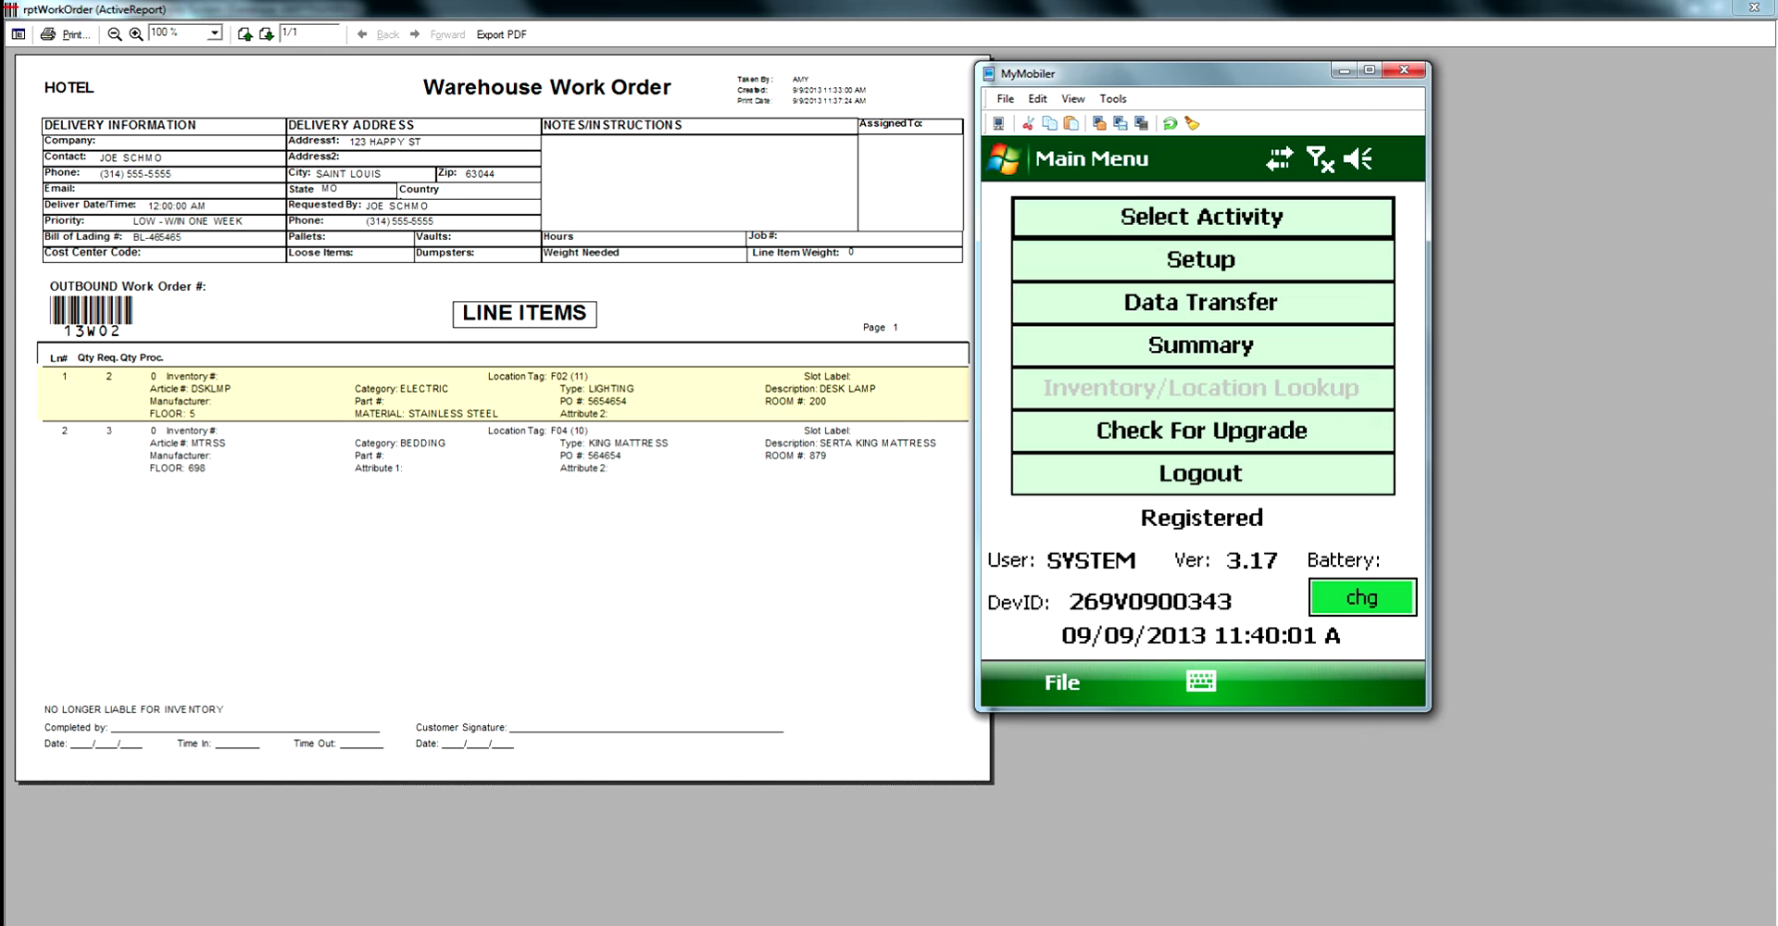
left_click(1201, 302)
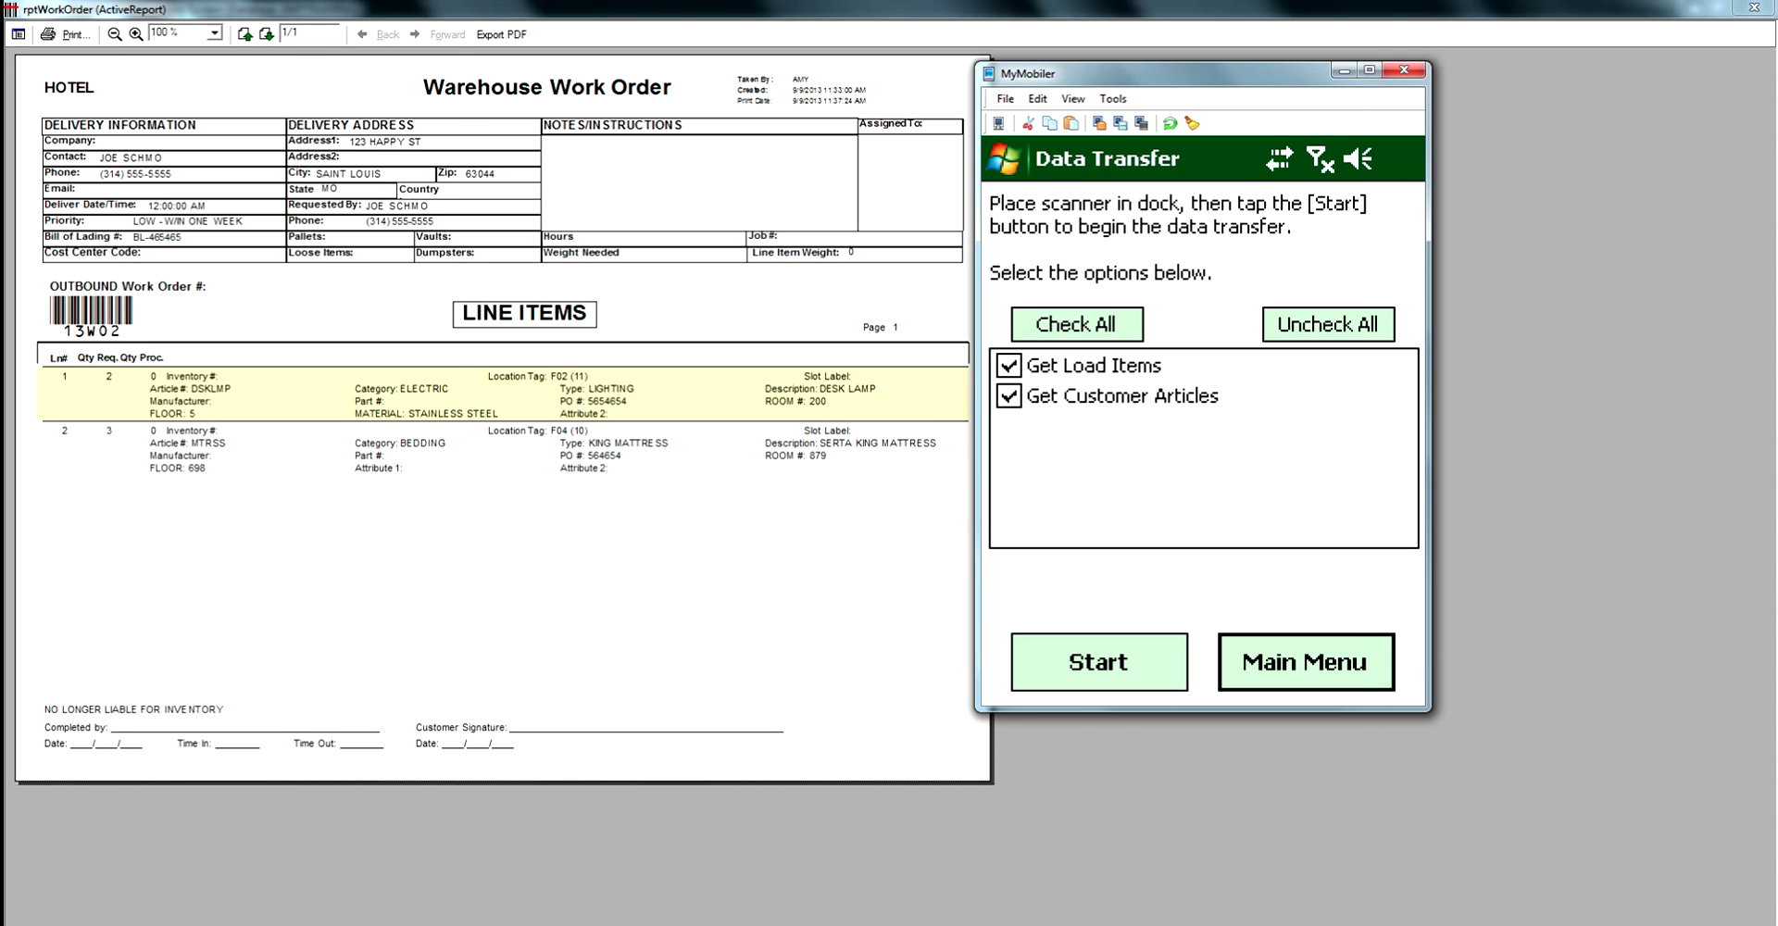
left_click(1099, 661)
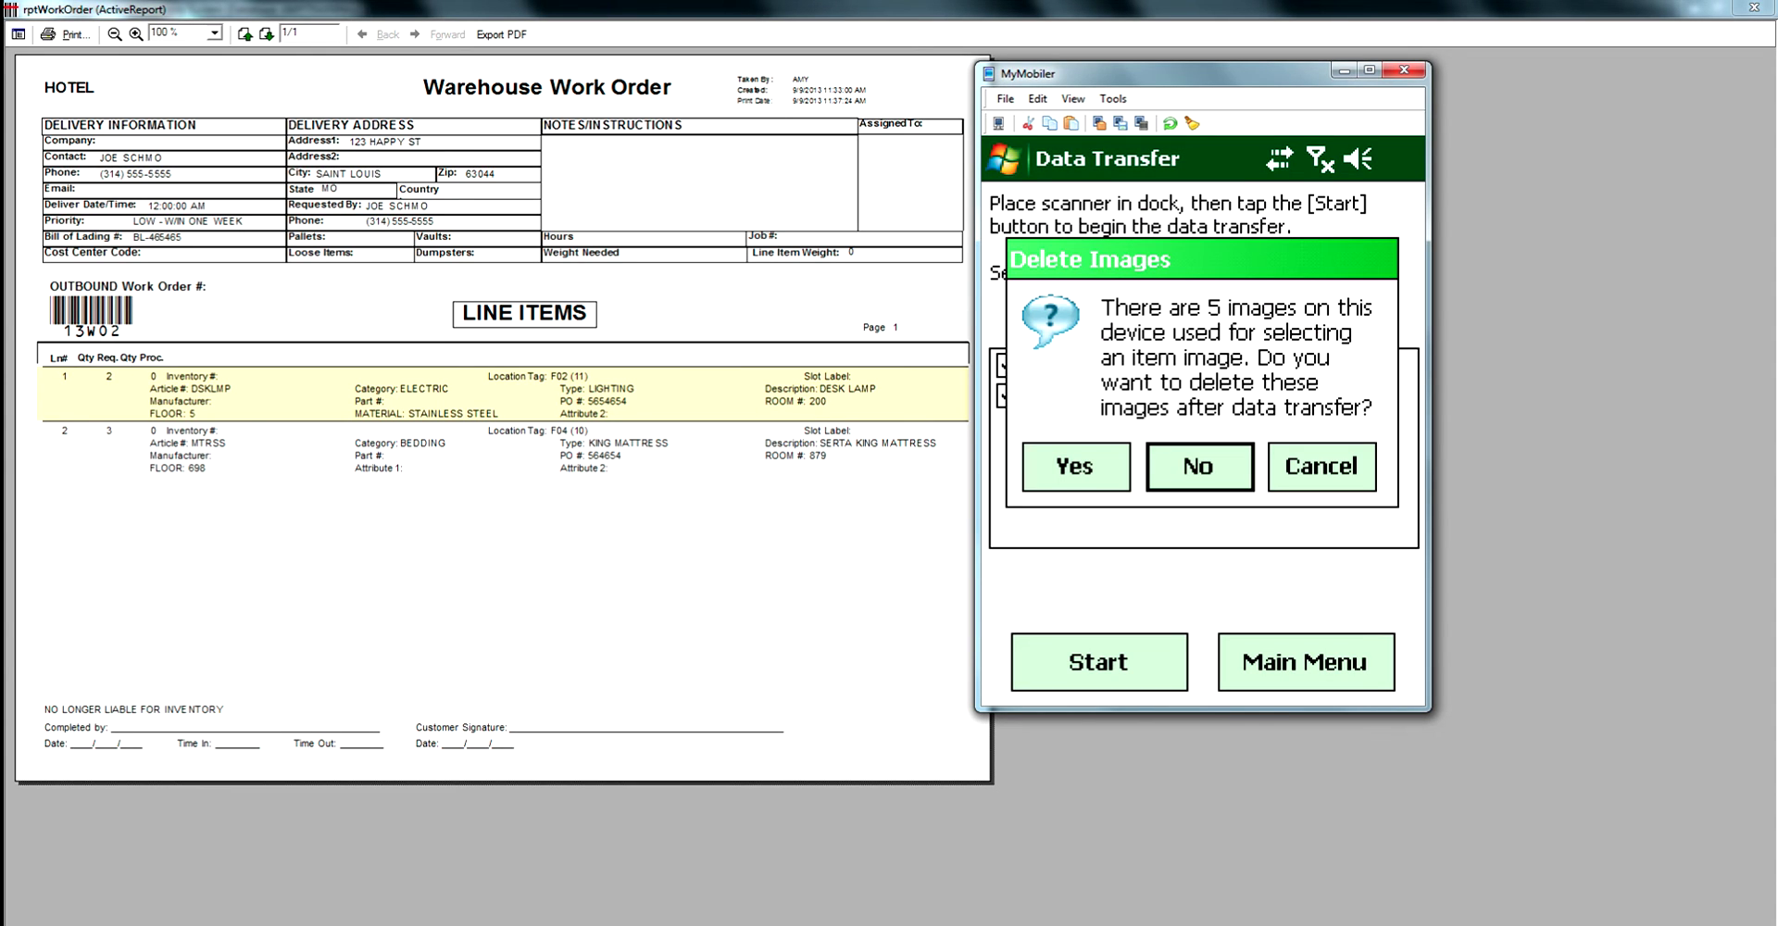
key("Return")
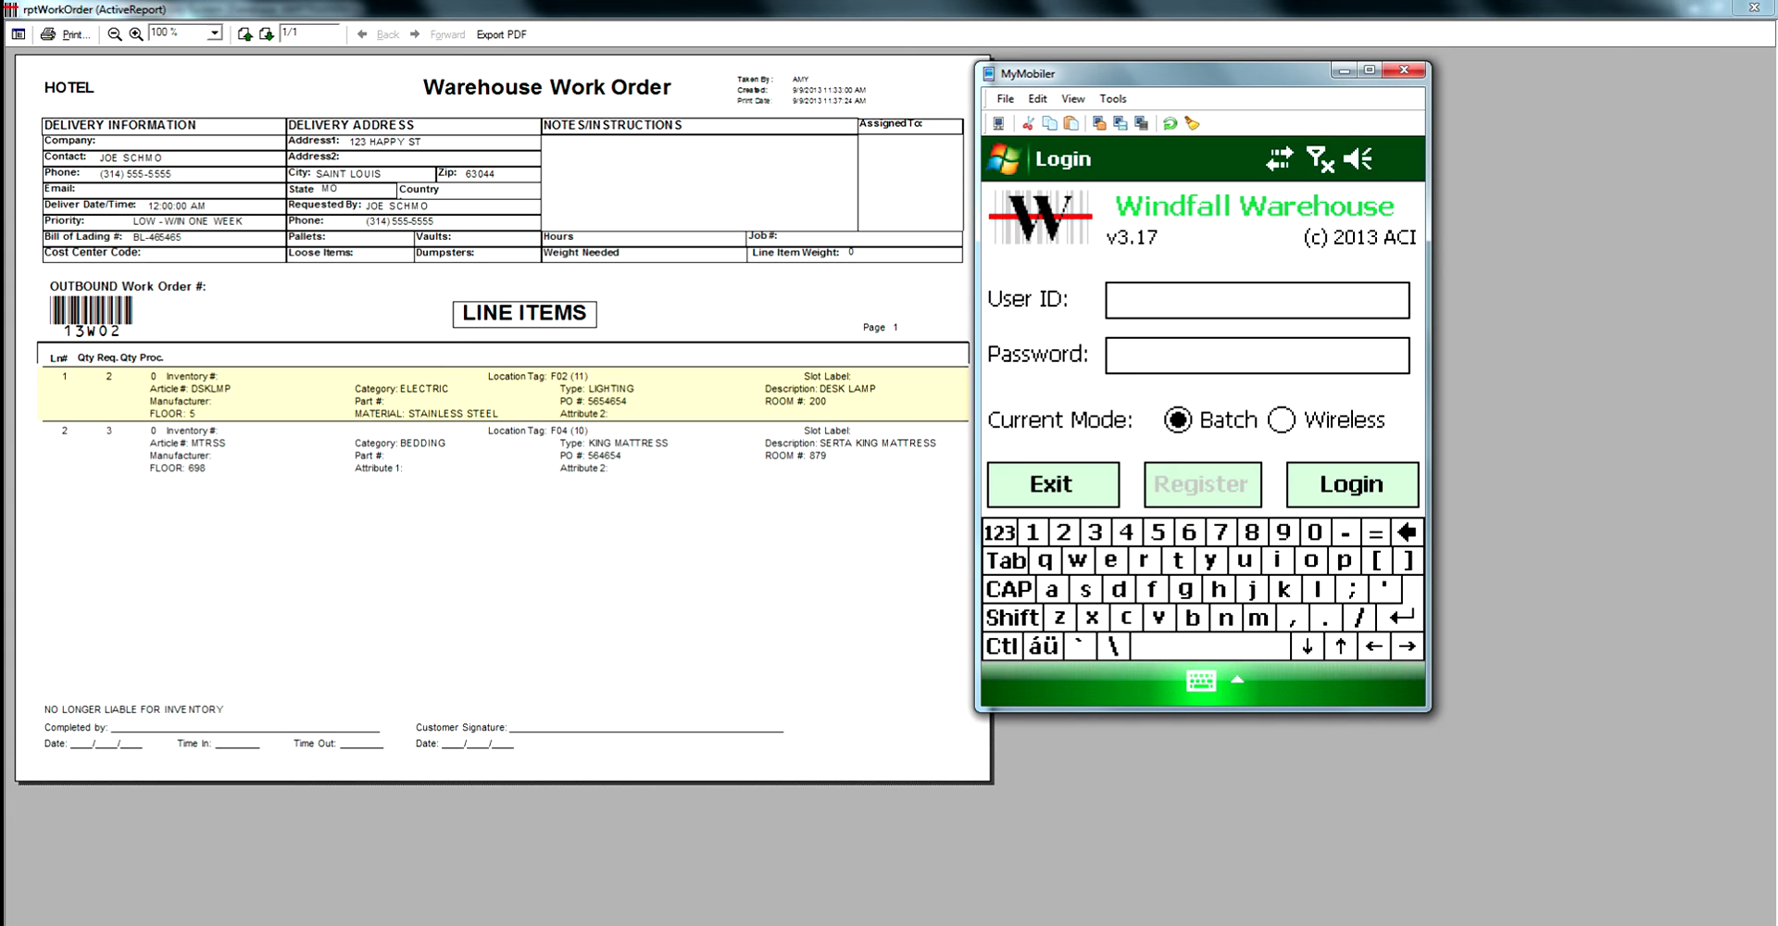
type("SYSTEM")
left_click(1257, 355)
Log back in, review the Setup Prompts tab, then minimize MyMobiler and close the report.
type("*****")
key("Return")
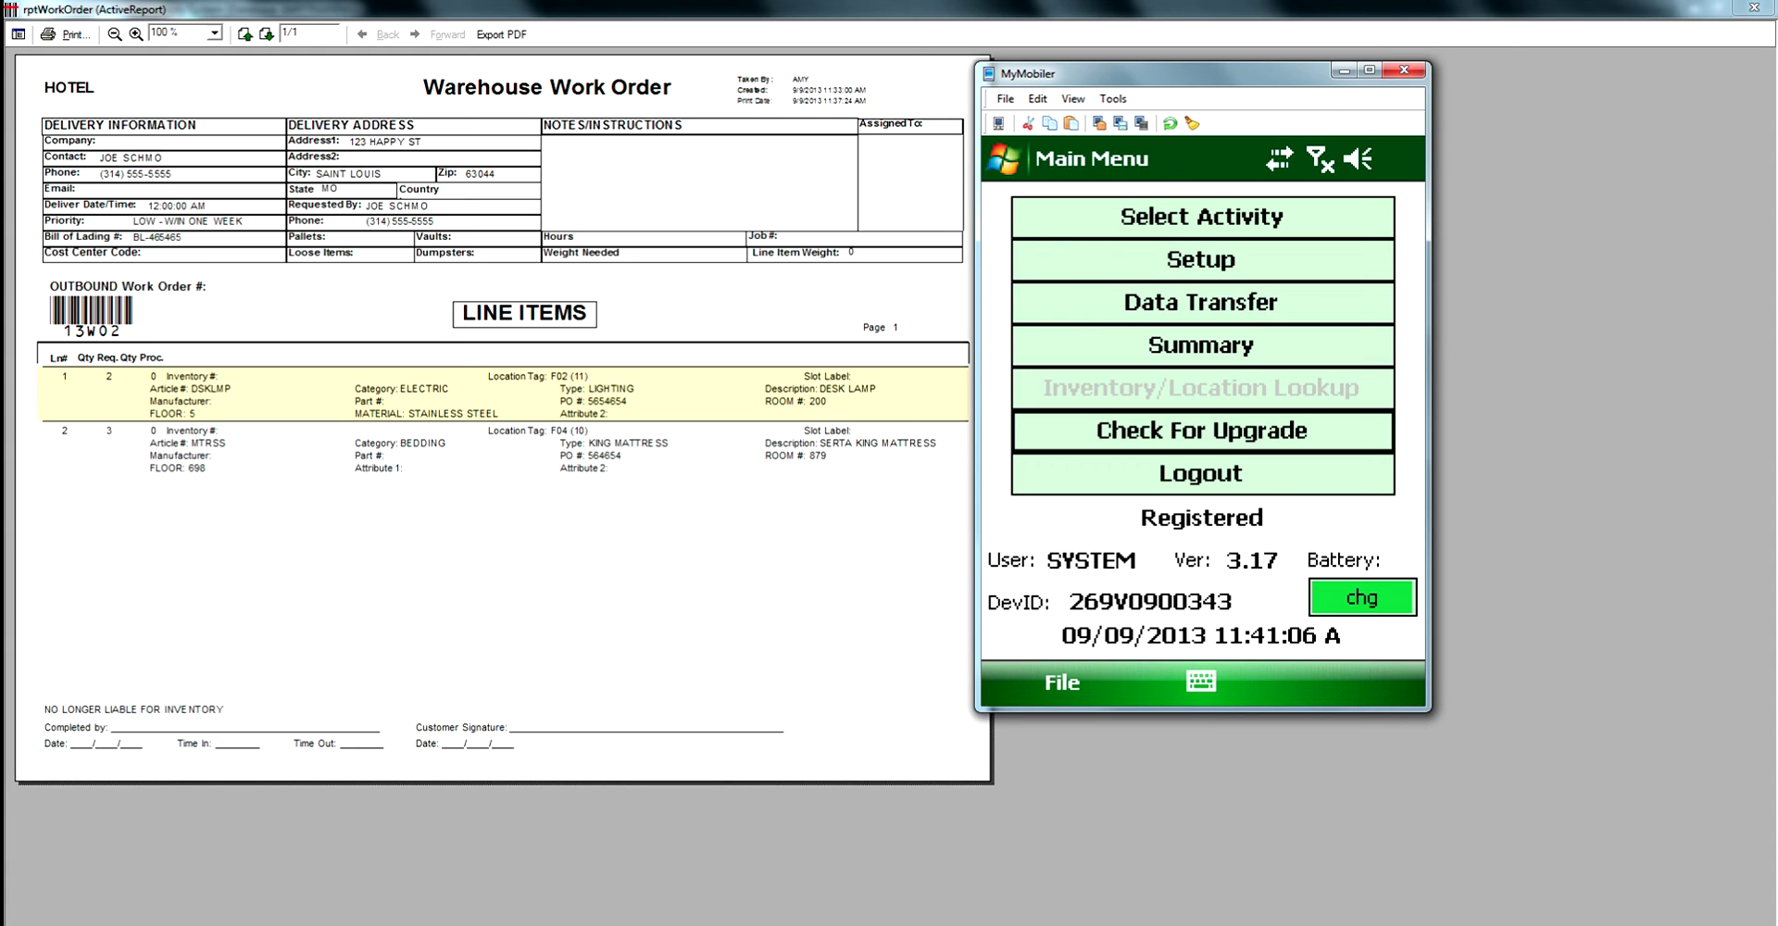
left_click(1202, 259)
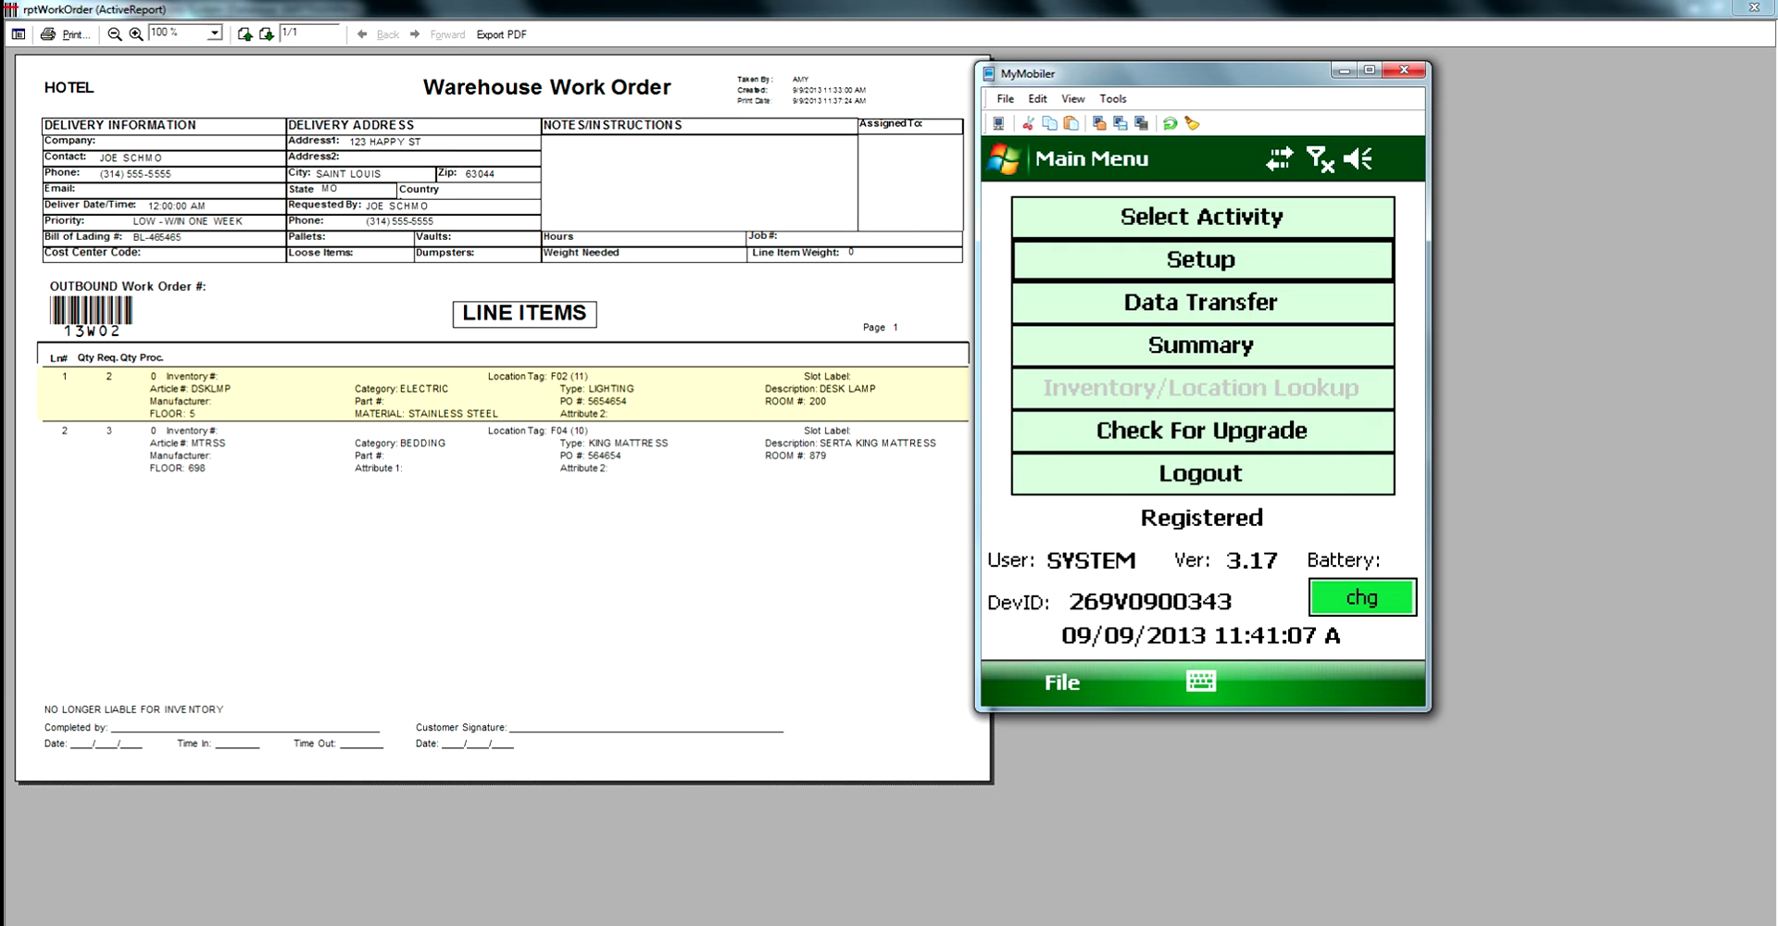
left_click(1202, 452)
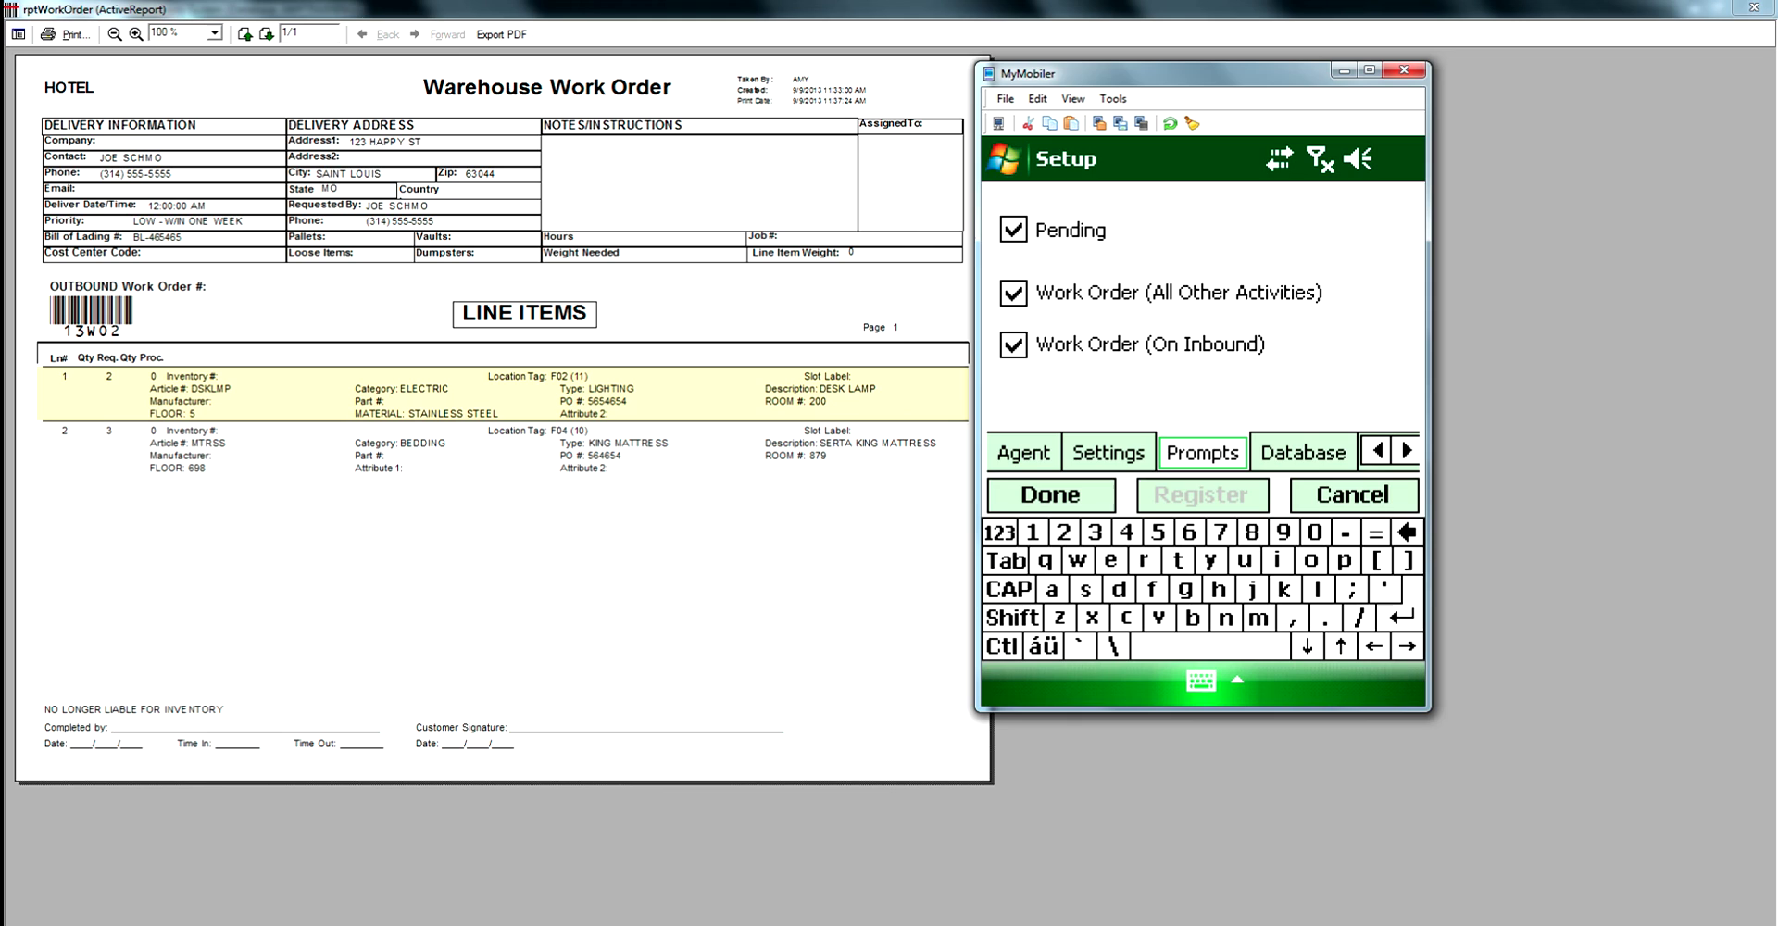
left_click(1050, 495)
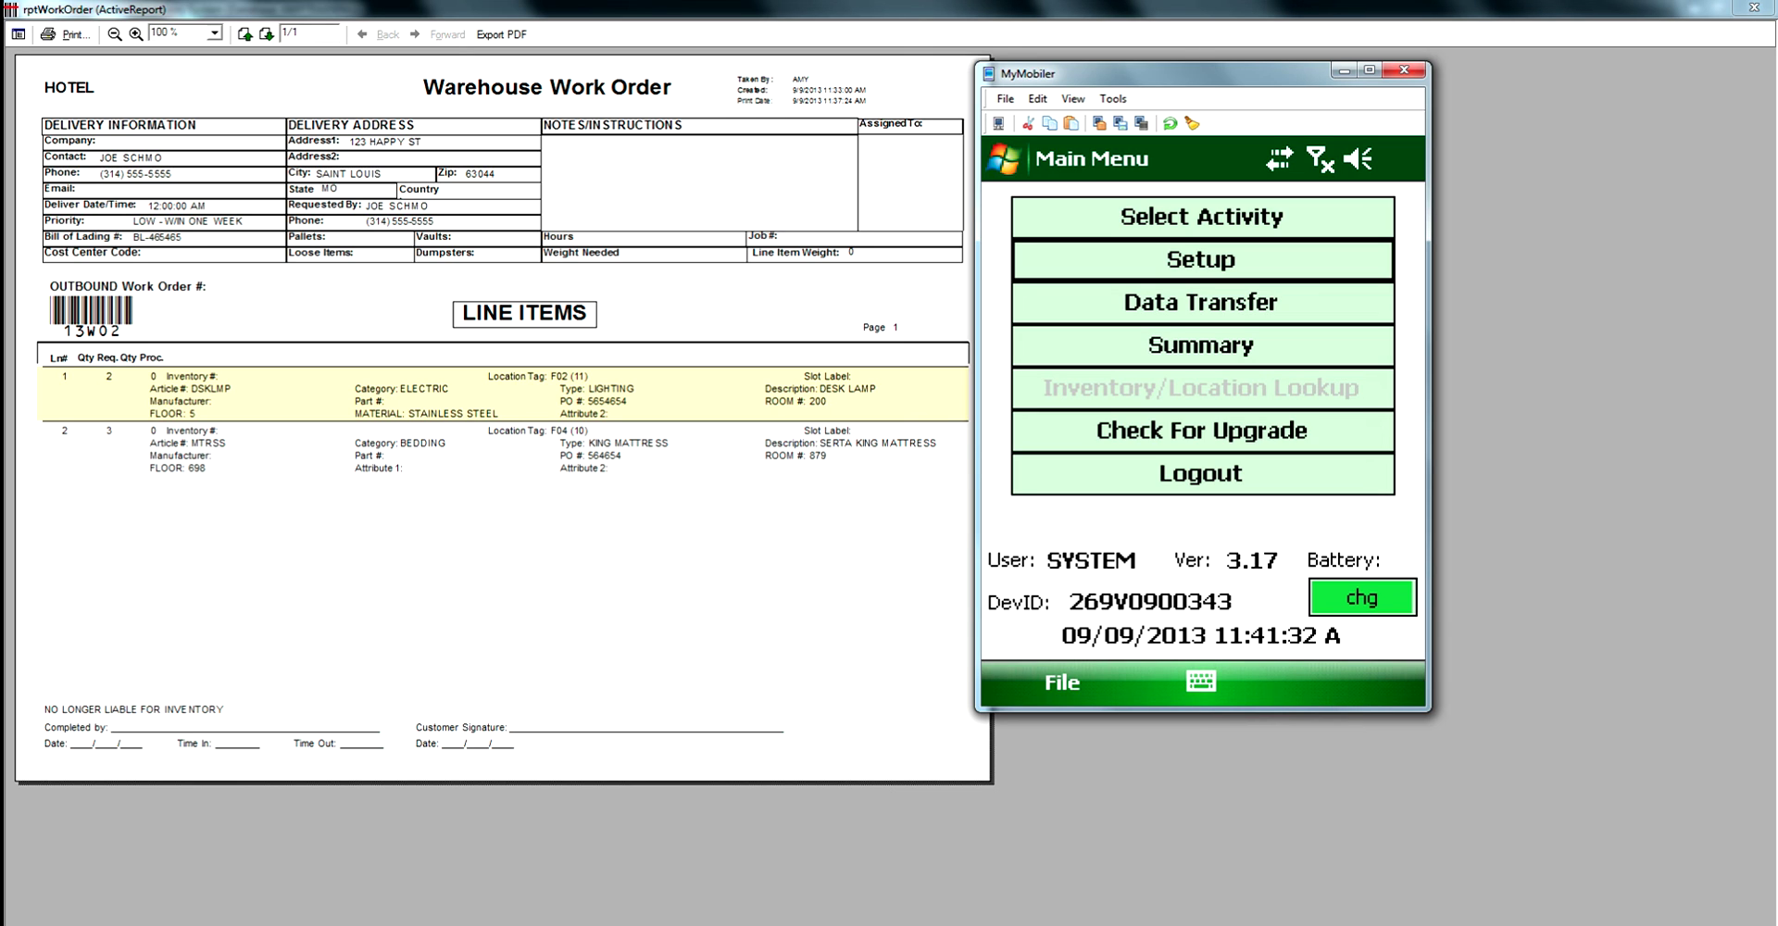
left_click(1344, 71)
left_click(1753, 8)
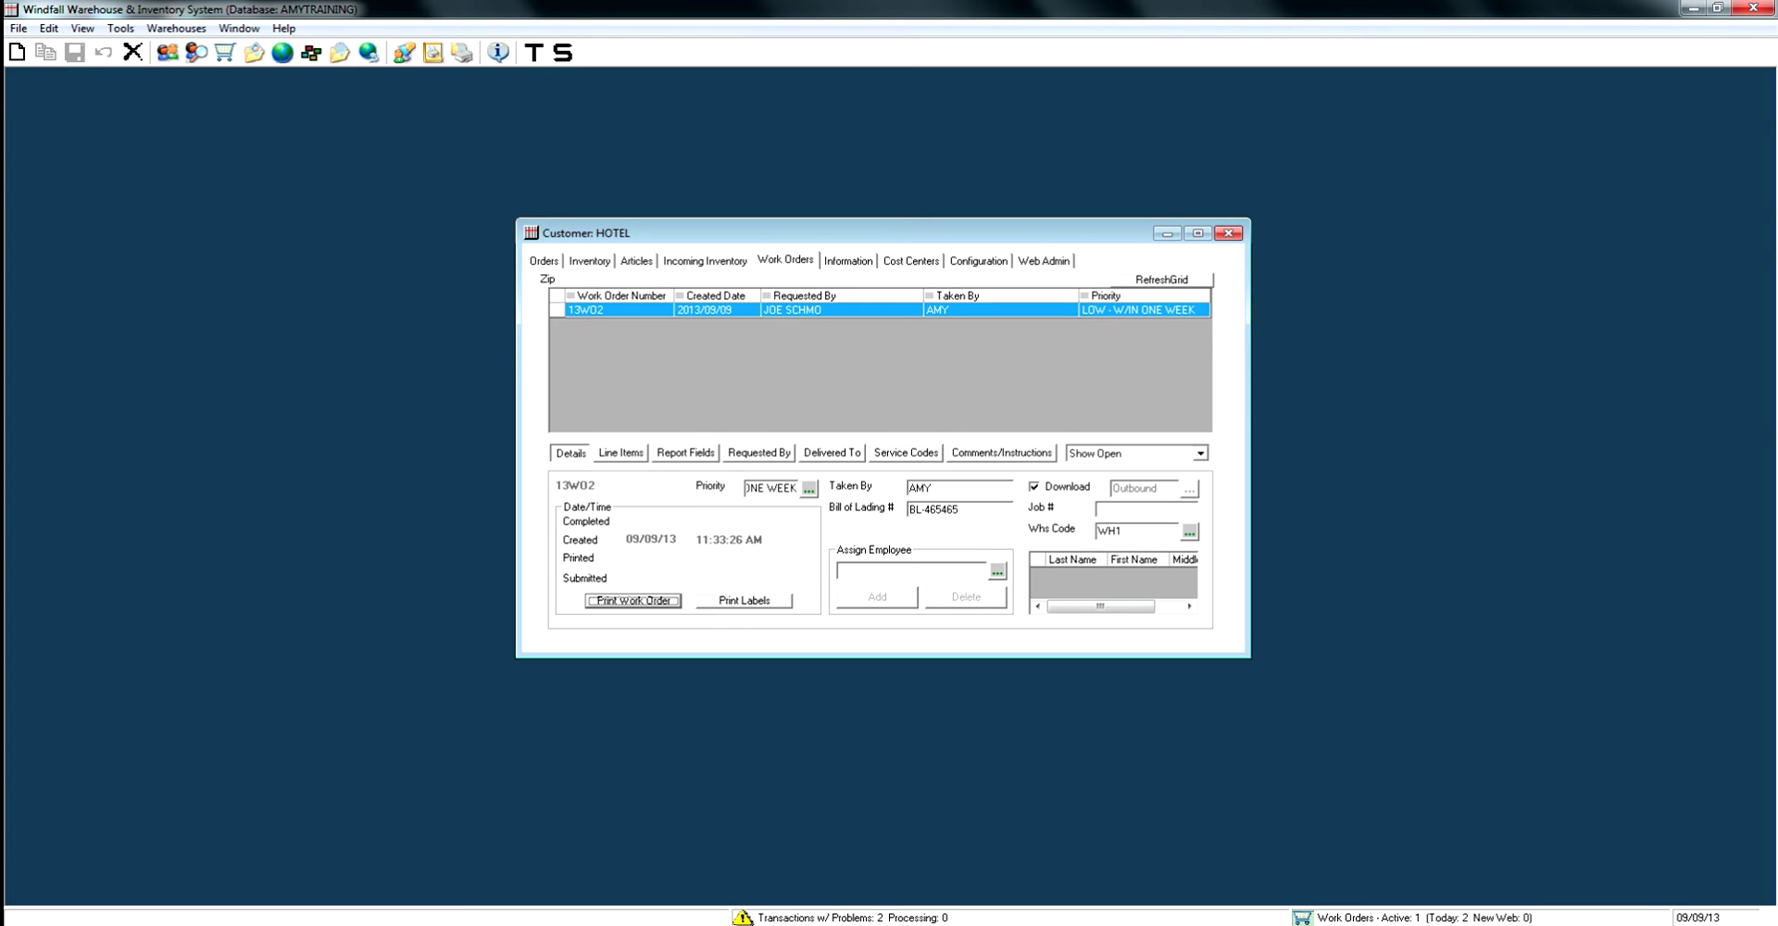
Set DSKLMP Quantity Processed to 2 with Location Out 3rd Party Carrier UPS on Line Items.
left_click(622, 452)
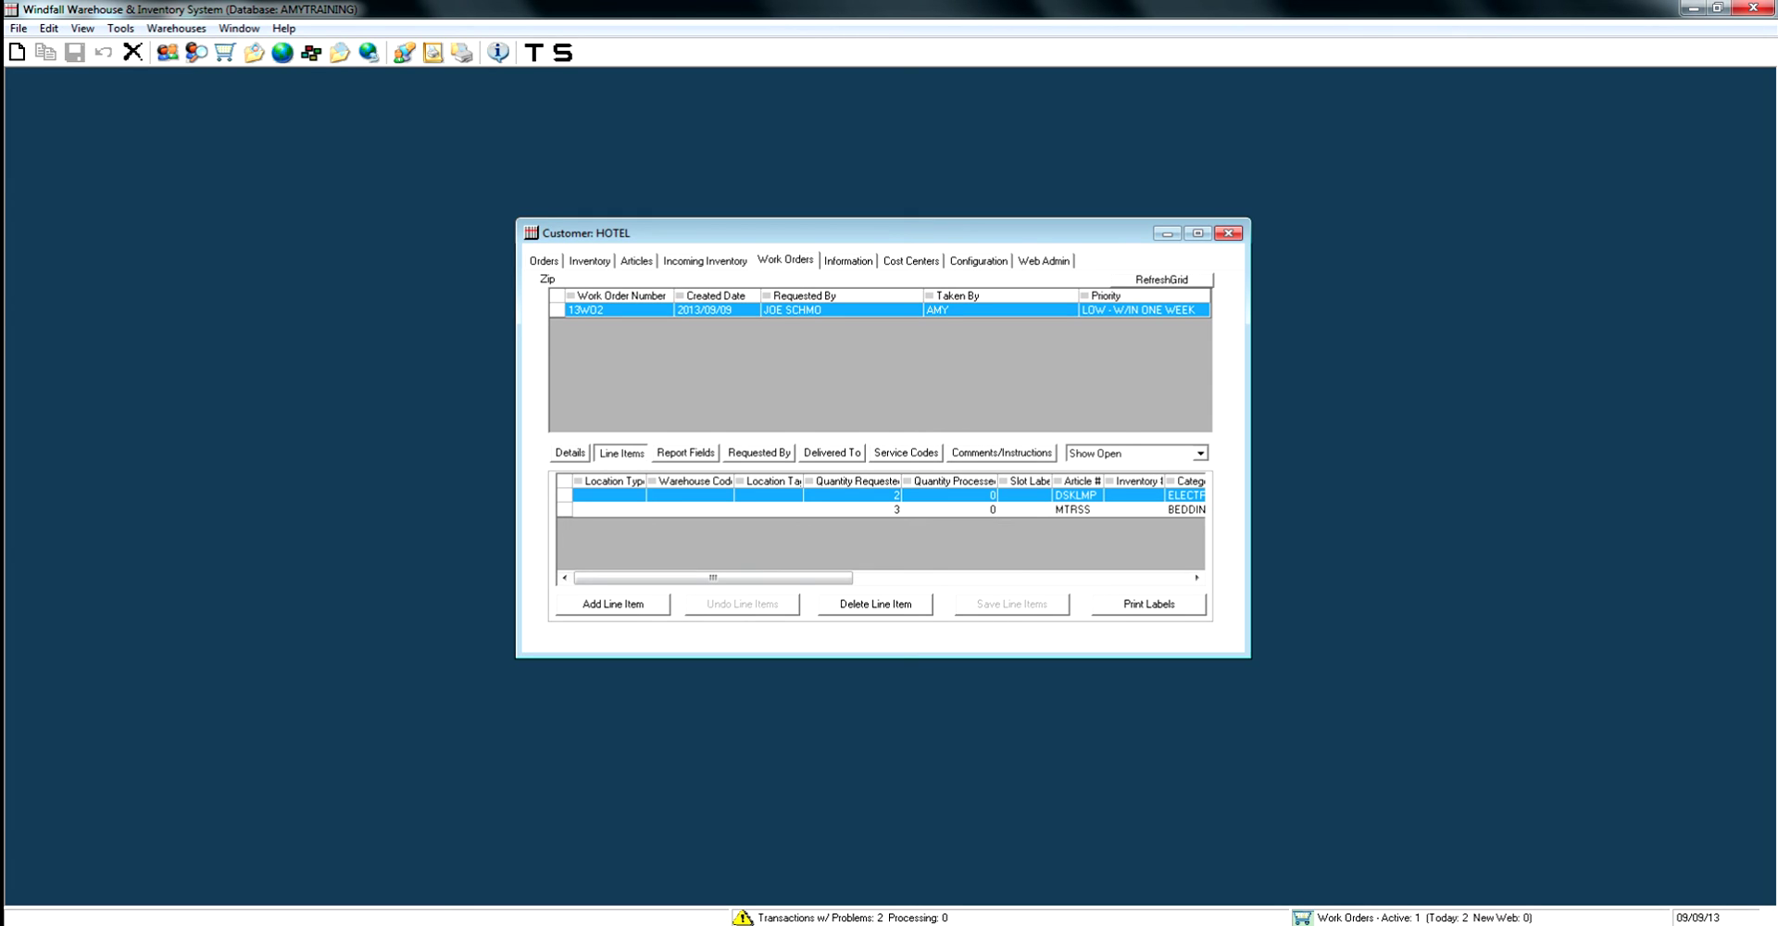
left_click(949, 495)
type("2")
key("Return")
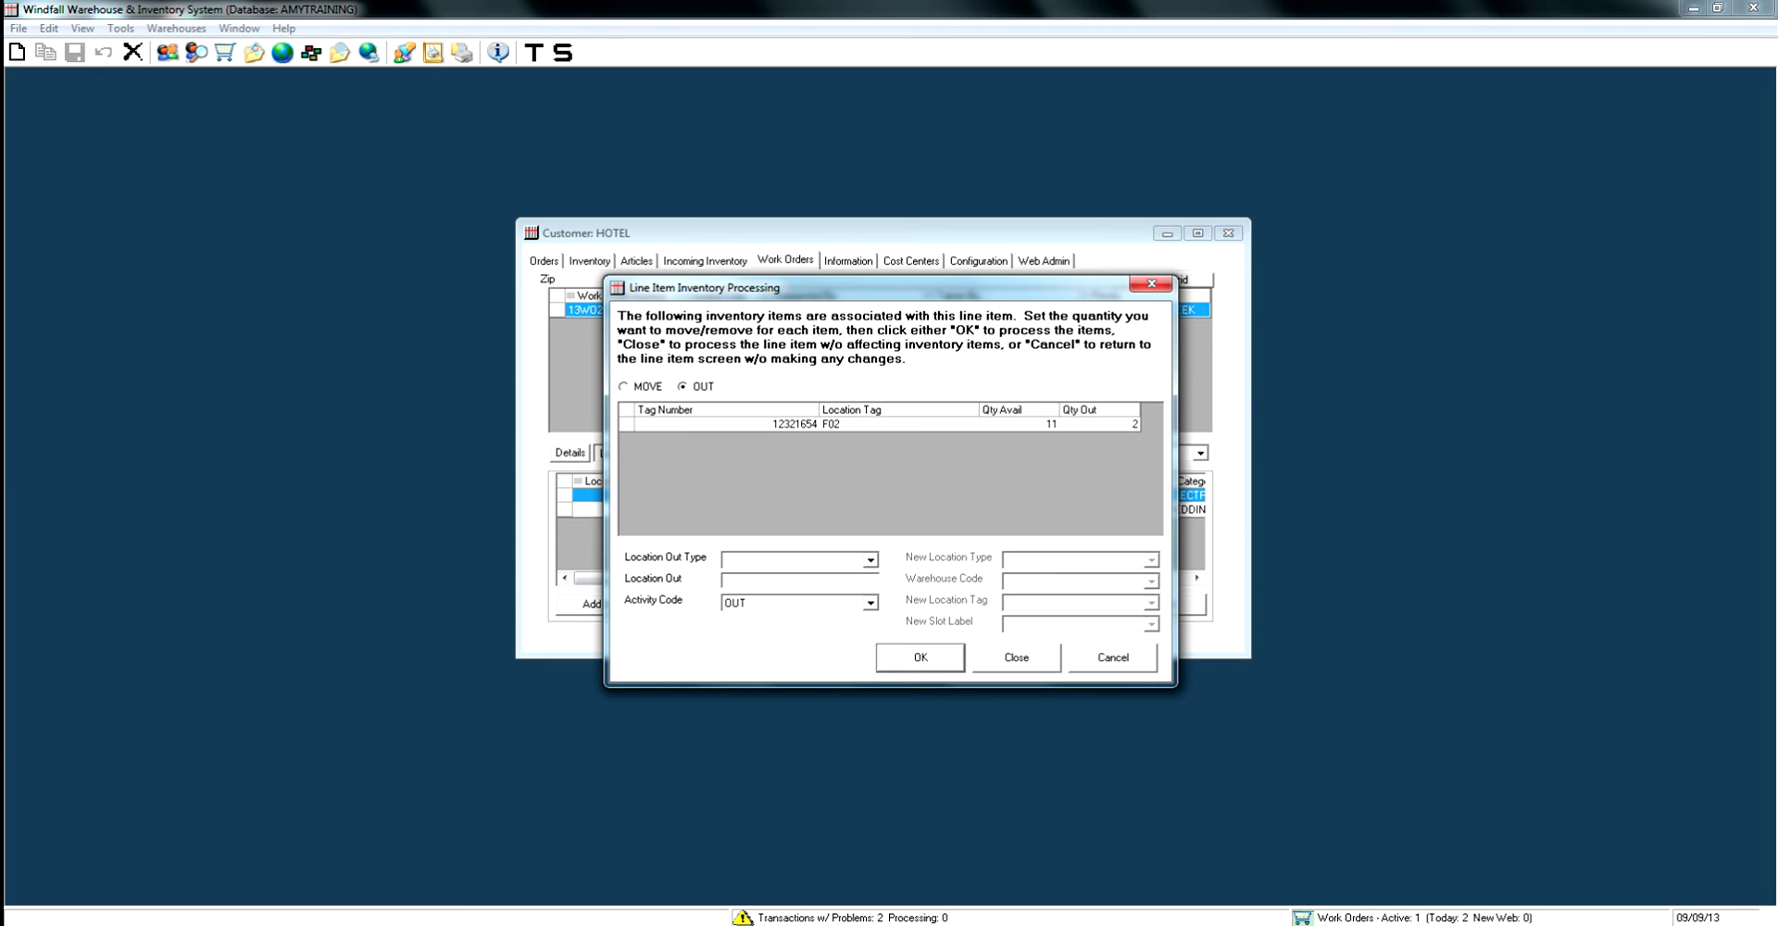
key("alt+Down")
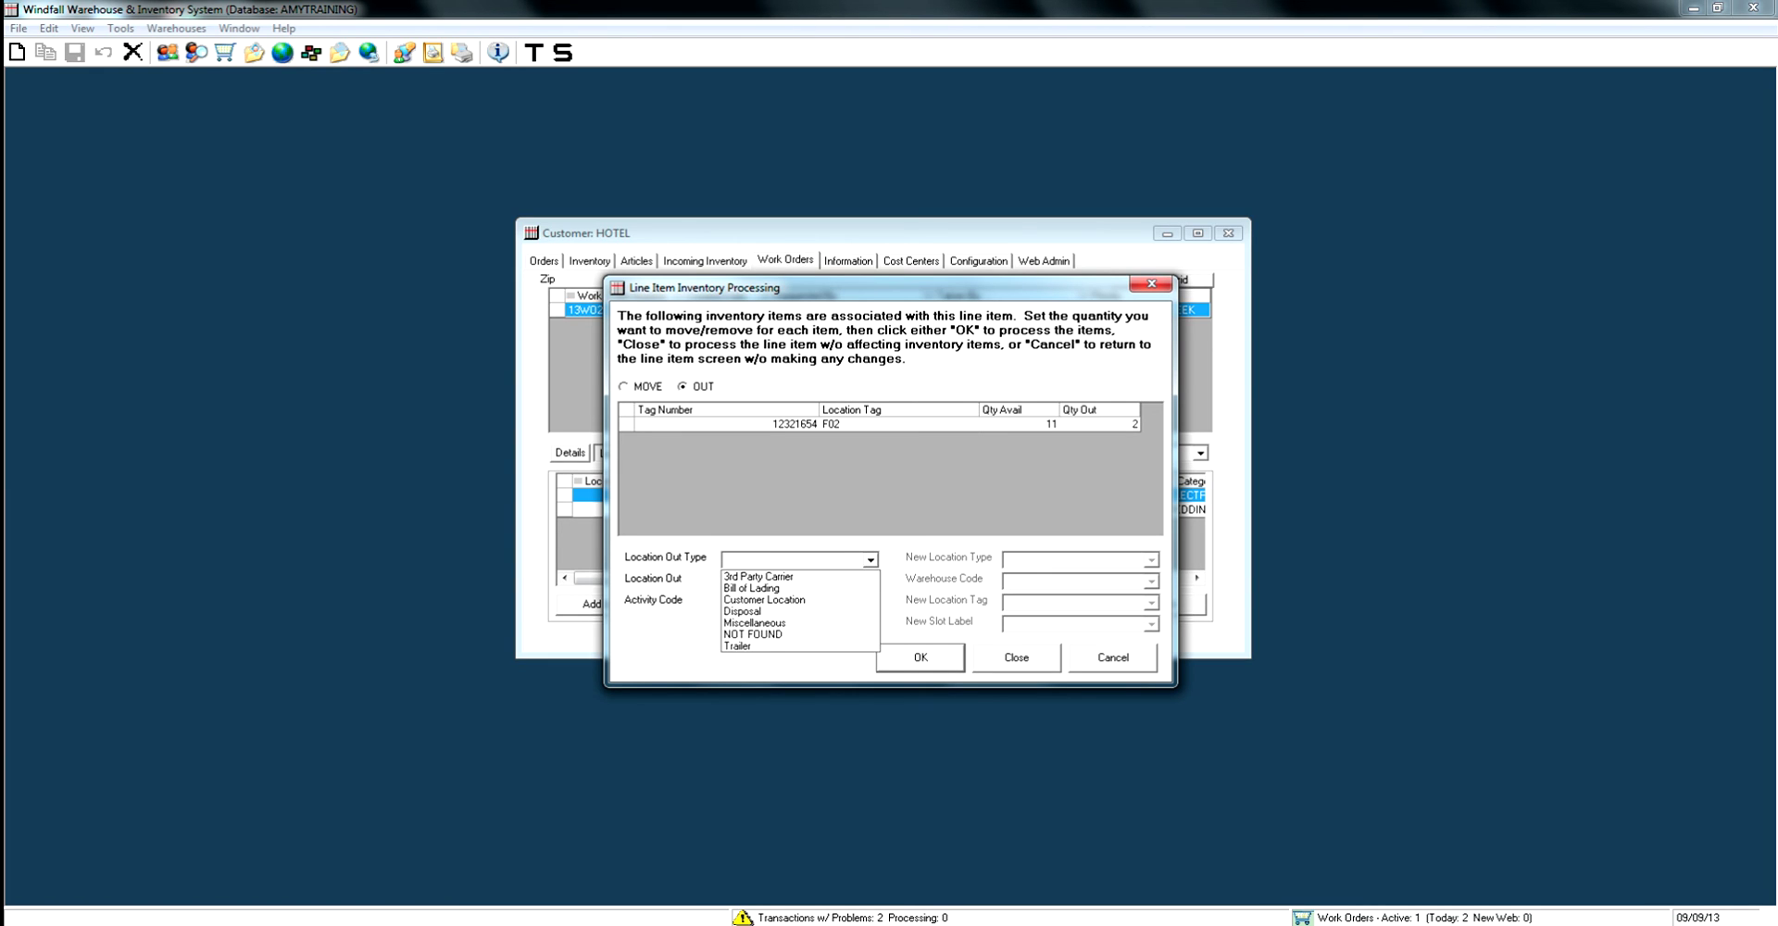
key("Down")
key("Return")
left_click(727, 580)
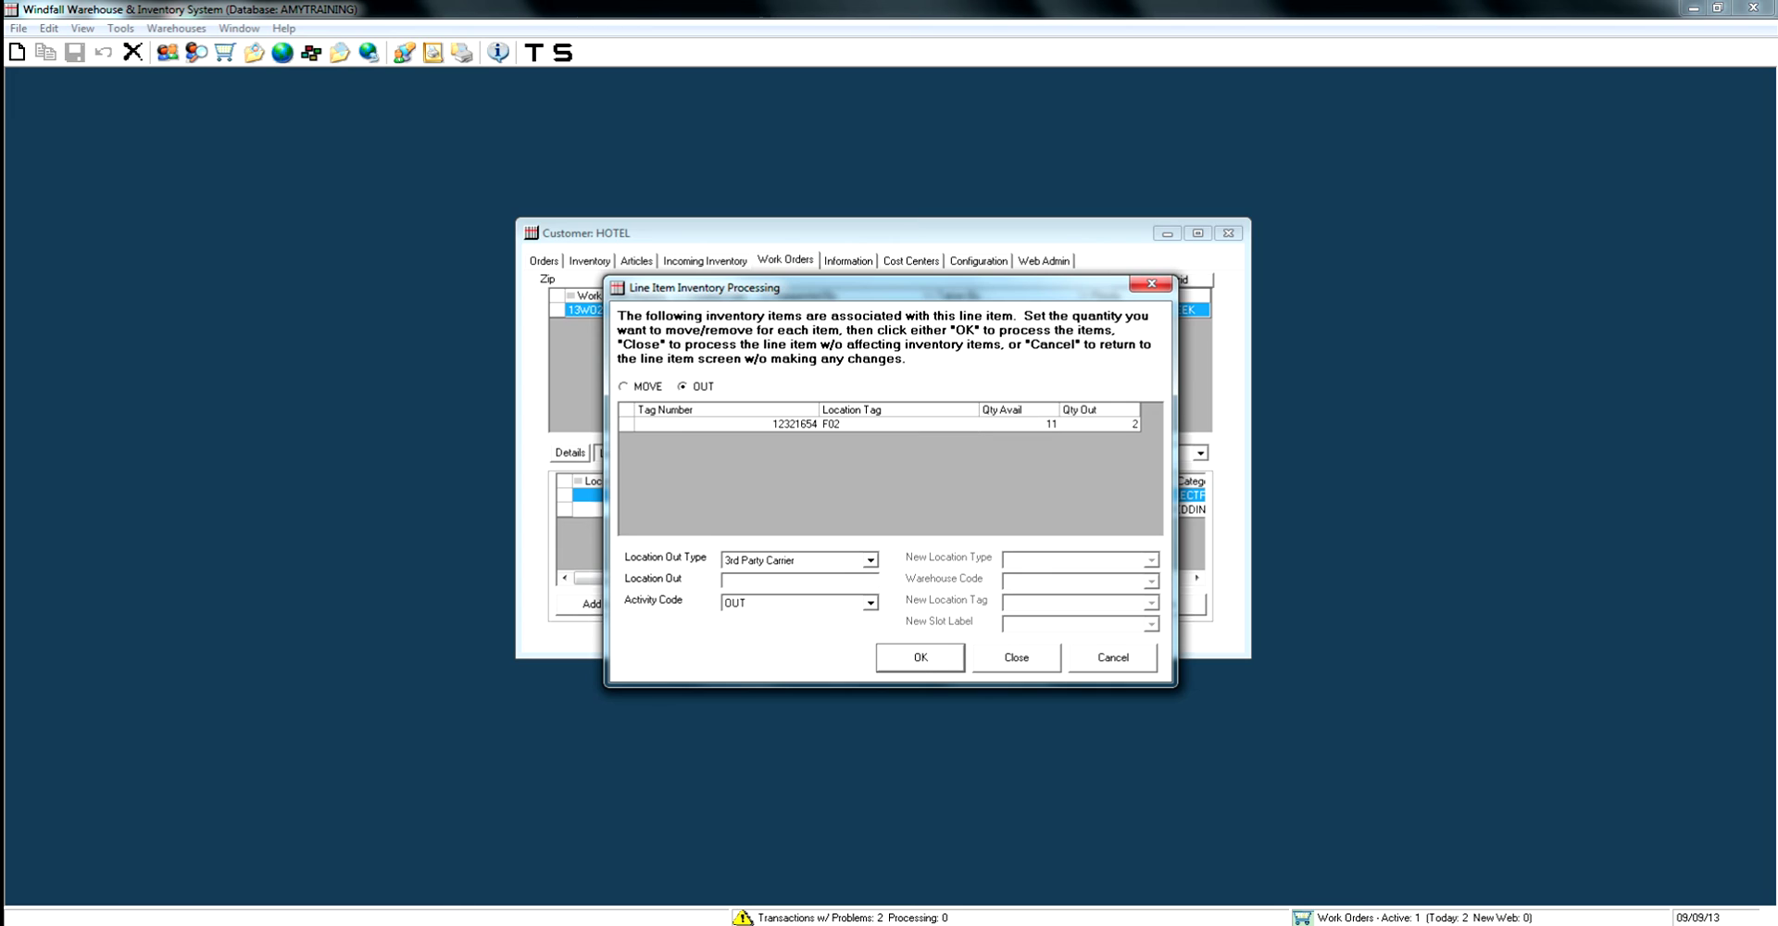
type("UPS")
key("Return")
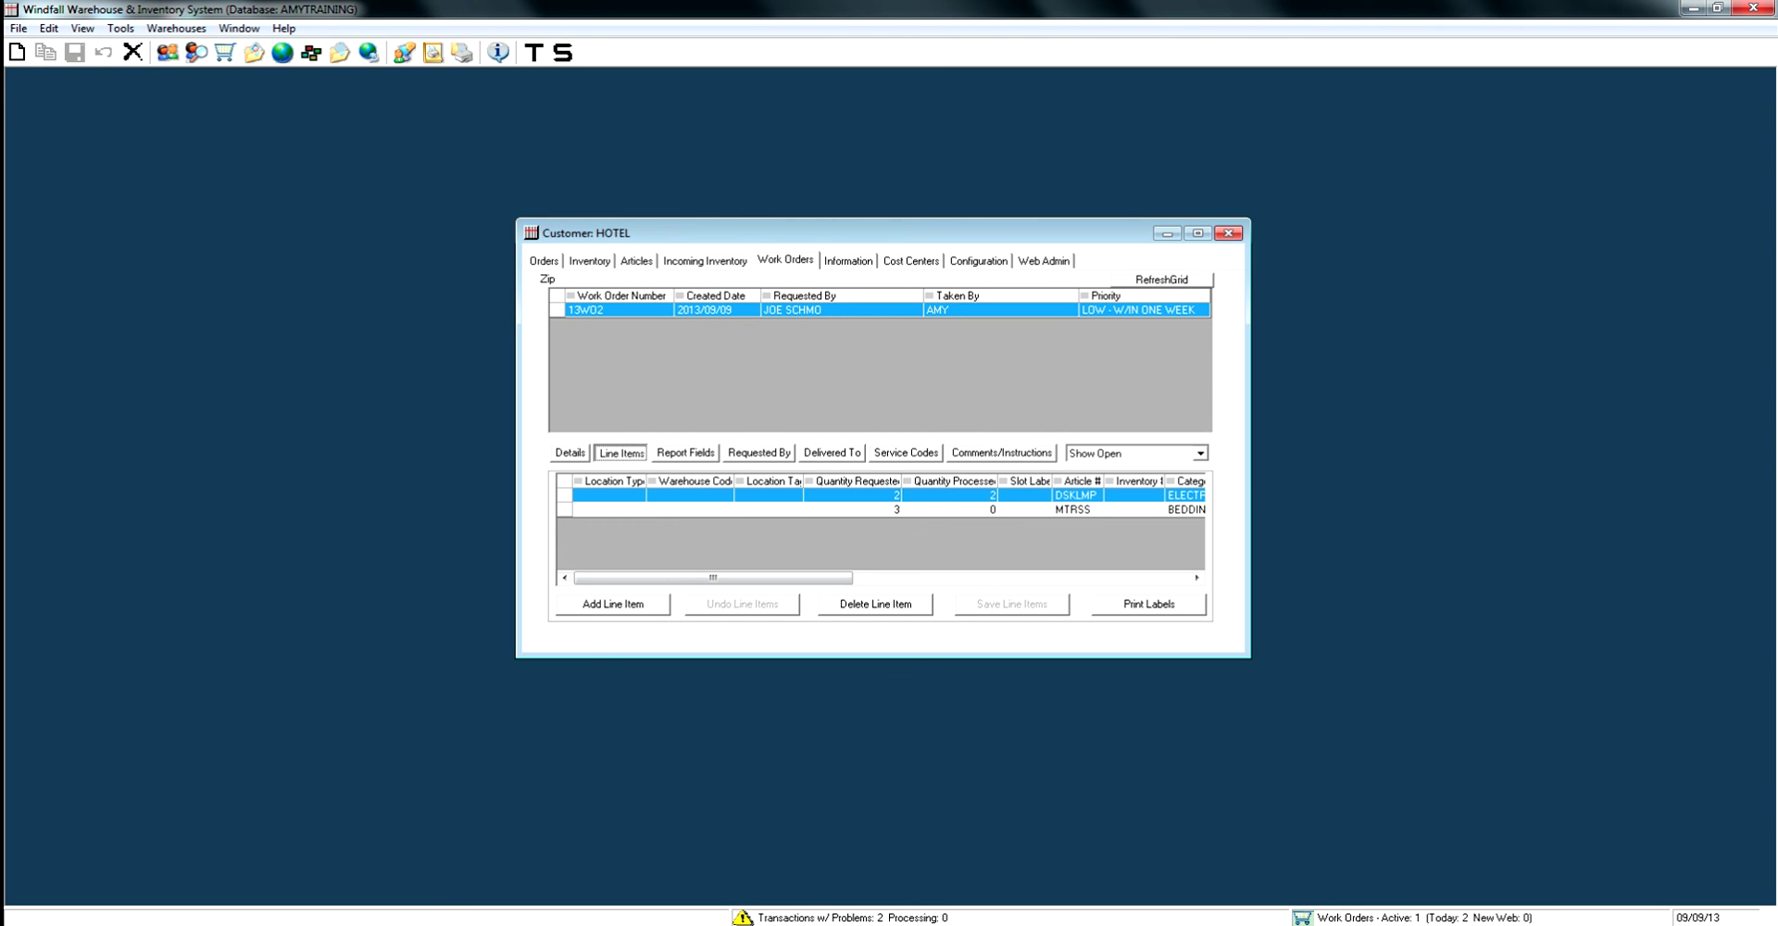
Set MTRSS Quantity Processed to 3 and tick Qty Out on its three tag rows.
left_click(949, 509)
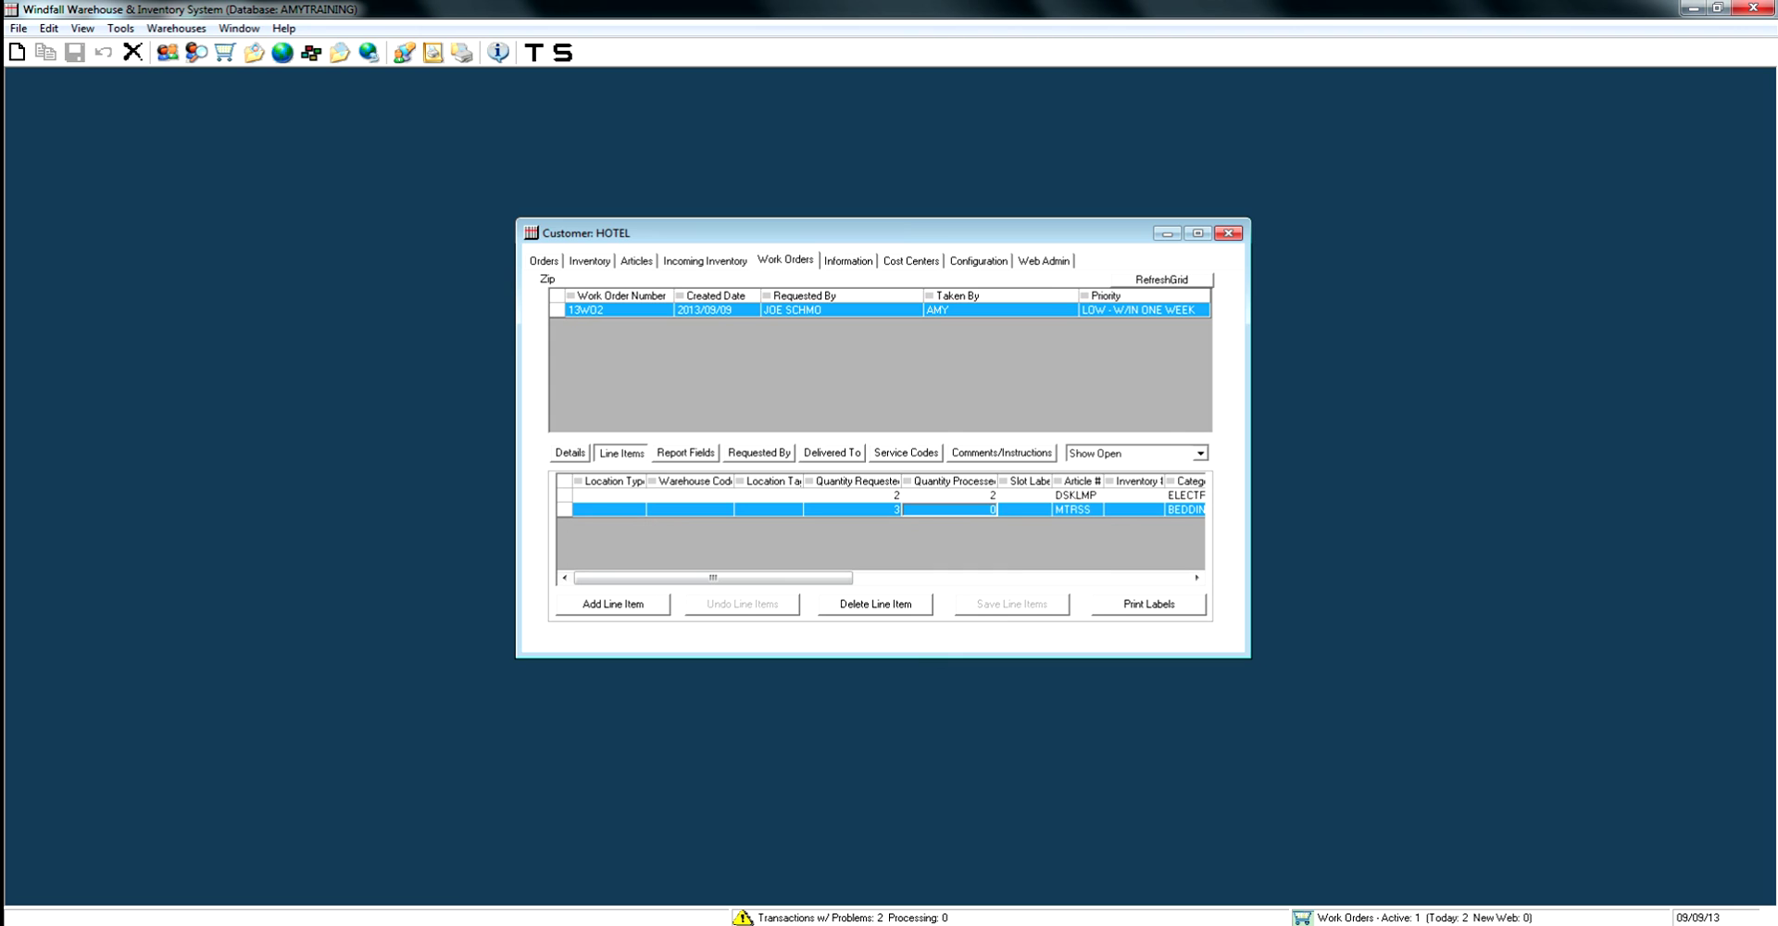
type("3")
key("Return")
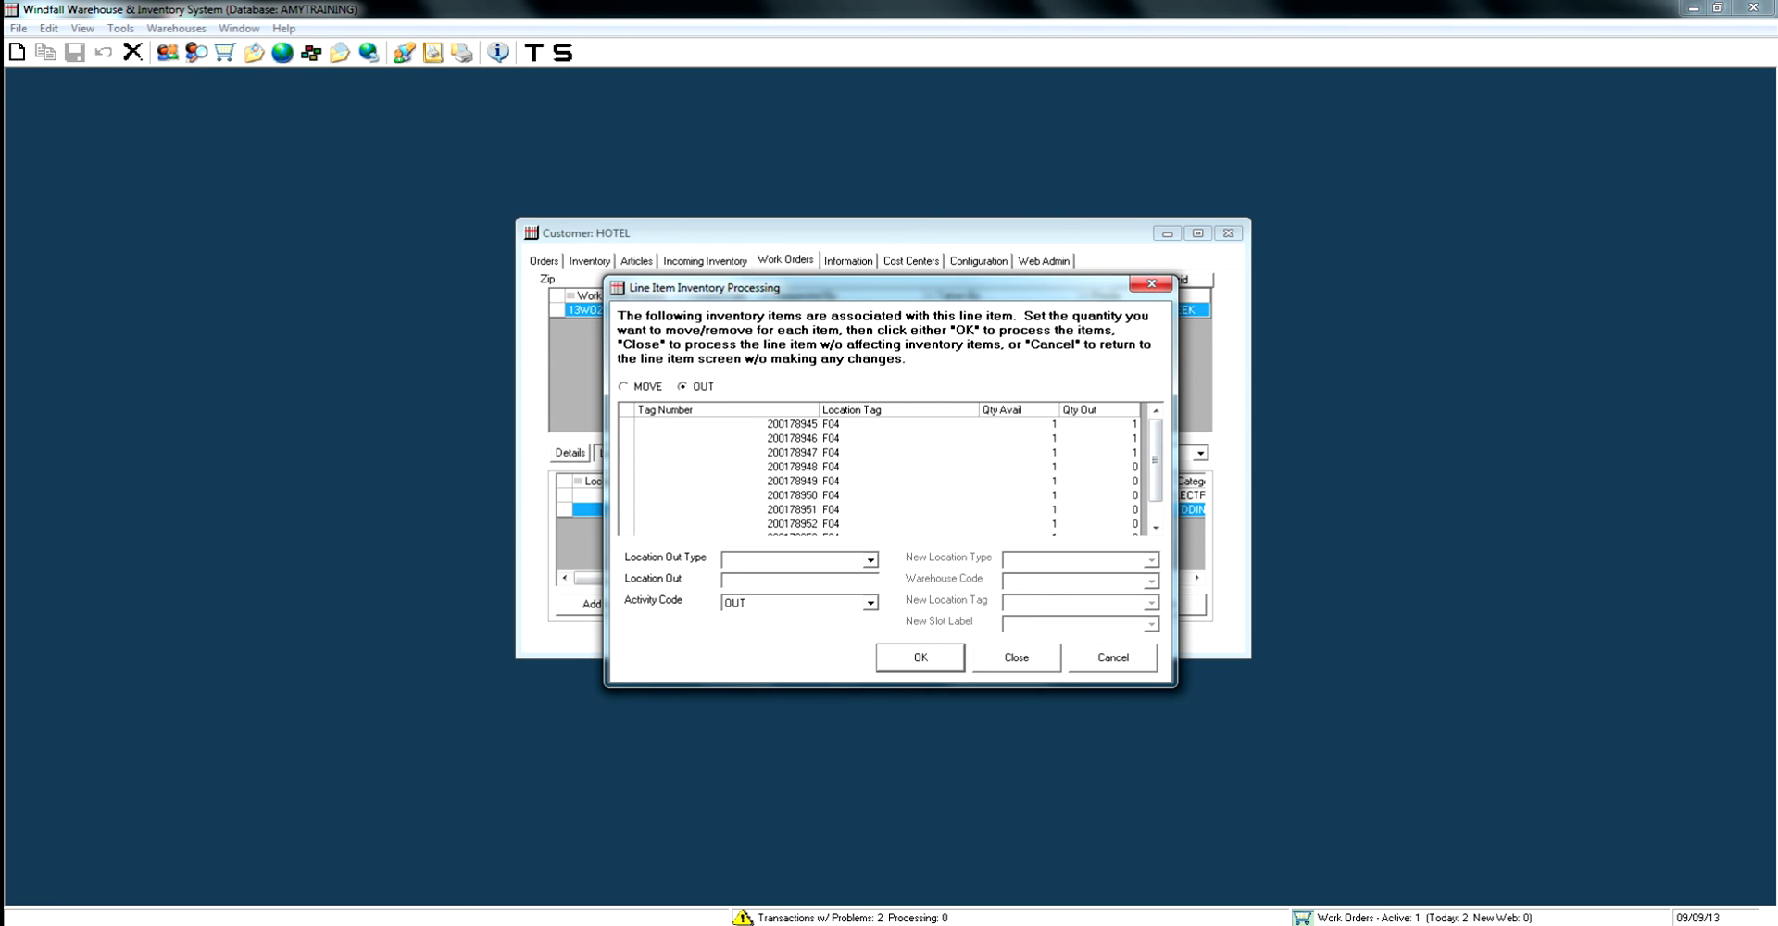
left_click(1101, 424)
left_click(1101, 438)
left_click(1101, 452)
Send the mattresses out via 3rd Party Carrier UPS, then switch to listing closed work orders.
key("Tab")
key("alt+Down")
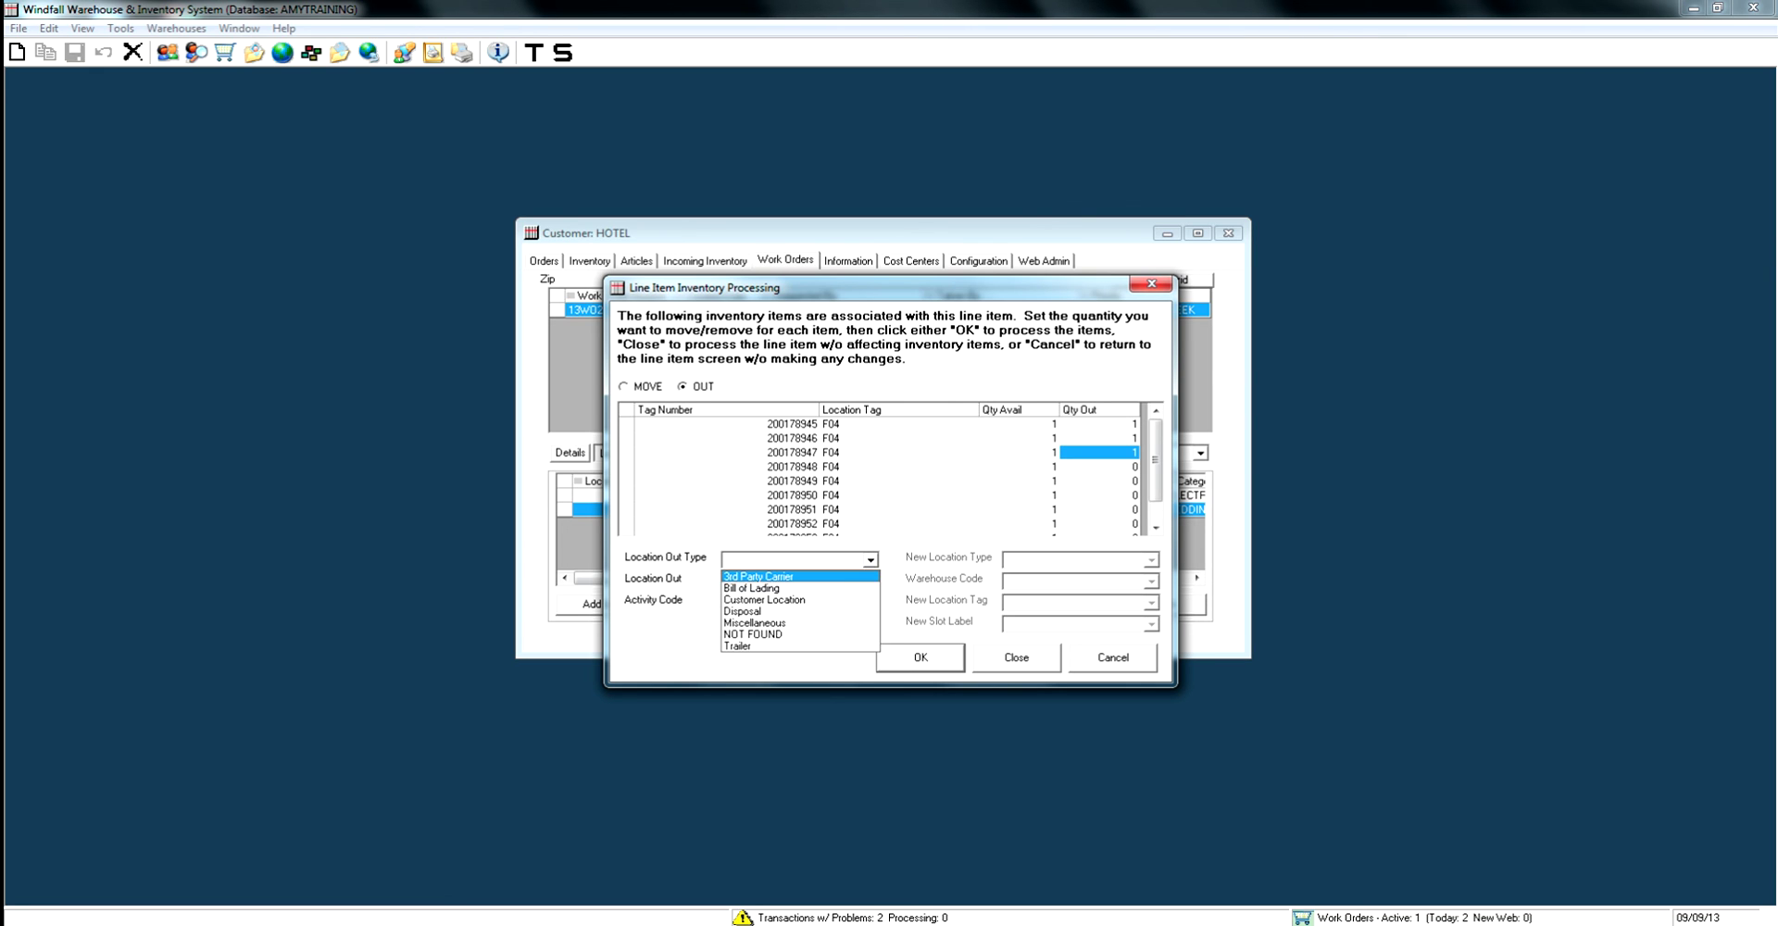
key("Return")
key("Tab")
type("UPS")
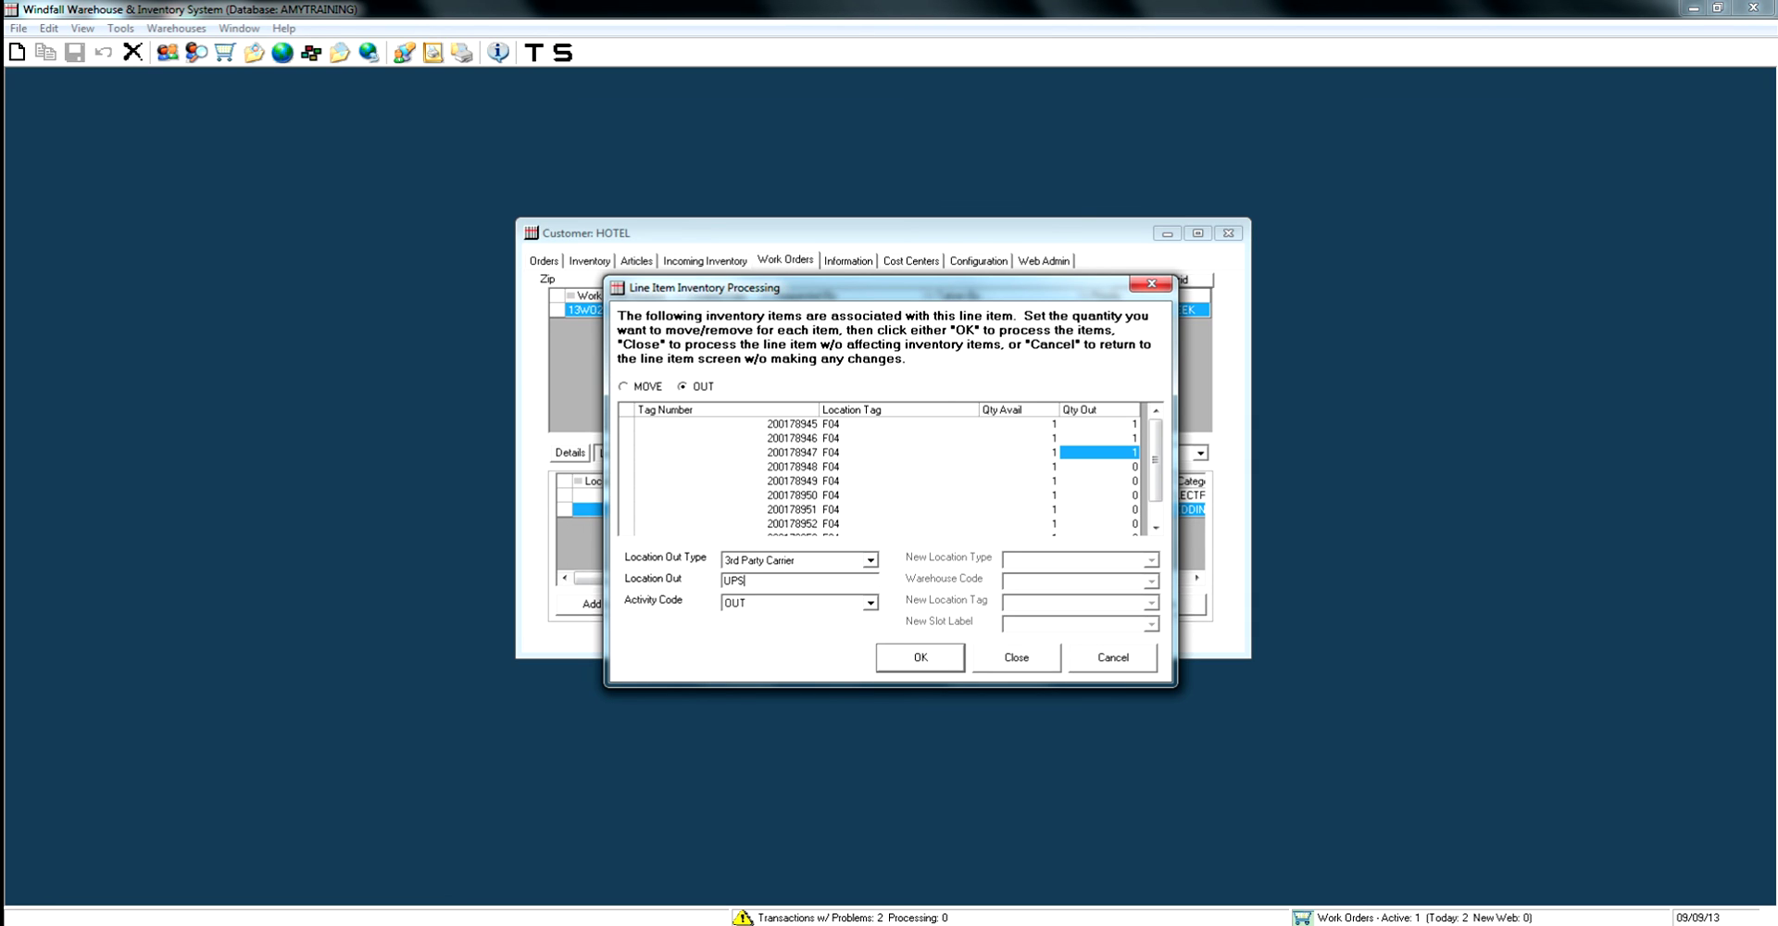
key("Return")
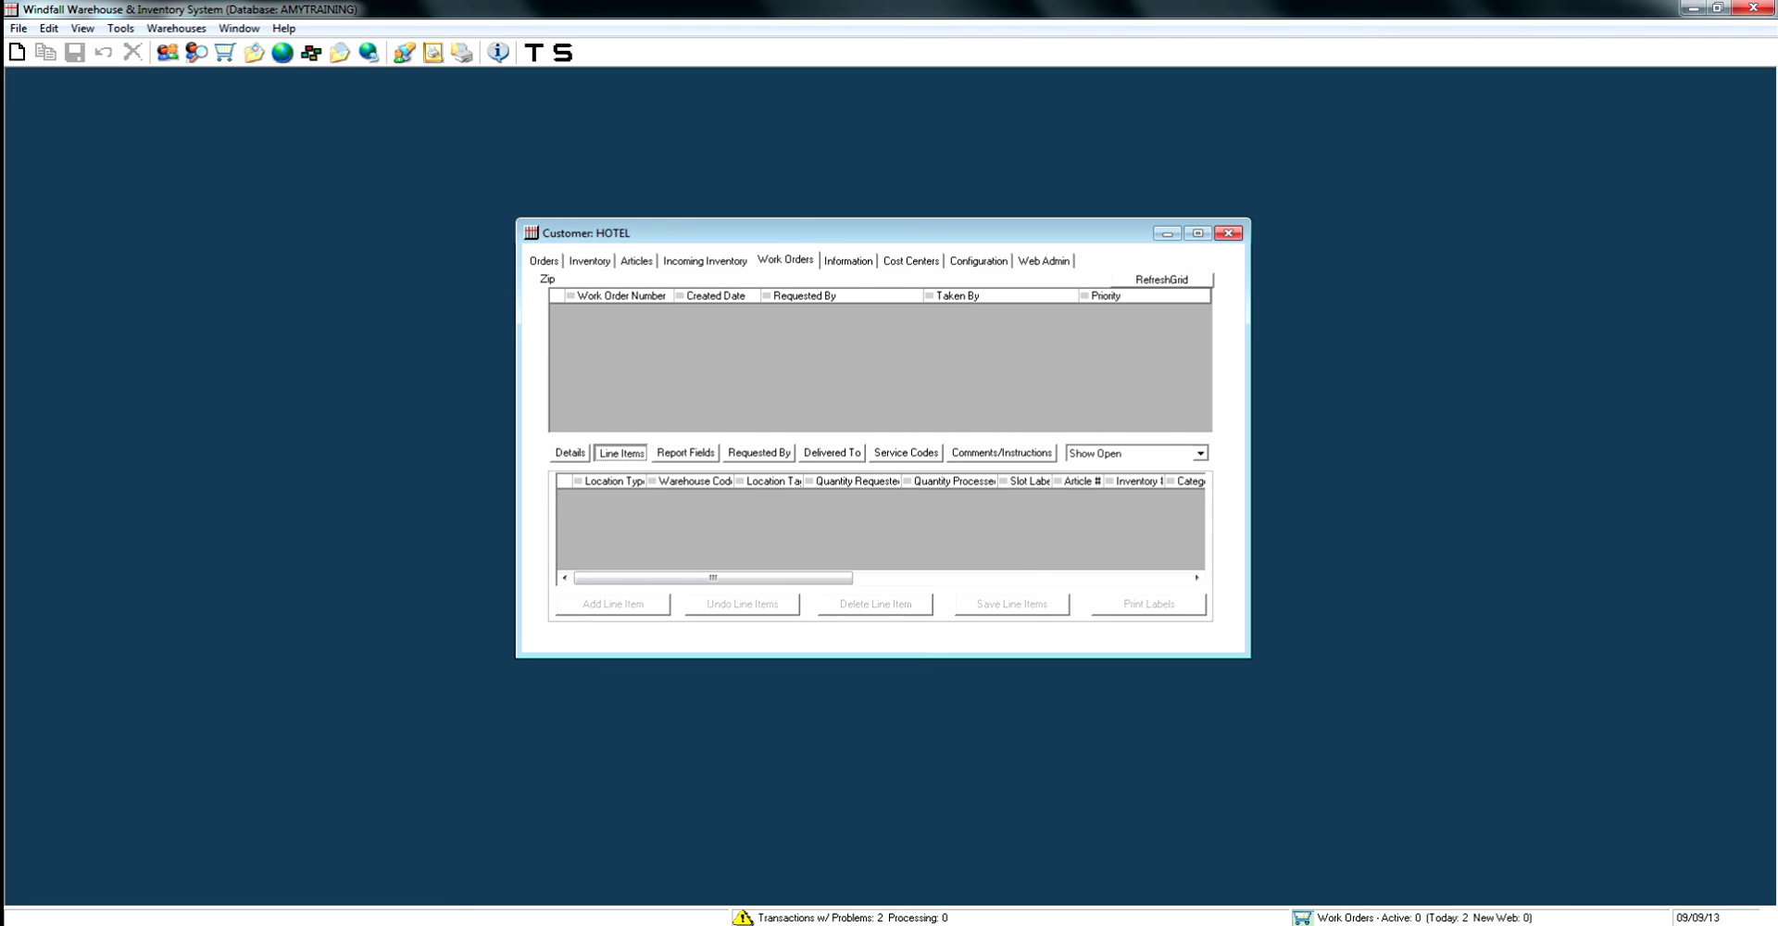
key("alt+Down")
key("Down")
key("Return")
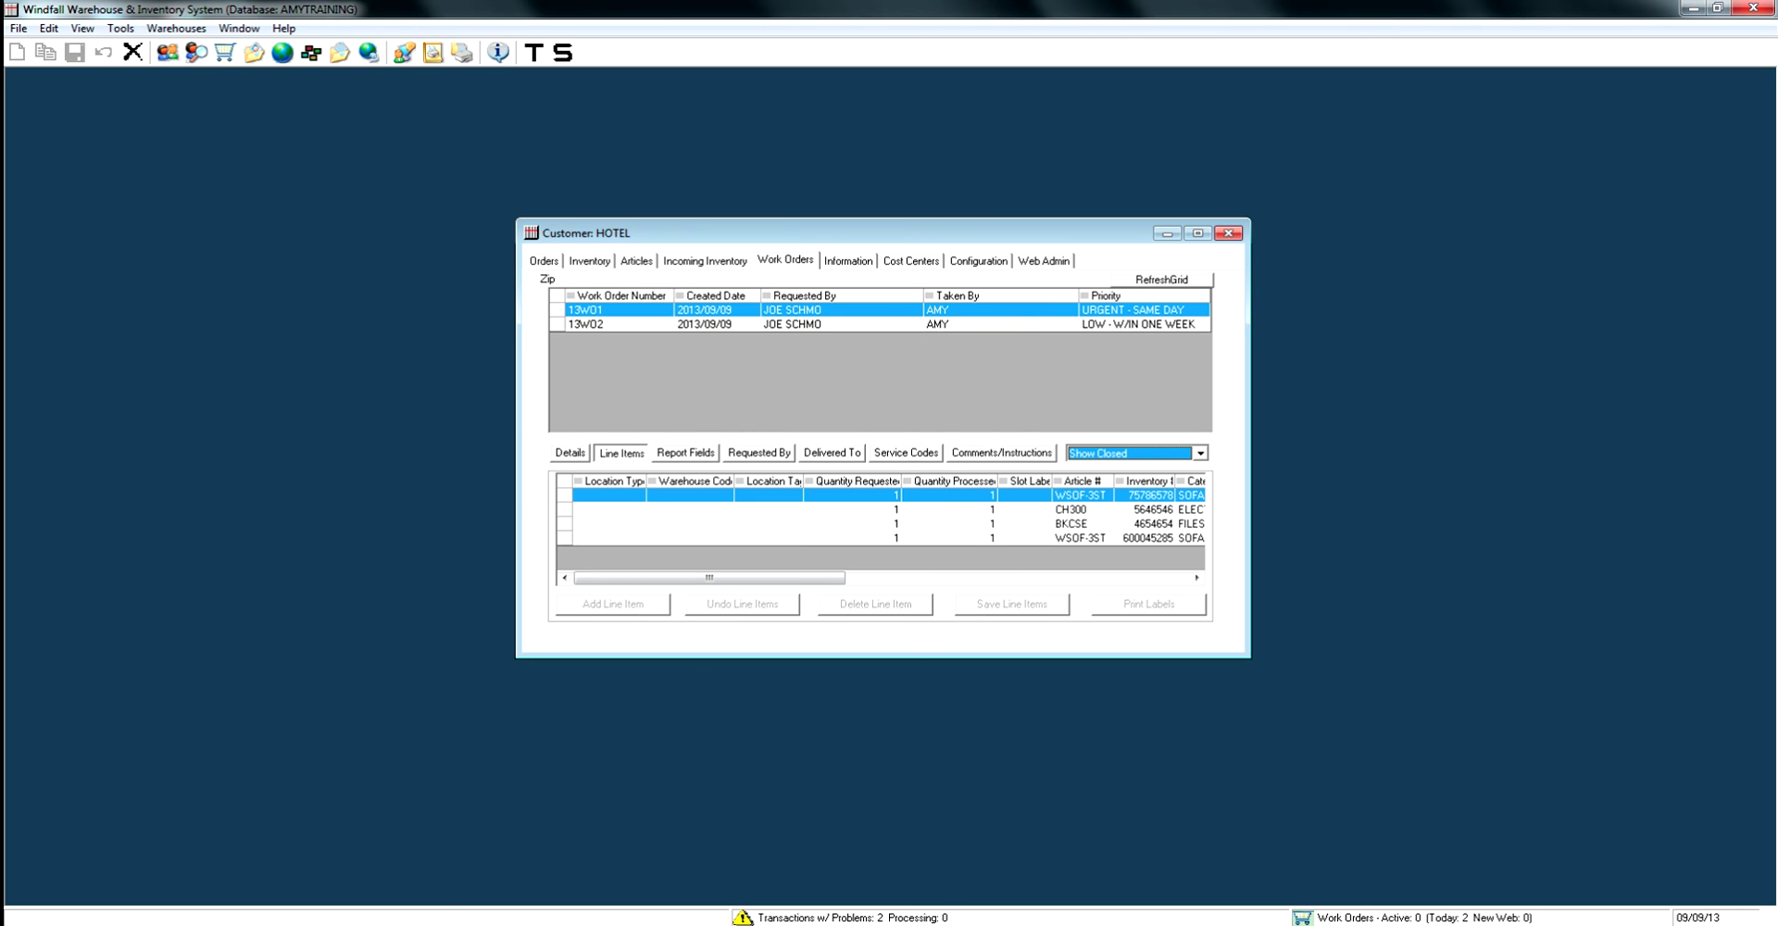
key("ctrl+shift+Tab")
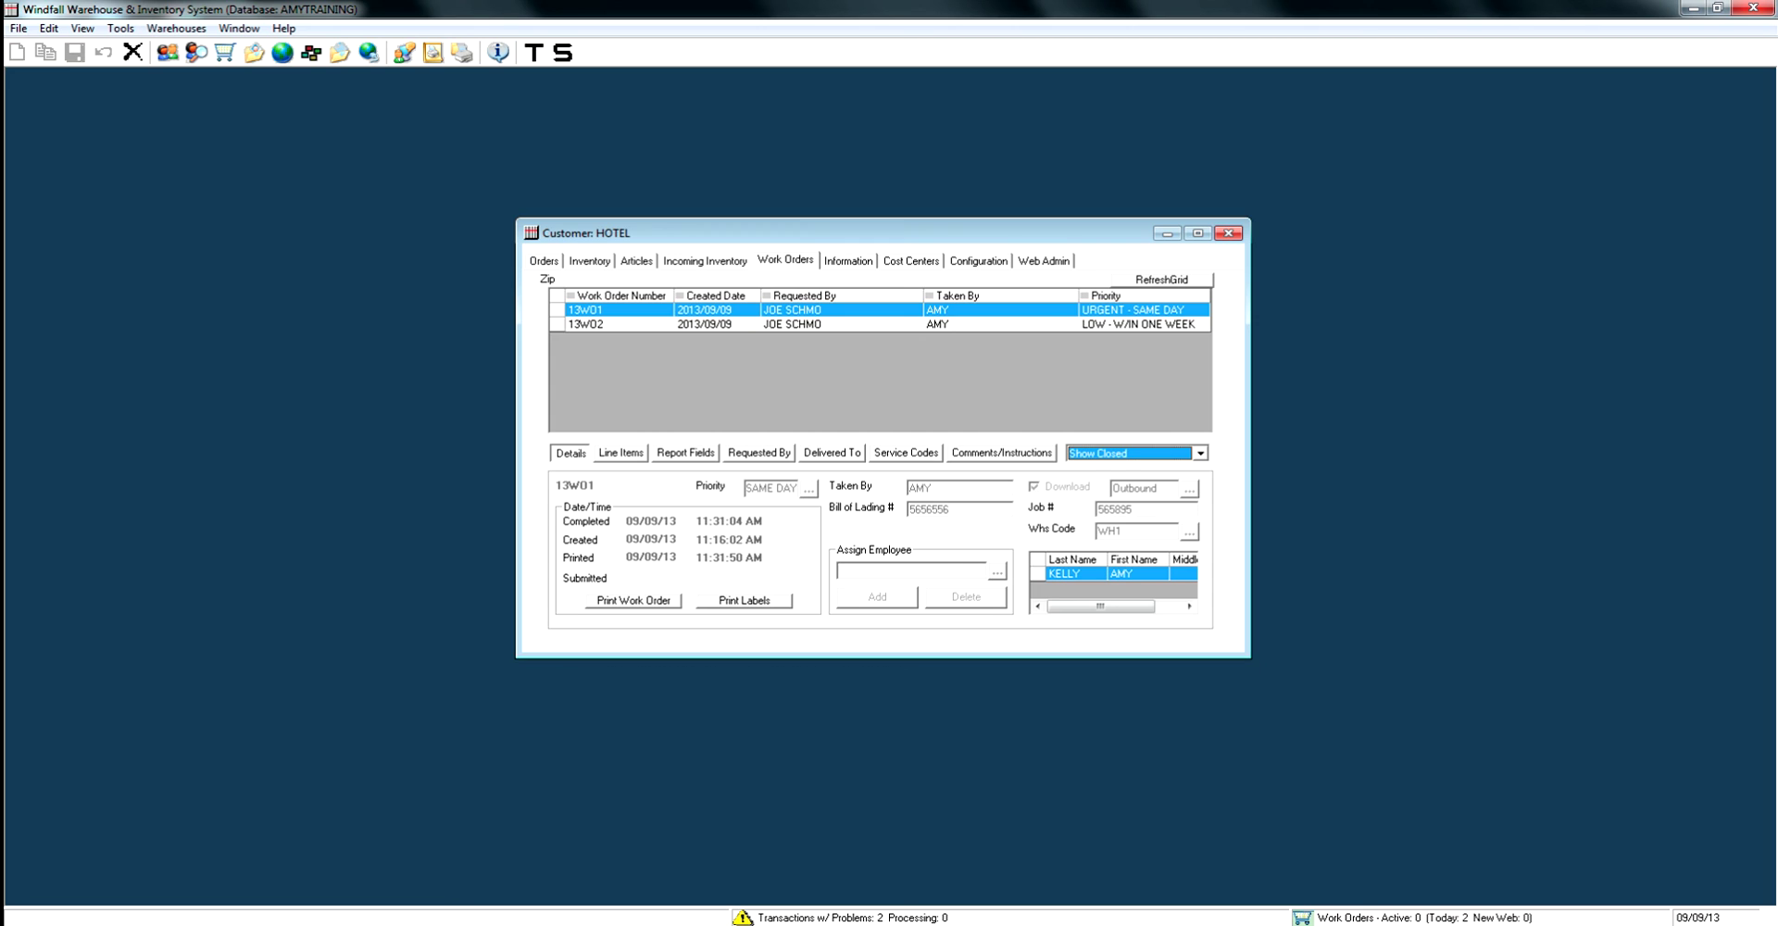
key("alt+Down")
key("Down")
key("Return")
key("alt+Down")
key("Up")
key("Up")
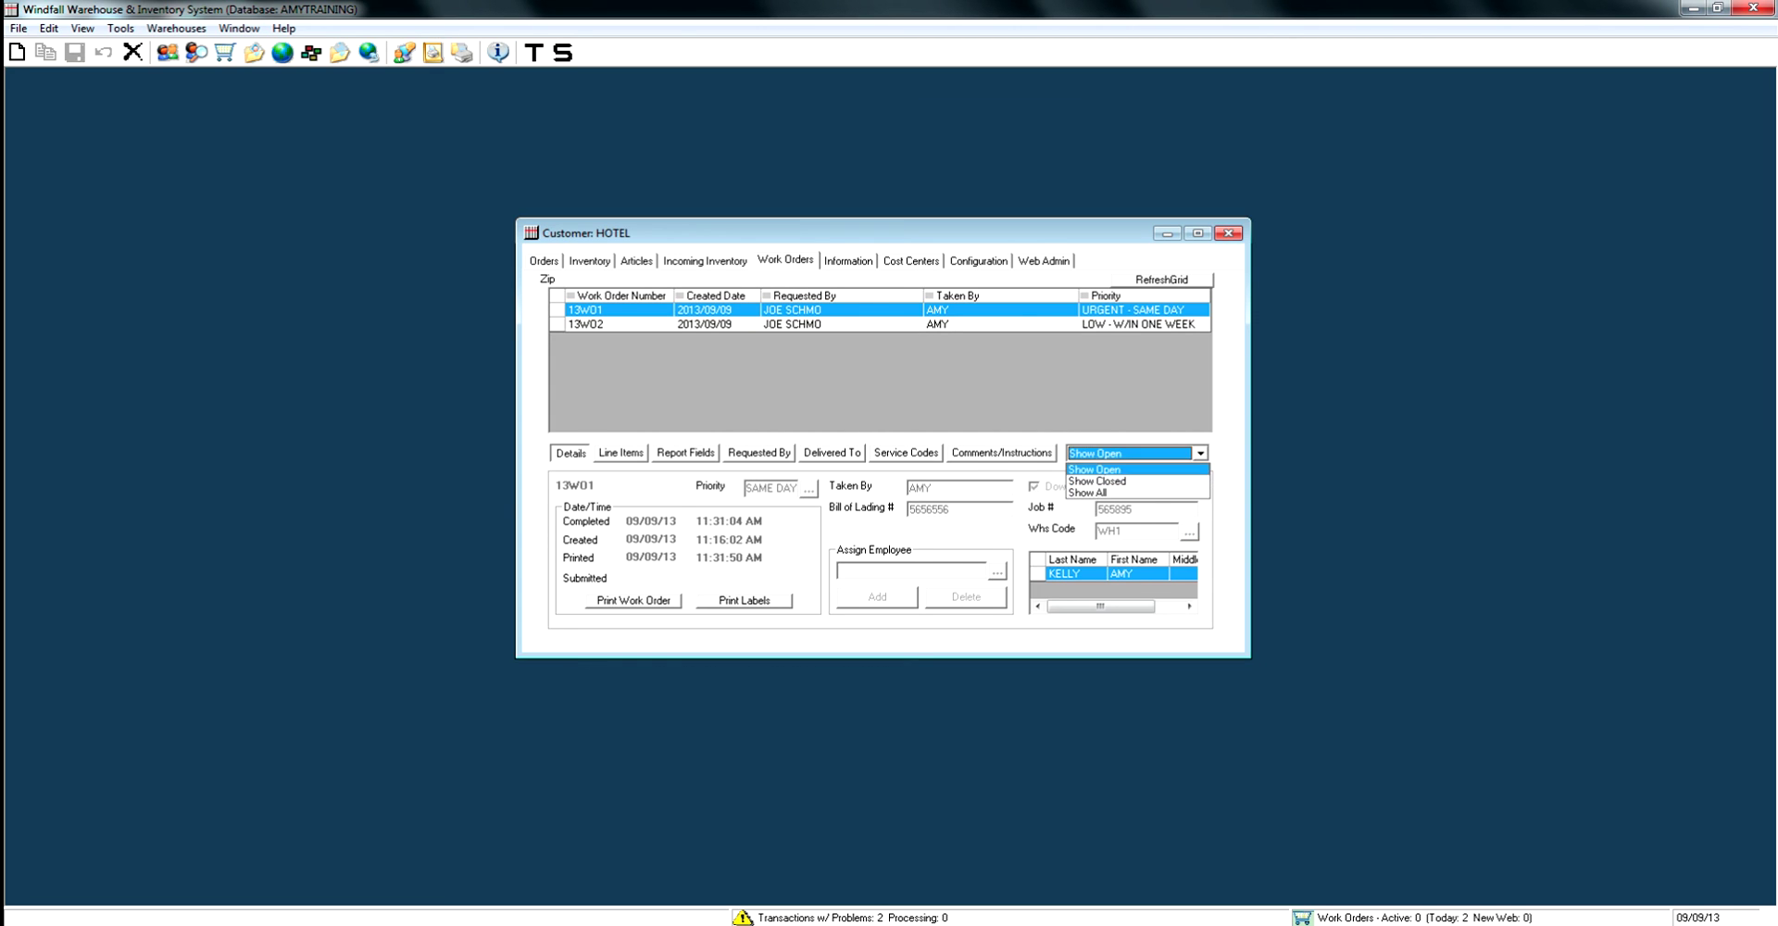
key("Return")
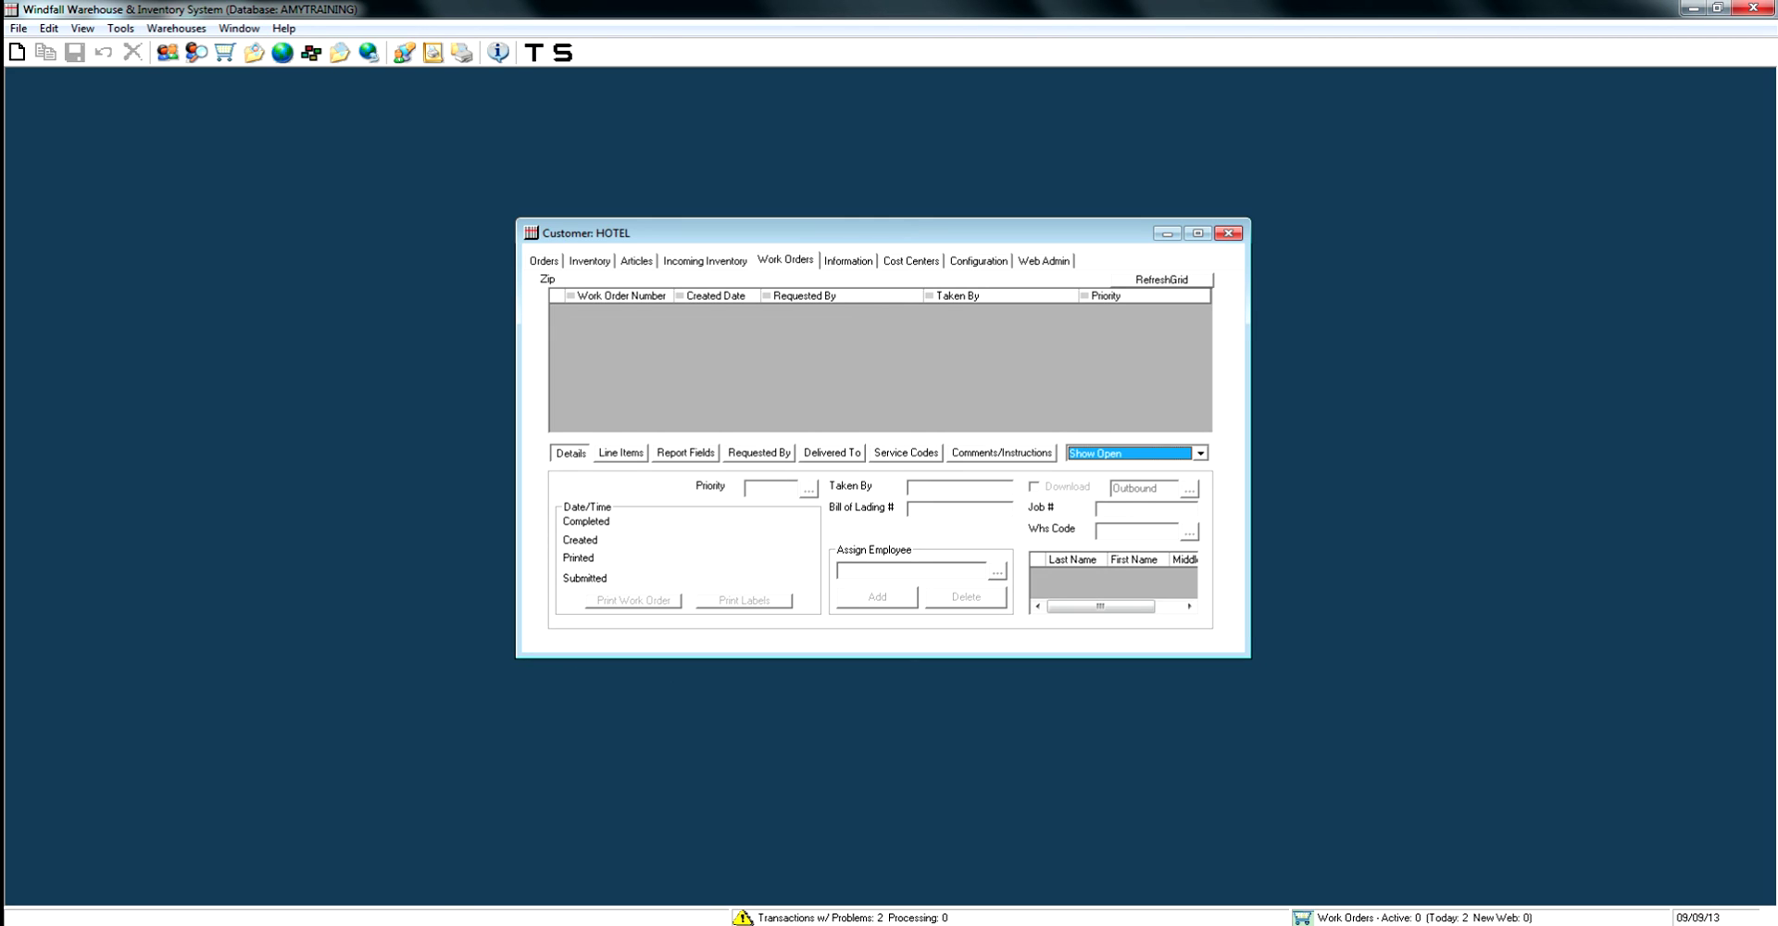